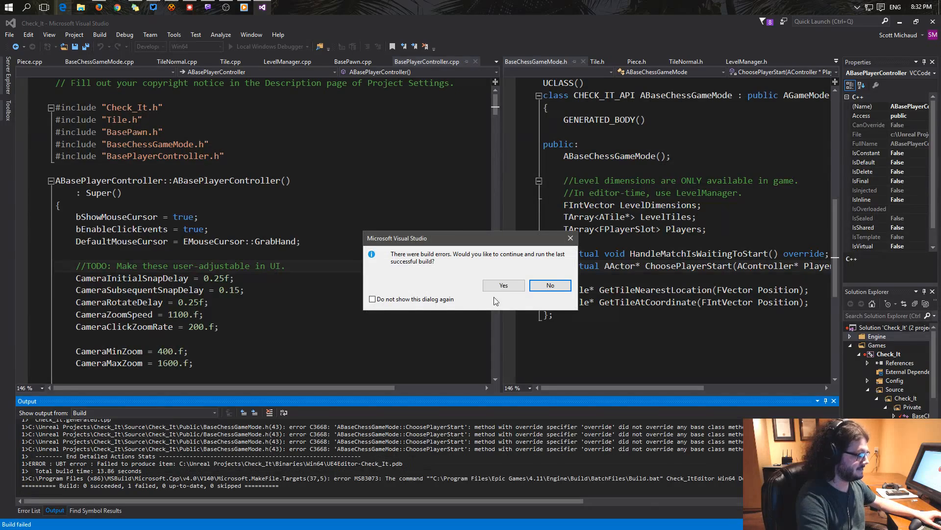
# Decline running the last successful build, comment out the ChoosePlayerStart declaration in BaseChessGameMode.h, and save the header.
pyautogui.click(547, 287)
pyautogui.scroll(-20, 253, 231)
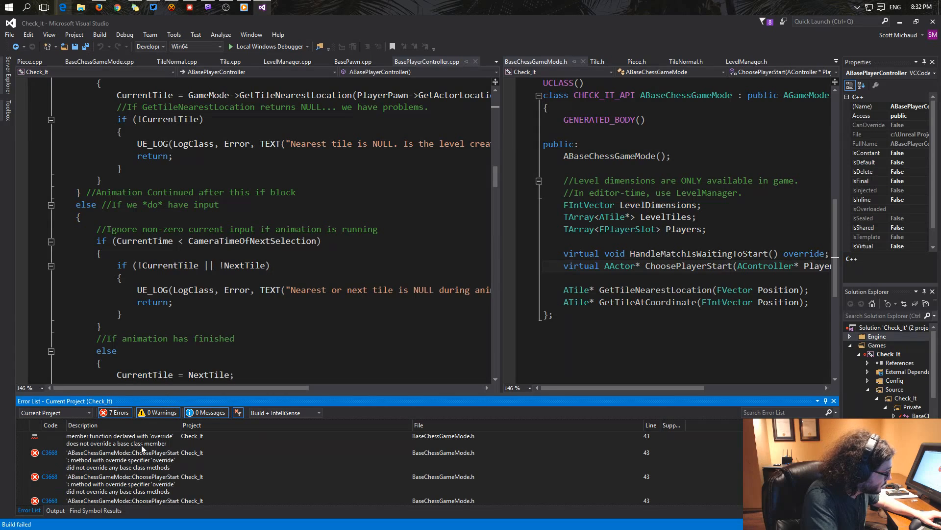
pyautogui.doubleClick(152, 456)
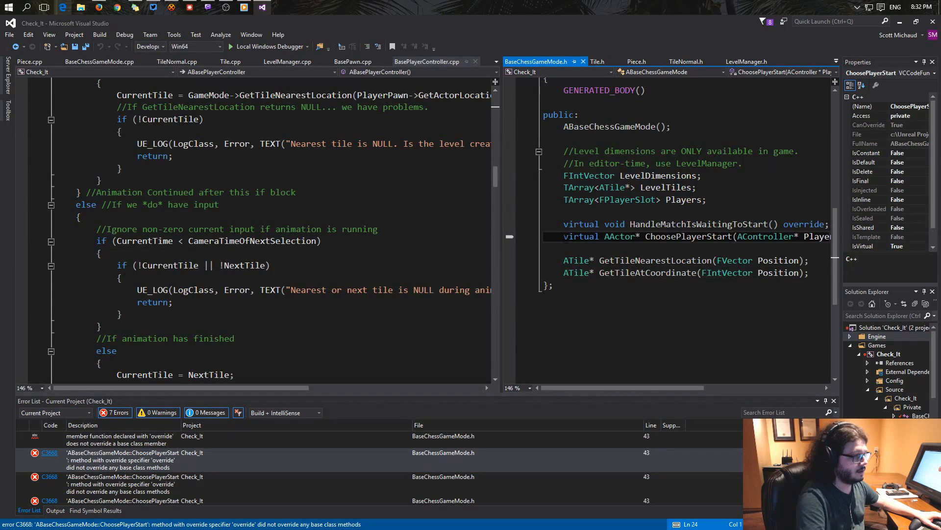
pyautogui.write('//')
pyautogui.scroll(-15, 332, 153)
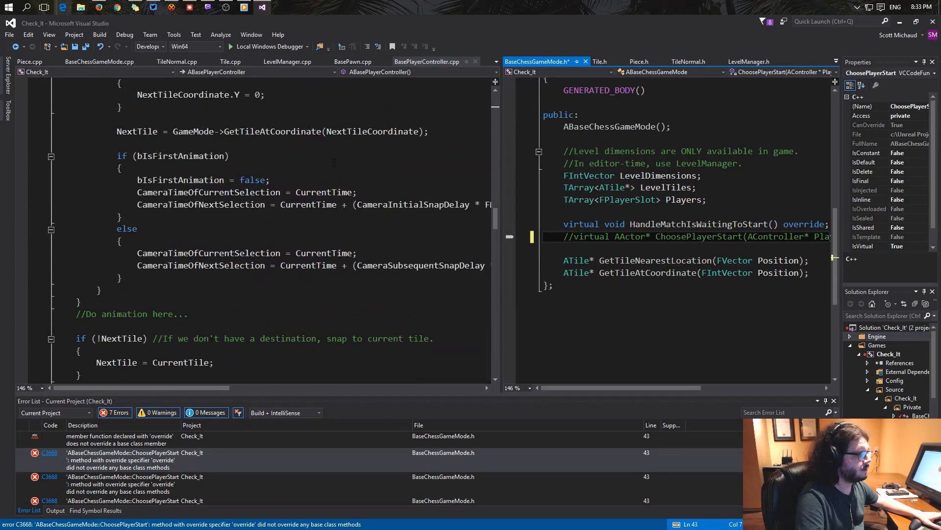
pyautogui.hotkey('ctrl', 's')
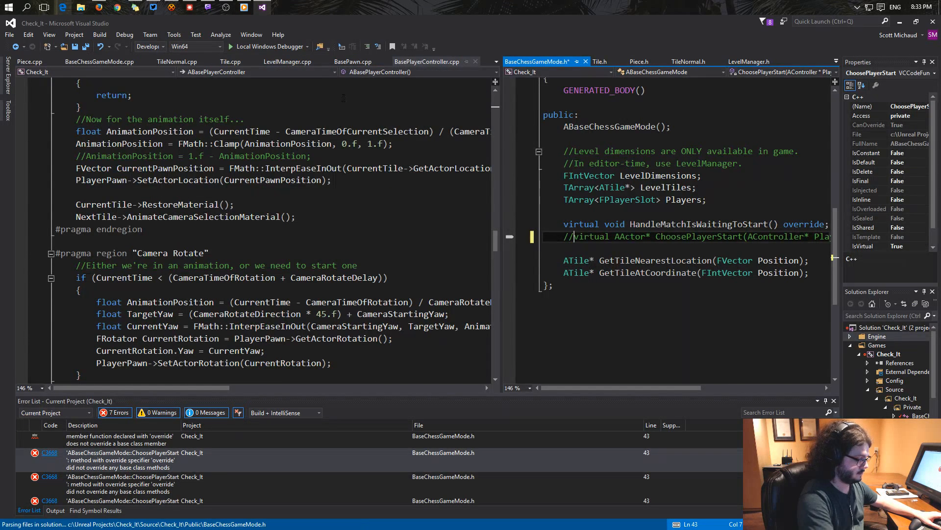
# Comment out the whole ChoosePlayerStart function definition in BaseChessGameMode.cpp as a block comment.
pyautogui.click(98, 61)
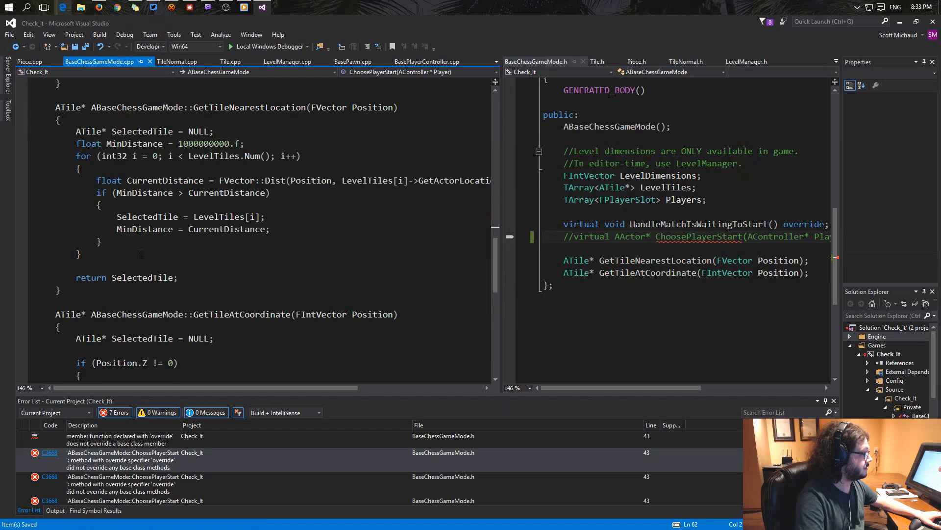
pyautogui.scroll(5, 140, 254)
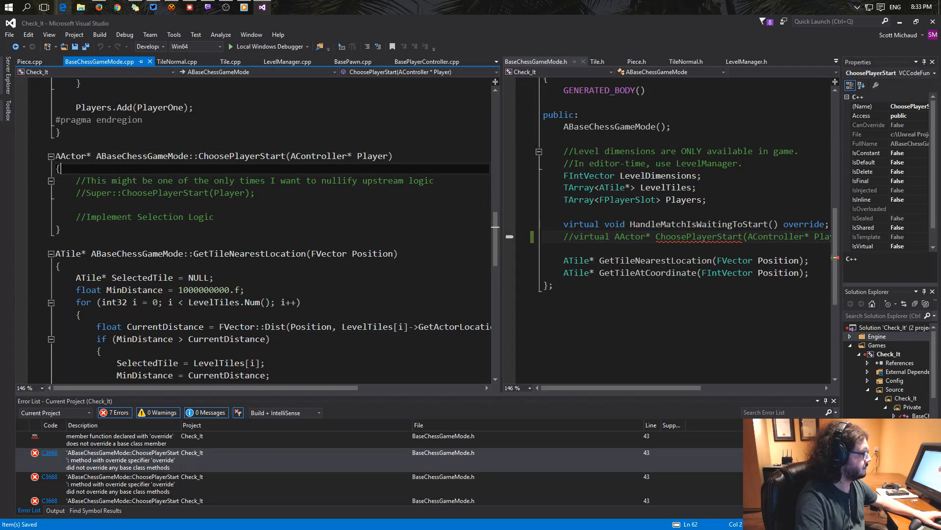
pyautogui.click(55, 156)
pyautogui.write('/*')
pyautogui.click(162, 230)
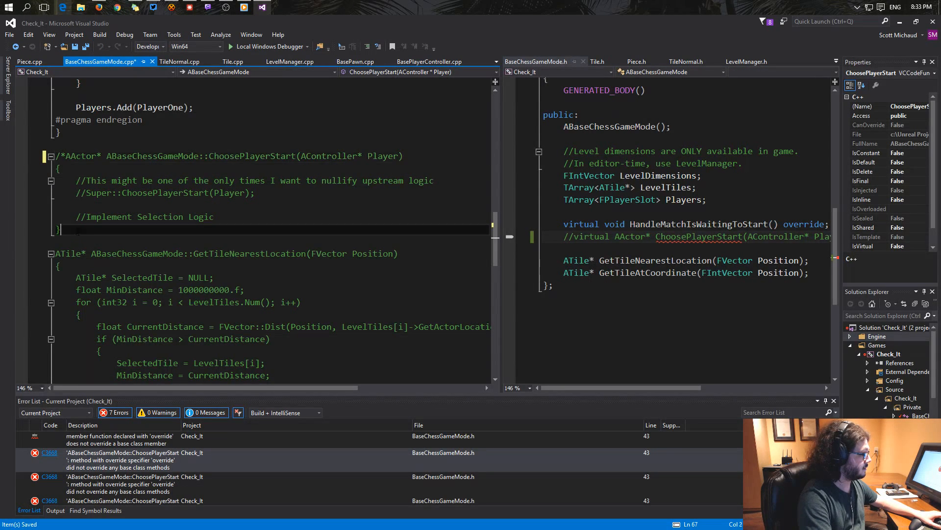
pyautogui.write('*/')
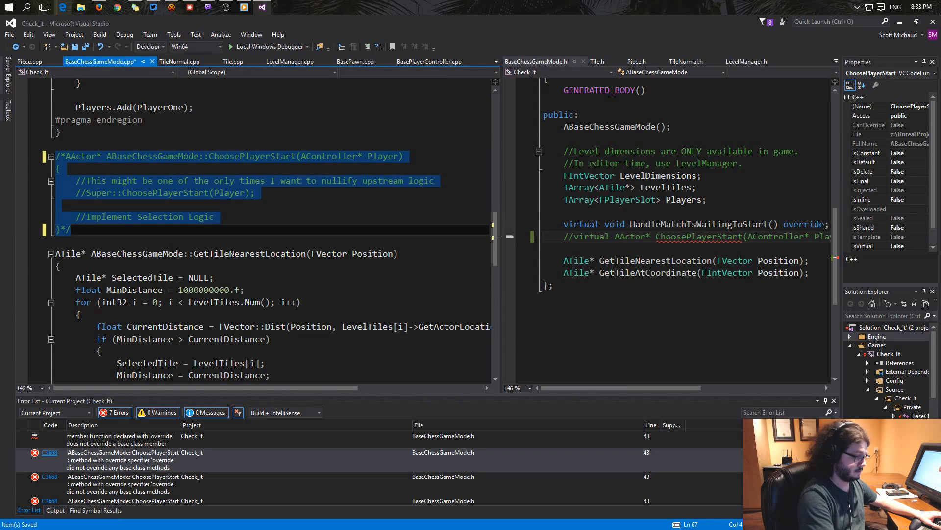
# Build and run the Check_It project, and load the recent level Test_Level_01 in the Unreal Editor.
pyautogui.press('F5')
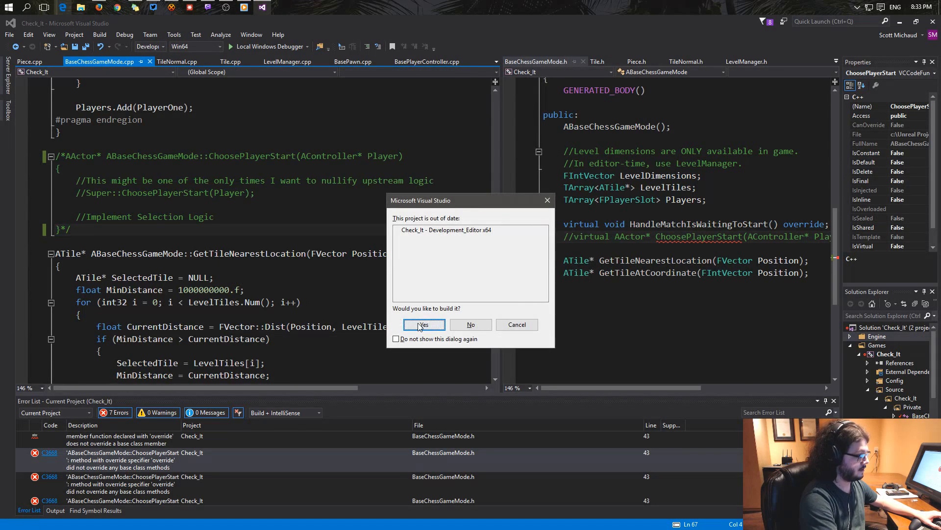
pyautogui.click(424, 324)
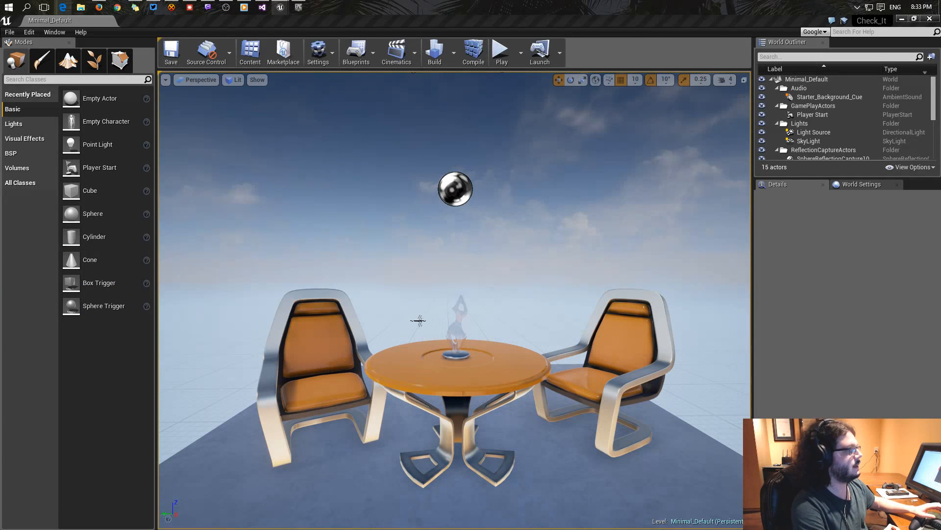
pyautogui.click(11, 32)
pyautogui.click(102, 306)
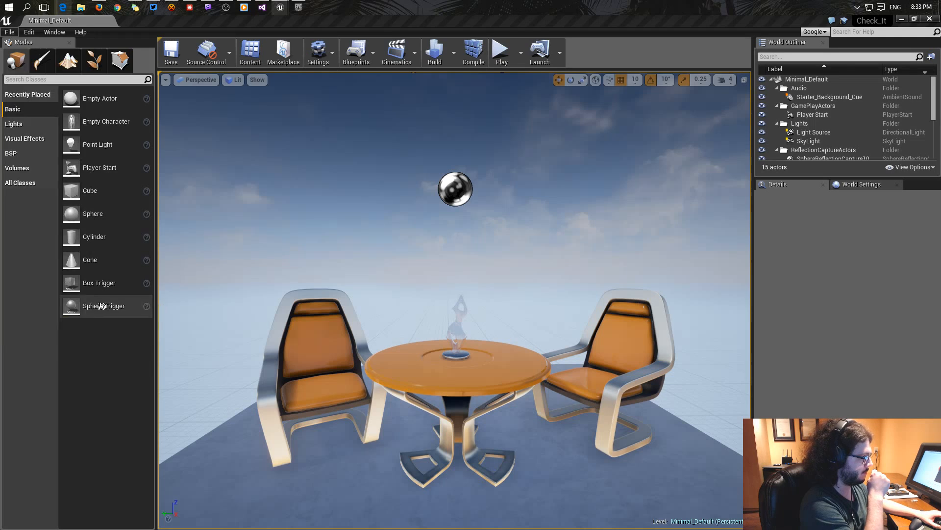
pyautogui.click(9, 32)
pyautogui.moveTo(78, 307)
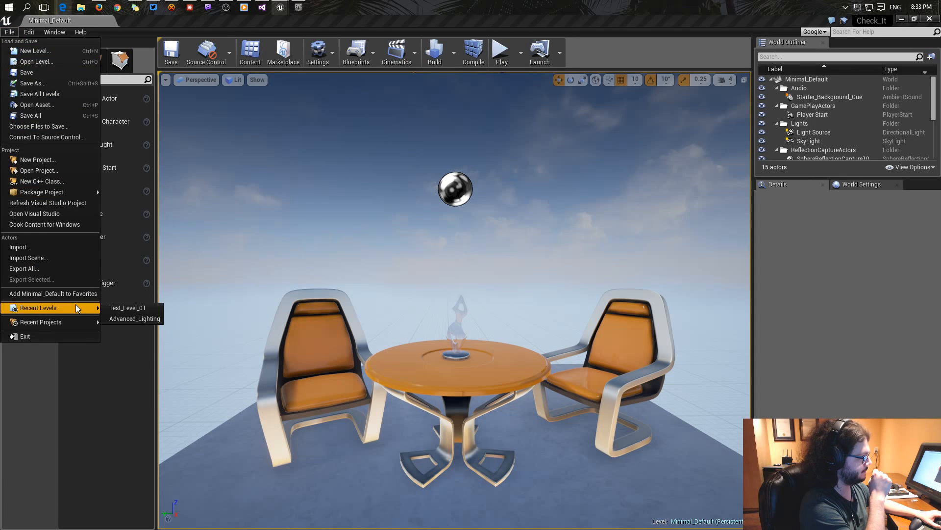
pyautogui.click(115, 309)
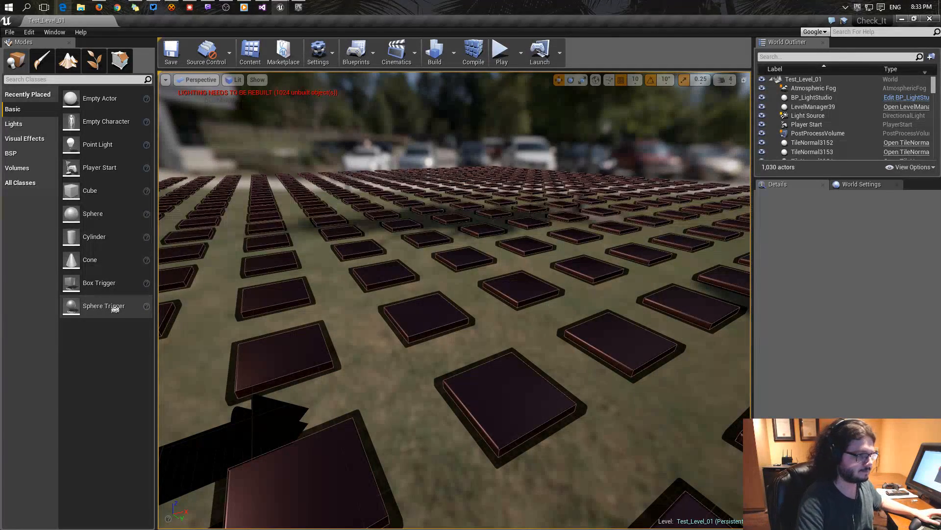
# Play Test_Level_01 in the editor, test moving the tile selection in all four directions and rotating the camera, and stop the simulation.
pyautogui.moveTo(334, 279); pyautogui.dragTo(333, 329, button='right')
pyautogui.press('s')
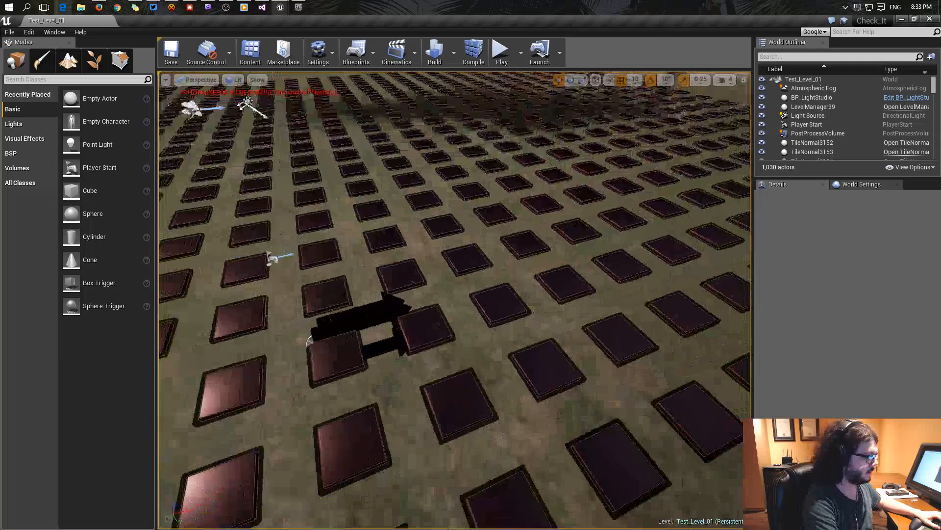
pyautogui.keyDown('alt'); pyautogui.moveTo(347, 290); pyautogui.dragTo(269, 278); pyautogui.keyUp('alt')
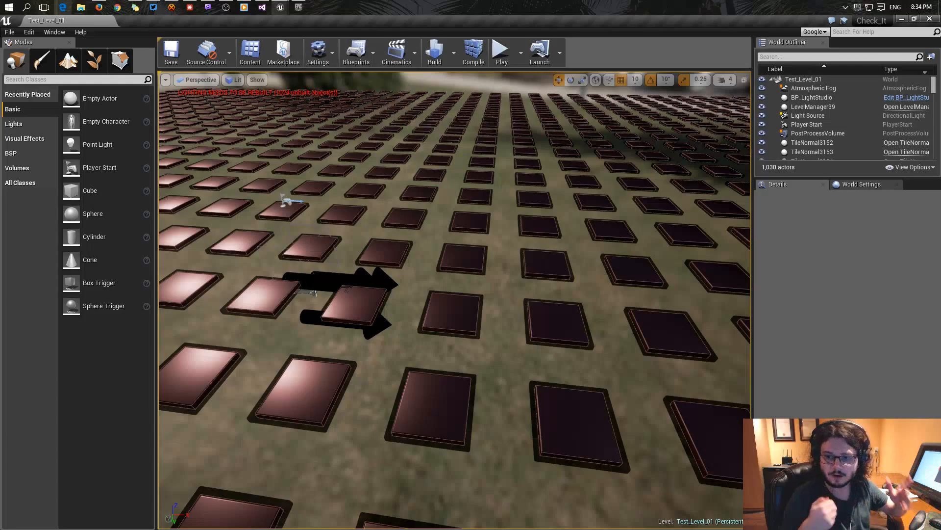
pyautogui.moveTo(365, 253); pyautogui.dragTo(325, 222, button='right')
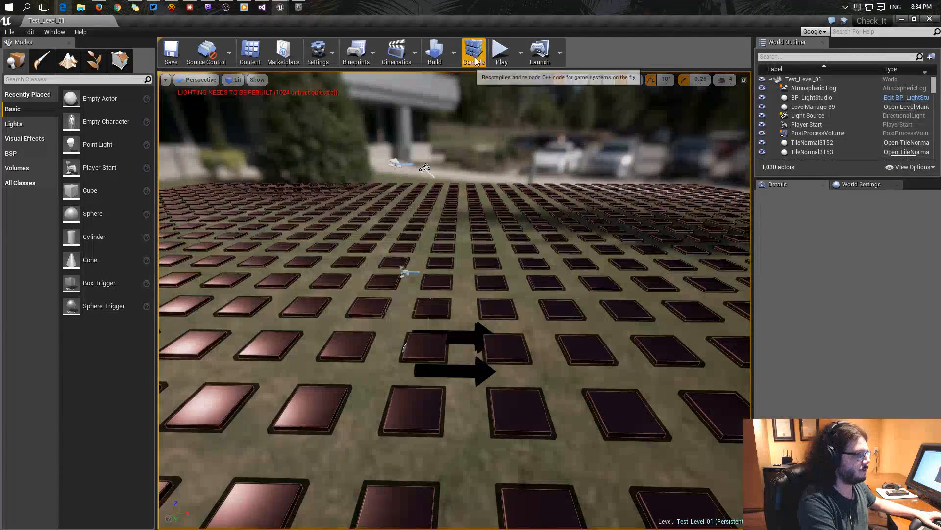
pyautogui.press('w')
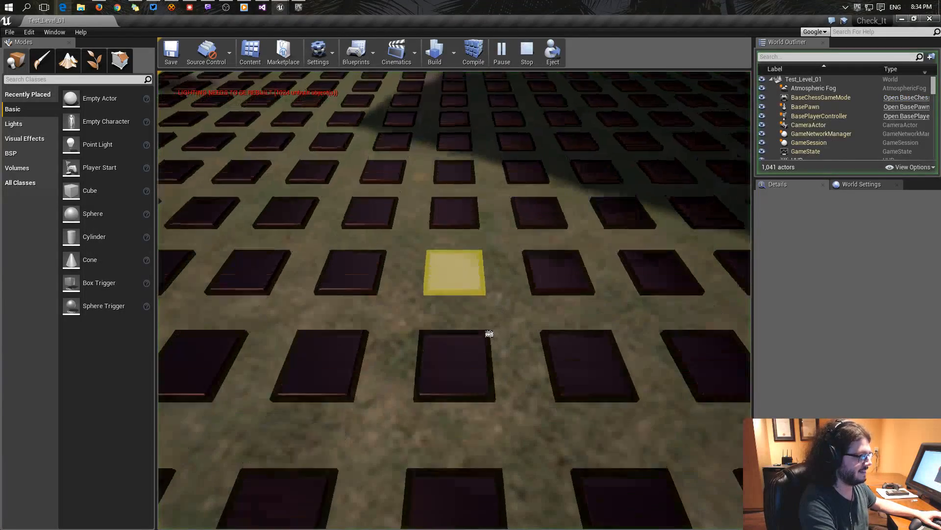
pyautogui.press('s')
pyautogui.press('a')
pyautogui.press('d')
pyautogui.press('w')
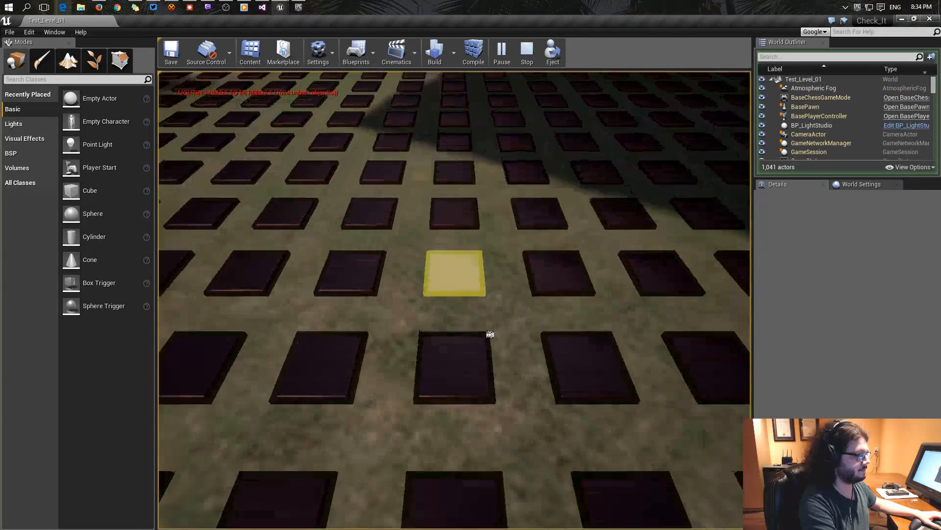
pyautogui.press('s')
pyautogui.press('a')
pyautogui.press('d')
pyautogui.press('a')
pyautogui.press('d')
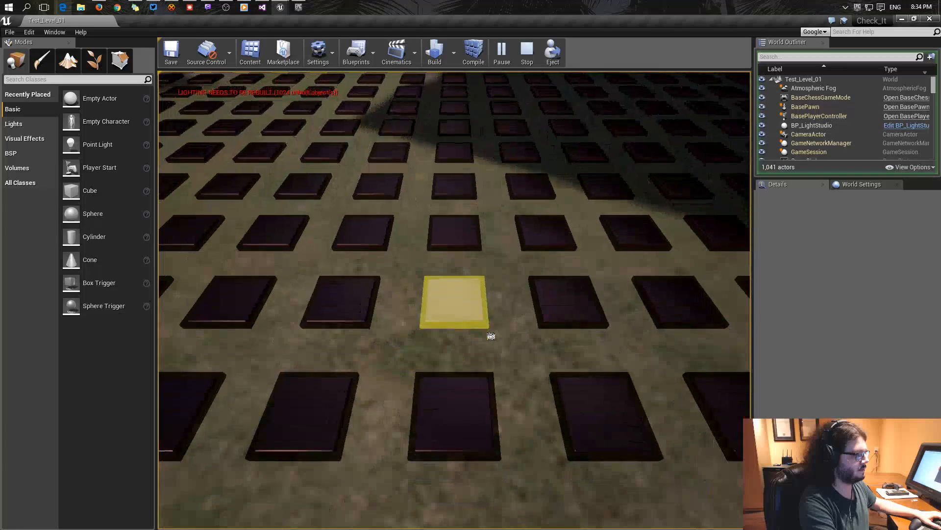
pyautogui.press('d')
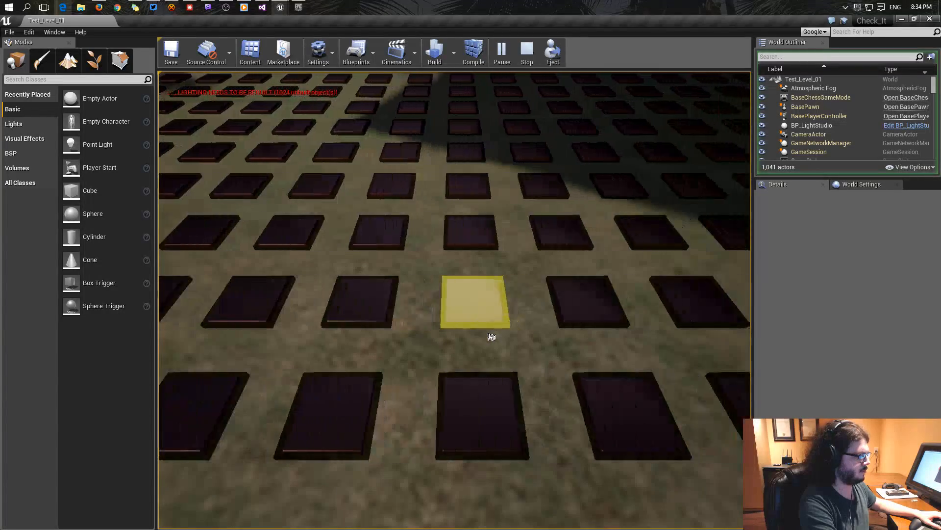
pyautogui.press('w')
pyautogui.press('d')
pyautogui.press('s')
pyautogui.press('a')
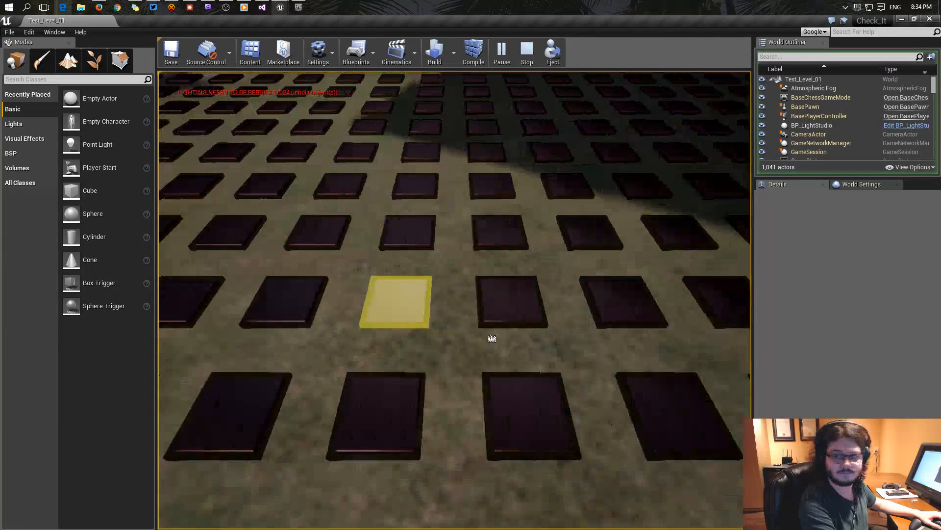
pyautogui.press('w')
pyautogui.press('d')
pyautogui.press('a')
pyautogui.press('s')
pyautogui.press('a')
pyautogui.press('d')
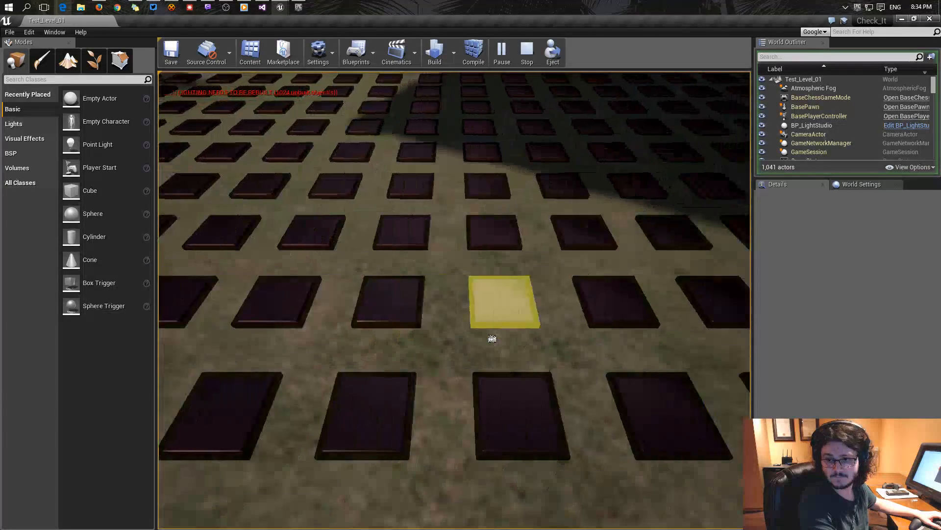
pyautogui.press('w')
pyautogui.press('w')
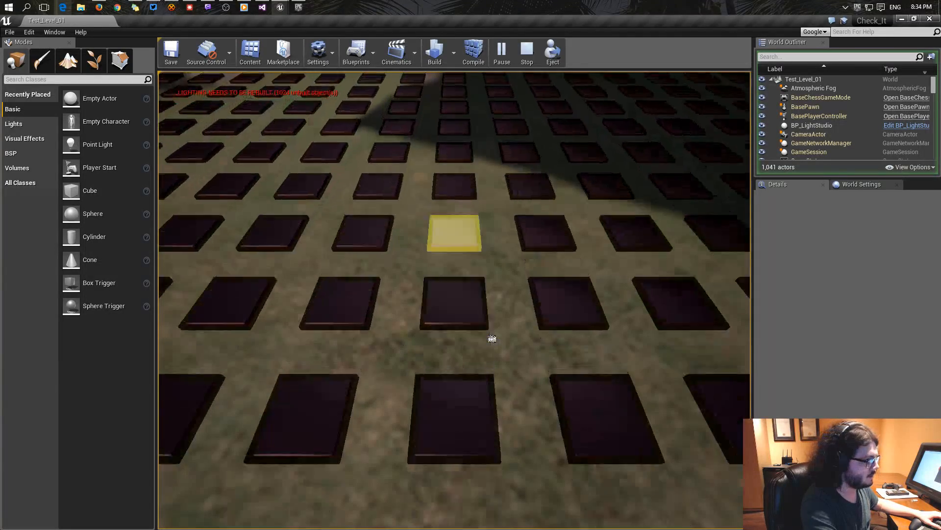
pyautogui.press('q')
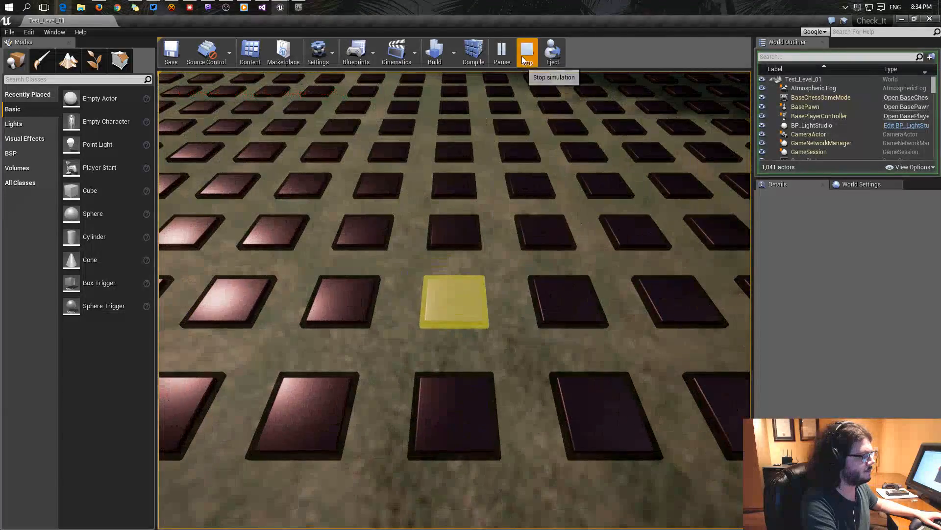
pyautogui.click(525, 53)
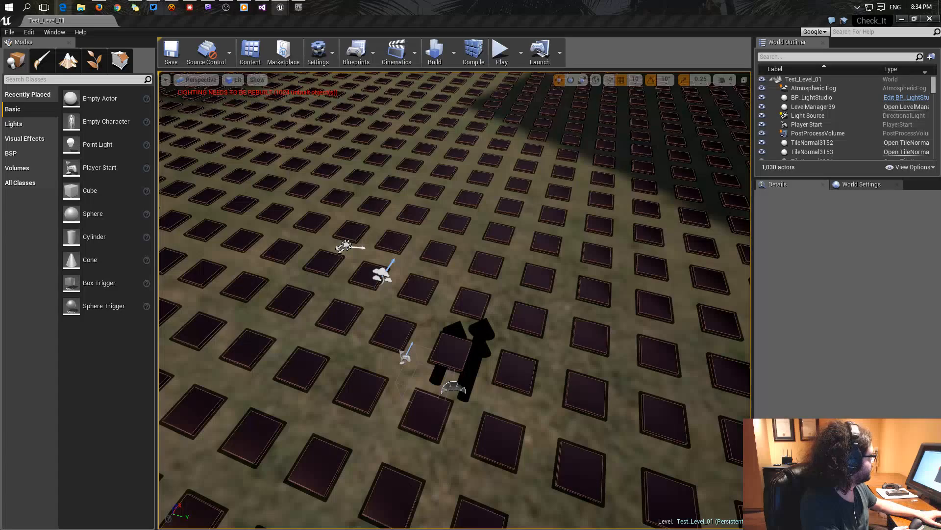
# Place a PieceBishop from the Check_It Public classes on a tile at about X 150, Y 450, and inspect its Check It Location coordinates.
pyautogui.moveTo(0, 35); pyautogui.dragTo(276, 97)
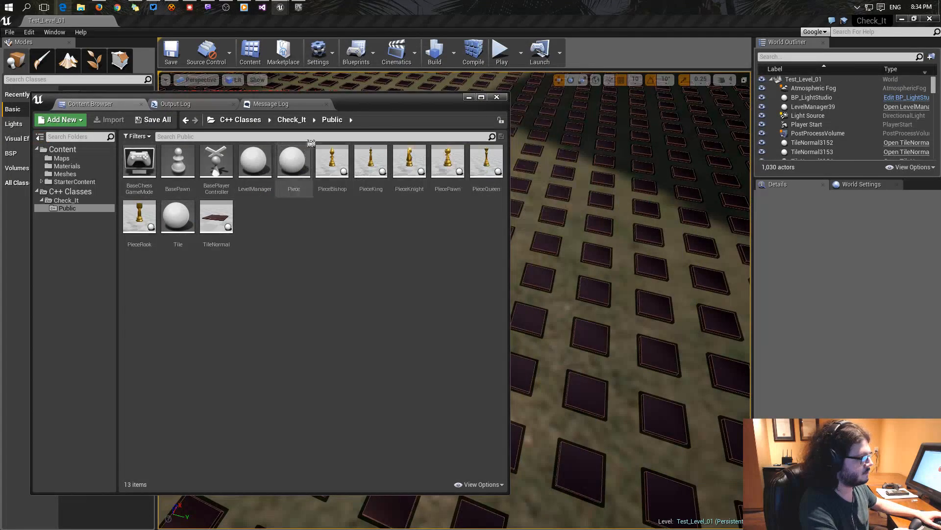
pyautogui.moveTo(381, 107); pyautogui.dragTo(355, 107)
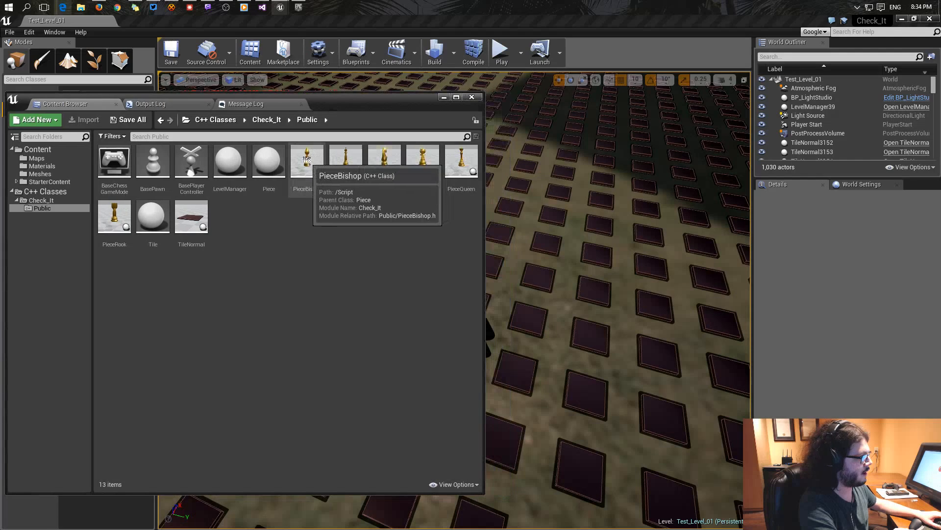
pyautogui.moveTo(314, 156); pyautogui.dragTo(560, 229)
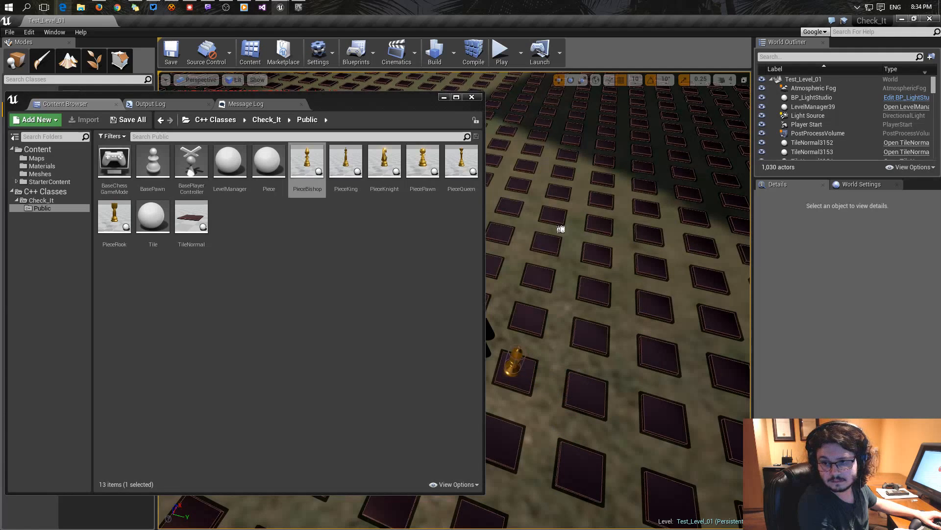
pyautogui.moveTo(565, 230); pyautogui.dragTo(576, 224)
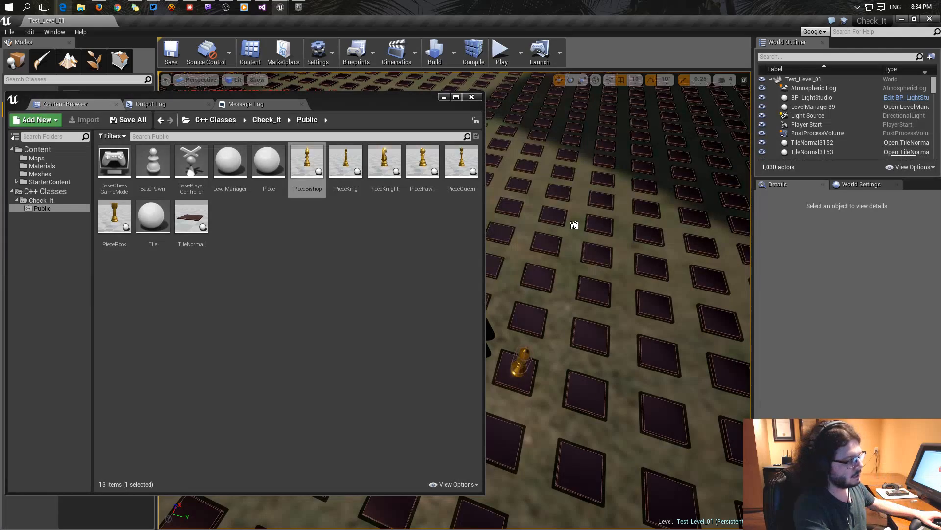
pyautogui.moveTo(575, 224); pyautogui.dragTo(574, 224)
pyautogui.moveTo(574, 224); pyautogui.dragTo(706, 235, button='right')
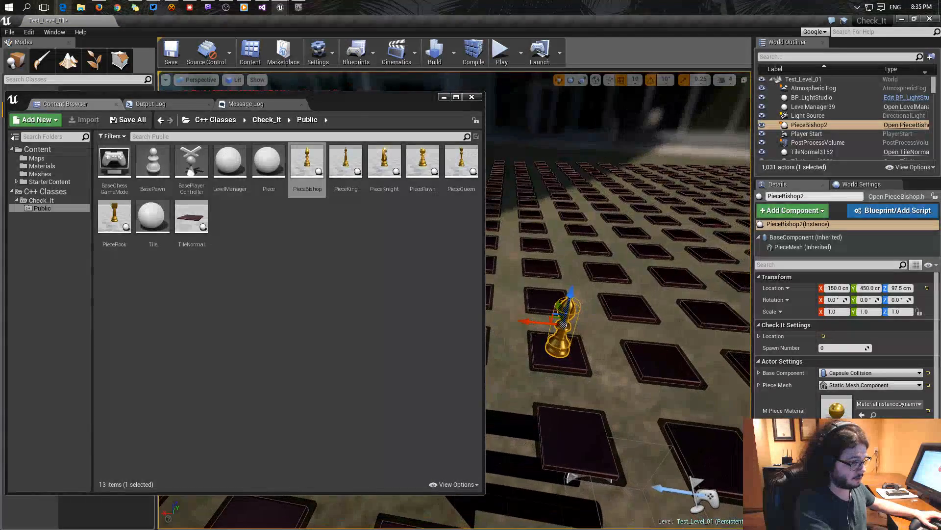
pyautogui.click(759, 336)
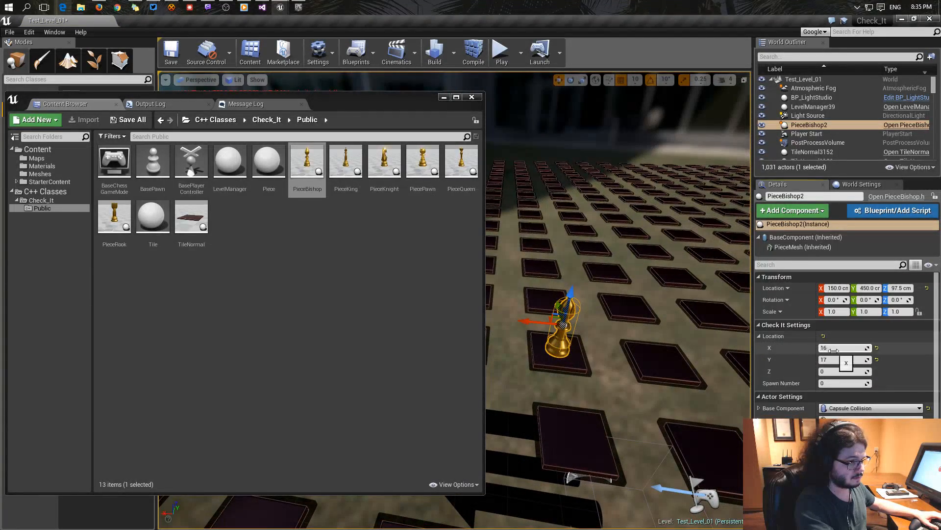
pyautogui.click(759, 336)
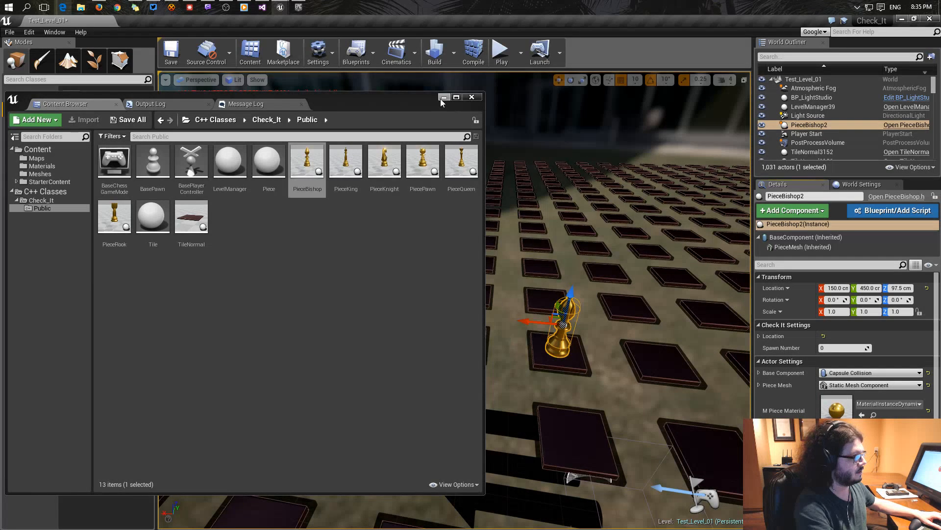
# Add a PieceKing from the Public classes to the level and move it onto the tile at about X 150, Y 150.
pyautogui.moveTo(347, 156); pyautogui.dragTo(589, 216)
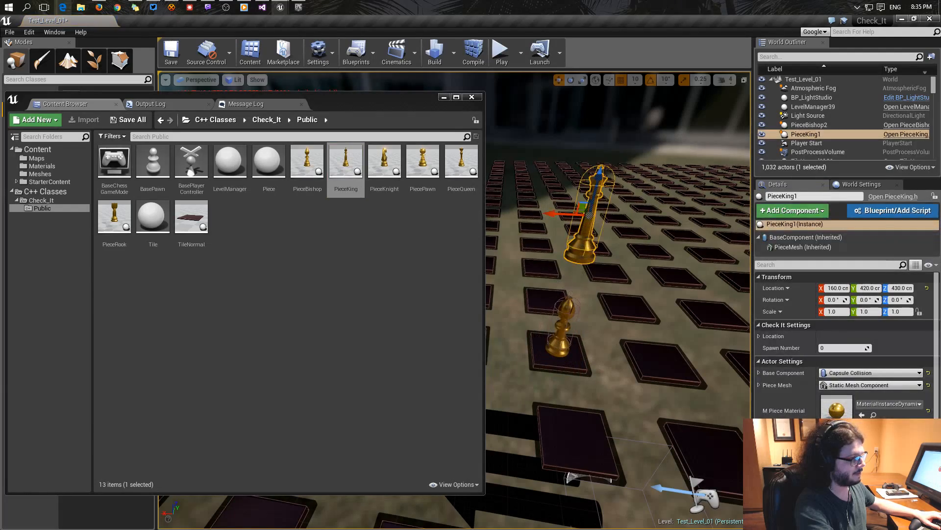
pyautogui.moveTo(588, 217); pyautogui.dragTo(589, 241, button='right')
pyautogui.moveTo(549, 313); pyautogui.dragTo(569, 325, button='right')
pyautogui.press('s')
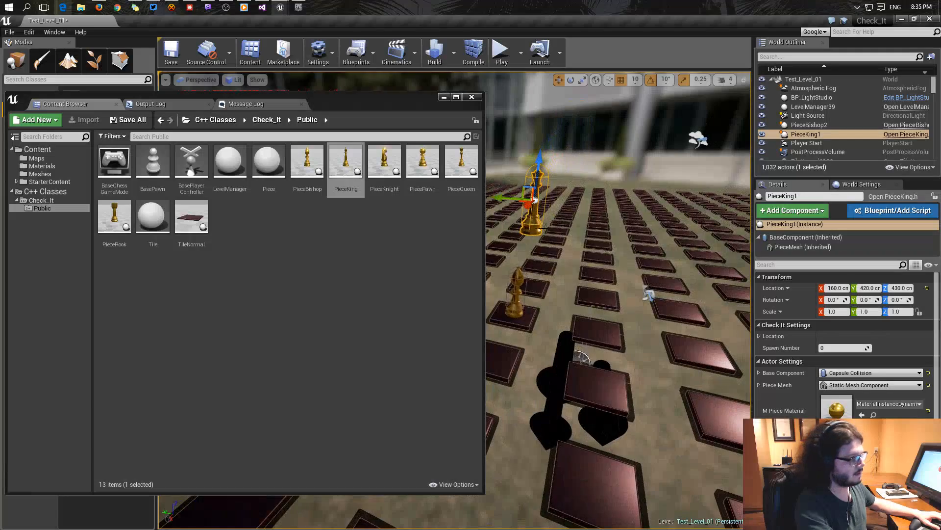
pyautogui.moveTo(496, 197); pyautogui.dragTo(589, 217)
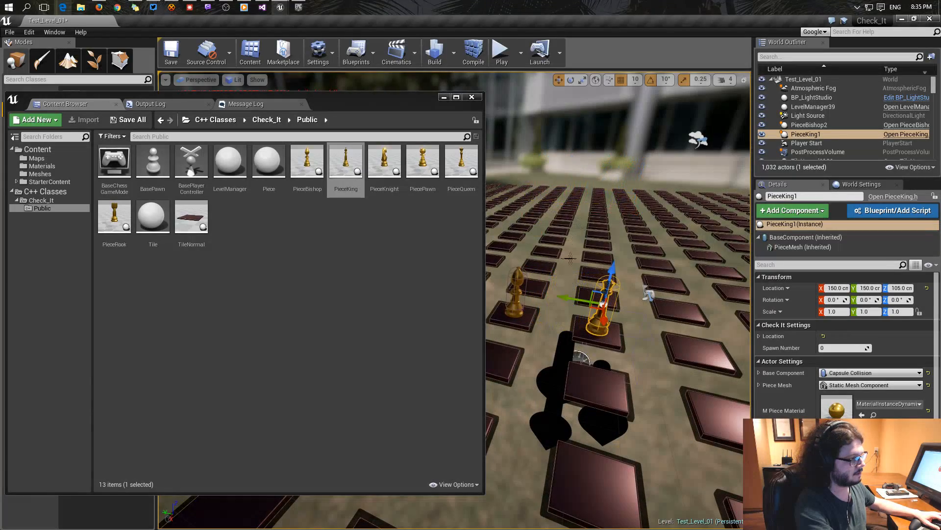
# Move the PieceKing between neighbouring tiles along the X and Y axes, including X 450, Y 150, to test snapping.
pyautogui.moveTo(588, 217); pyautogui.dragTo(556, 228, button='right')
pyautogui.moveTo(627, 346); pyautogui.dragTo(584, 293, button='right')
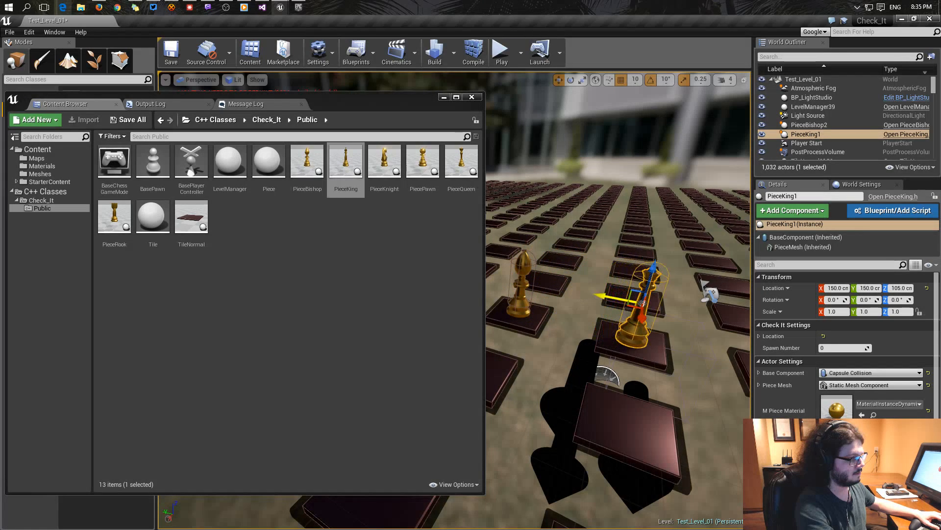
pyautogui.moveTo(613, 298); pyautogui.dragTo(683, 306)
pyautogui.moveTo(683, 306); pyautogui.dragTo(643, 274, button='right')
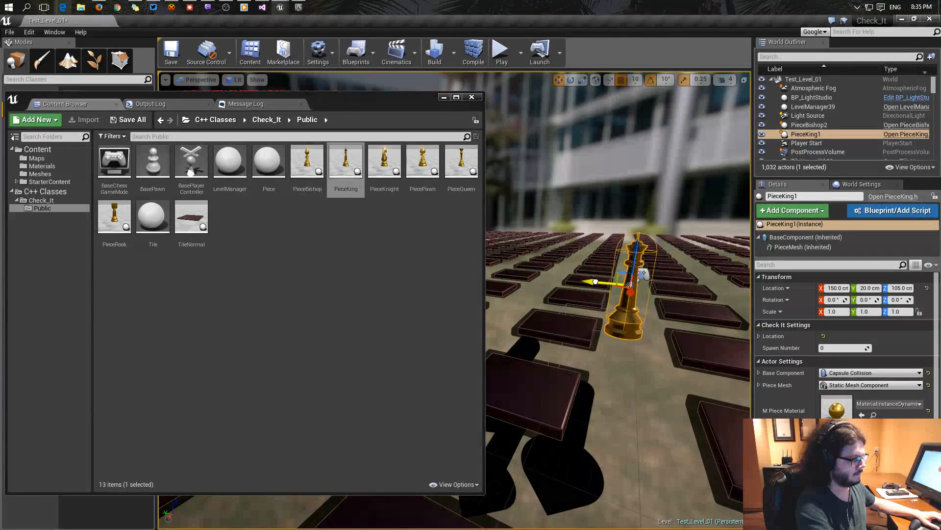
pyautogui.moveTo(565, 288); pyautogui.dragTo(514, 294, button='right')
pyautogui.moveTo(657, 287); pyautogui.dragTo(481, 287)
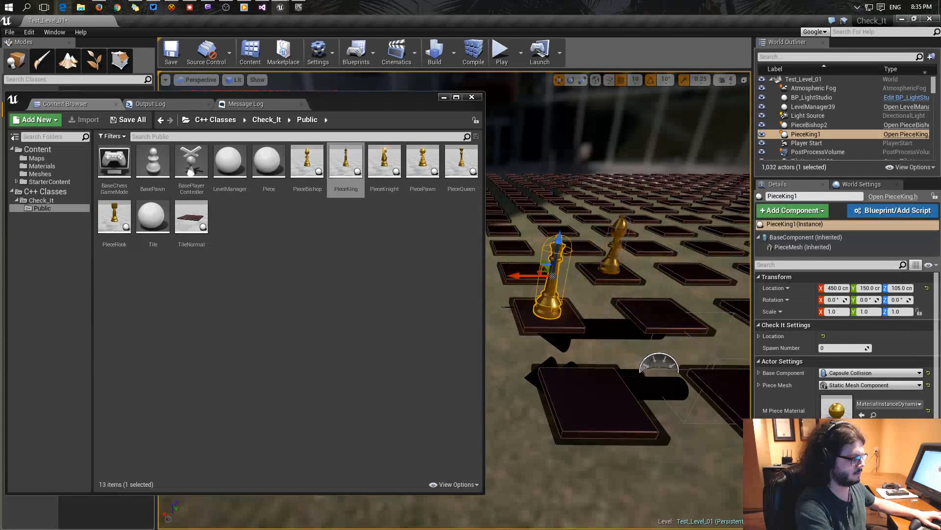
pyautogui.moveTo(620, 286); pyautogui.dragTo(687, 353, button='right')
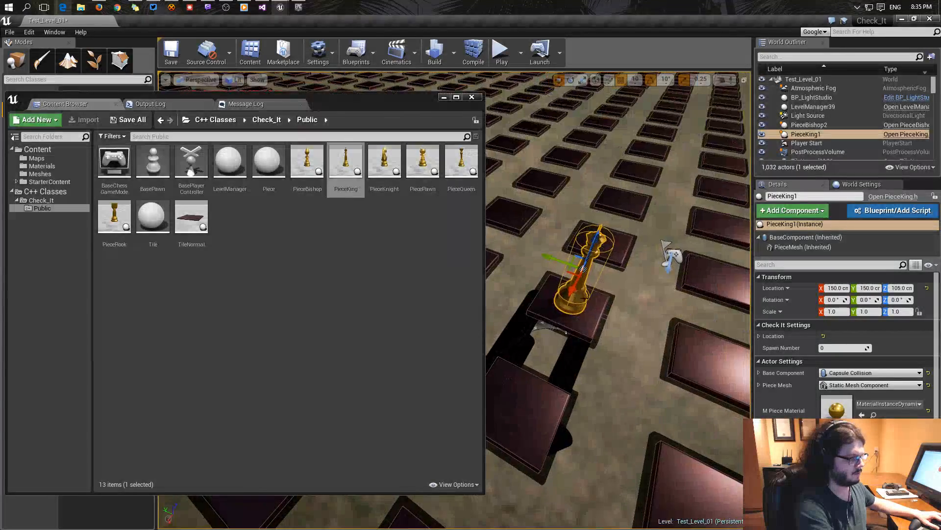
# Compare the Check It Location coordinates of the bishop and the king, and move the king to X 150, Y -150.
pyautogui.click(759, 336)
pyautogui.moveTo(688, 276); pyautogui.dragTo(583, 265, button='right')
pyautogui.click(688, 276)
pyautogui.moveTo(689, 276); pyautogui.dragTo(785, 280, button='right')
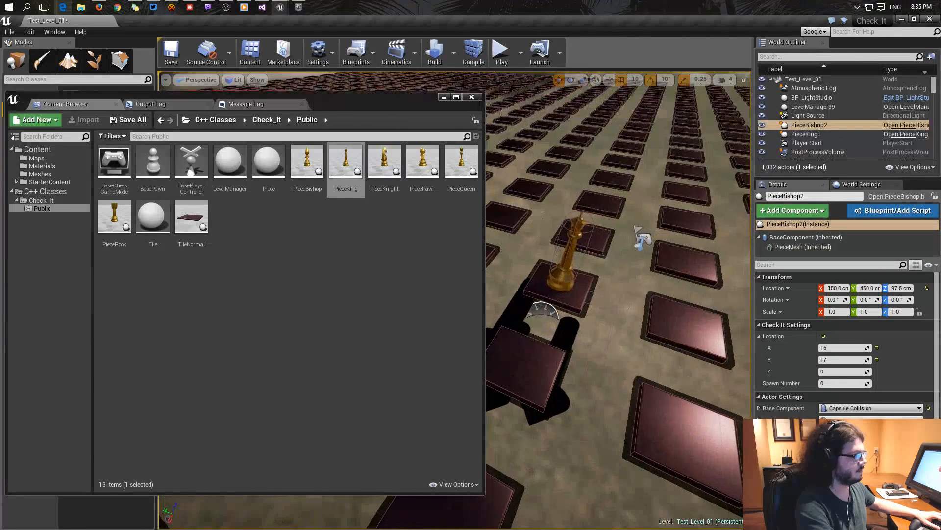
pyautogui.click(571, 252)
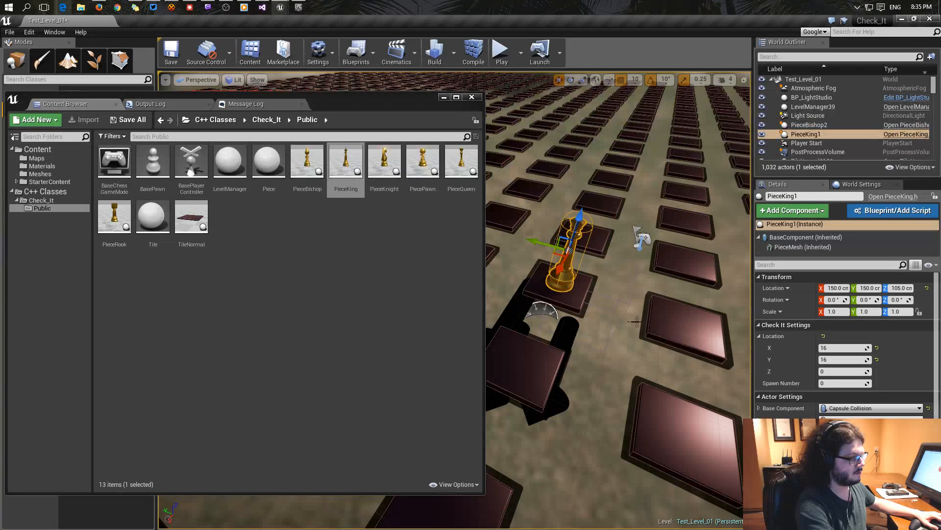
pyautogui.moveTo(535, 242); pyautogui.dragTo(623, 300)
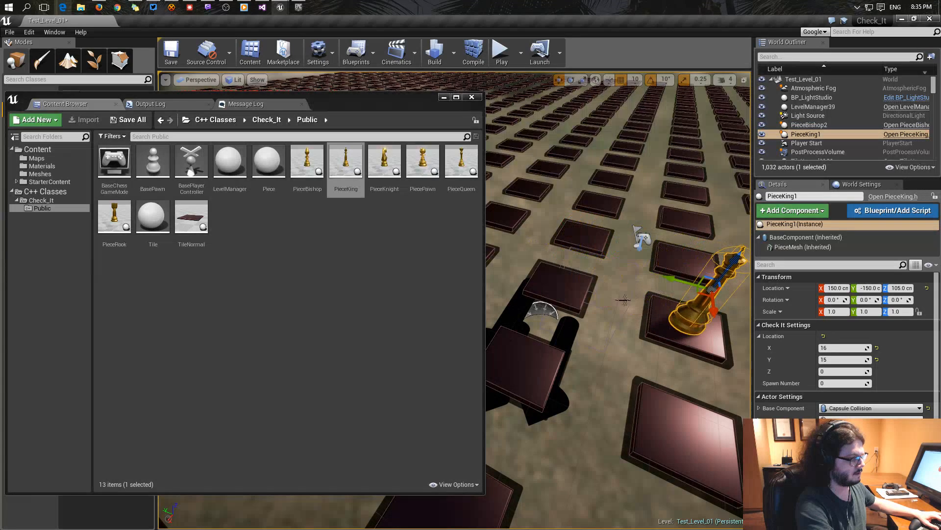
# Delete the PieceKing and the PieceBishop from the level.
pyautogui.press('Delete')
pyautogui.moveTo(695, 296); pyautogui.dragTo(613, 265, button='right')
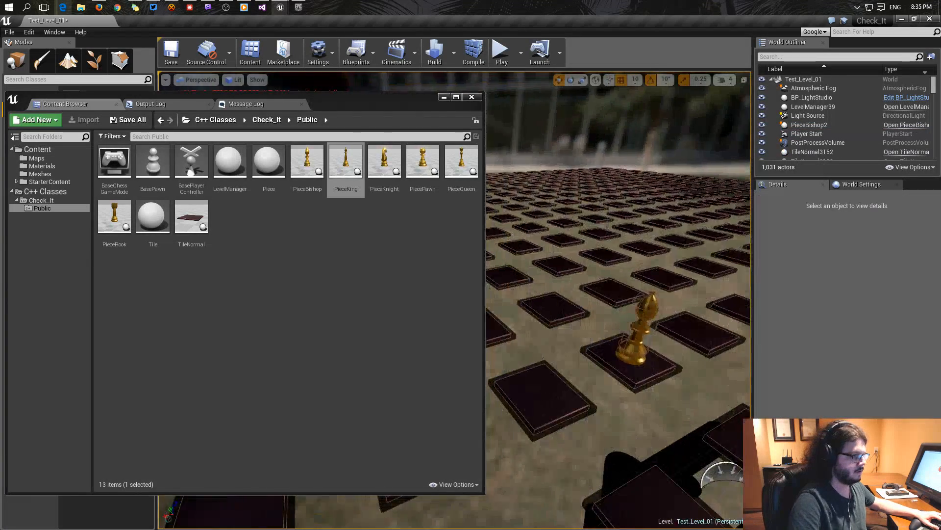
pyautogui.click(646, 328)
pyautogui.press('Delete')
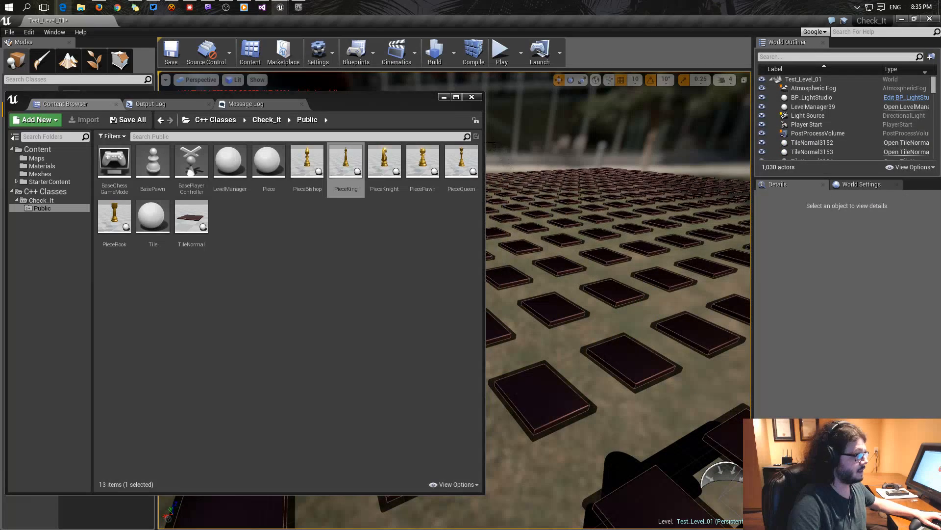
# Minimize the Content Browser window and reload Test_Level_01 from the recent levels.
pyautogui.click(444, 96)
pyautogui.click(9, 32)
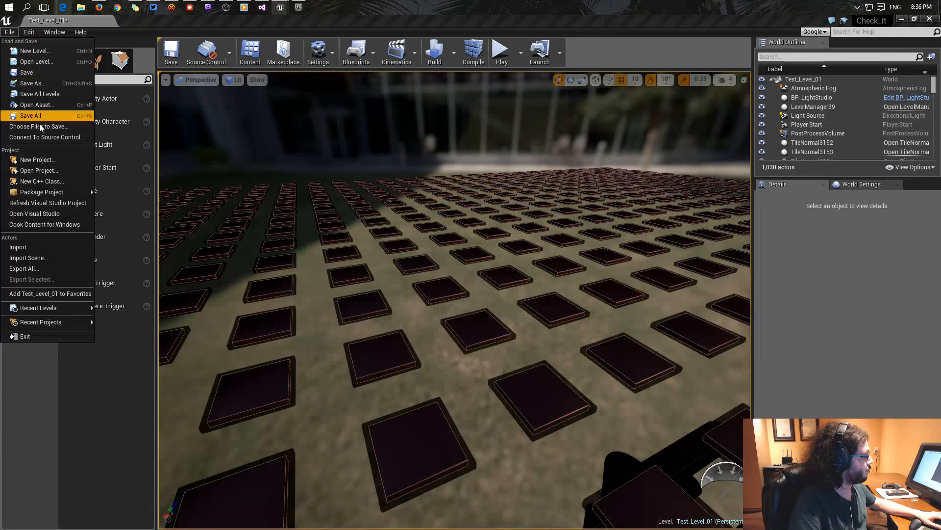
pyautogui.moveTo(55, 305)
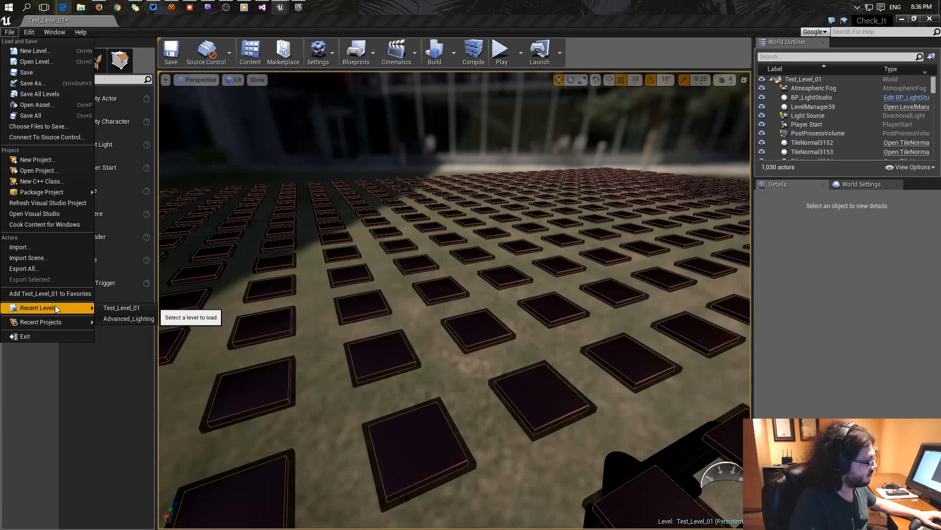
pyautogui.click(128, 310)
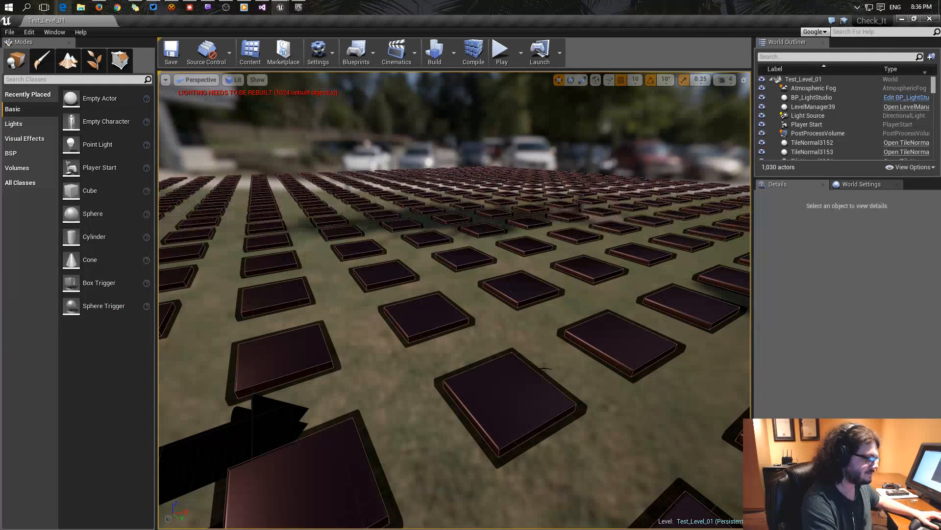
pyautogui.moveTo(569, 378); pyautogui.dragTo(576, 404, button='right')
pyautogui.press('s')
pyautogui.press('w')
pyautogui.press('w')
pyautogui.press('e')
pyautogui.press('a')
pyautogui.moveTo(461, 320); pyautogui.dragTo(476, 324, button='right')
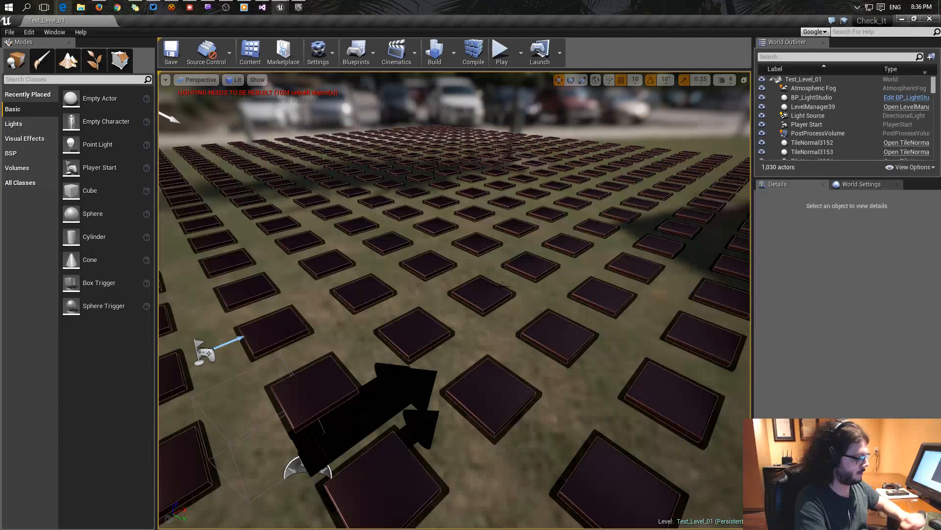
pyautogui.moveTo(488, 256); pyautogui.dragTo(603, 286, button='right')
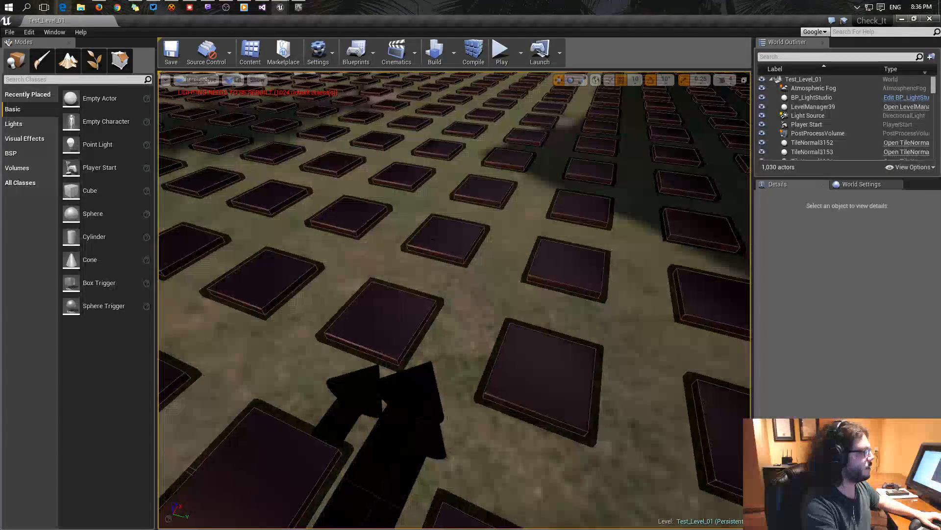
# Create a new level from the Default template.
pyautogui.click(10, 32)
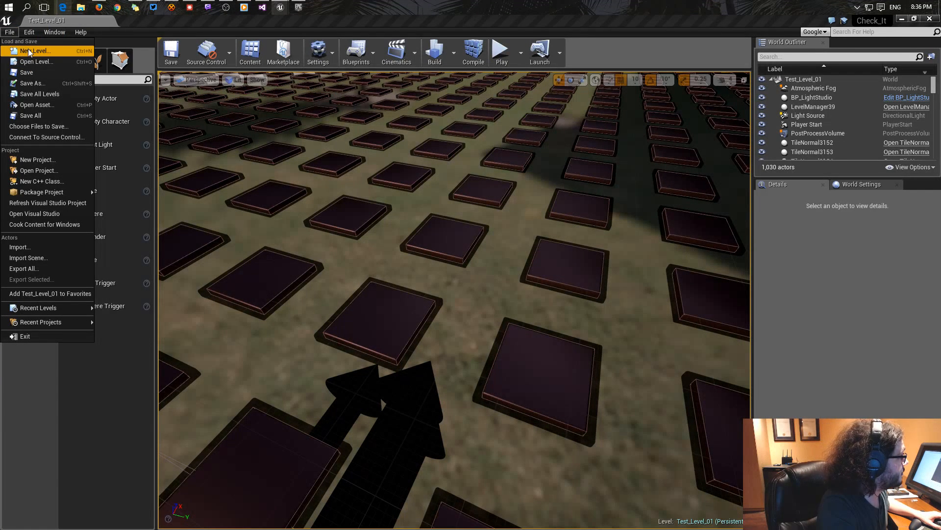
pyautogui.click(30, 51)
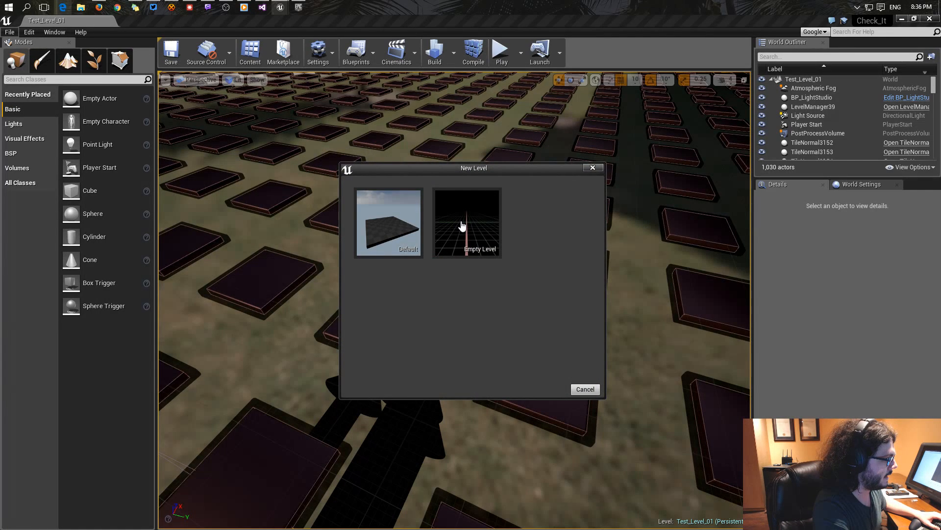
pyautogui.click(417, 219)
pyautogui.moveTo(460, 256); pyautogui.dragTo(321, 229, button='right')
pyautogui.press('s')
pyautogui.moveTo(372, 206); pyautogui.dragTo(331, 218, button='right')
pyautogui.press('w')
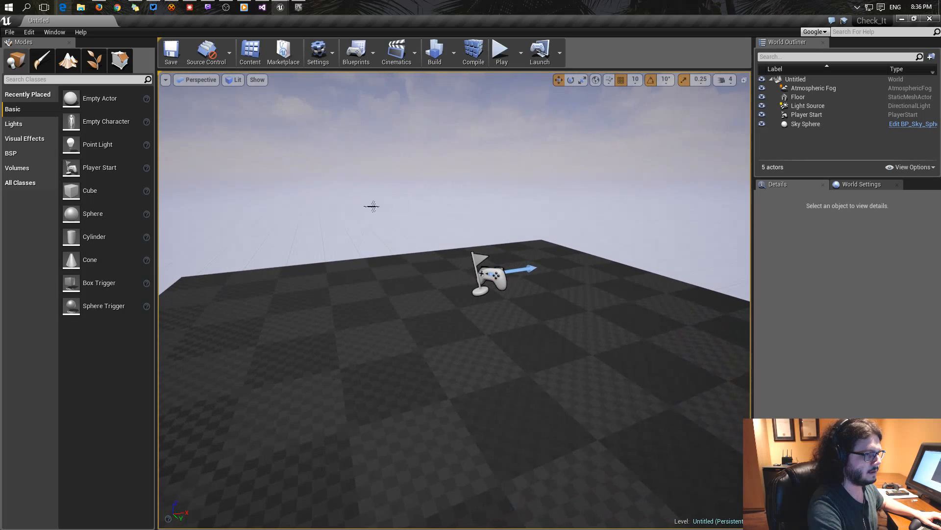
# Switch to Visual Studio and review the tile functions in LevelManager.cpp and the declarations in LevelManager.h.
pyautogui.click(262, 8)
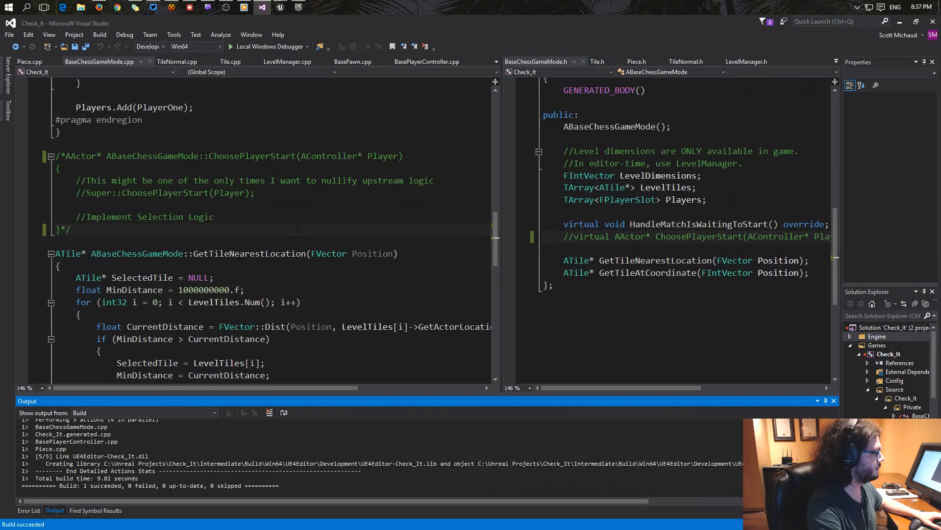
pyautogui.click(286, 61)
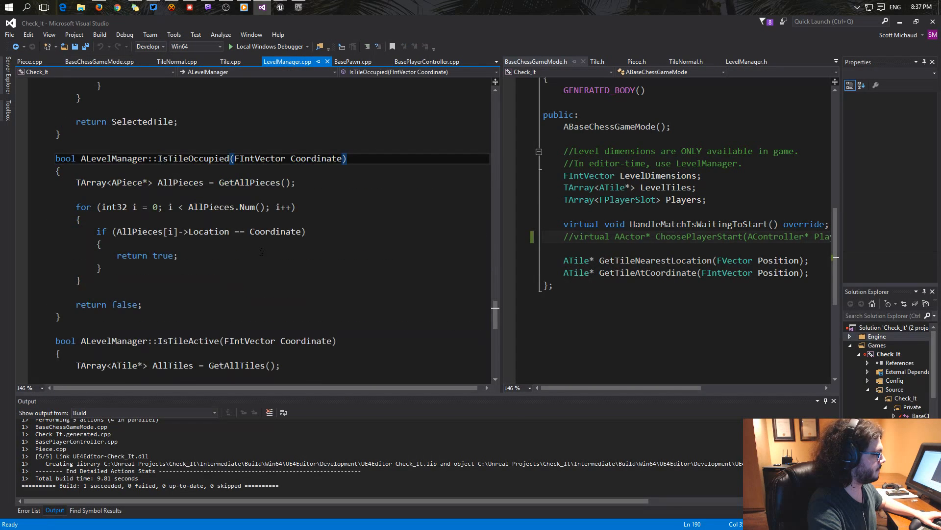
pyautogui.scroll(4, 274, 206)
pyautogui.click(740, 62)
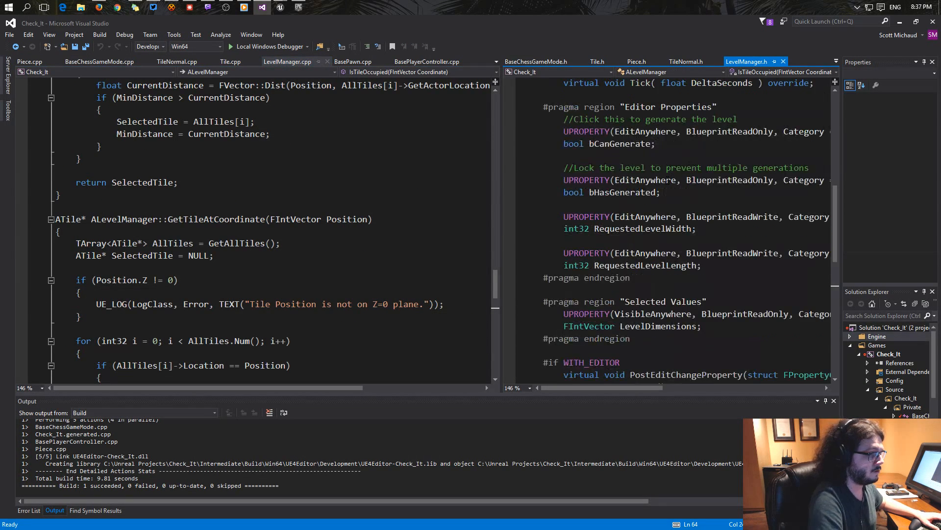
pyautogui.scroll(10, 825, 384)
pyautogui.scroll(-3, 825, 384)
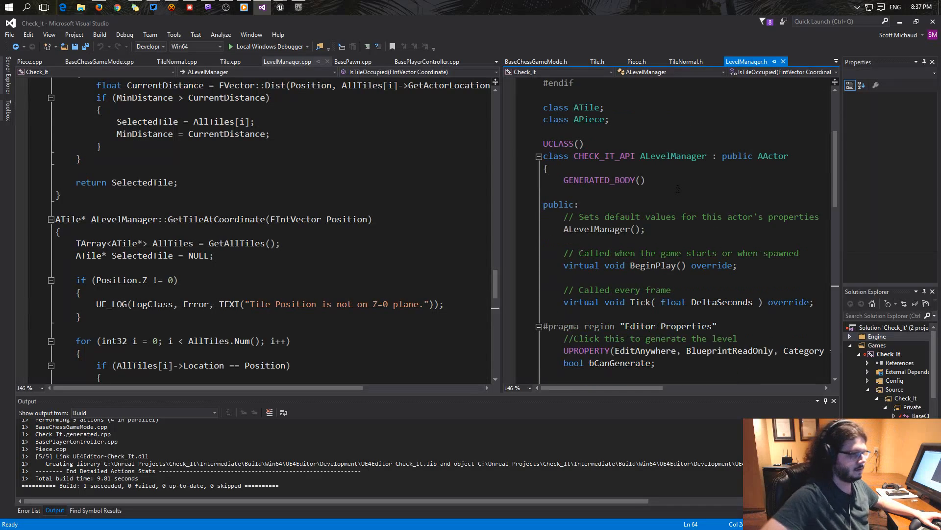
pyautogui.scroll(-4, 643, 207)
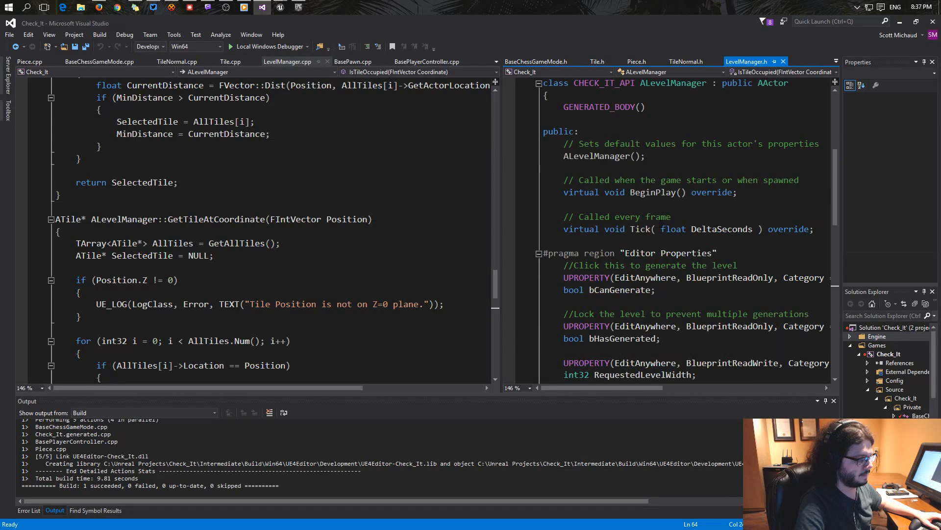
pyautogui.scroll(-4, 660, 223)
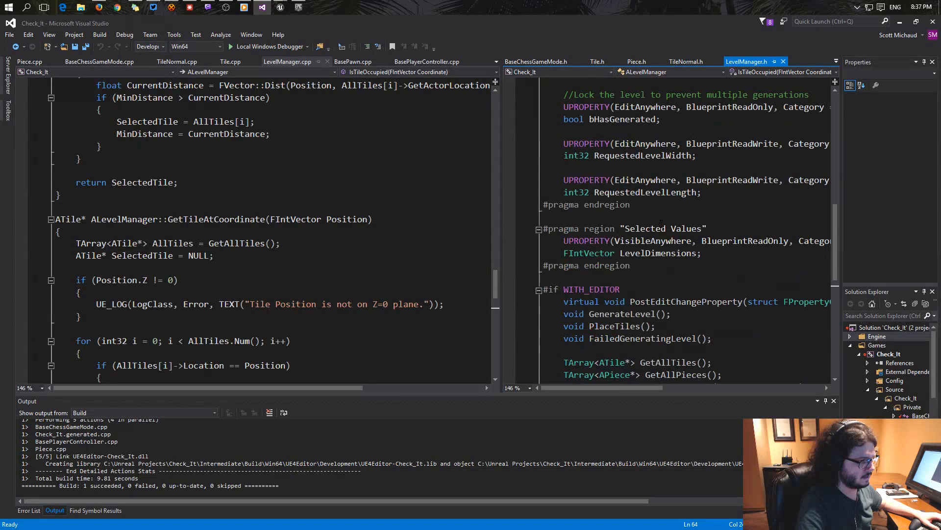
pyautogui.scroll(-3, 660, 221)
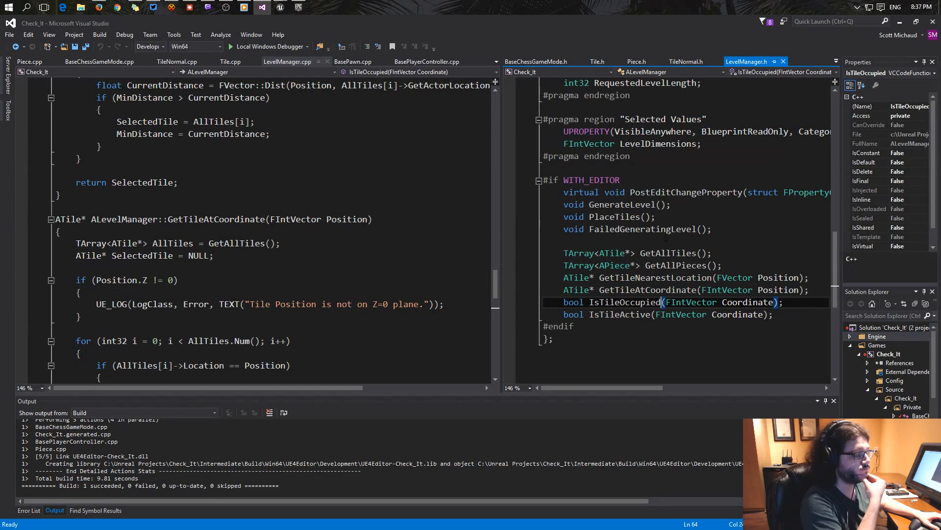
# Examine the Editor Properties and the Tick declaration in LevelManager.h, and bring up BaseChessGameMode.h.
pyautogui.scroll(6, 665, 238)
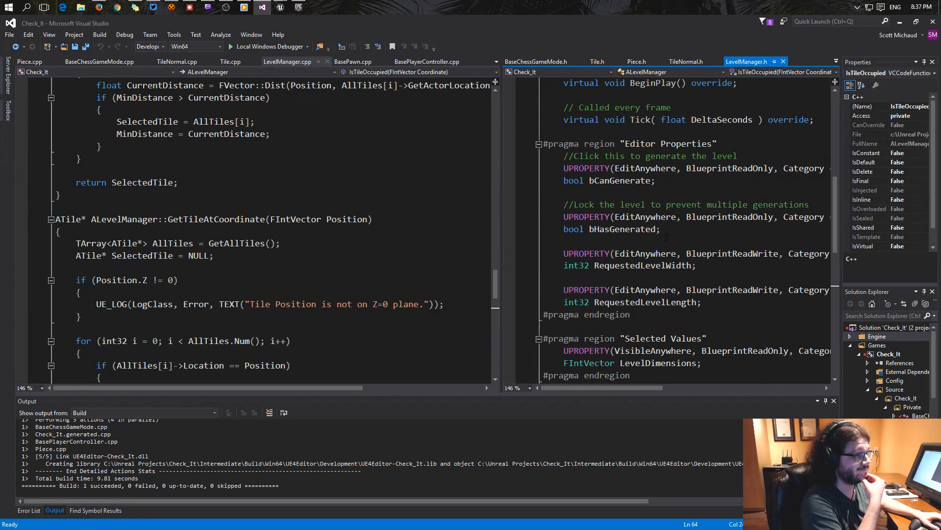
pyautogui.scroll(1, 425, 254)
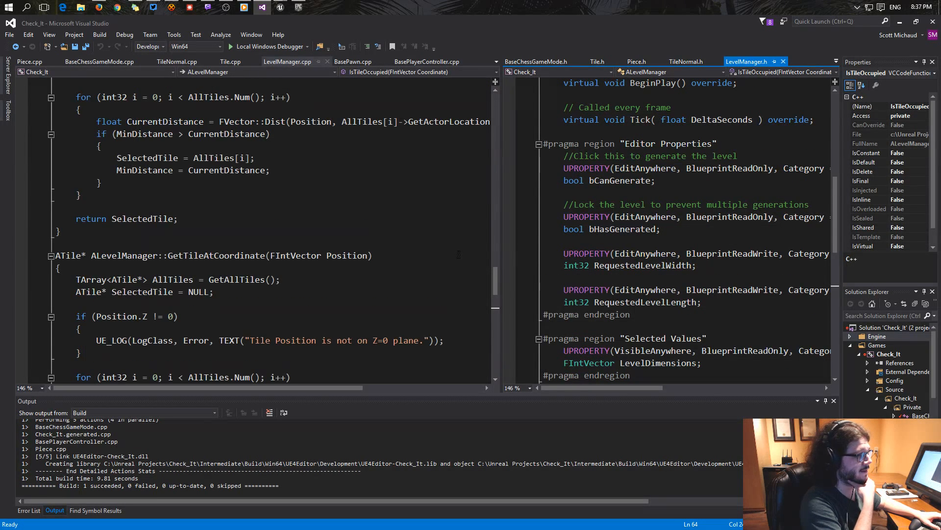
pyautogui.scroll(1, 530, 253)
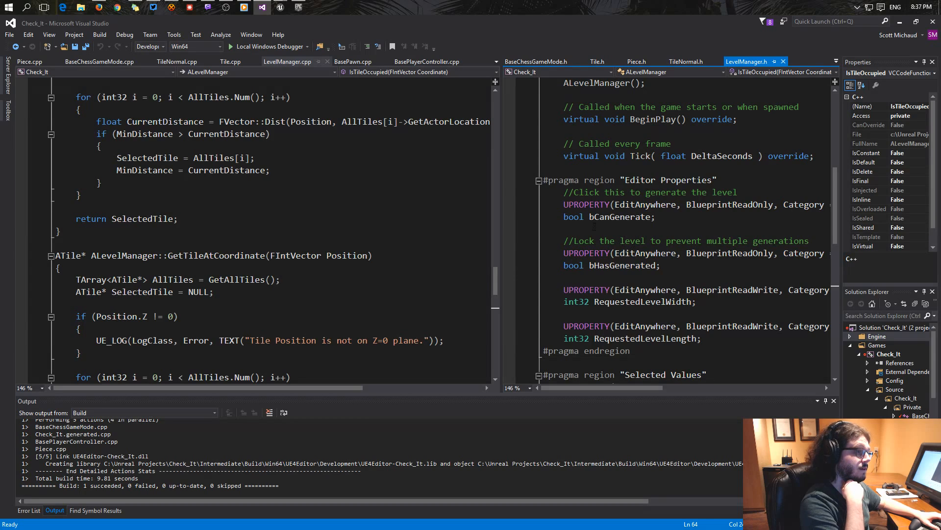
pyautogui.scroll(2, 667, 231)
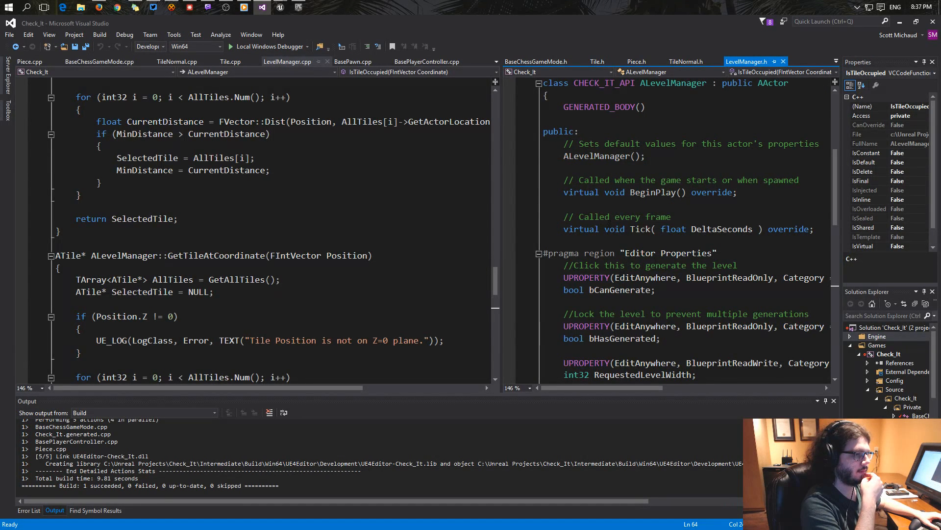
pyautogui.moveTo(616, 228); pyautogui.dragTo(732, 231)
pyautogui.click(733, 230)
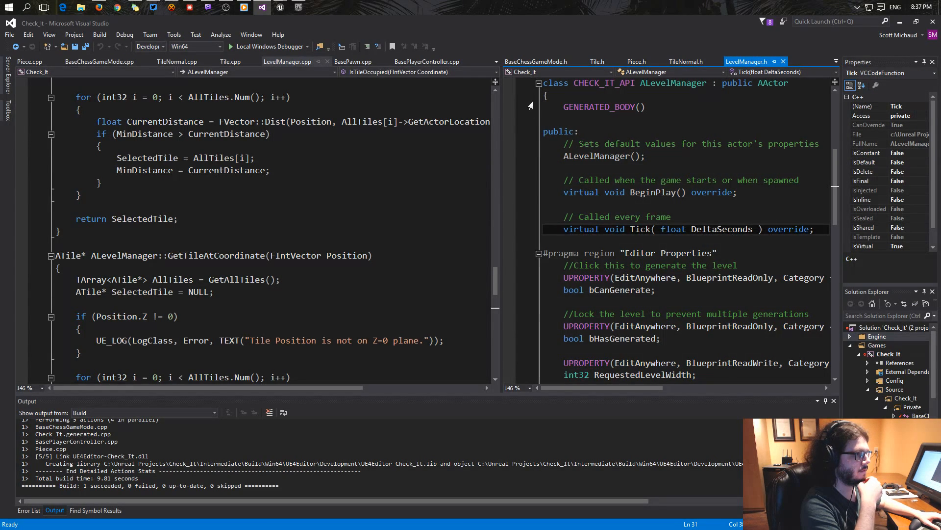
pyautogui.click(539, 62)
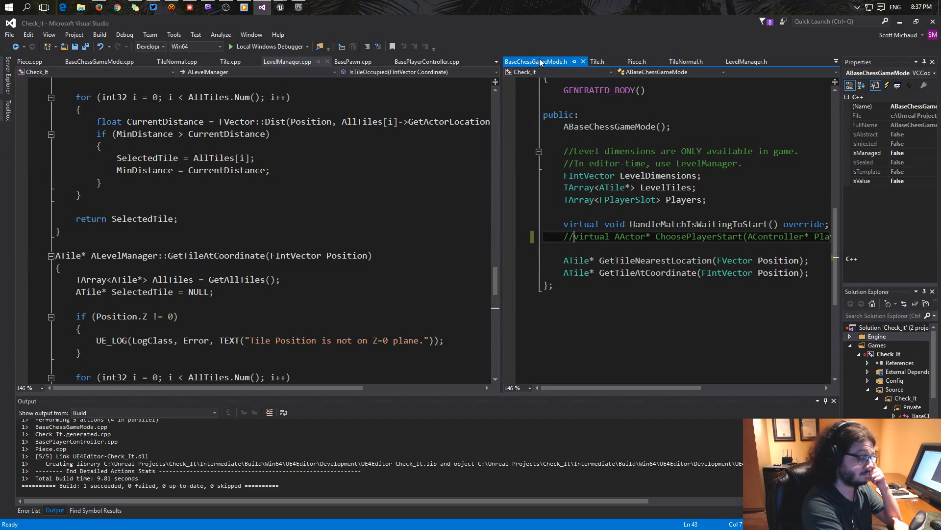
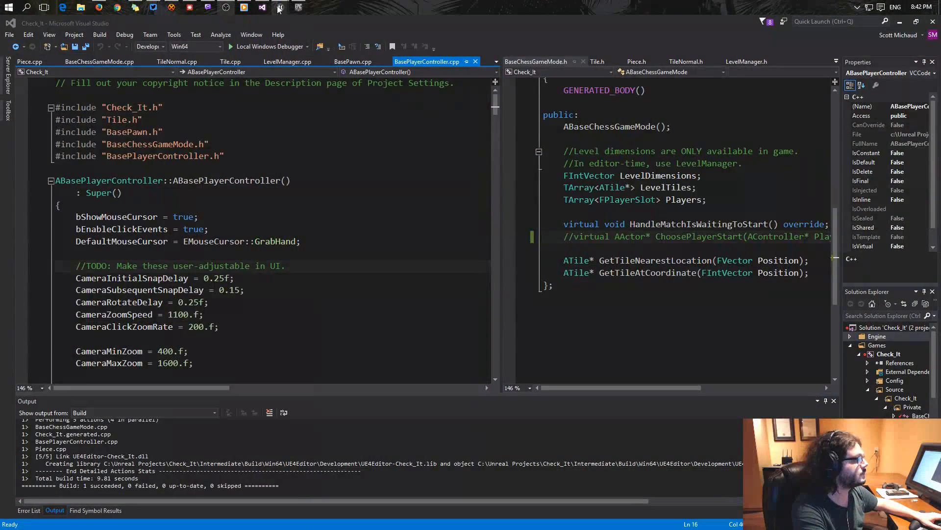
# Switch to the Unreal Editor and delete the Floor from the new level.
pyautogui.moveTo(280, 7)
pyautogui.click(300, 61)
pyautogui.moveTo(384, 237); pyautogui.dragTo(343, 162, button='right')
pyautogui.moveTo(416, 264); pyautogui.dragTo(416, 314, button='right')
pyautogui.click(435, 402)
pyautogui.moveTo(435, 402); pyautogui.dragTo(458, 421, button='right')
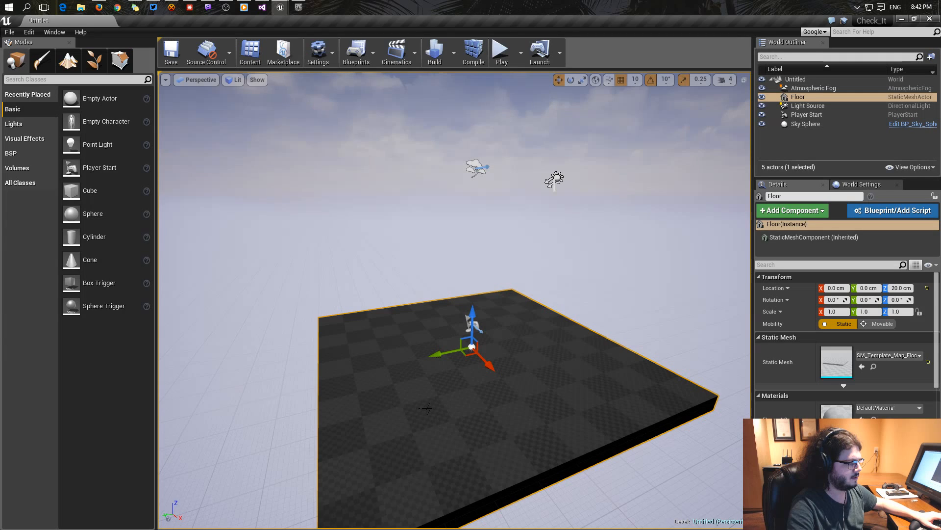
pyautogui.press('Delete')
# Delete the Sky Sphere from the new level.
pyautogui.click(471, 328)
pyautogui.moveTo(473, 331); pyautogui.dragTo(501, 324, button='right')
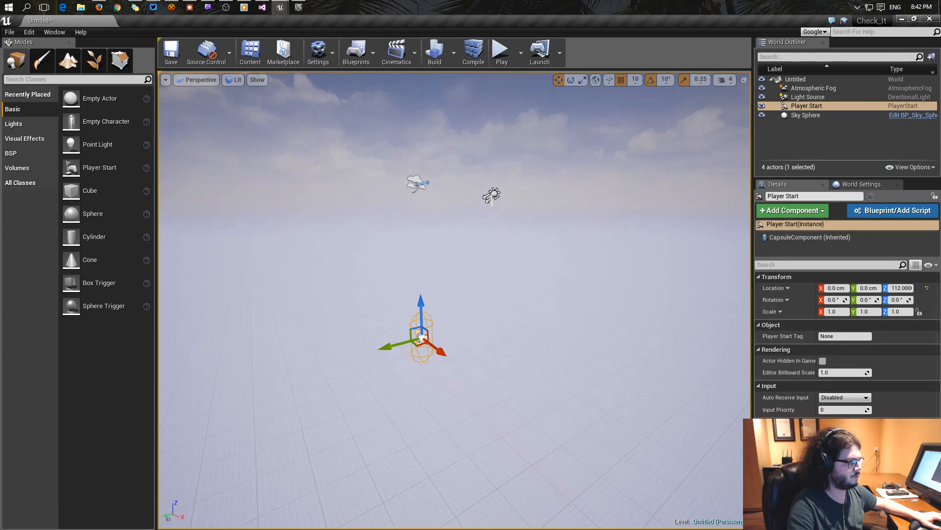
pyautogui.moveTo(494, 214); pyautogui.dragTo(481, 263, button='right')
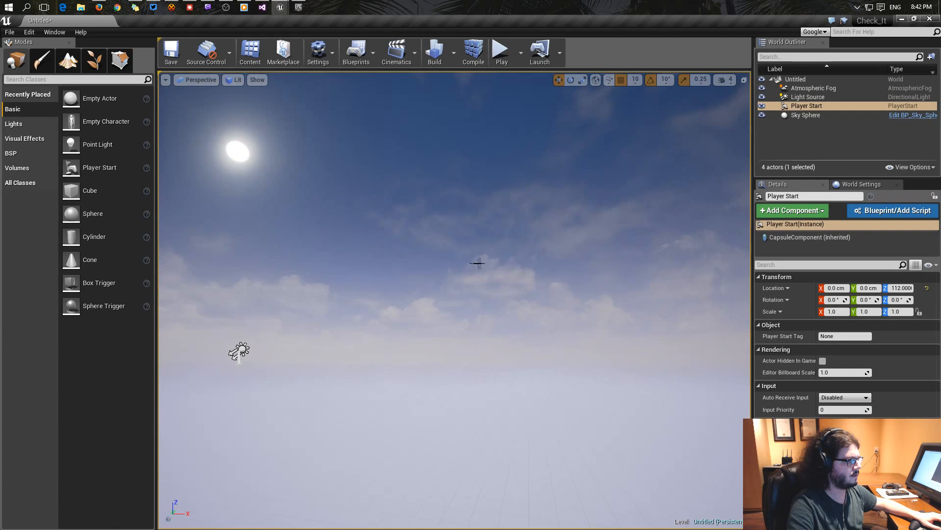
pyautogui.click(482, 262)
pyautogui.press('Delete')
pyautogui.moveTo(535, 291)
pyautogui.mouseDown(button='right')
pyautogui.moveTo(496, 314)
pyautogui.moveTo(534, 290)
pyautogui.mouseUp(button='right')
pyautogui.moveTo(387, 318); pyautogui.dragTo(196, 319, button='right')
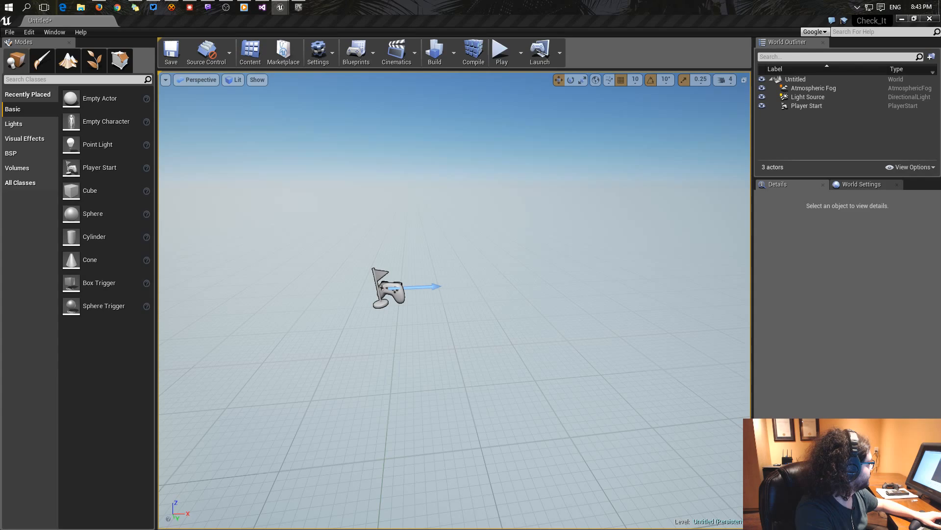
# Place the piece_pawn static mesh at about X 250, Y -260, Z -20 cm and play-test the level up close to it.
pyautogui.moveTo(0, 171); pyautogui.dragTo(472, 252)
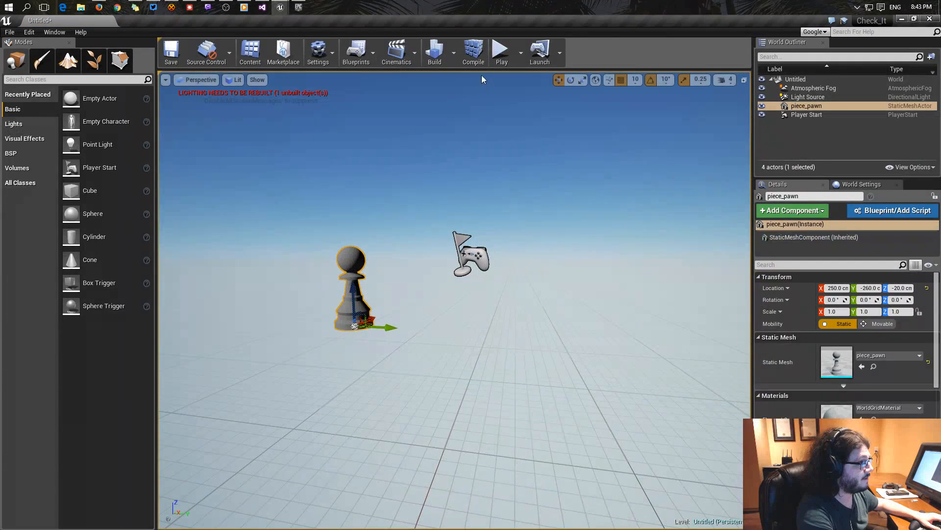
pyautogui.click(499, 54)
pyautogui.press('w')
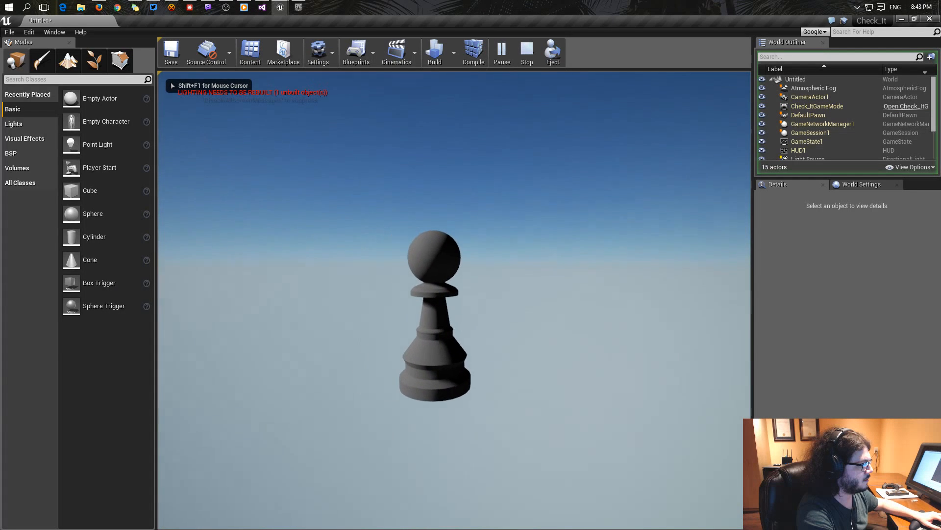
pyautogui.press('s')
pyautogui.press('q')
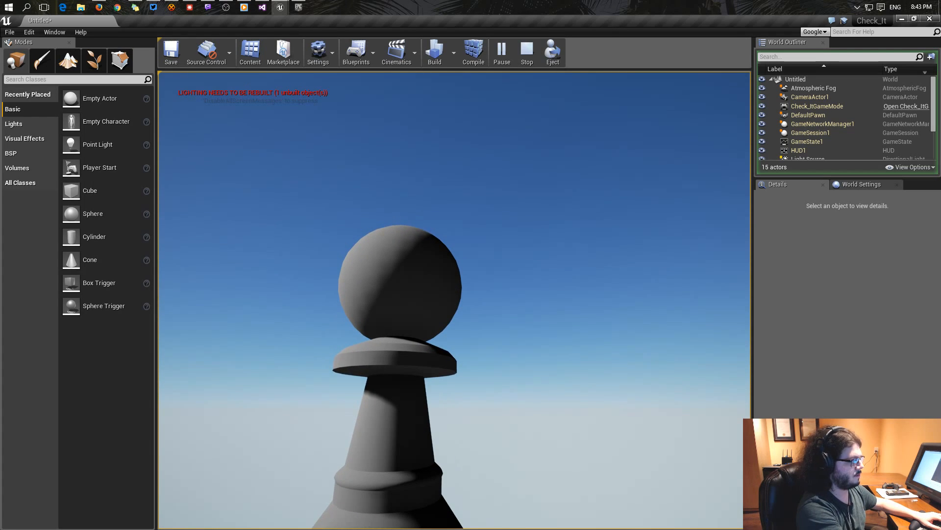
pyautogui.press('Escape')
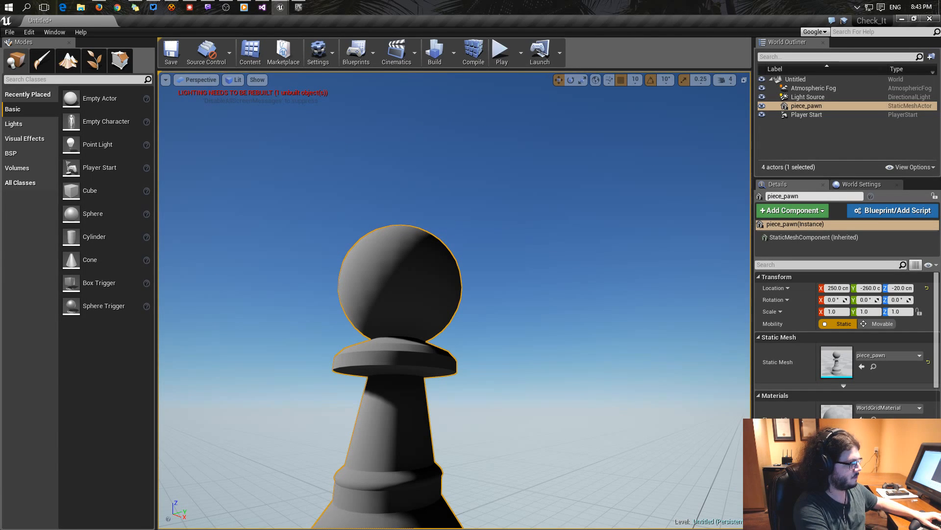
# Apply the gold M_piece_base material to the pawn.
pyautogui.moveTo(447, 235); pyautogui.dragTo(589, 231, button='middle')
pyautogui.moveTo(589, 230); pyautogui.dragTo(449, 226, button='right')
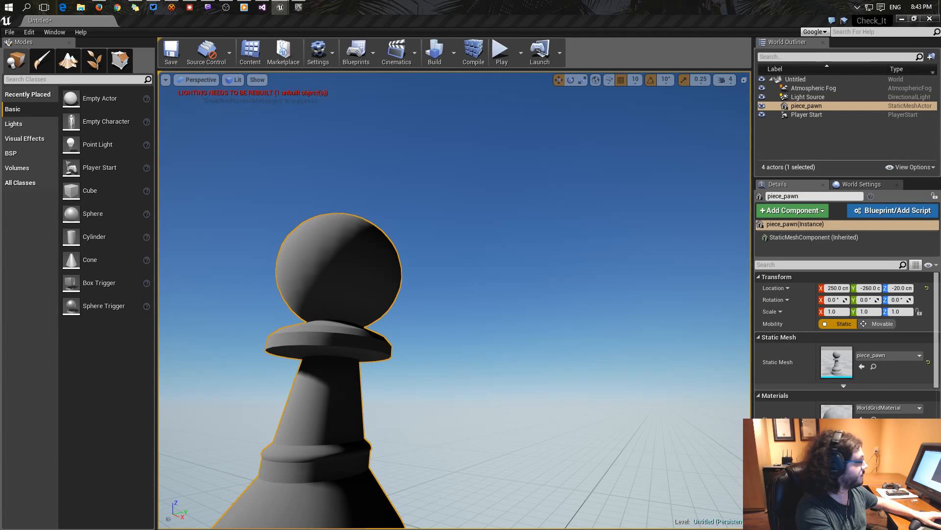
pyautogui.moveTo(274, 201); pyautogui.dragTo(327, 243)
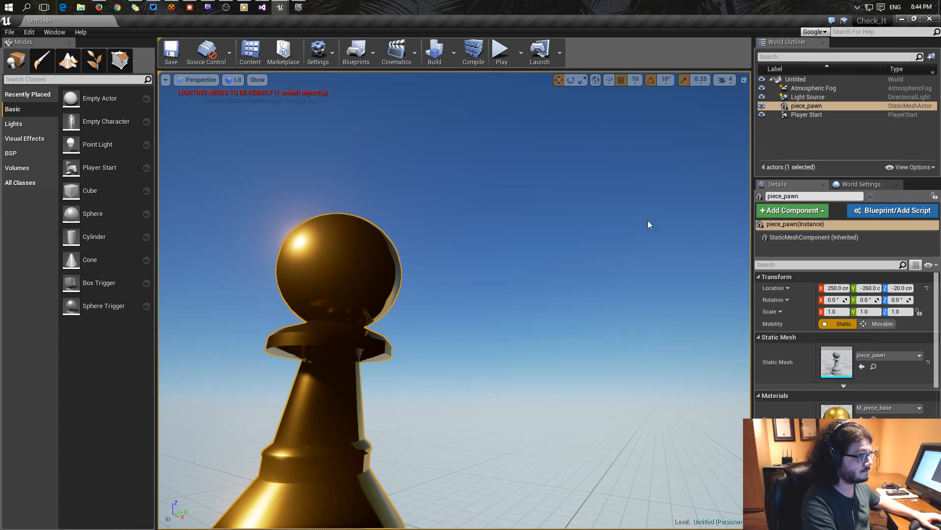
# Find BP_LightStudio among all placeable classes and add it beside the pawn at about X 830, Y -500, Z 270 cm.
pyautogui.click(807, 89)
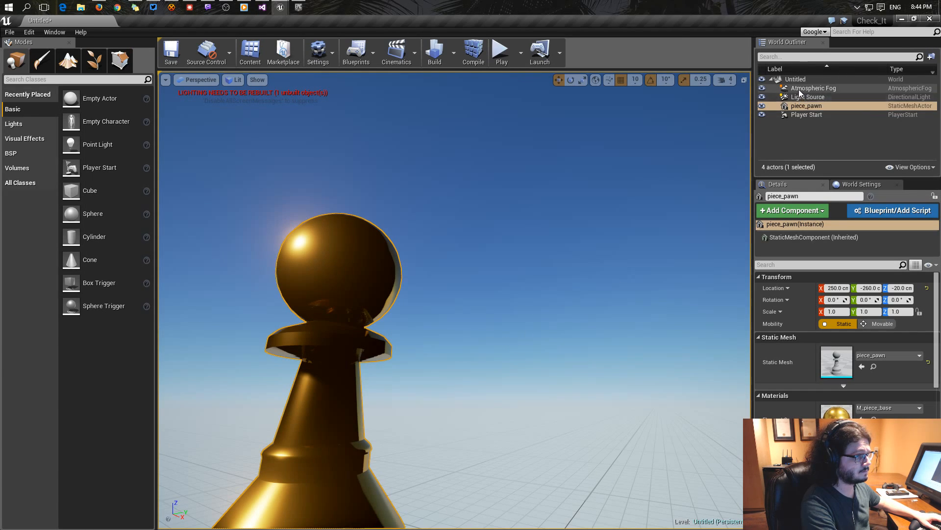
pyautogui.click(809, 105)
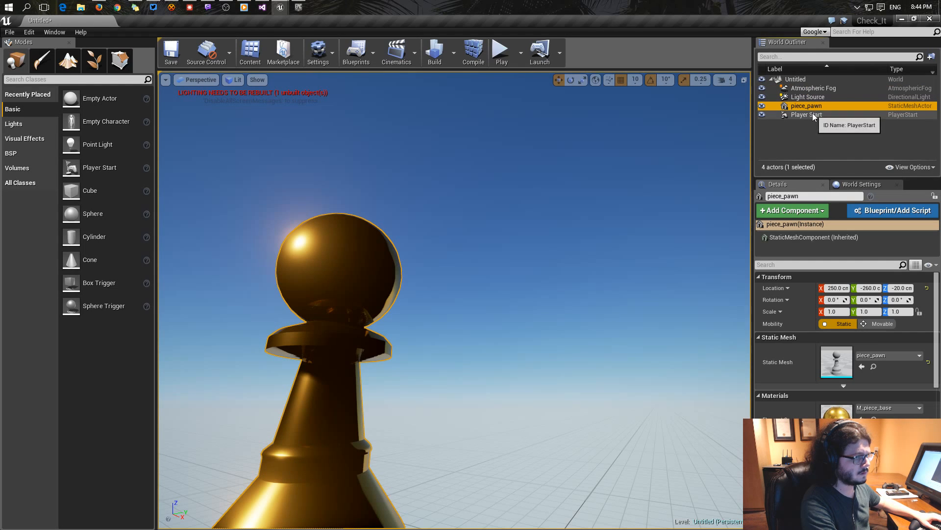
pyautogui.click(22, 124)
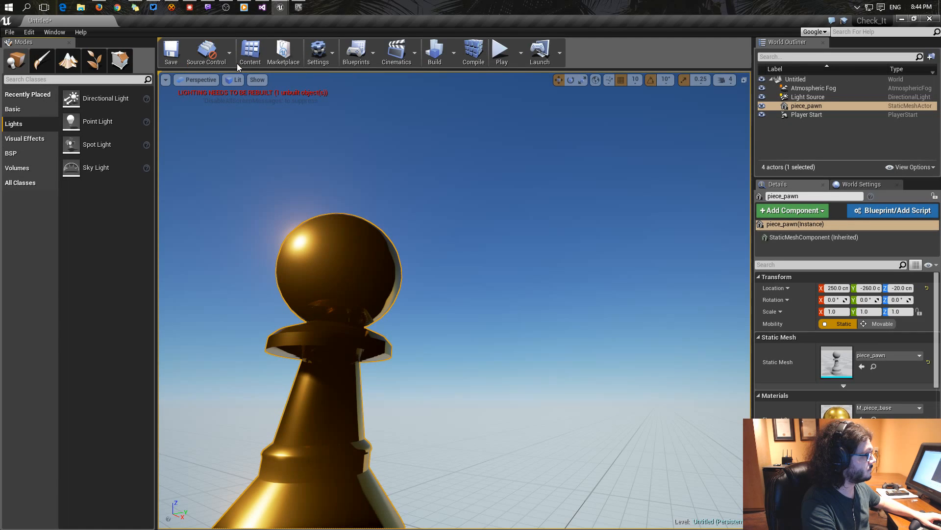
pyautogui.click(29, 187)
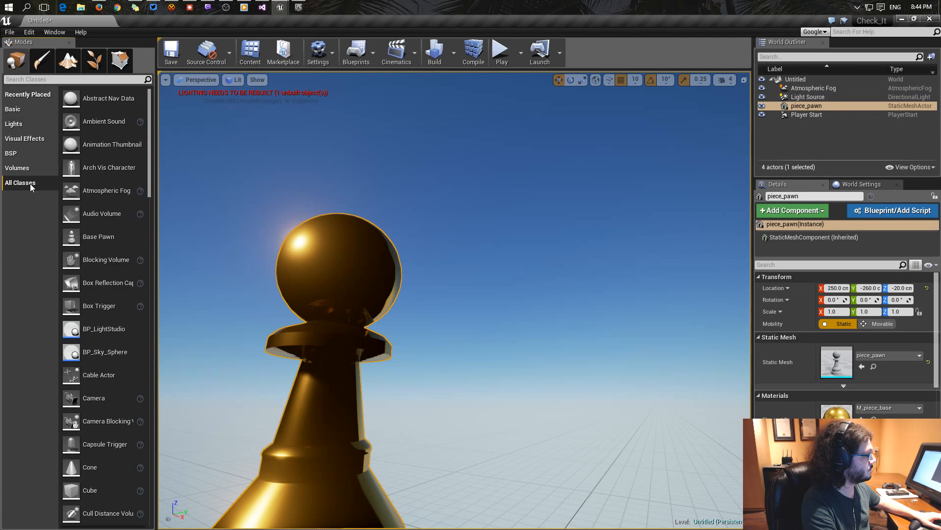
pyautogui.scroll(-3, 126, 169)
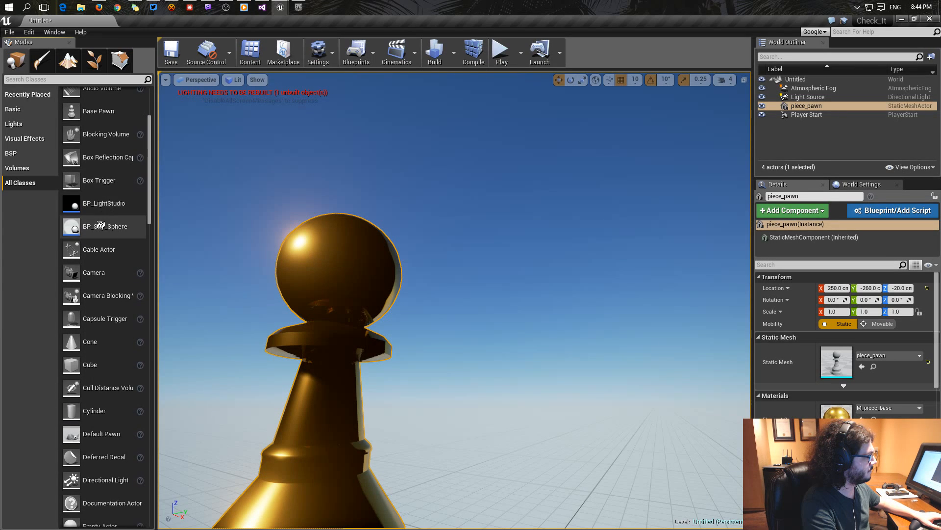
pyautogui.moveTo(90, 203); pyautogui.dragTo(333, 214)
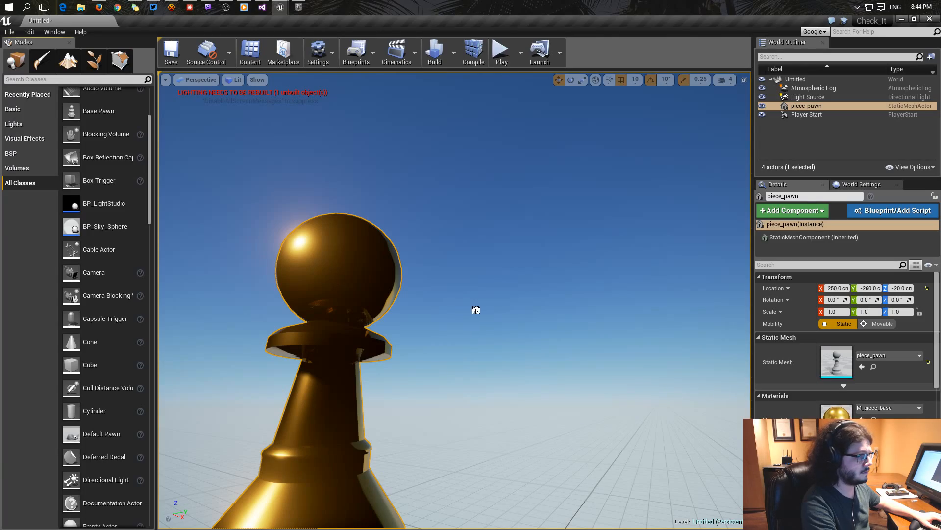
pyautogui.moveTo(476, 310); pyautogui.dragTo(486, 316)
pyautogui.moveTo(497, 324); pyautogui.dragTo(579, 305, button='right')
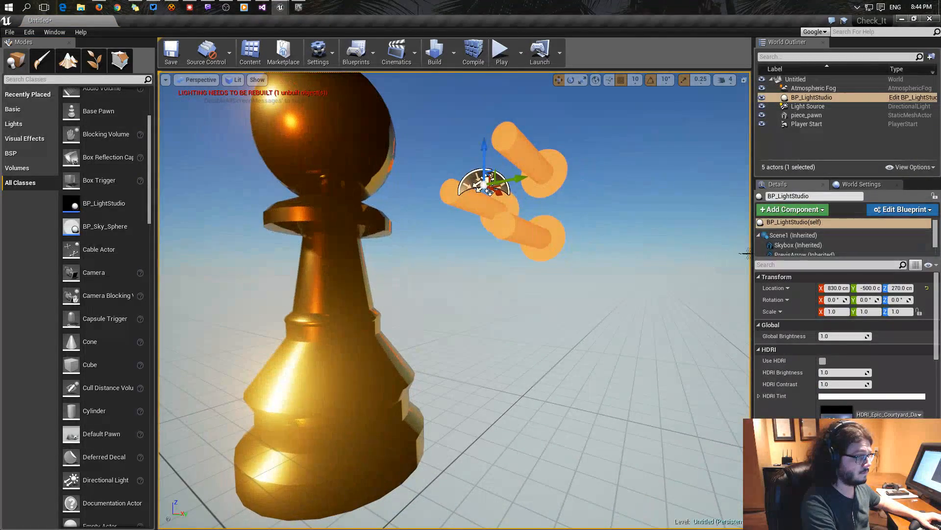
# Enable Use HDRI on BP_LightStudio and look through its Sun, Fog, Sky Light and Light Shafts settings.
pyautogui.scroll(-3, 802, 242)
pyautogui.scroll(3, 801, 241)
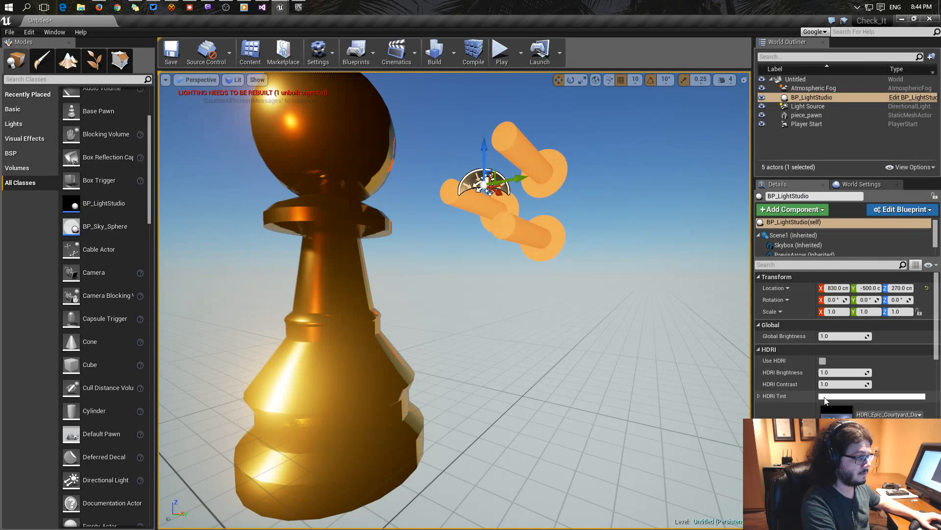
pyautogui.click(823, 360)
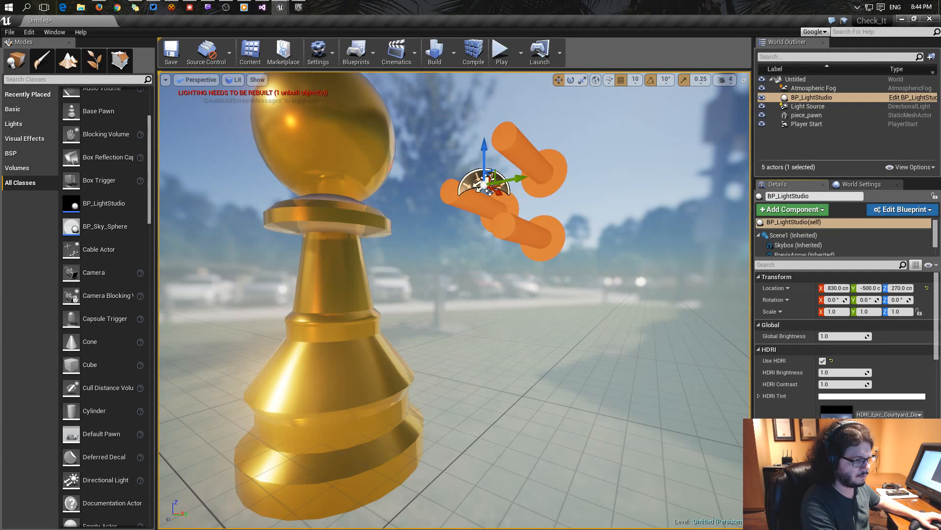
pyautogui.scroll(-5, 847, 358)
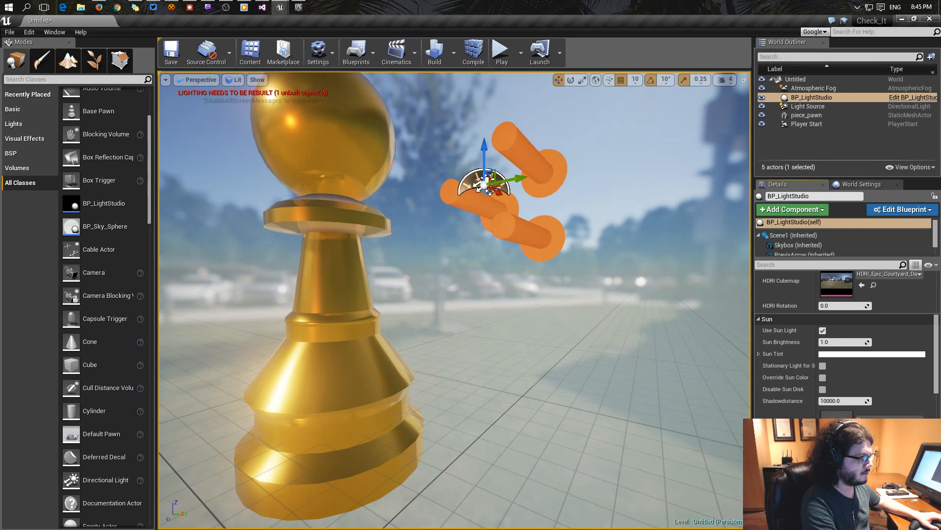
pyautogui.scroll(-5, 847, 343)
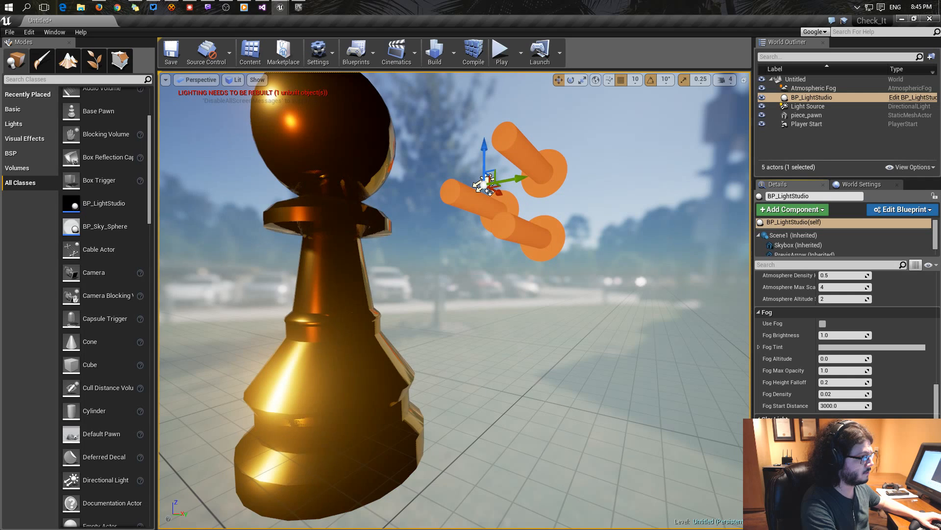
pyautogui.scroll(-5, 847, 358)
pyautogui.scroll(5, 848, 344)
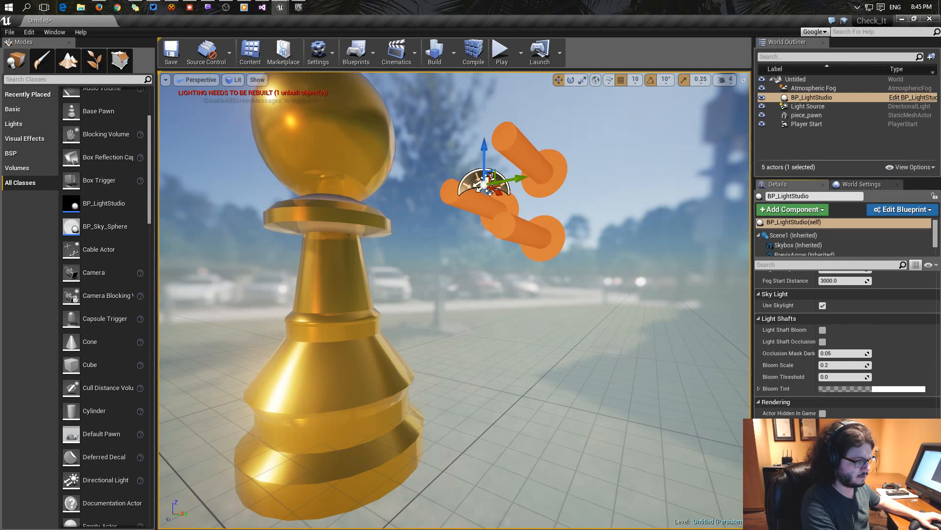
pyautogui.scroll(5, 847, 343)
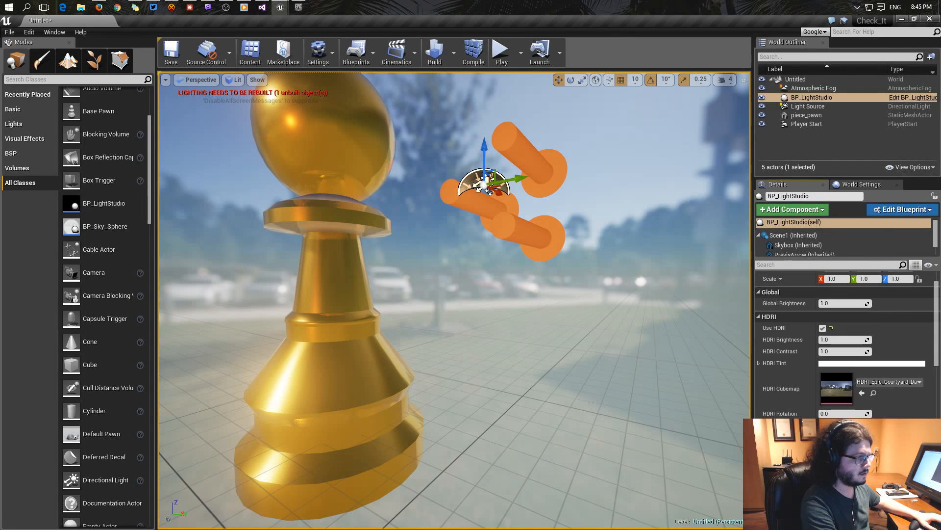
# Try the scene without the Atmospheric Fog by deleting it, and undo the deletion.
pyautogui.moveTo(675, 388)
pyautogui.mouseDown(button='right')
pyautogui.moveTo(666, 358)
pyautogui.moveTo(673, 375)
pyautogui.mouseUp(button='right')
pyautogui.click(804, 89)
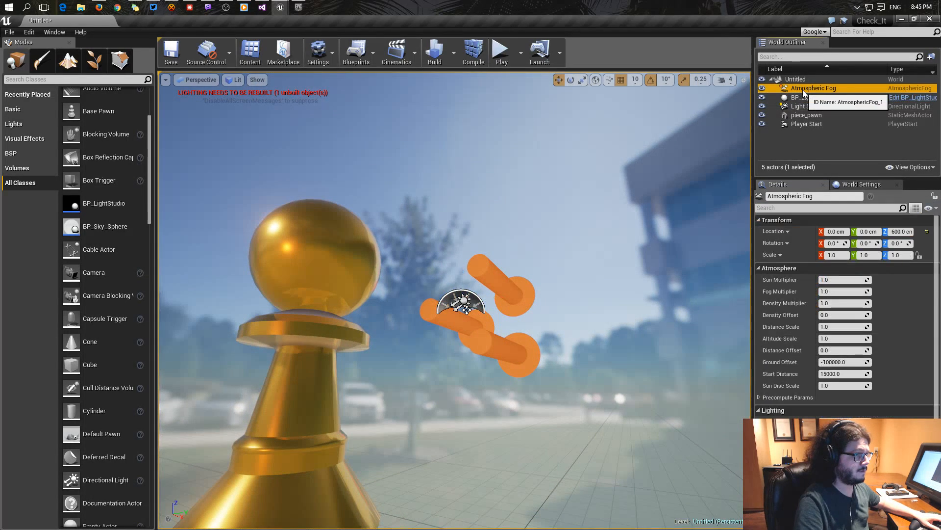
pyautogui.press('Delete')
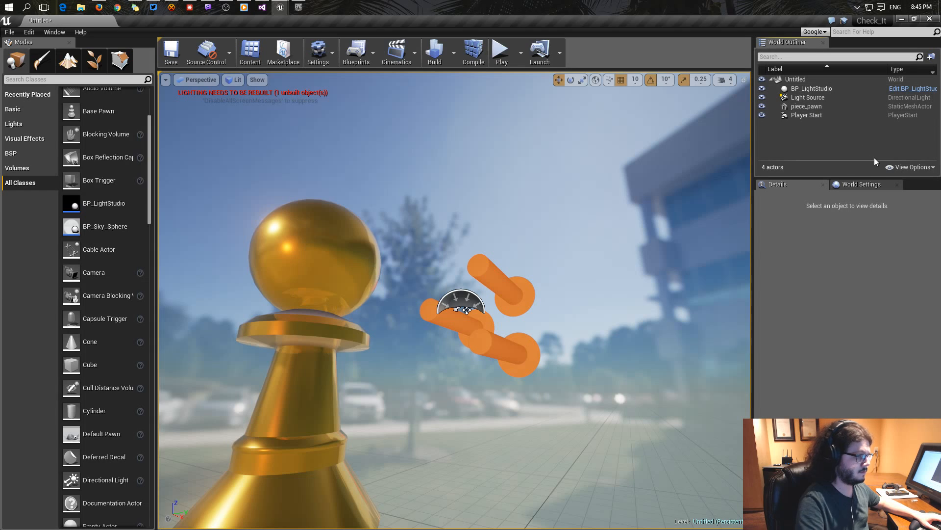
pyautogui.hotkey('ctrl', 'z')
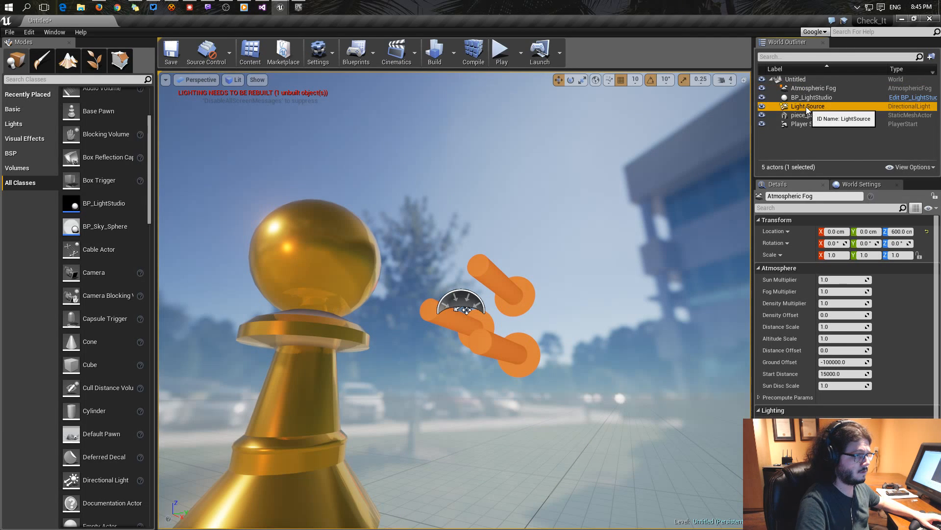
pyautogui.hotkey('ctrl', 'z')
pyautogui.hotkey('ctrl', 'z')
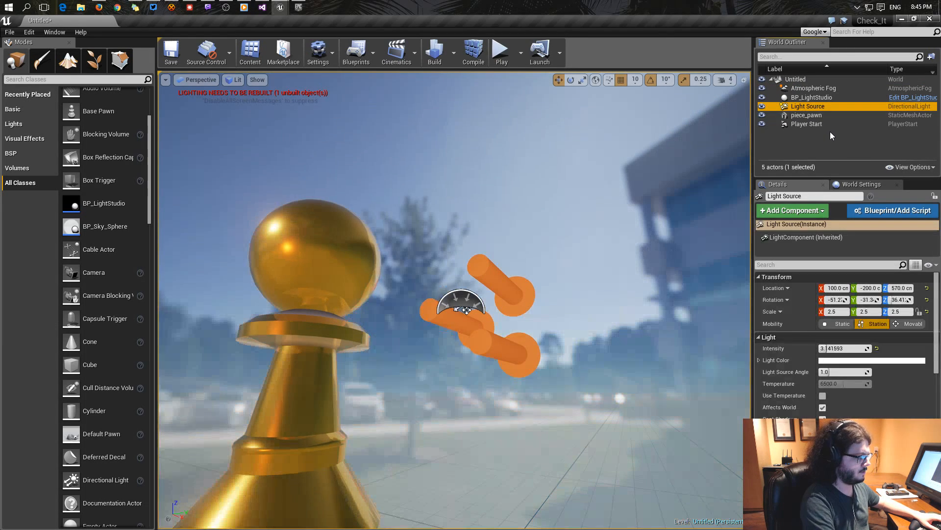
# Examine the Game Mode options in the level's World Settings.
pyautogui.click(811, 79)
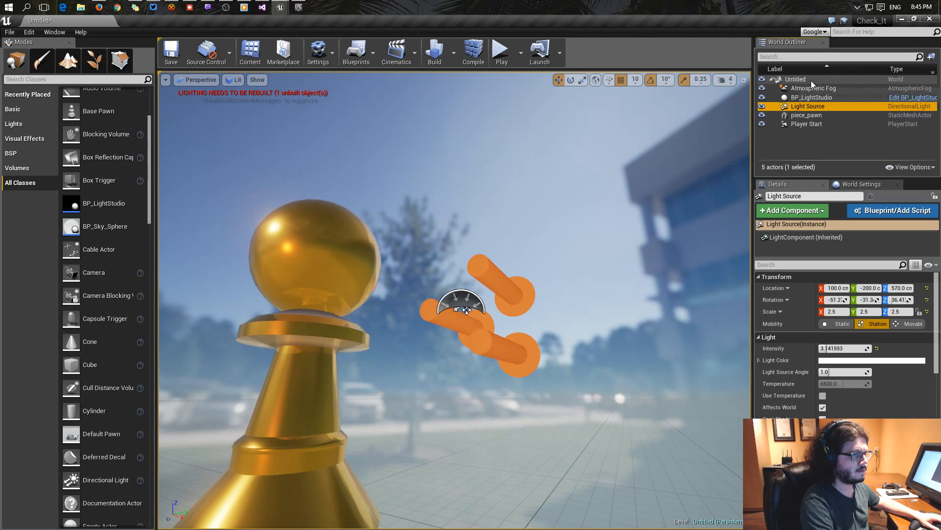
pyautogui.click(853, 185)
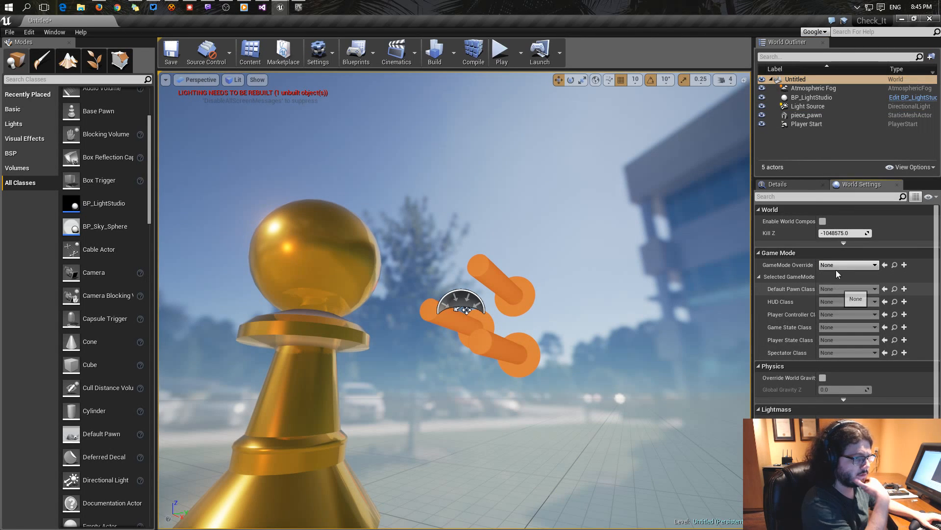
# Hide and show the Skybox component of BP_LightStudio to compare the background, leaving it shown.
pyautogui.click(801, 98)
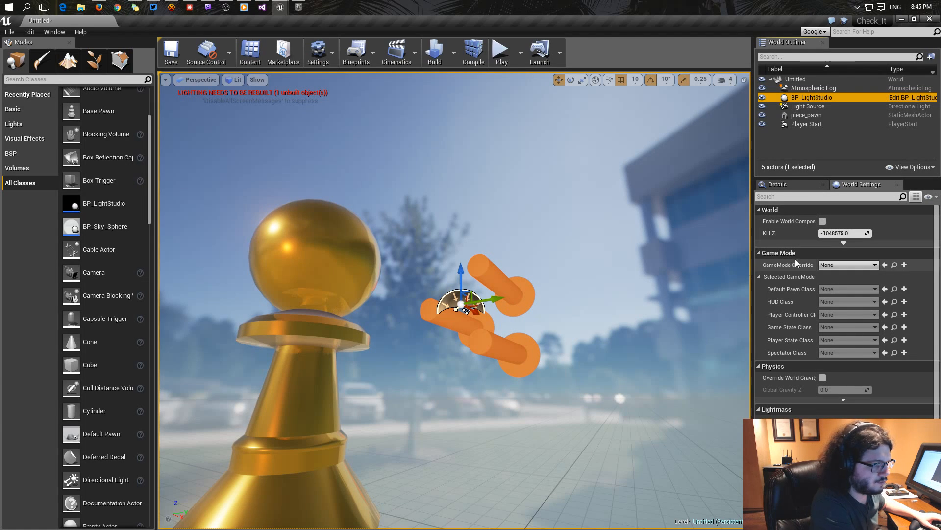
pyautogui.click(806, 182)
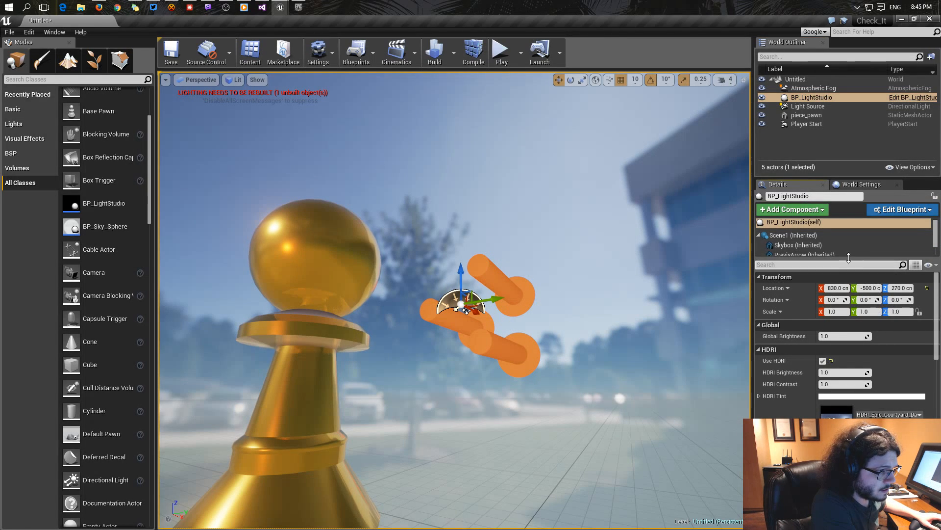
pyautogui.scroll(-1, 840, 237)
pyautogui.click(810, 236)
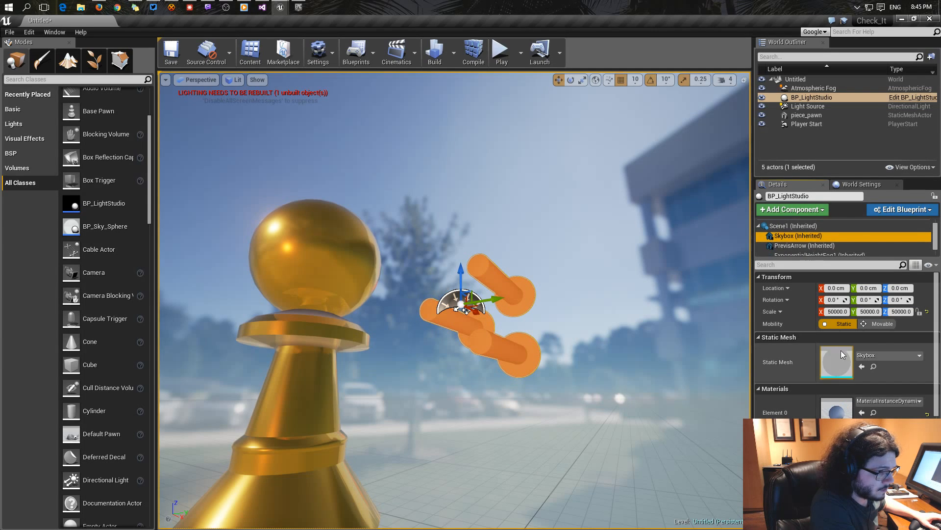
pyautogui.scroll(-8, 861, 372)
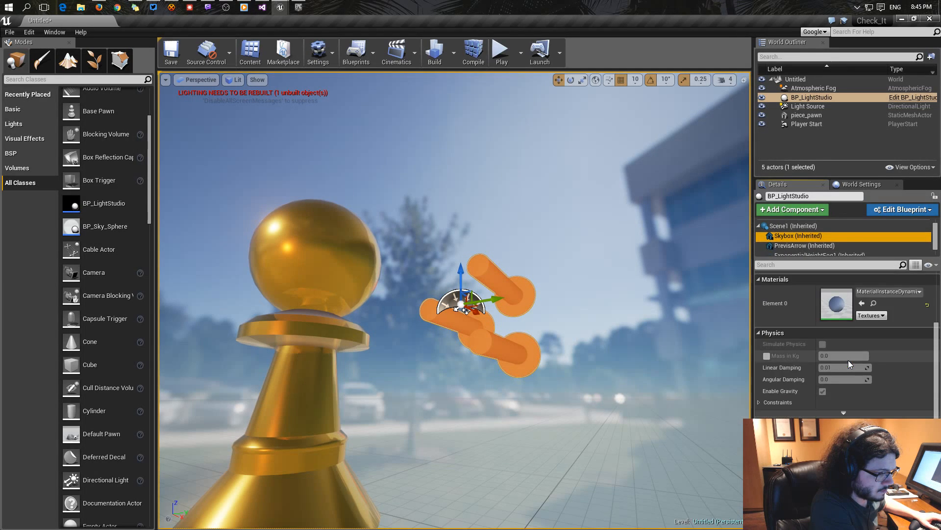
pyautogui.click(822, 468)
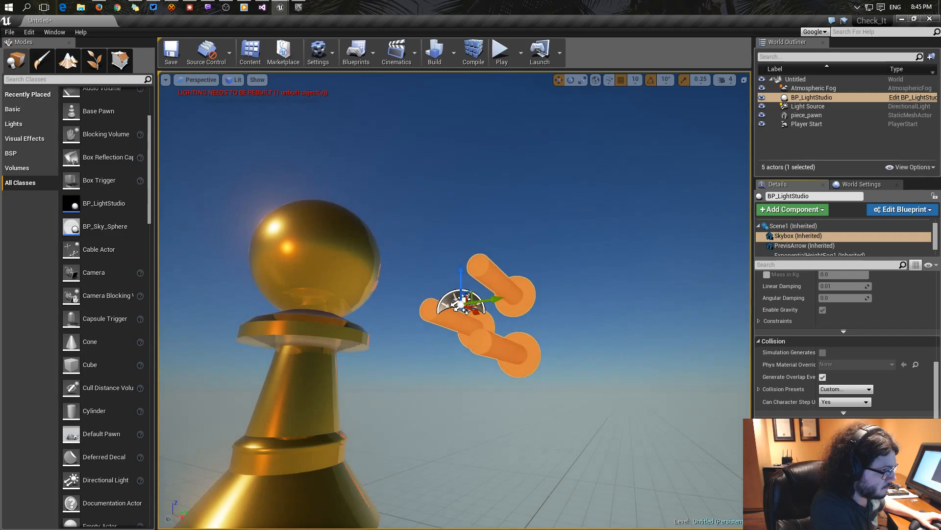
pyautogui.click(823, 488)
pyautogui.click(823, 488)
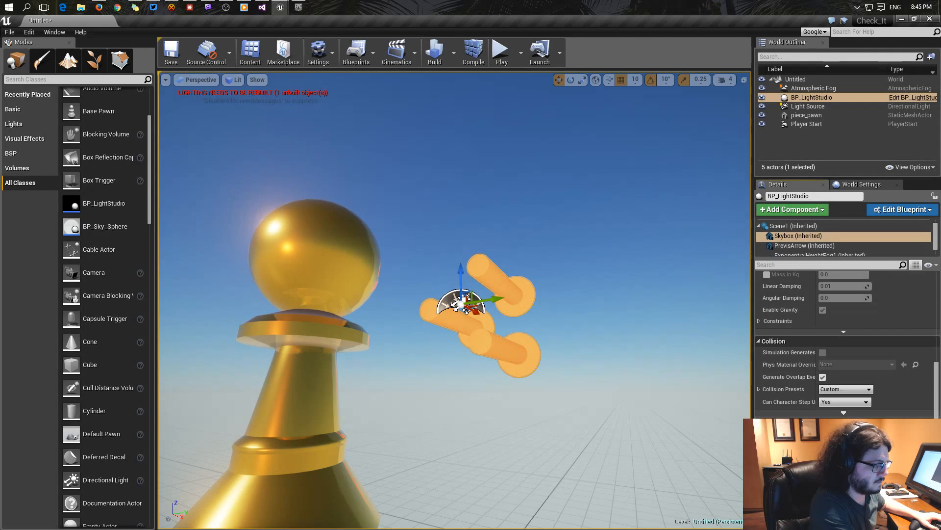
pyautogui.click(823, 487)
pyautogui.click(823, 488)
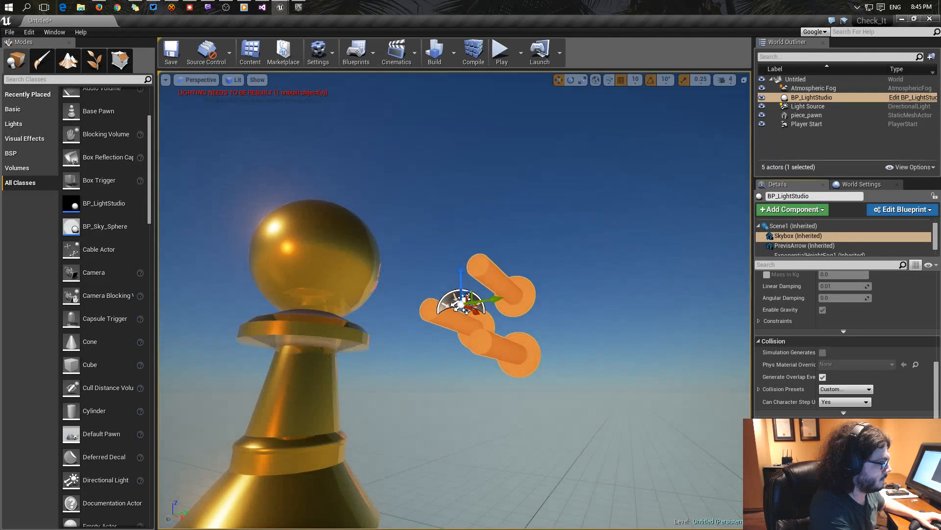
pyautogui.click(822, 488)
# Toggle Affects World off and back on for BP_LightStudio's SkyLight1 component to compare the lighting.
pyautogui.scroll(-1, 822, 221)
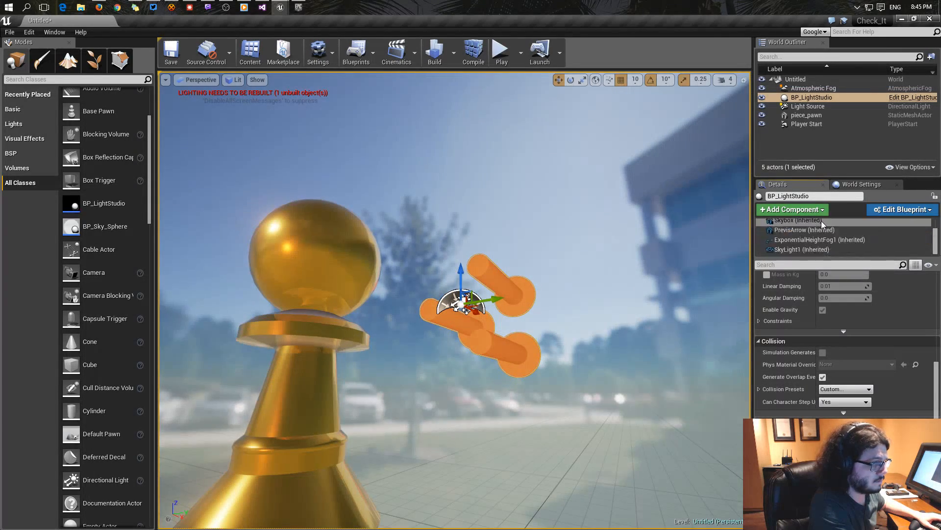
pyautogui.click(790, 250)
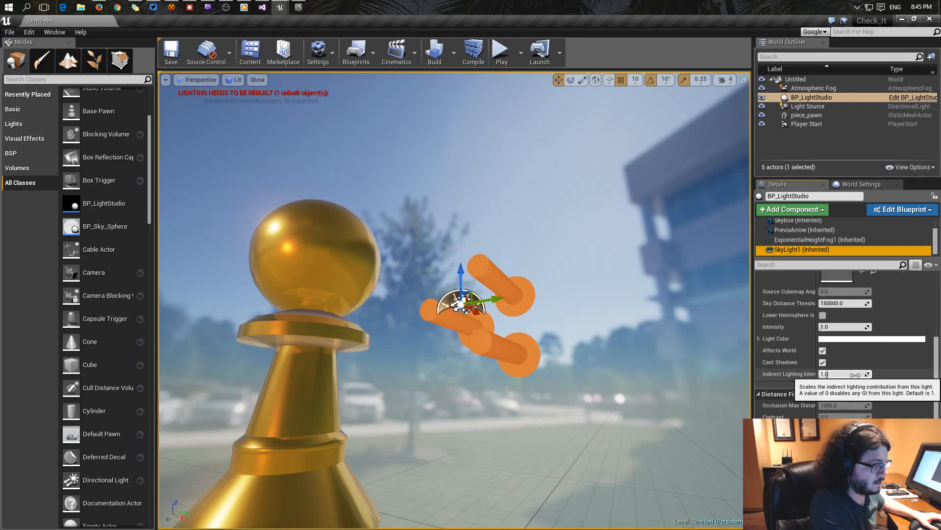
pyautogui.click(823, 351)
pyautogui.click(822, 351)
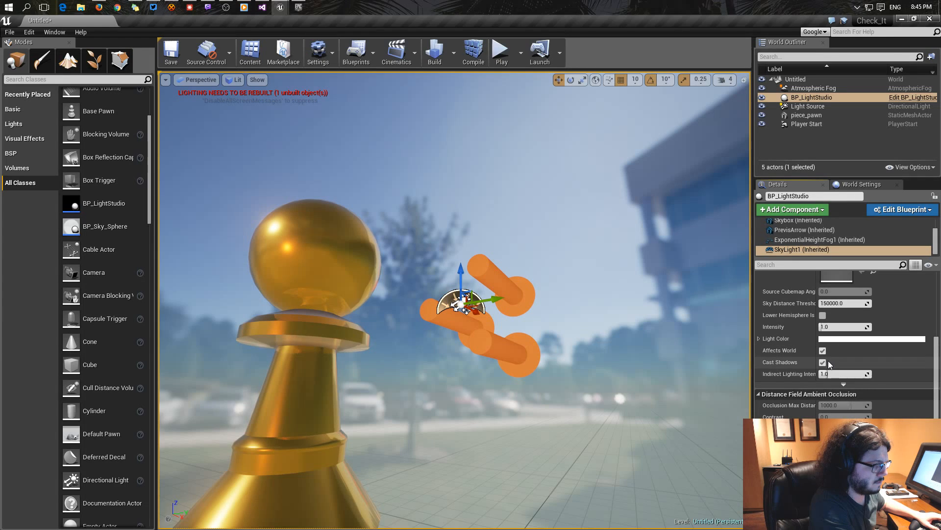
# Try SLS Specified Cubemap as the SkyLight1 component's Source Type, and switch it back to SLS Captured Scene.
pyautogui.scroll(3, 857, 352)
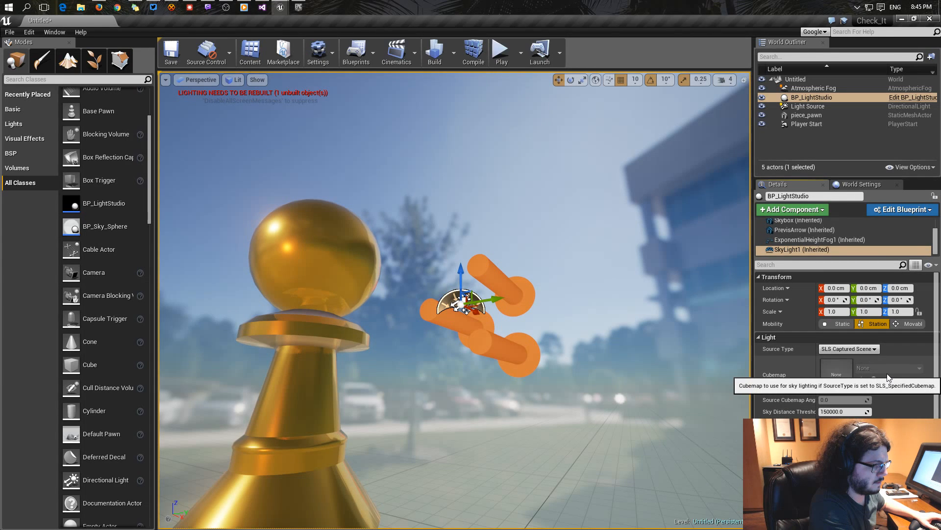
pyautogui.click(877, 349)
pyautogui.click(849, 363)
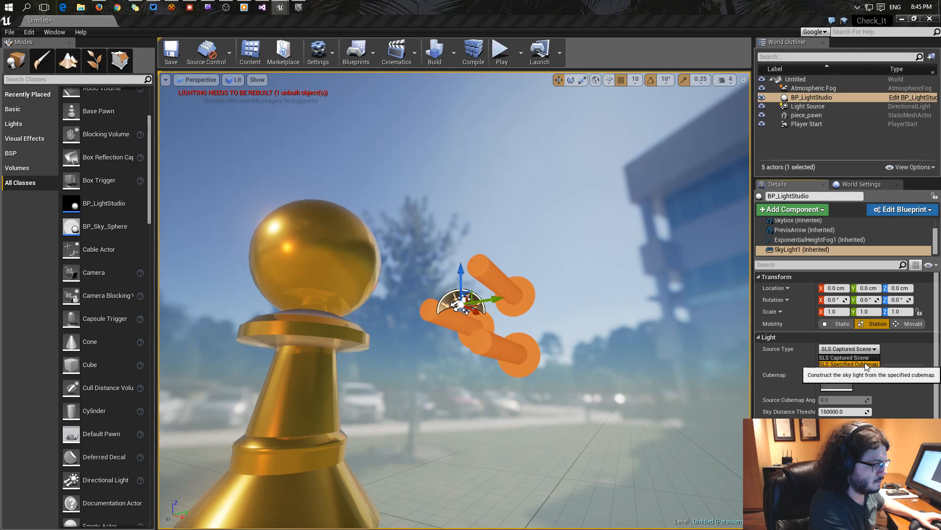
pyautogui.click(866, 350)
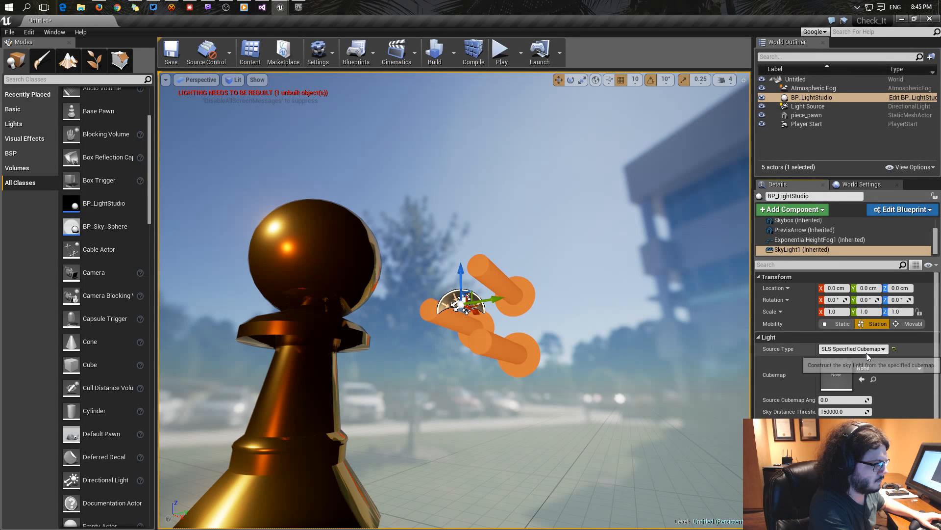
pyautogui.click(859, 357)
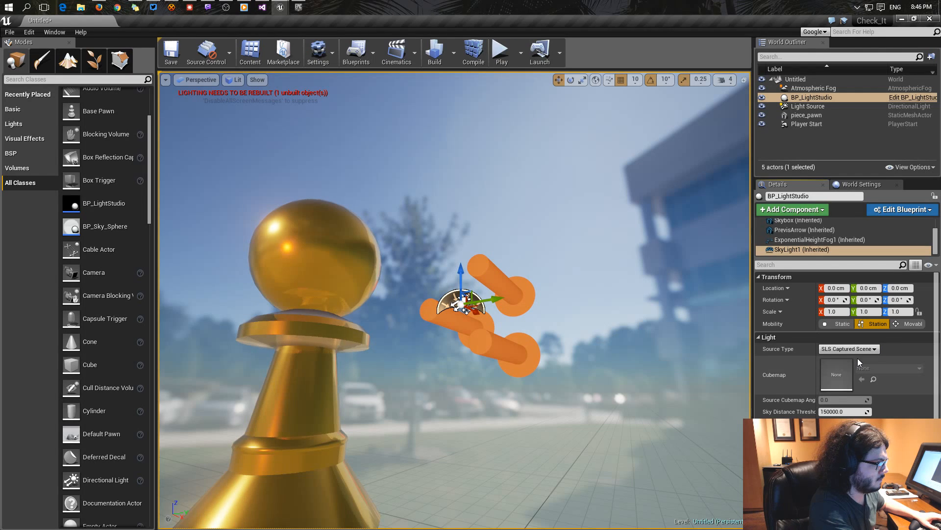
# Review the Light Source settings and BP_LightStudio's PrevisArrow, ExponentialHeightFog1 and SkyLight1 component properties.
pyautogui.click(807, 107)
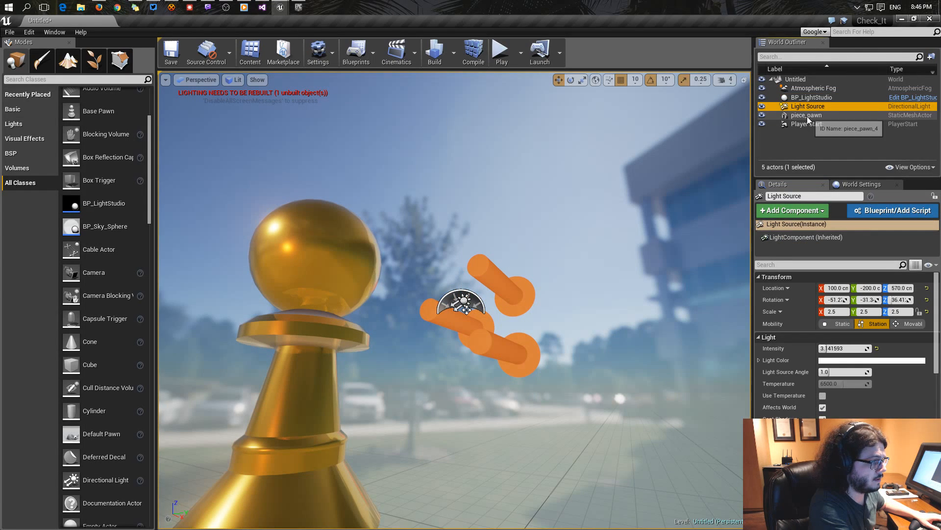
pyautogui.click(808, 99)
pyautogui.scroll(-2, 807, 244)
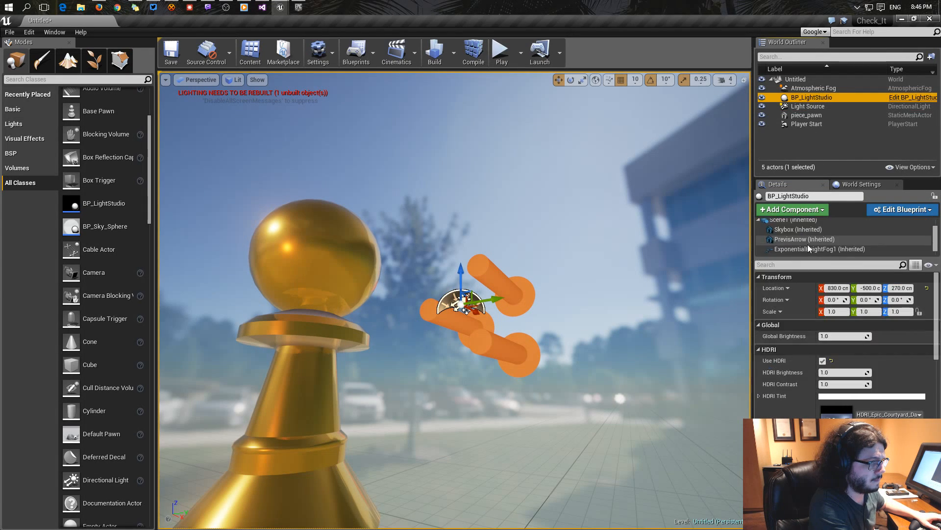
pyautogui.click(812, 231)
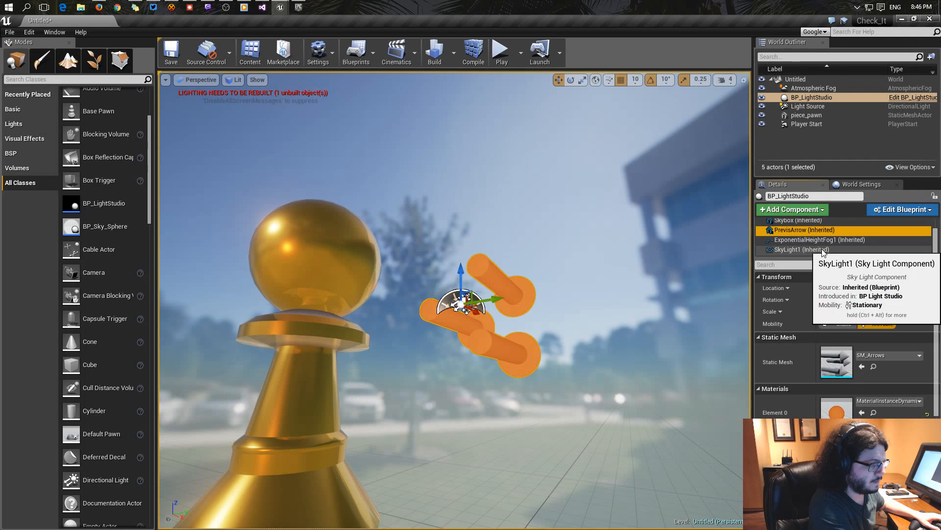
pyautogui.click(817, 239)
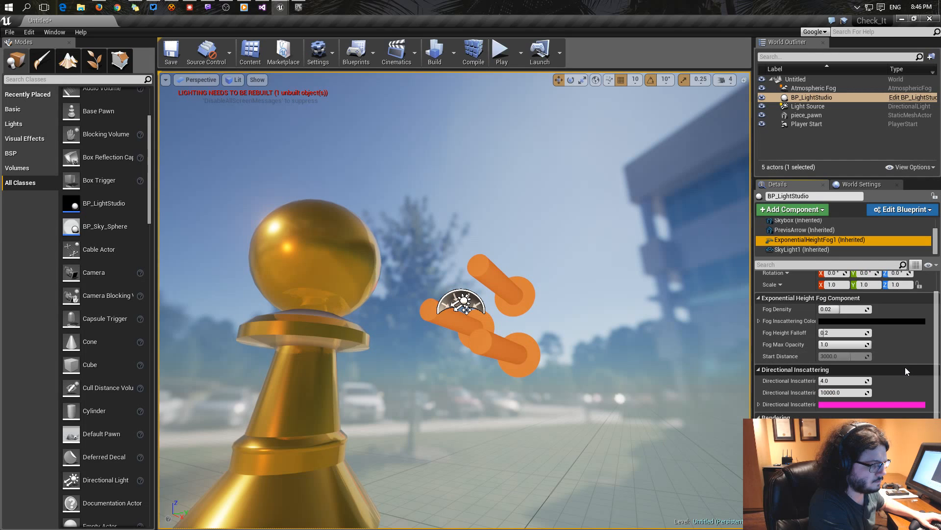
pyautogui.click(871, 250)
pyautogui.scroll(-4, 899, 368)
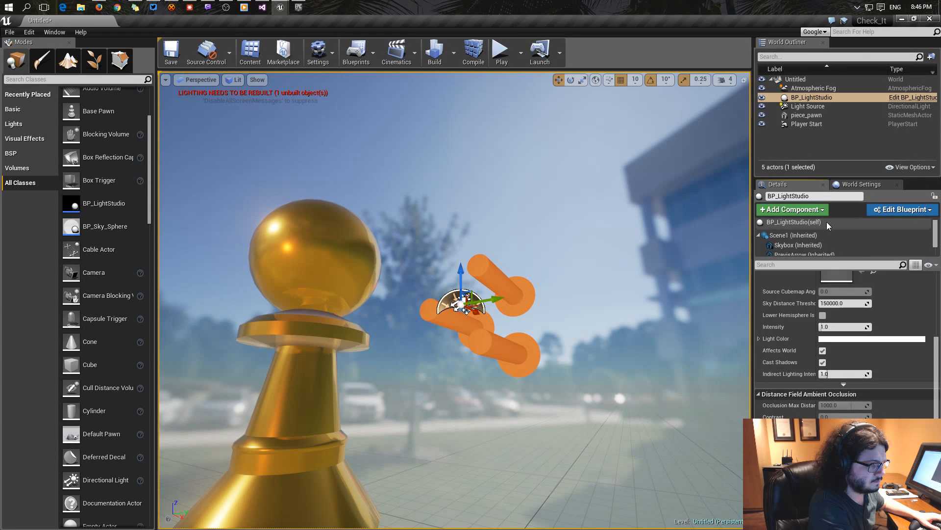
# Hide BP_LightStudio's Skybox component and clear the selection.
pyautogui.scroll(2, 826, 221)
pyautogui.click(817, 244)
pyautogui.scroll(-4, 890, 364)
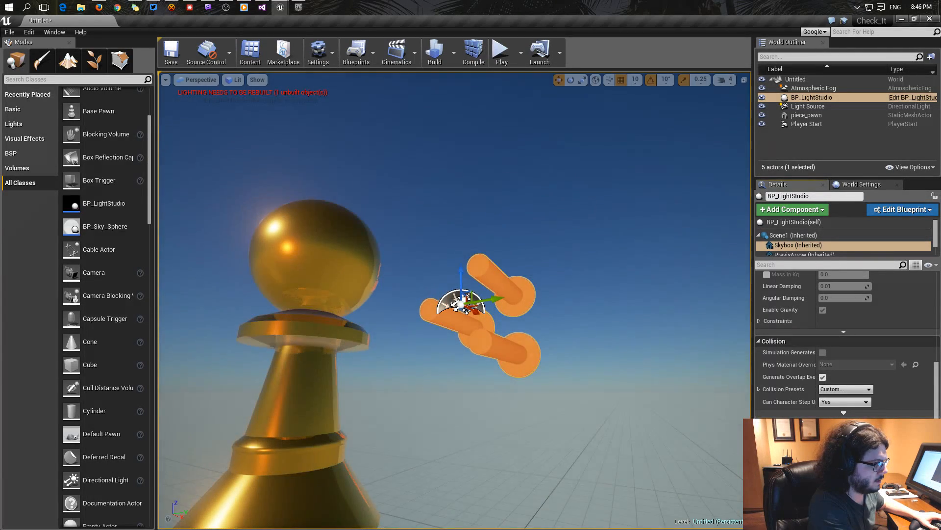
pyautogui.click(534, 201)
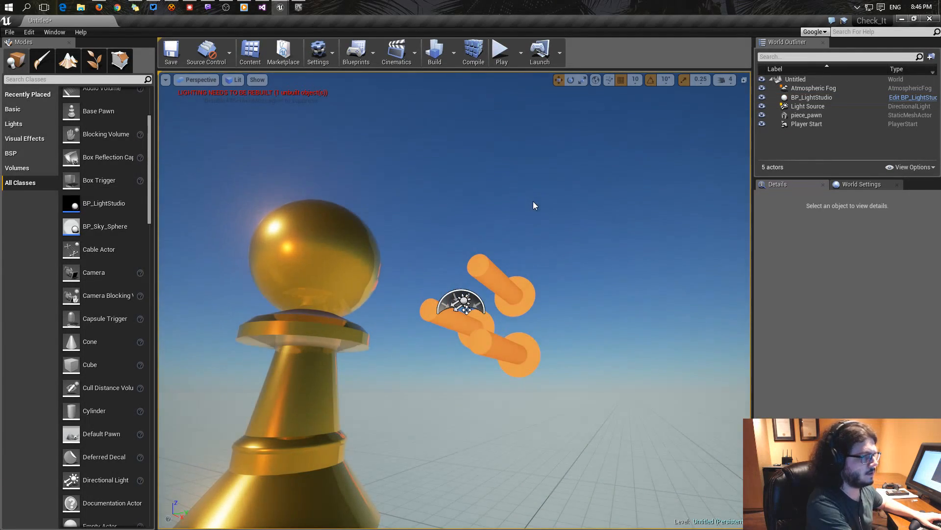
# Toggle the Atmospheric Fog's Visible option to compare the sky, restore it to its default, and review the fog's atmosphere settings.
pyautogui.click(799, 88)
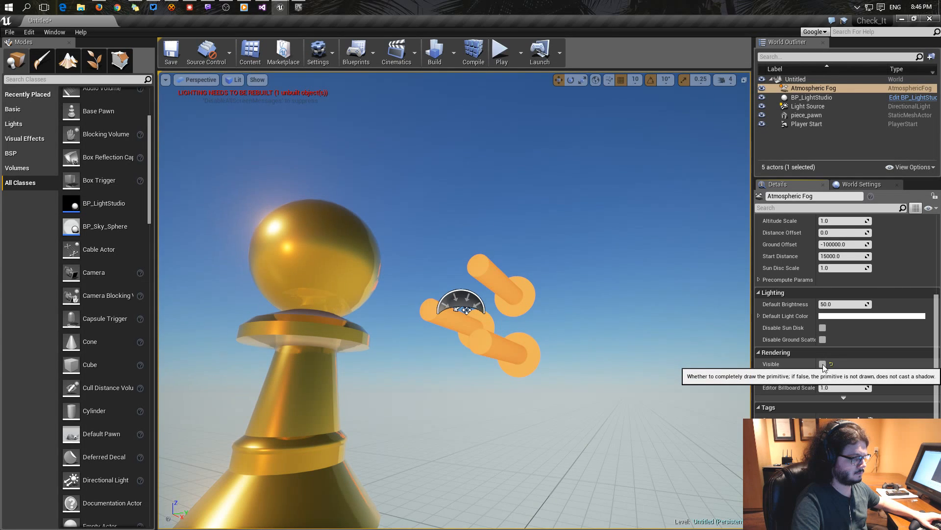
pyautogui.click(823, 364)
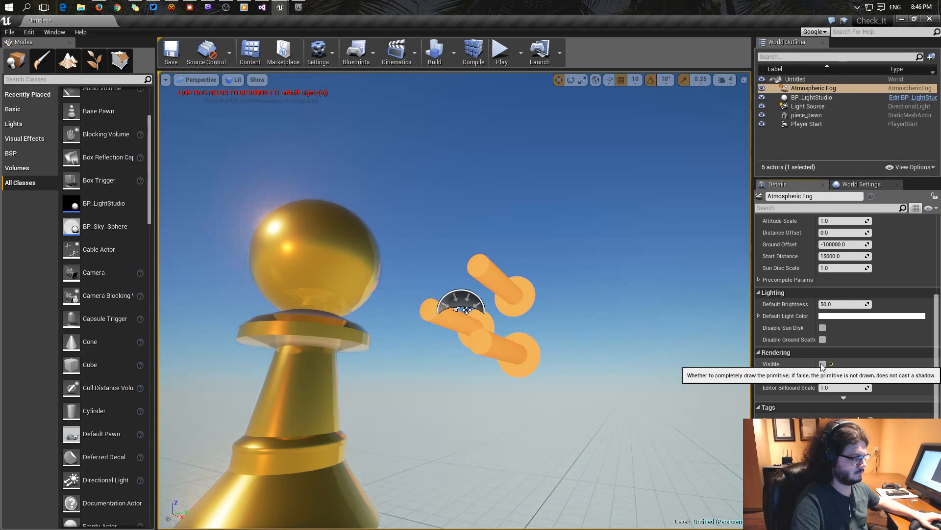
pyautogui.scroll(5, 883, 384)
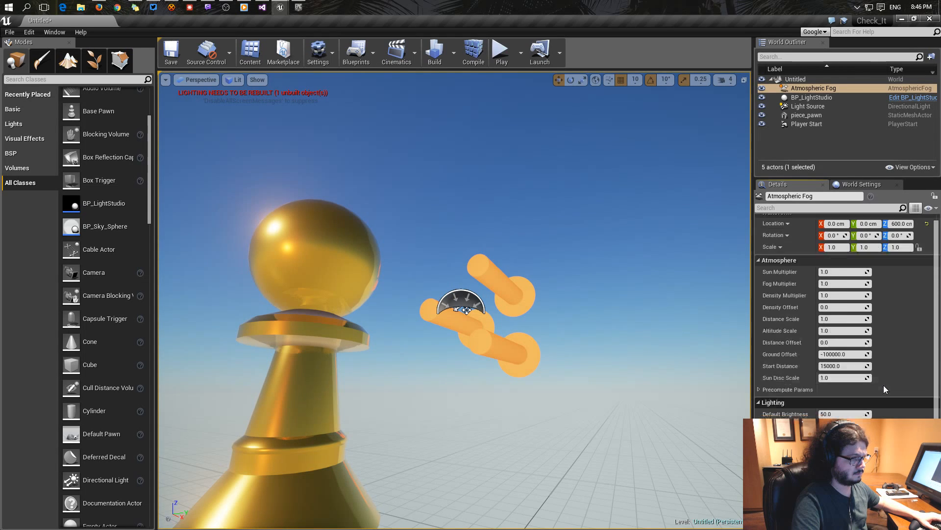
pyautogui.scroll(-5, 883, 384)
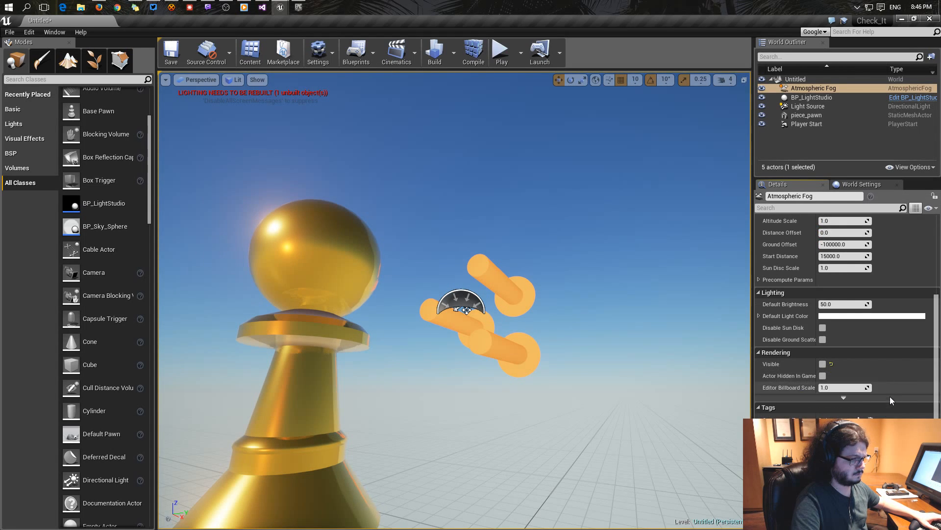
pyautogui.click(831, 364)
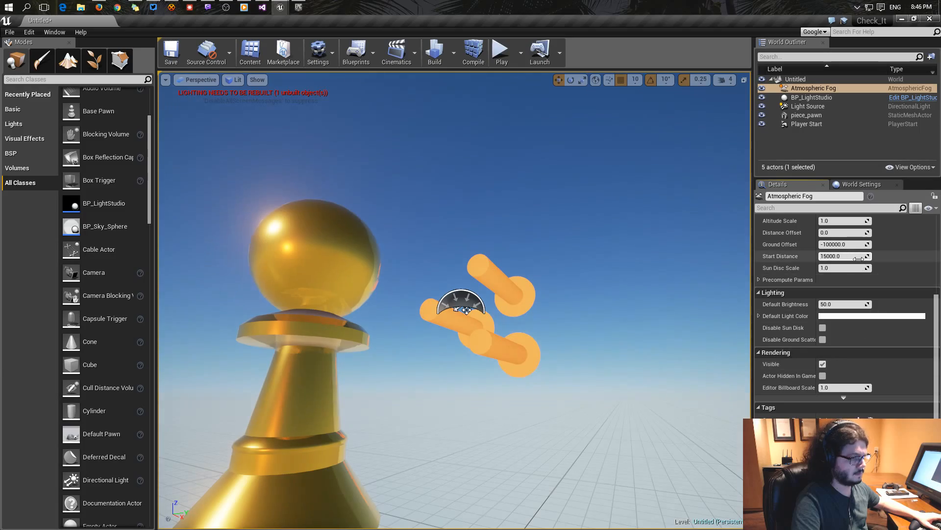
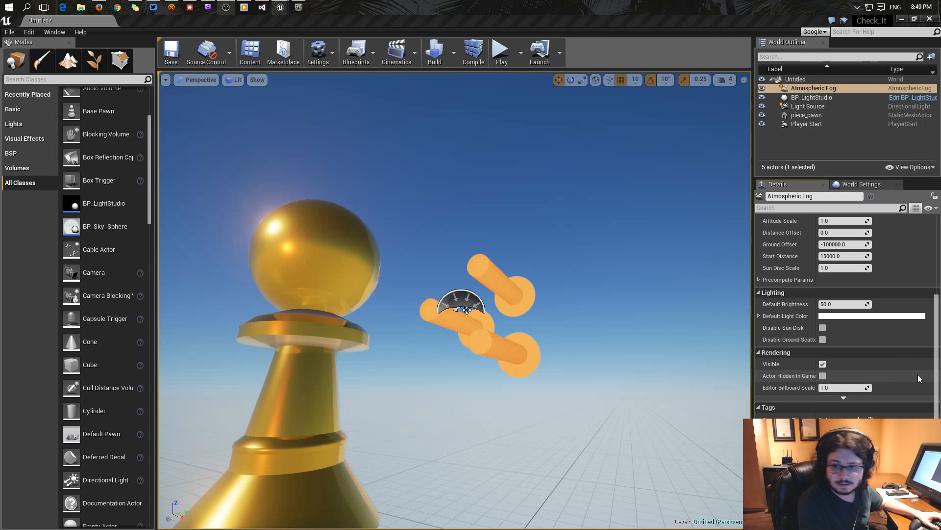
pyautogui.scroll(4, 910, 335)
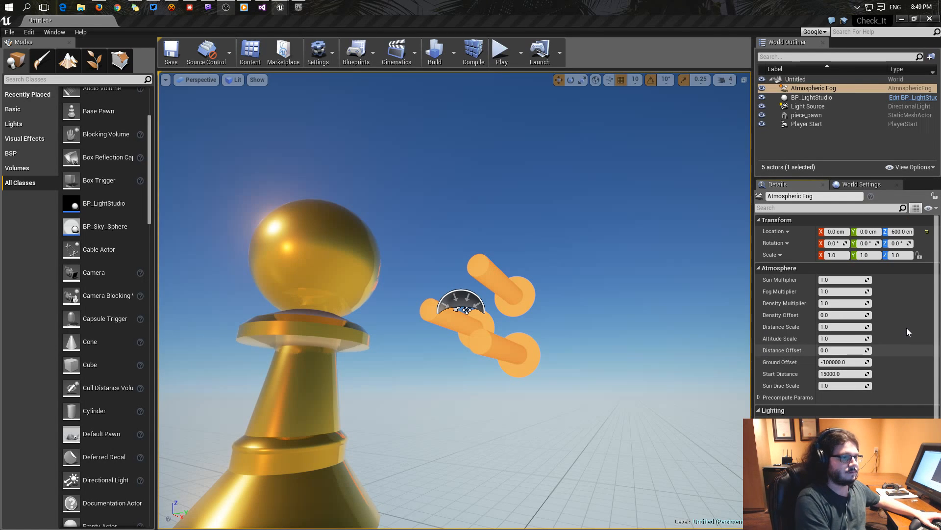
pyautogui.scroll(-1, 886, 295)
pyautogui.scroll(-2, 885, 295)
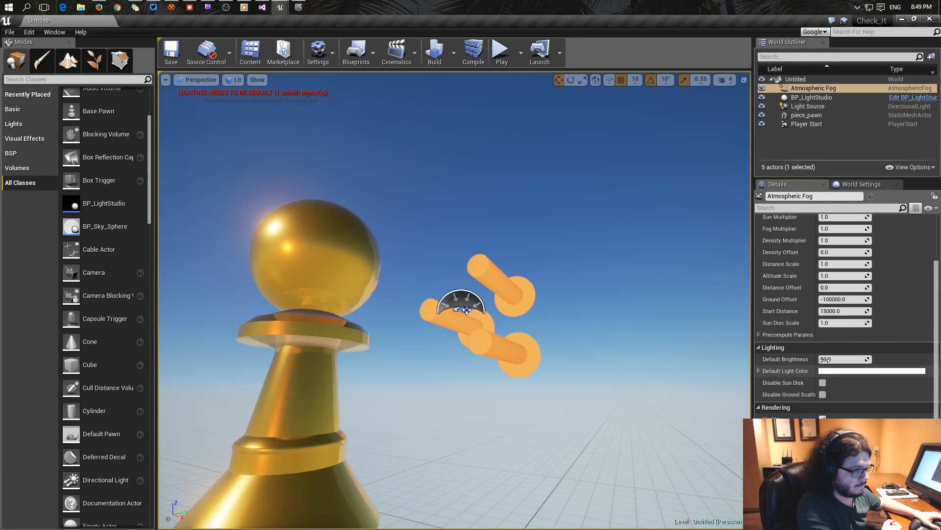
# Toggle Use HDRI off and back on for BP_LightStudio to compare the pawn's lighting.
pyautogui.click(814, 97)
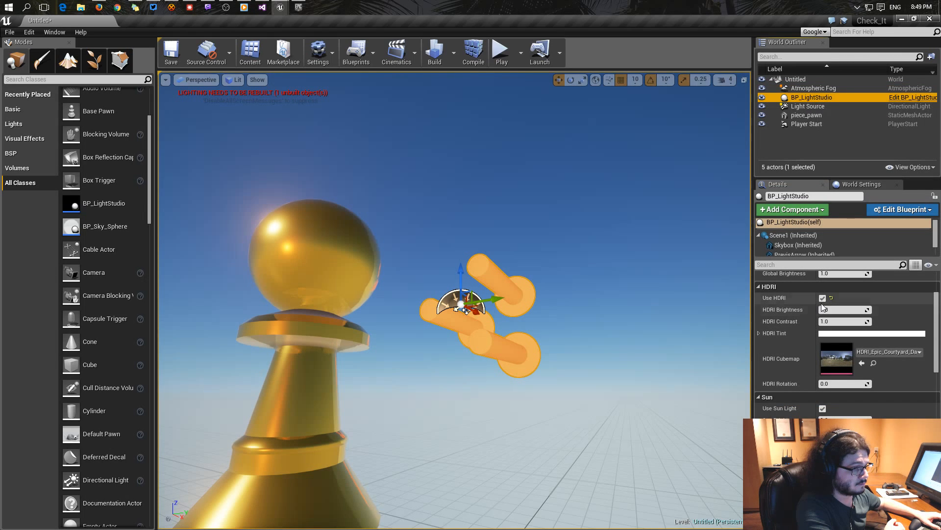
pyautogui.moveTo(540, 304); pyautogui.dragTo(496, 299, button='right')
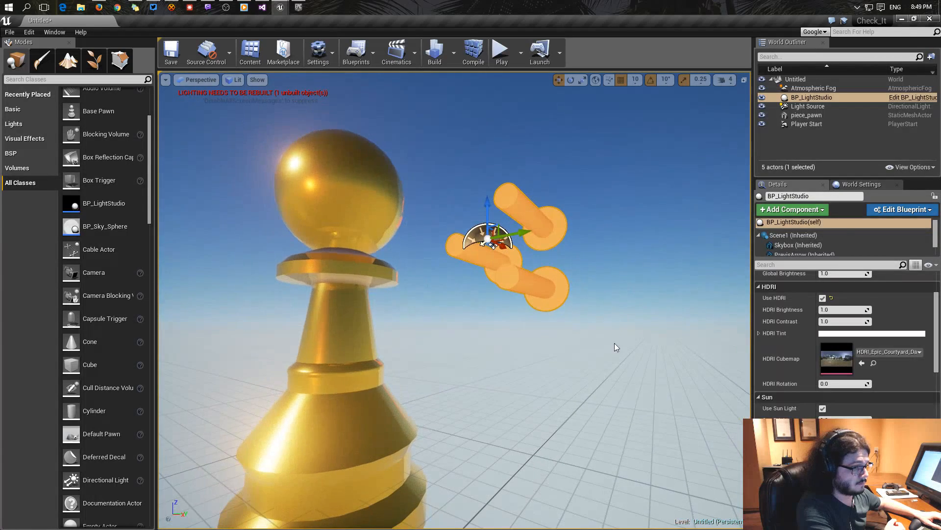
pyautogui.click(823, 298)
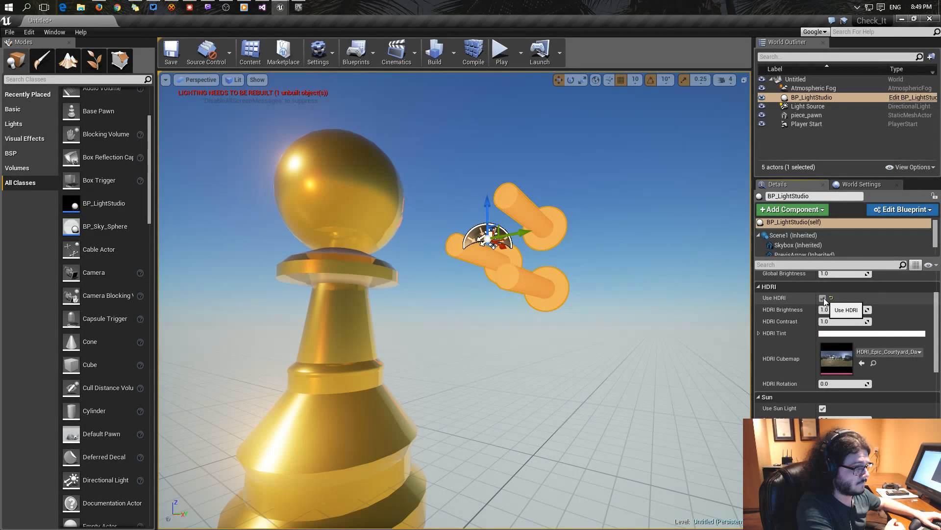
pyautogui.click(823, 298)
pyautogui.click(823, 299)
# Toggle Use Sun Light off and on for BP_LightStudio, leaving it enabled, and clear the selection.
pyautogui.scroll(-1, 823, 333)
pyautogui.click(823, 392)
pyautogui.click(823, 393)
pyautogui.click(823, 393)
pyautogui.click(824, 393)
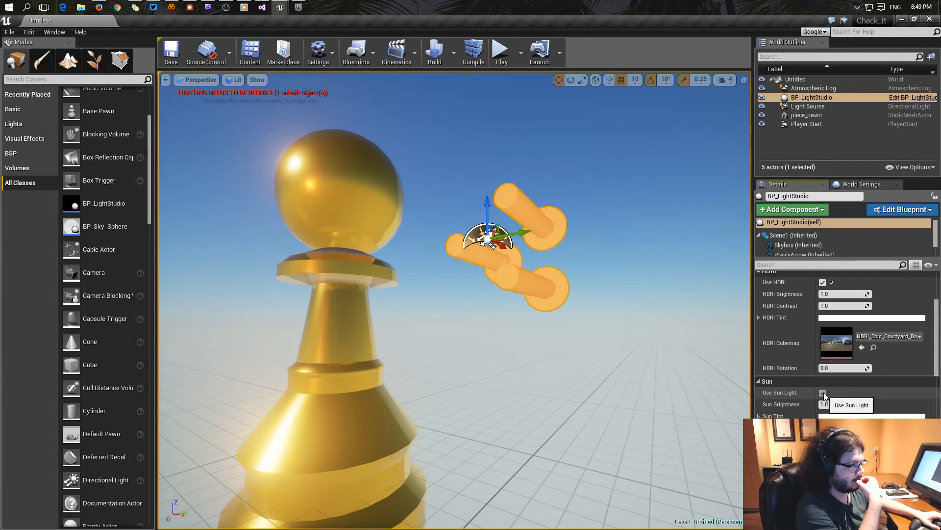
pyautogui.scroll(-3, 863, 400)
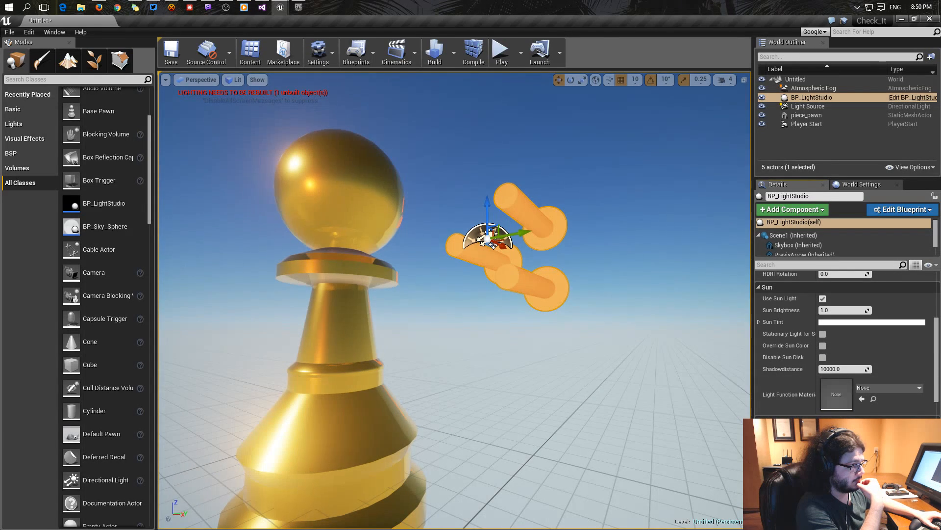
pyautogui.click(619, 155)
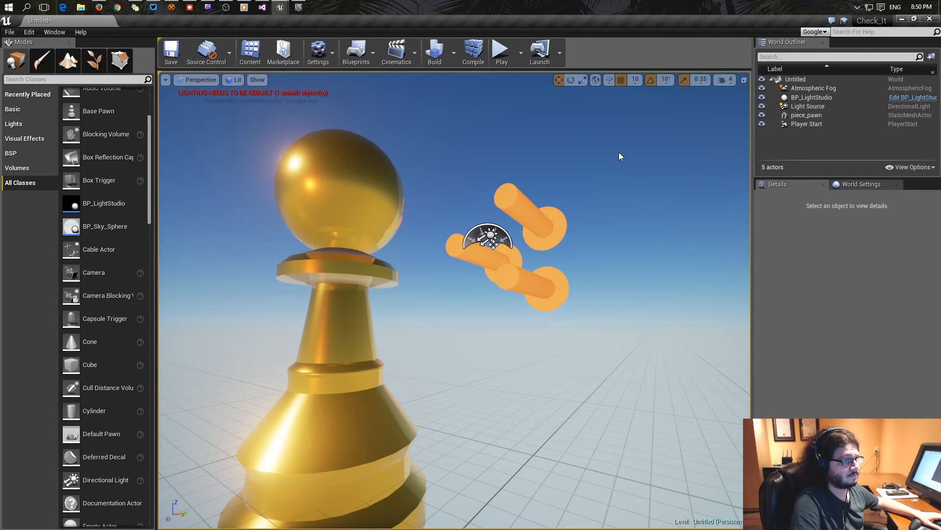
# Turn off the Visible option of the Atmospheric Fog actor.
pyautogui.click(804, 79)
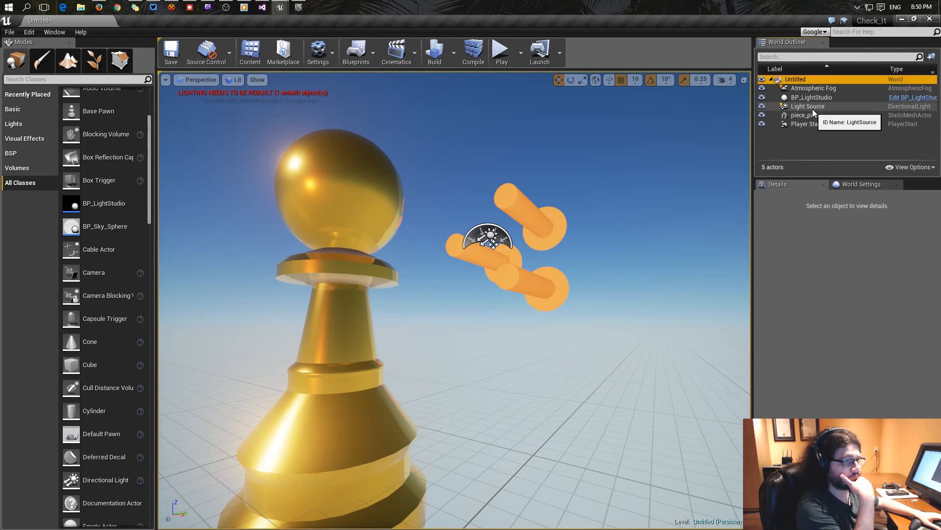
pyautogui.click(814, 88)
pyautogui.scroll(-2, 880, 340)
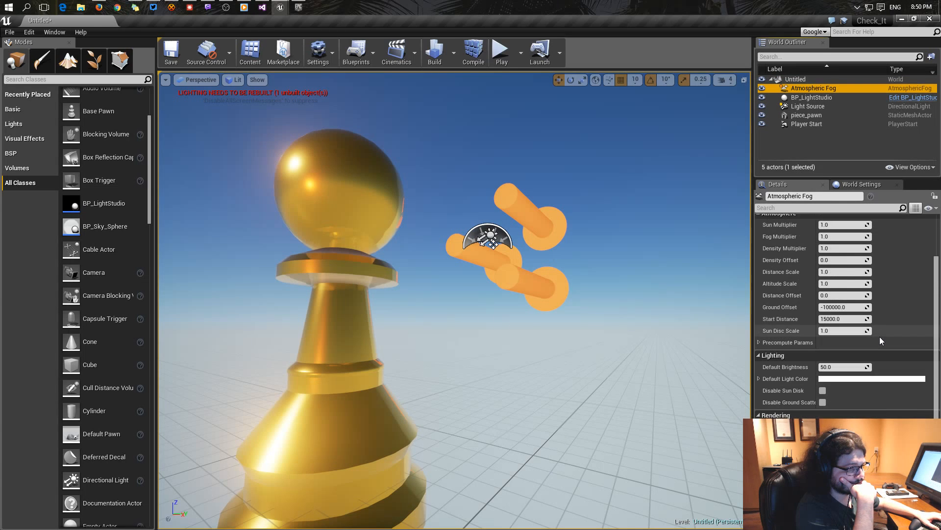
pyautogui.scroll(2, 880, 340)
pyautogui.click(821, 480)
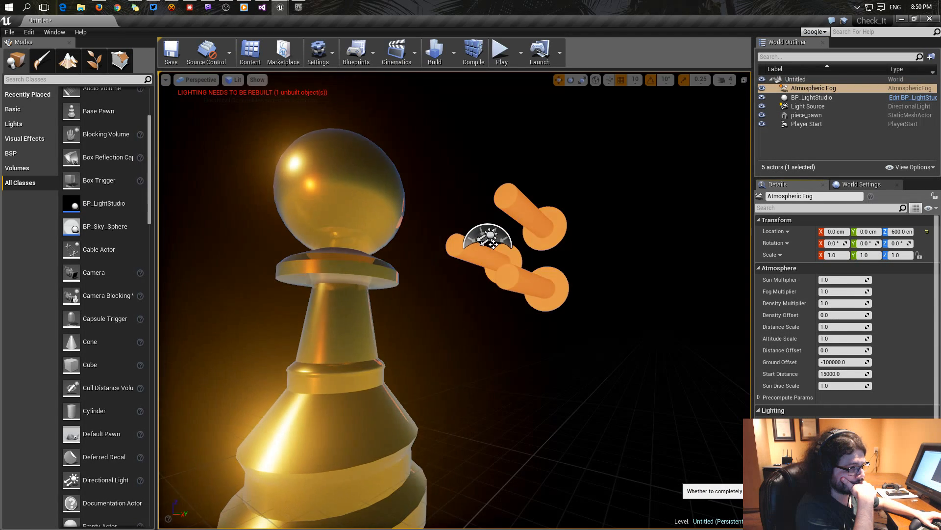
# Go through BP_LightStudio's HDRI, sun and atmosphere settings with Use HDRI kept on, and turn on Use Fog.
pyautogui.click(812, 106)
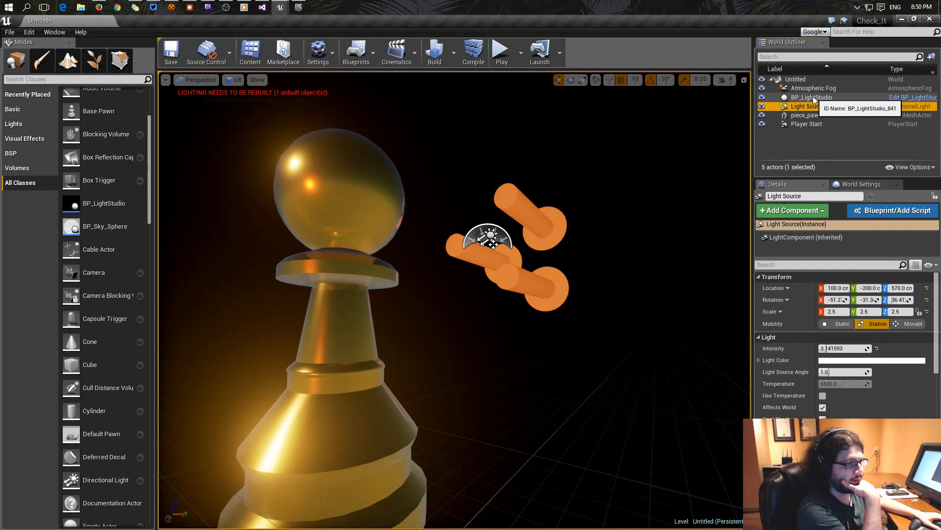
pyautogui.click(813, 98)
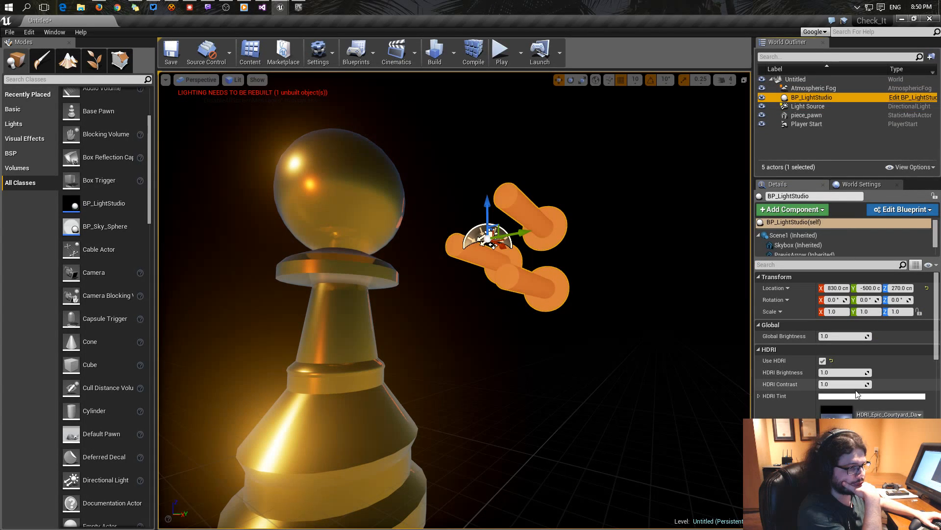
pyautogui.scroll(-5, 846, 343)
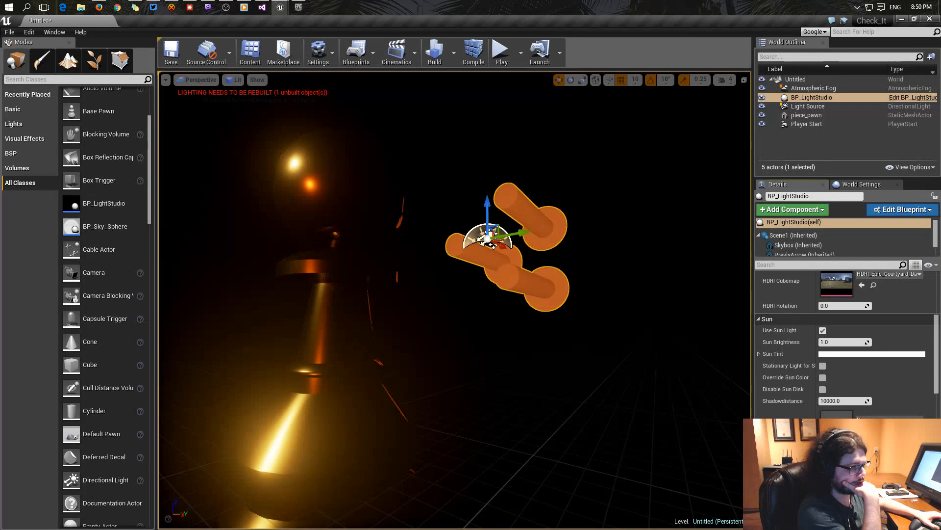
pyautogui.scroll(5, 846, 343)
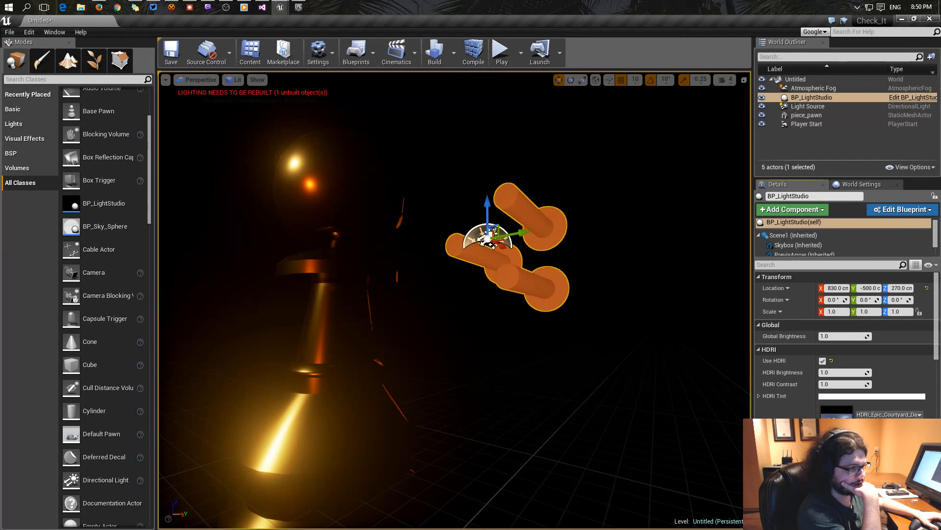
pyautogui.click(823, 362)
pyautogui.scroll(-8, 910, 391)
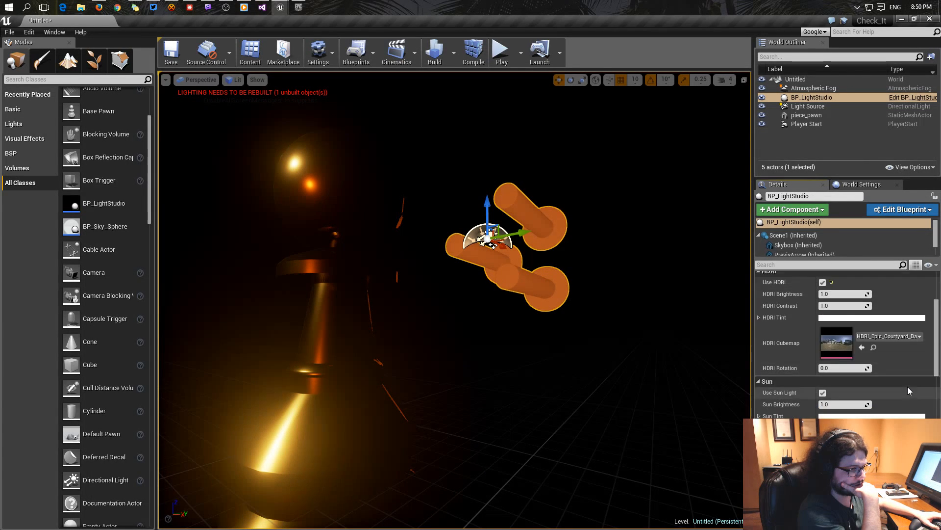
pyautogui.scroll(-4, 910, 391)
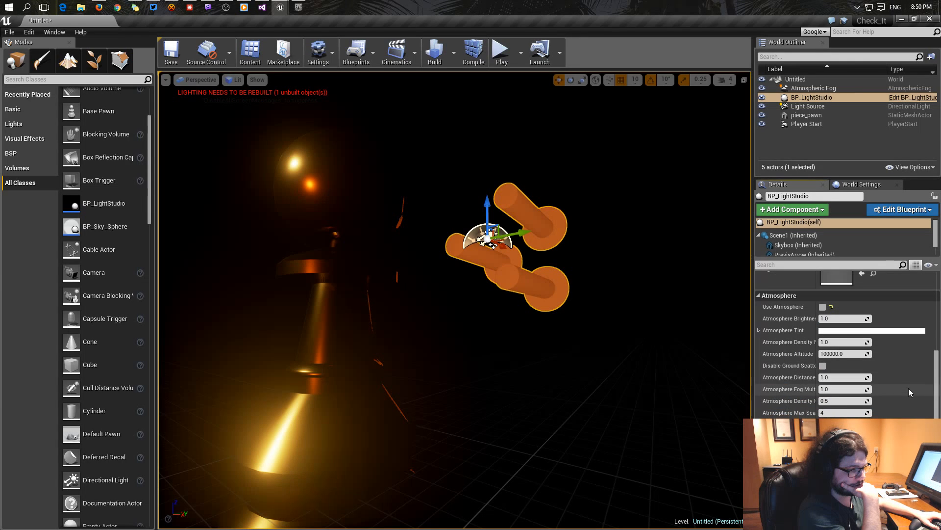
pyautogui.click(823, 418)
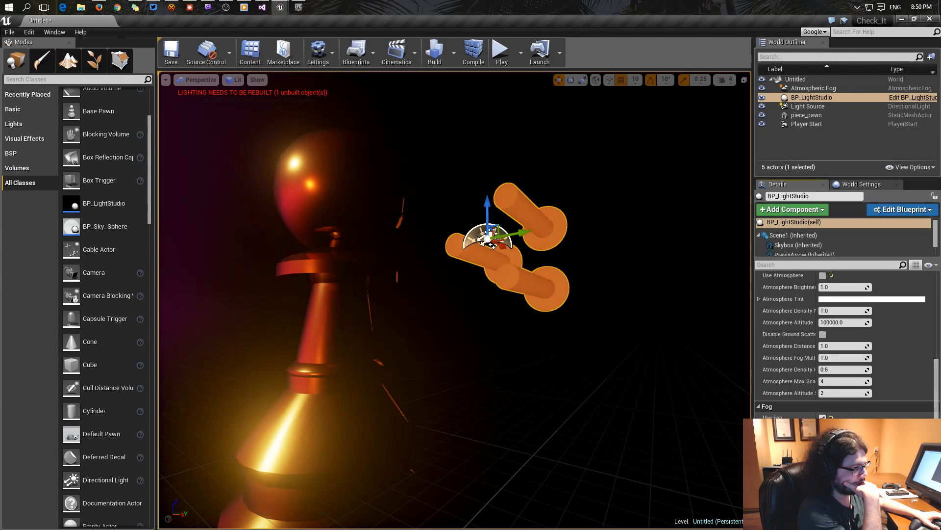
# Turn Use Fog back off for BP_LightStudio and go back through its settings up to the HDRI and transform values.
pyautogui.scroll(-6, 823, 412)
pyautogui.scroll(-3, 847, 344)
pyautogui.scroll(10, 853, 397)
pyautogui.scroll(2, 852, 397)
pyautogui.scroll(-2, 846, 383)
pyautogui.scroll(2, 839, 372)
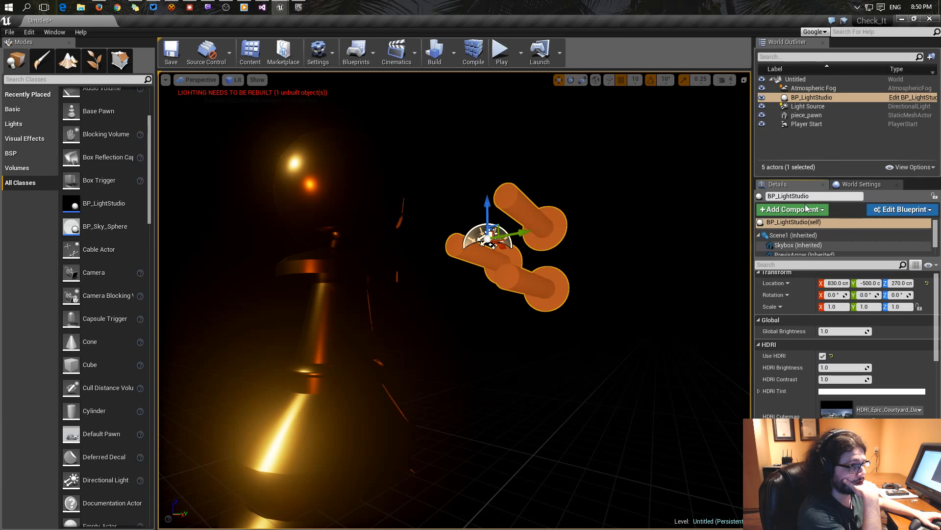
# Toggle the visibility of the Atmospheric Fog actor on and back off to compare the pawn's lighting.
pyautogui.click(814, 88)
pyautogui.scroll(-2, 866, 319)
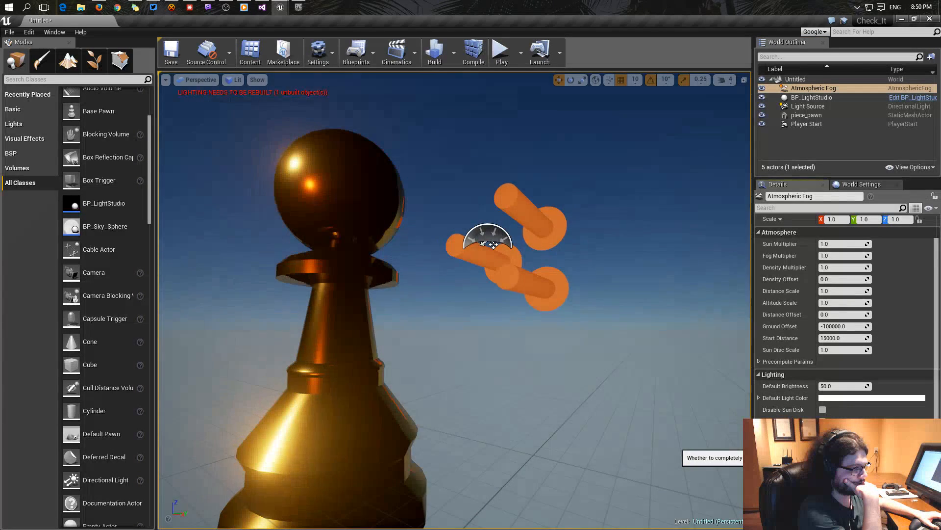
pyautogui.click(823, 444)
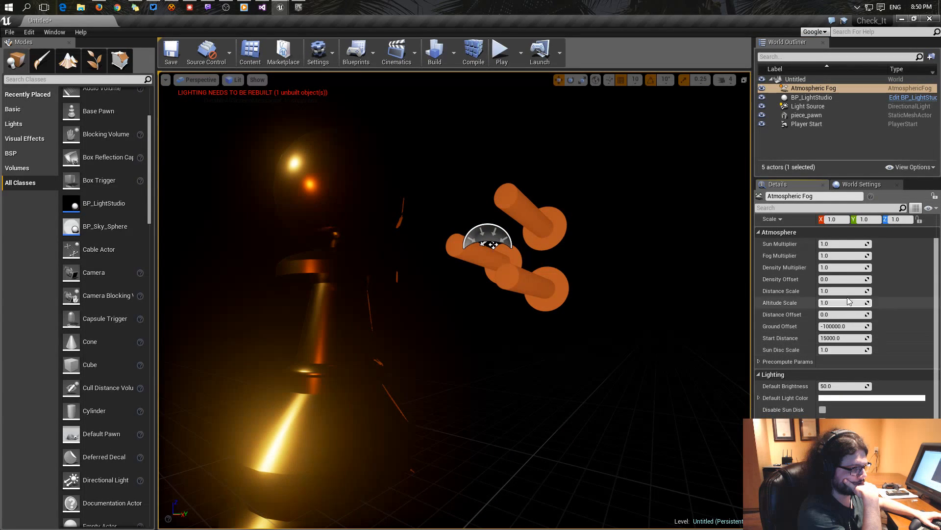
pyautogui.click(809, 79)
pyautogui.click(812, 88)
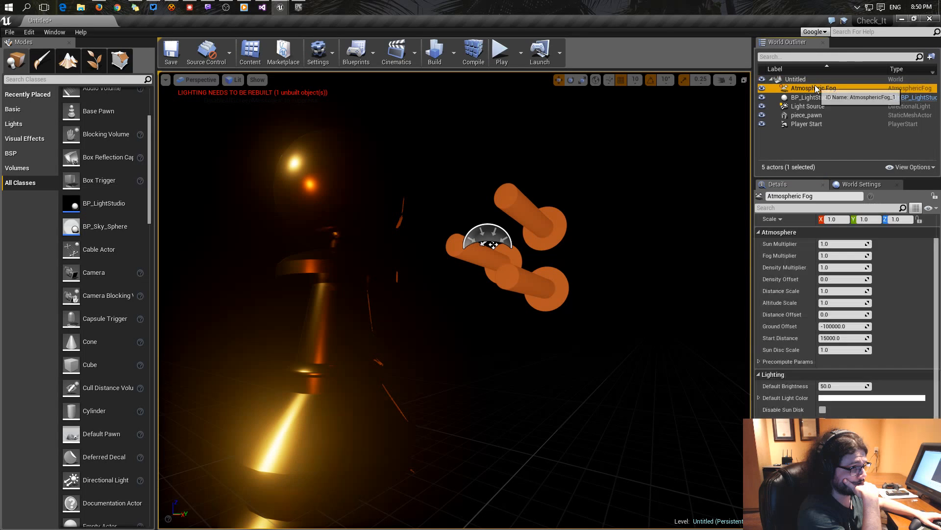
pyautogui.scroll(-2, 918, 344)
pyautogui.scroll(-1, 918, 344)
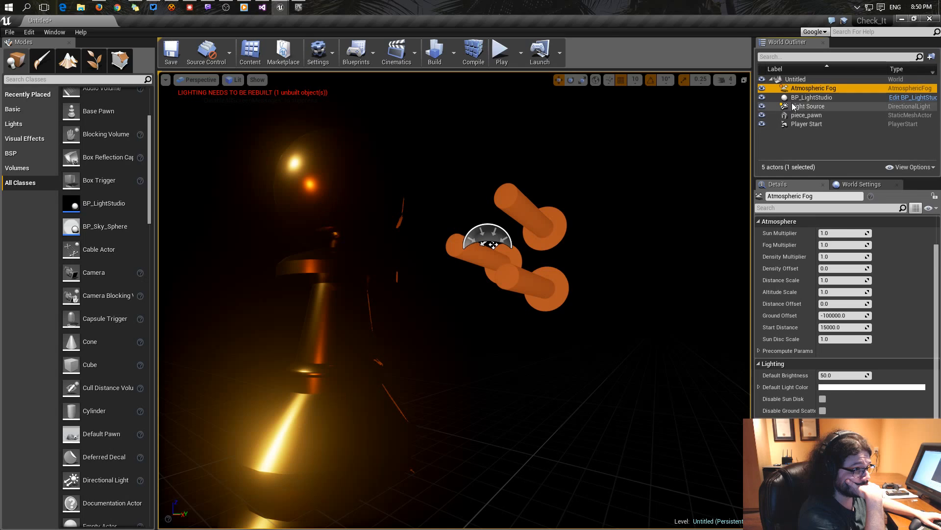
# Toggle Use Atmosphere on and back off for BP_LightStudio to compare the sky and the pawn's lighting.
pyautogui.click(811, 97)
pyautogui.scroll(3, 878, 357)
pyautogui.scroll(-4, 886, 356)
pyautogui.scroll(-6, 888, 357)
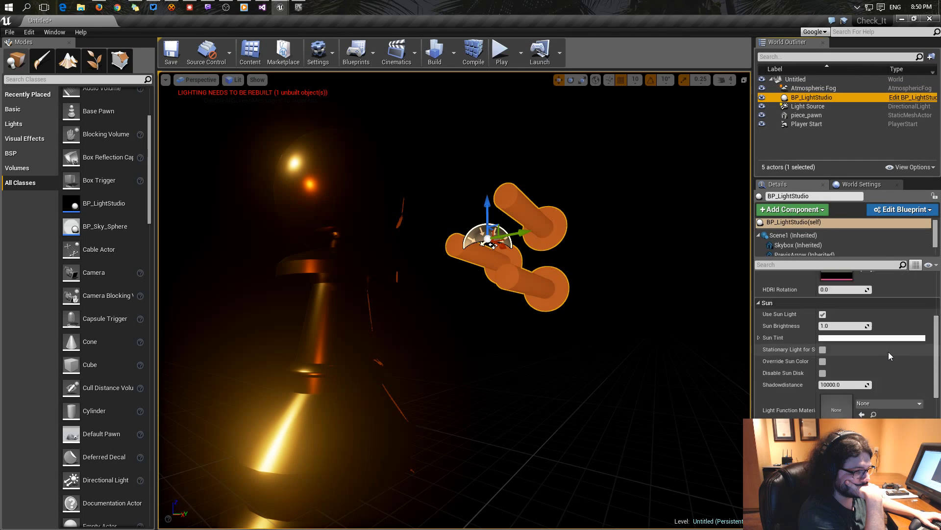
pyautogui.click(824, 401)
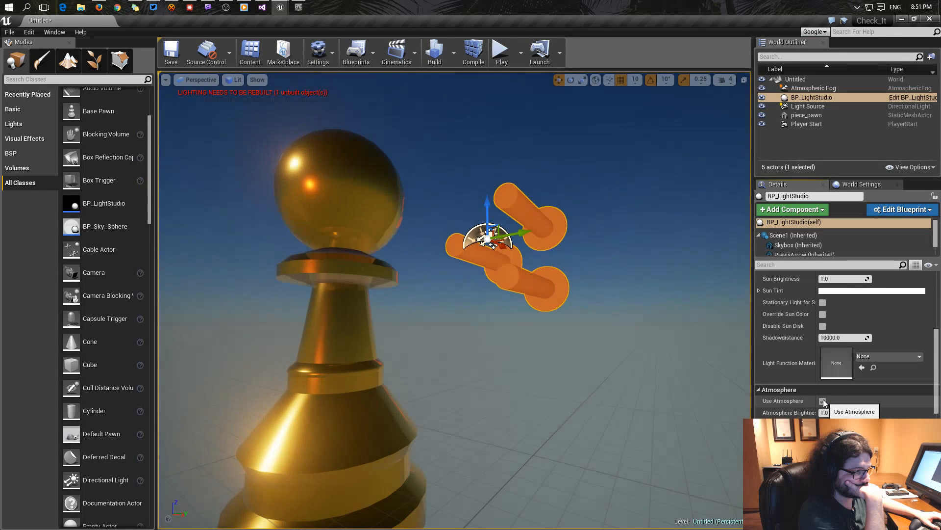
pyautogui.click(823, 401)
# Review BP_LightStudio's atmosphere, fog, sky light, light shaft and HDRI settings.
pyautogui.scroll(-5, 927, 407)
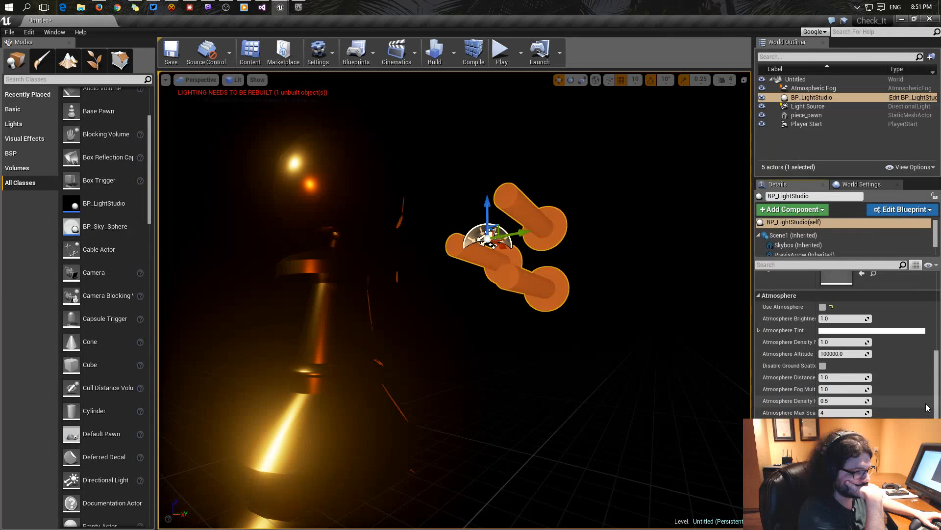
pyautogui.scroll(-5, 927, 407)
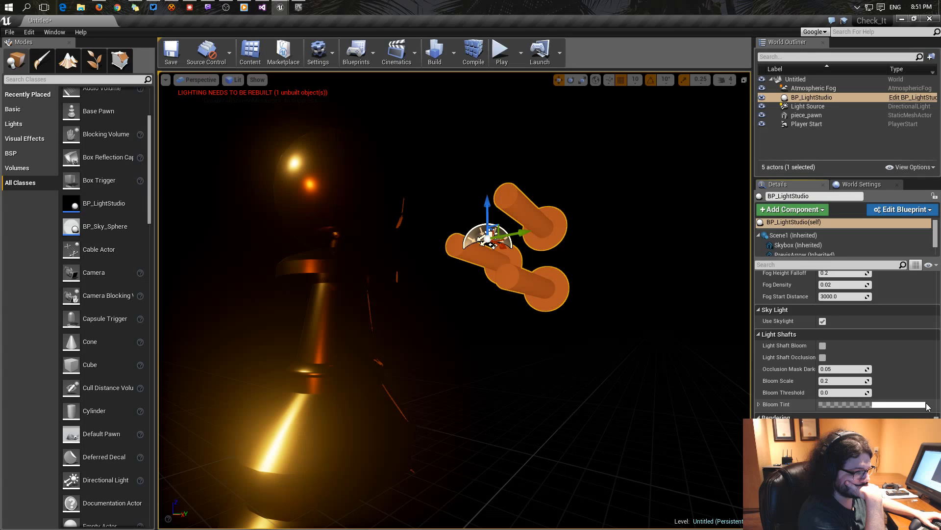
pyautogui.scroll(10, 847, 343)
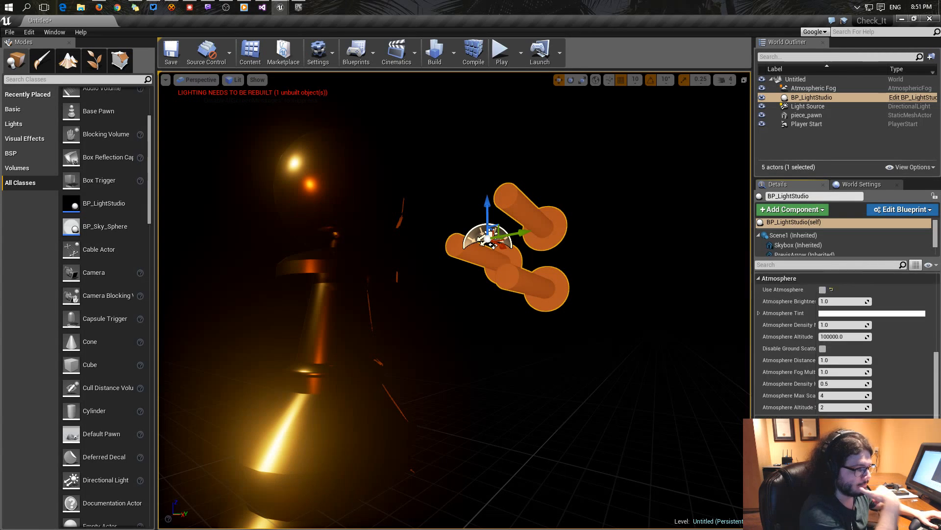
pyautogui.scroll(3, 847, 343)
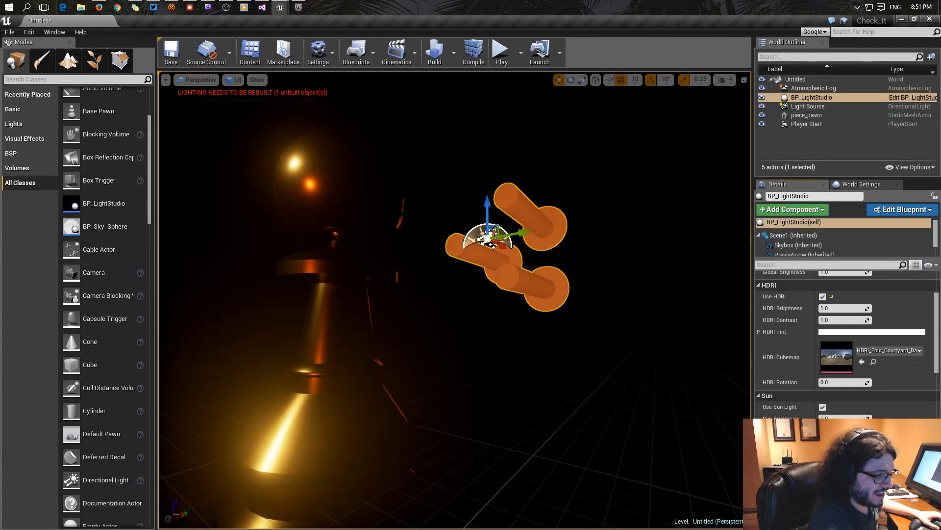
pyautogui.scroll(3, 847, 343)
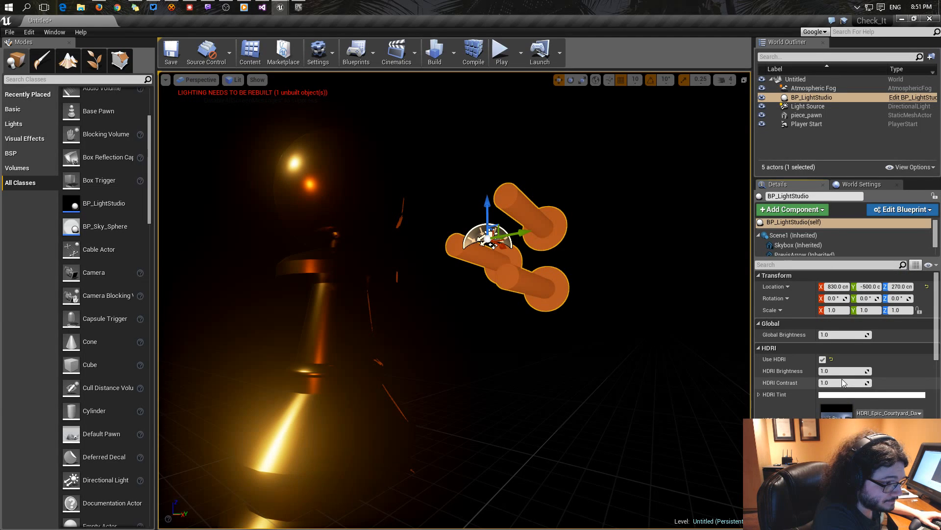
pyautogui.scroll(1, 839, 358)
# Make the inherited Skybox component of BP_LightStudio visible and check its static mesh and material settings.
pyautogui.click(799, 245)
pyautogui.scroll(-2, 834, 245)
pyautogui.scroll(-5, 874, 400)
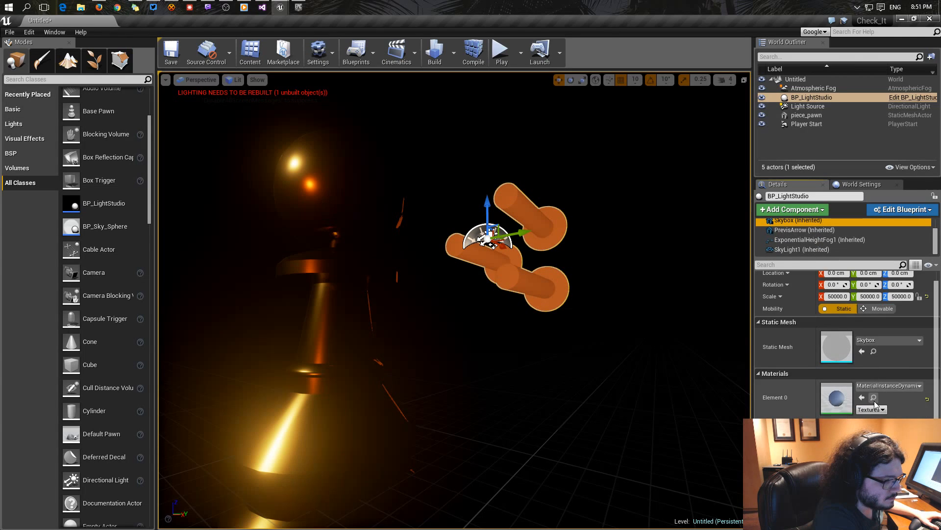
pyautogui.scroll(-3, 878, 400)
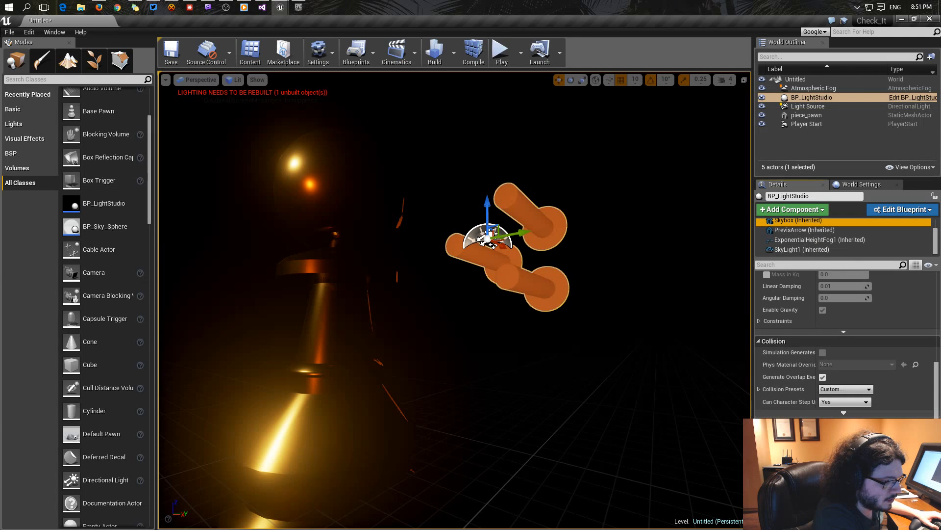
pyautogui.click(823, 478)
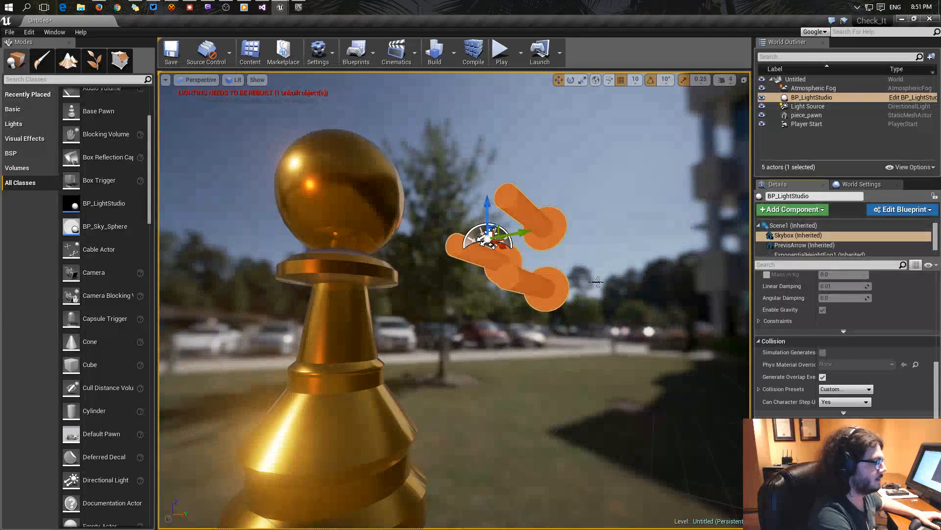
pyautogui.scroll(8, 846, 344)
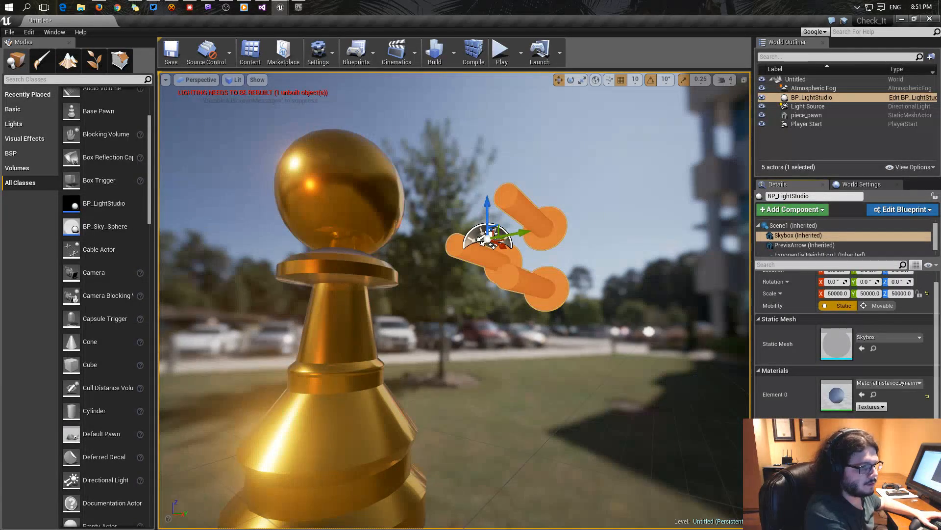
pyautogui.scroll(1, 851, 393)
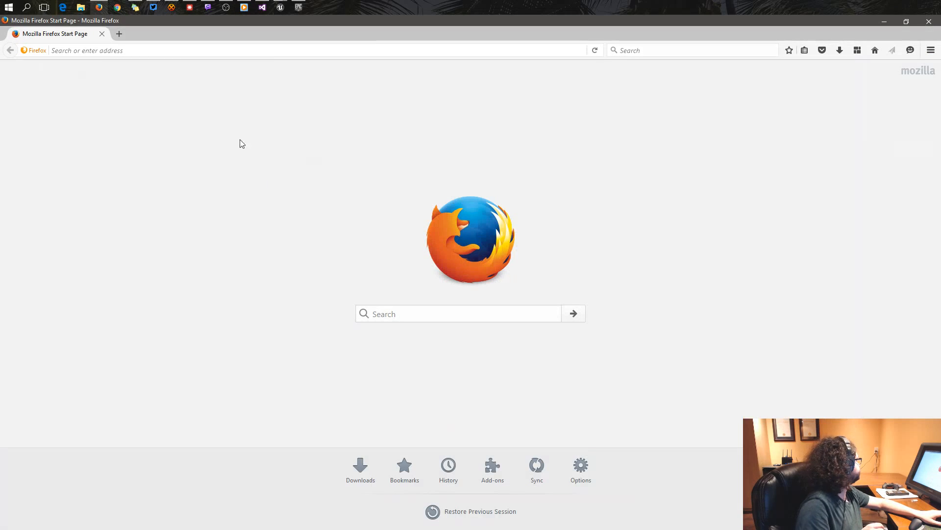
# Switch to Firefox, open google.ca and search for "royalty free hdri".
pyautogui.click(208, 51)
pyautogui.write('google.ca/')
pyautogui.press('Return')
pyautogui.write('r')
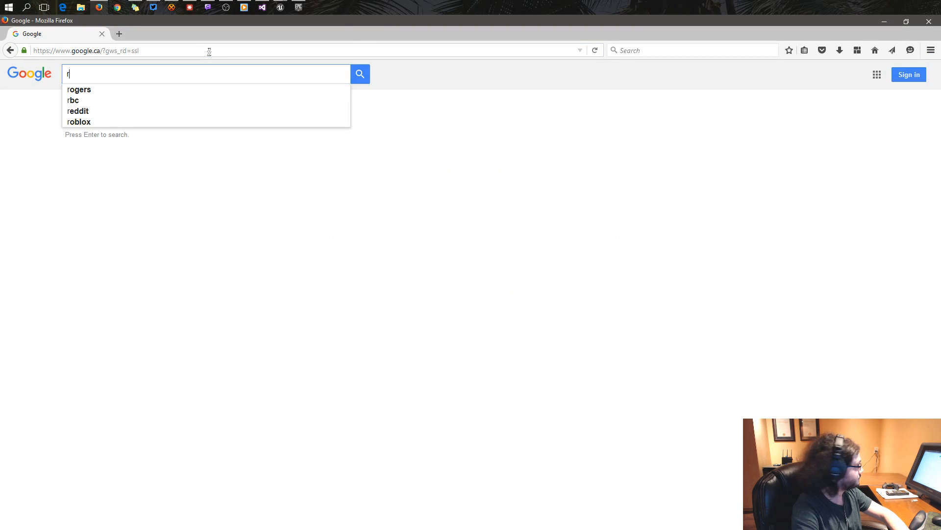
pyautogui.write('oyalt')
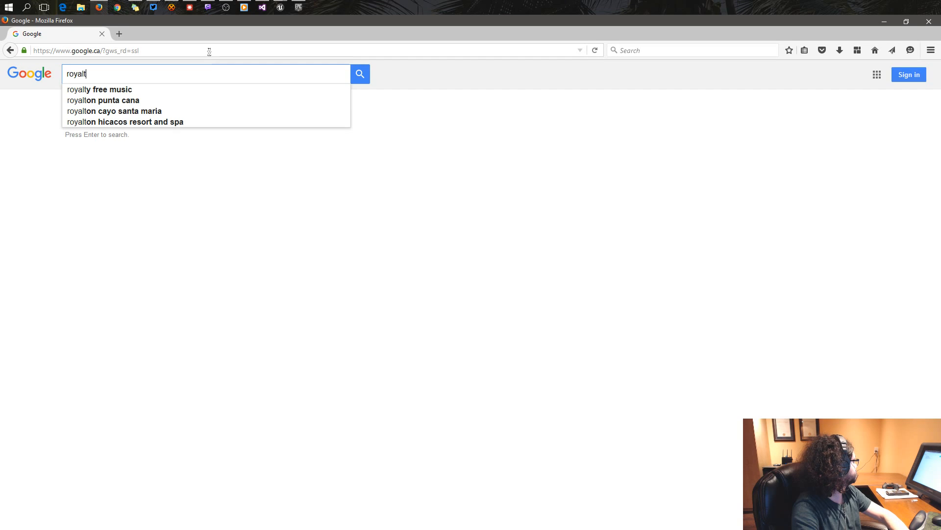
pyautogui.write('y free hd')
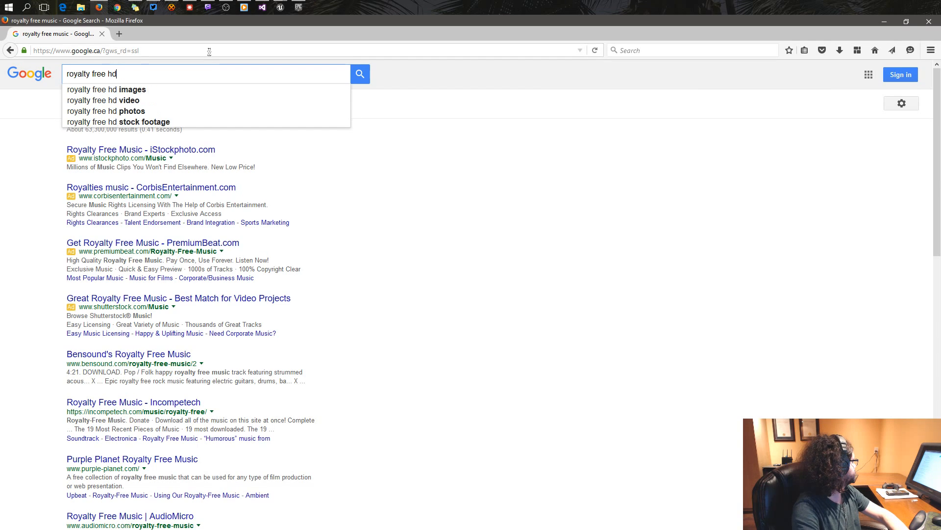
pyautogui.write('ri')
pyautogui.press('Return')
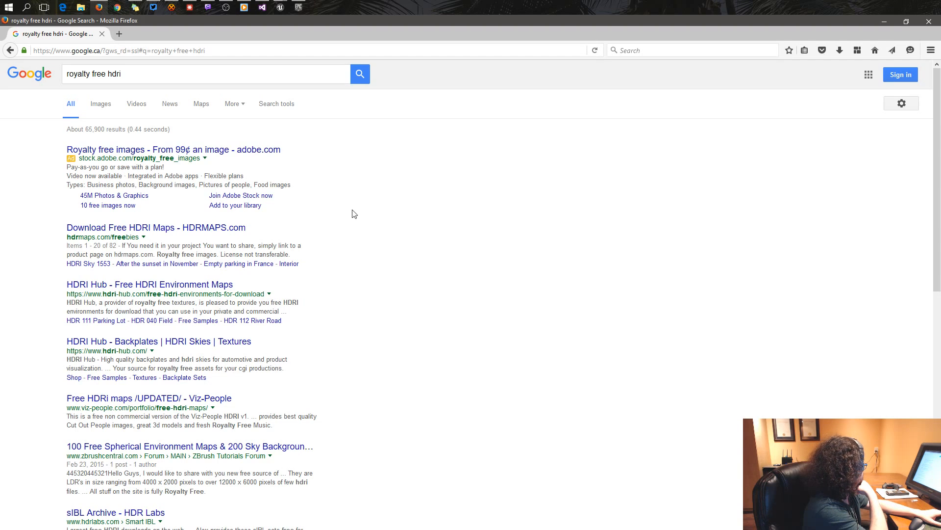
# Look through the first two pages of royalty free HDRI results and open page 3.
pyautogui.scroll(-5, 411, 228)
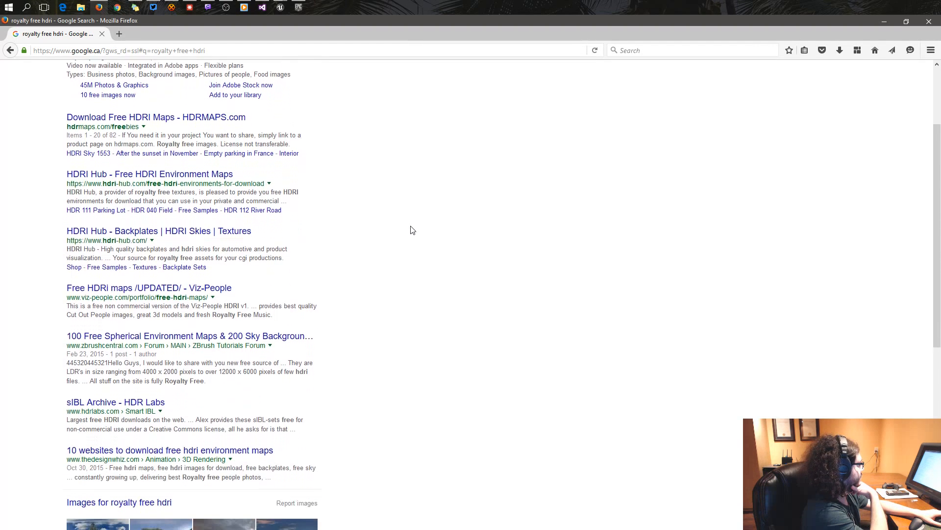
pyautogui.scroll(-5, 414, 326)
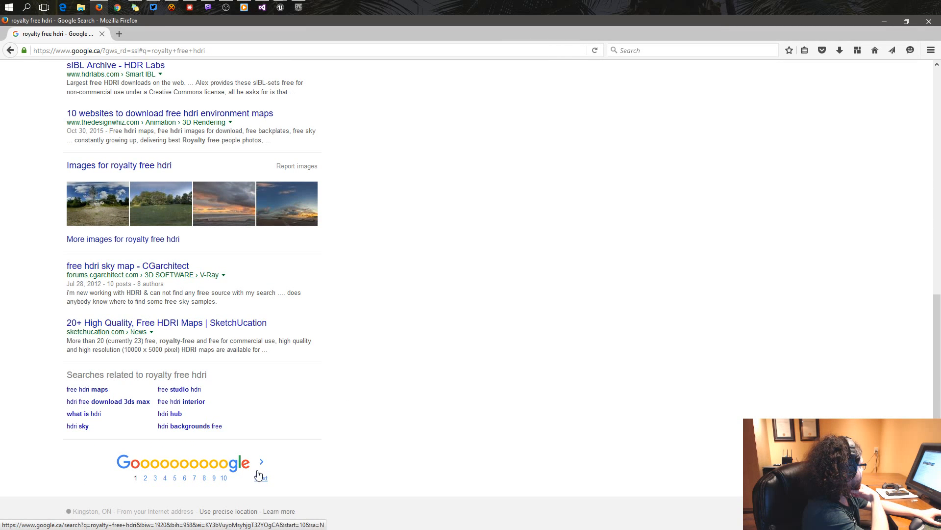
pyautogui.click(259, 473)
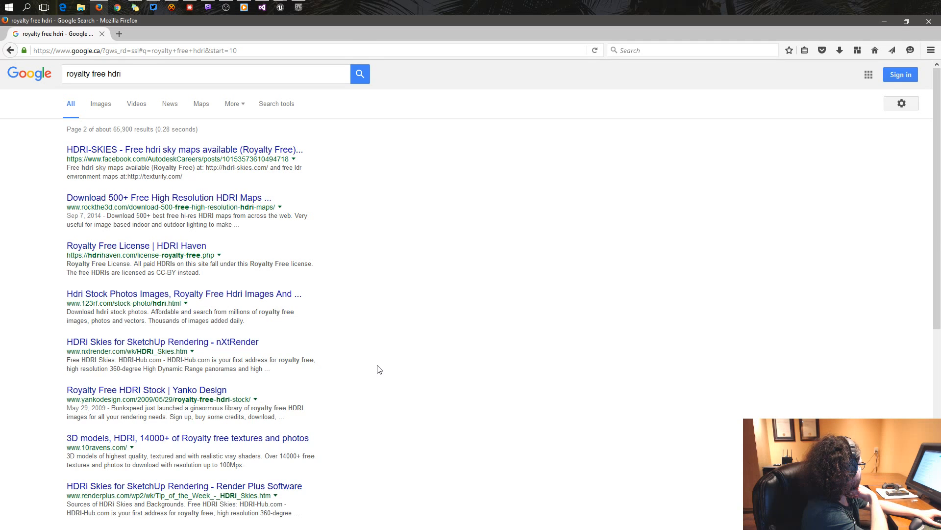
pyautogui.scroll(-2, 379, 369)
pyautogui.scroll(-3, 381, 370)
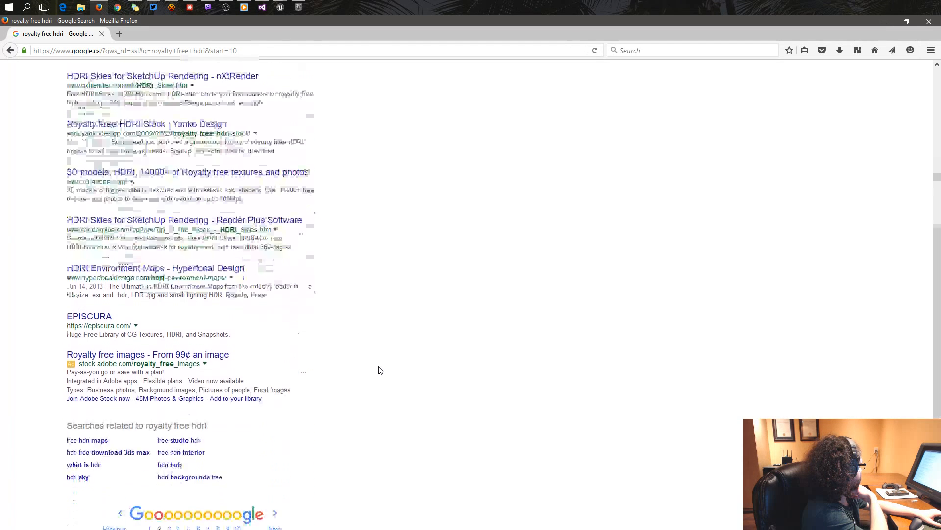
pyautogui.click(274, 501)
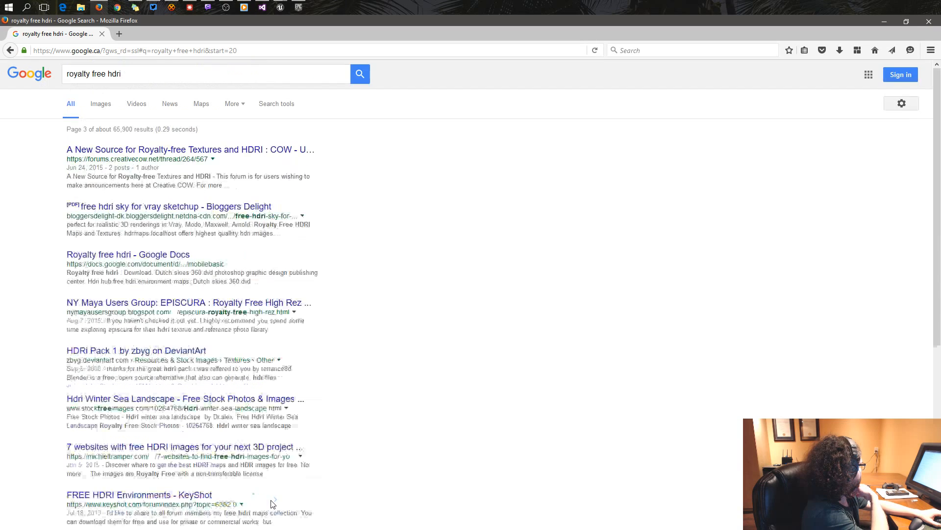
# Refine the Google search to "royalty free hdri university".
pyautogui.click(203, 71)
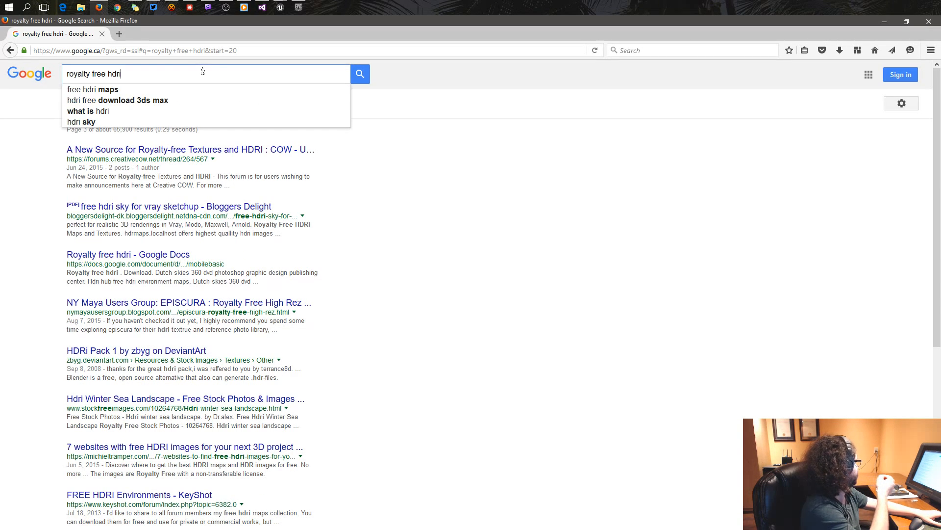
pyautogui.write('university')
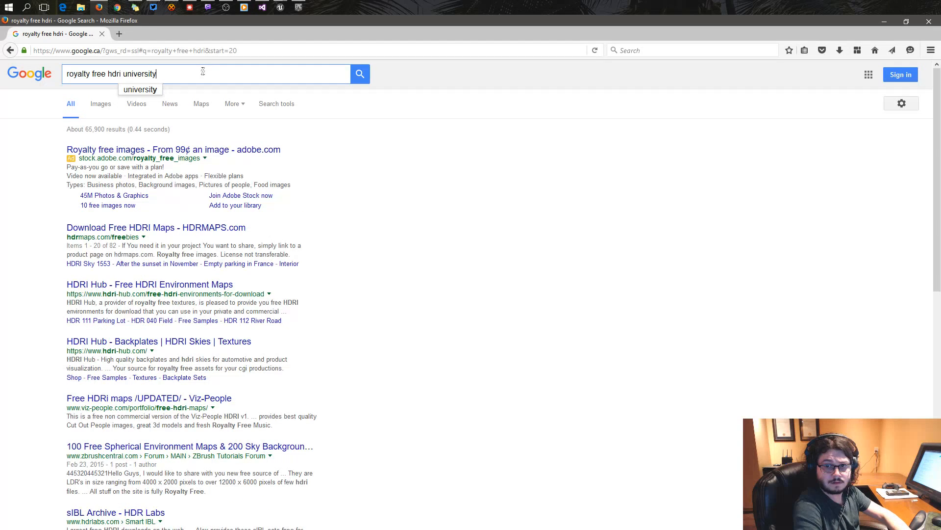
pyautogui.press('Return')
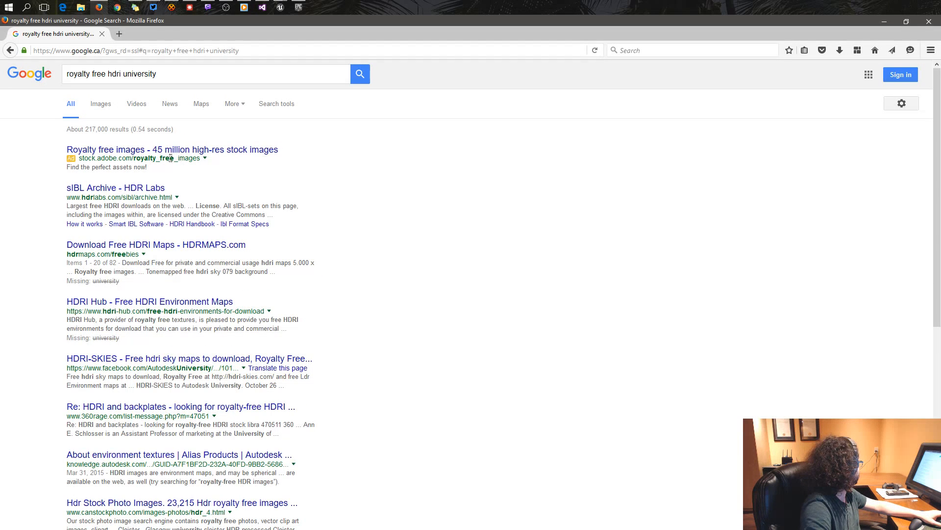
# Open the sIBL Archive - HDR Labs result in a new tab and browse its free HDRI sets.
pyautogui.middleClick(124, 189)
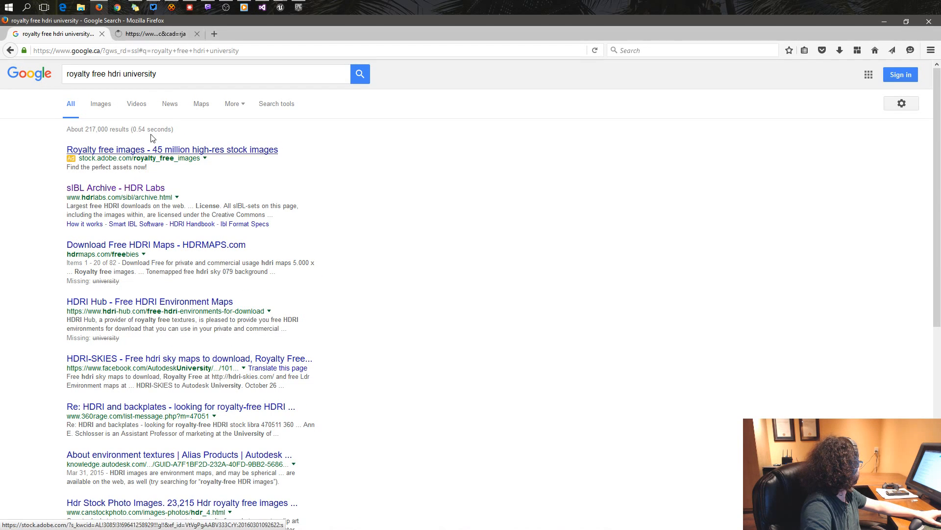
pyautogui.click(162, 31)
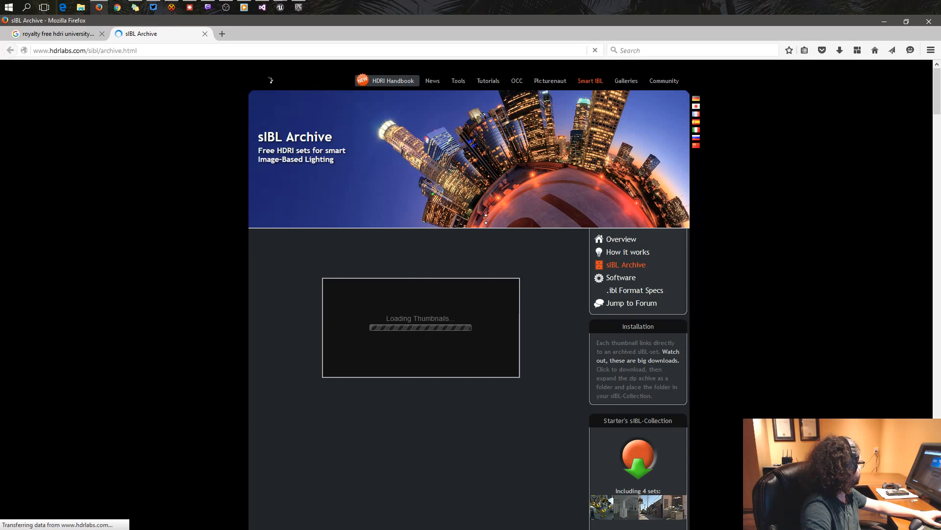
pyautogui.scroll(-10, 791, 248)
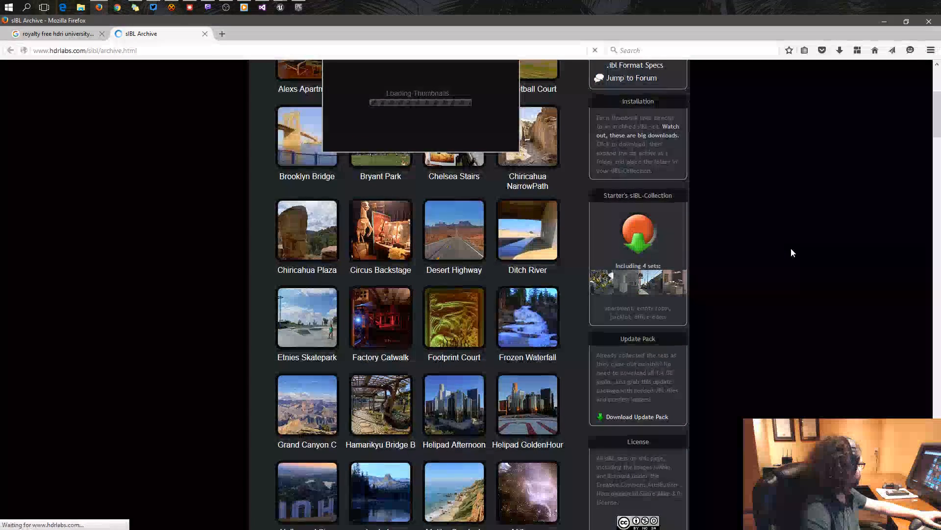
# Return to the "royalty free hdri university" results, look through the first page and open the second.
pyautogui.click(54, 33)
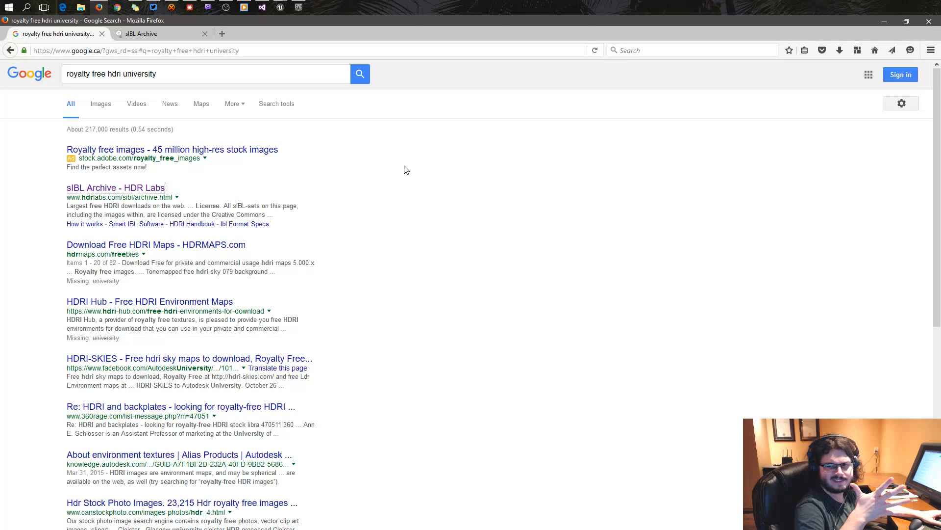
pyautogui.scroll(-3, 411, 176)
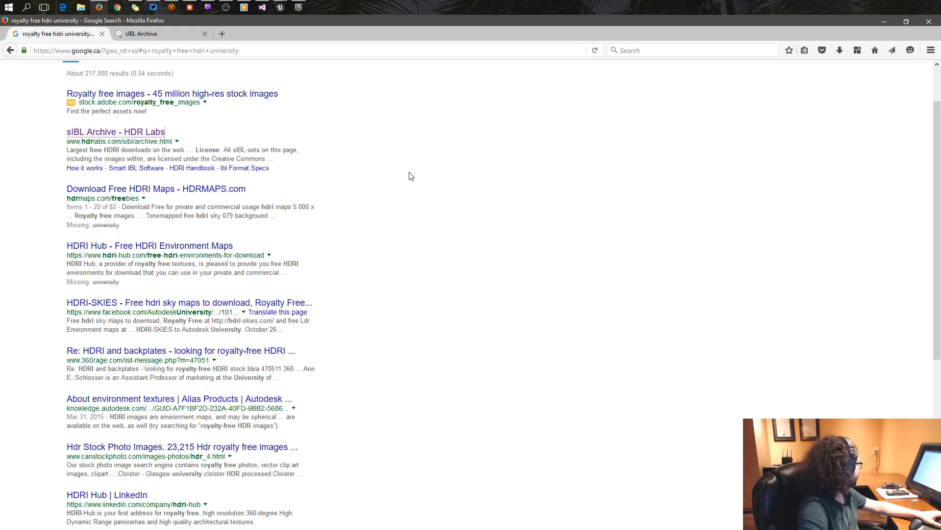
pyautogui.scroll(-3, 411, 168)
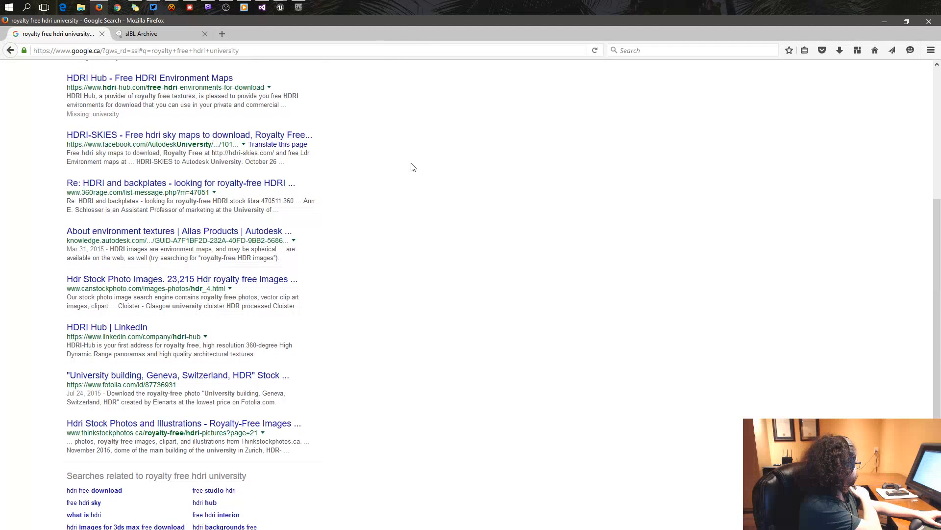
pyautogui.scroll(-3, 412, 174)
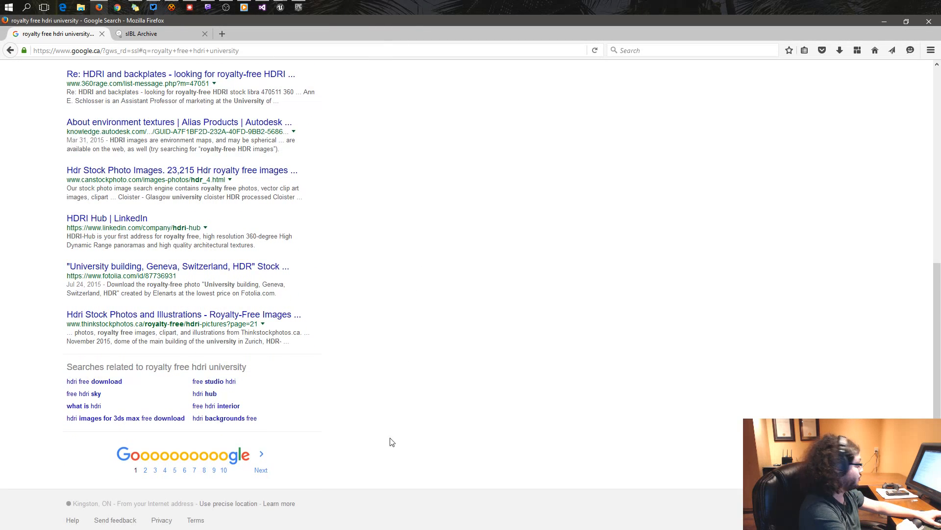
pyautogui.click(264, 453)
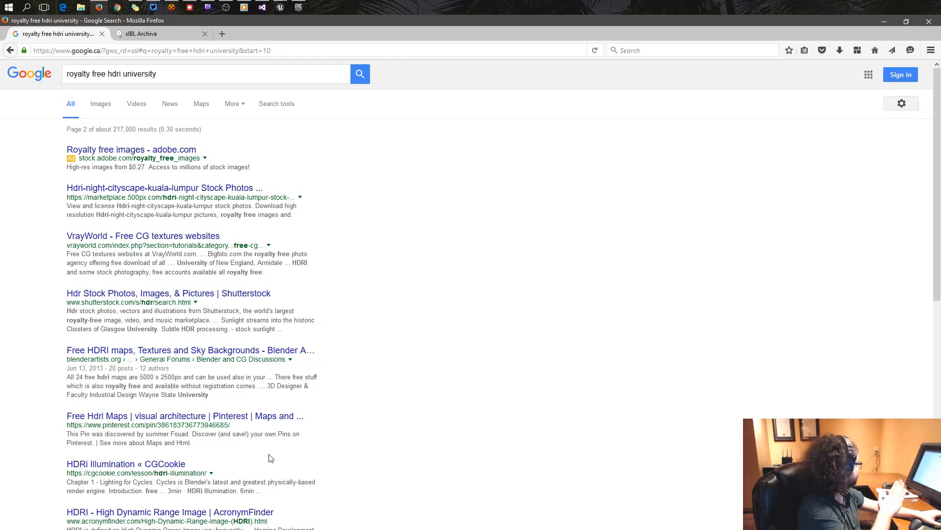
# Shorten the Google search to "hdri university" and look through the results.
pyautogui.click(94, 73)
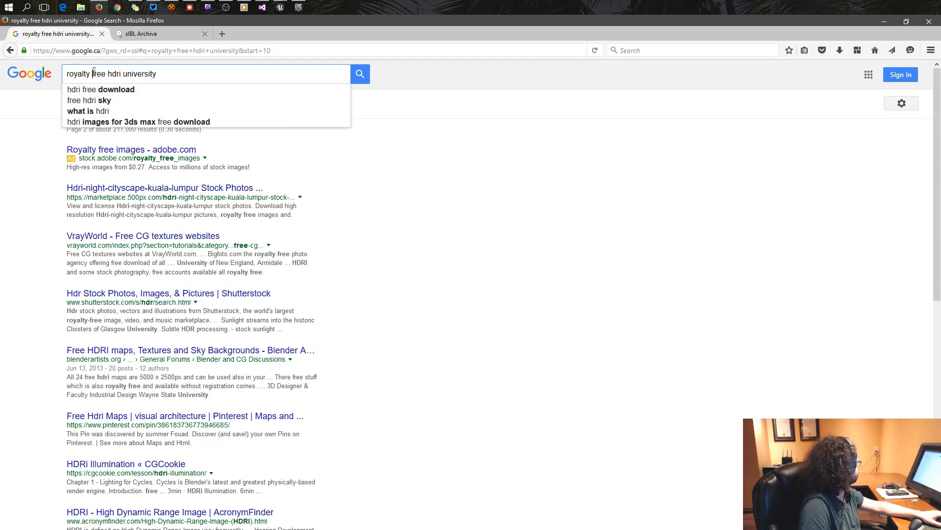
pyautogui.press('BackSpace')
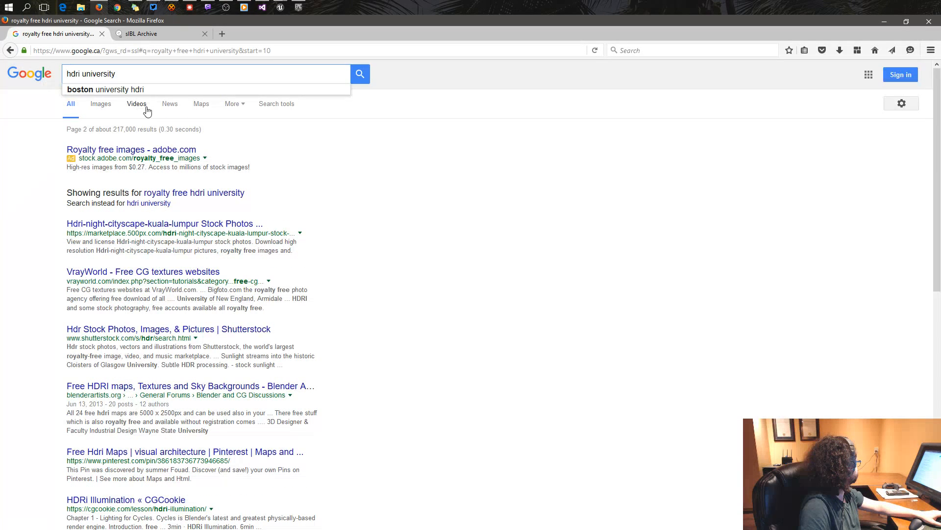
pyautogui.press('Return')
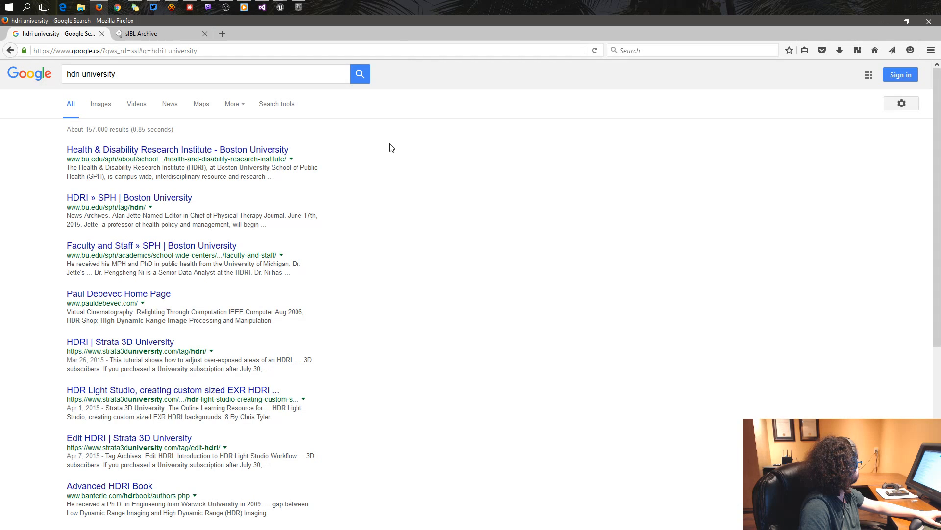
pyautogui.scroll(-2, 391, 147)
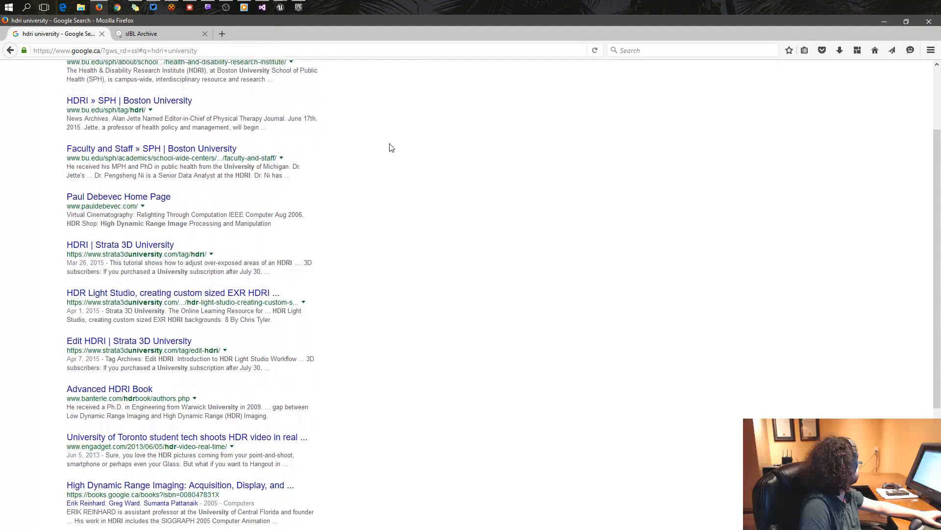
pyautogui.scroll(3, 391, 148)
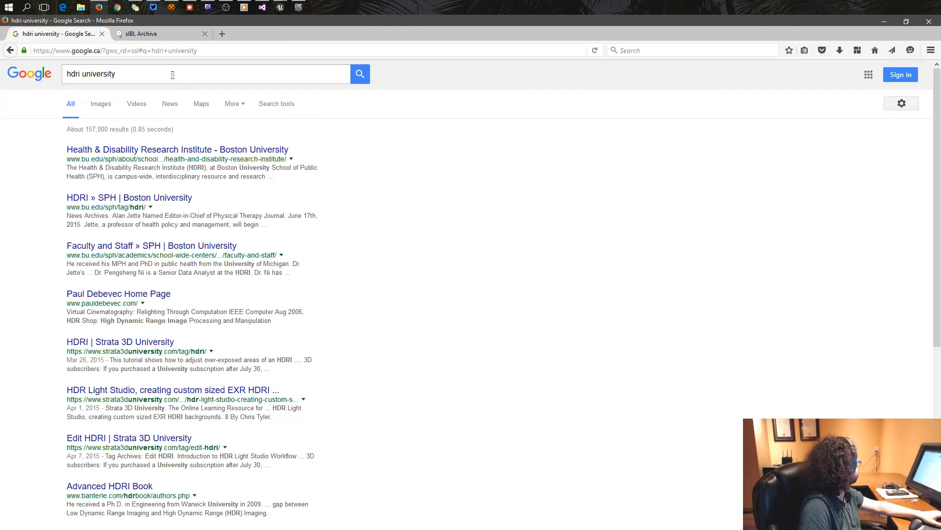
# Extend the Google search to "hdri university environment".
pyautogui.click(111, 73)
pyautogui.write('env')
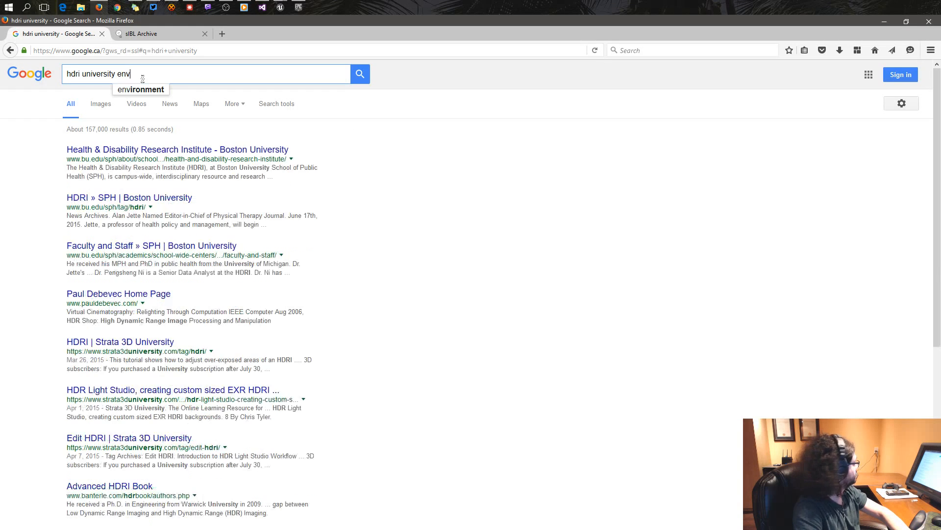
pyautogui.write('ironment')
pyautogui.press('Return')
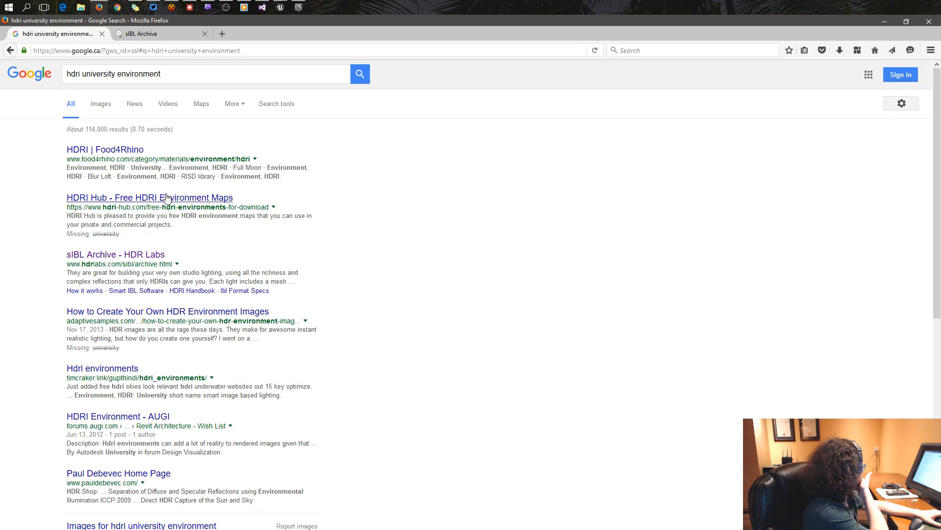
# Look through the first two pages of "hdri university environment" results for usable HDRI sources.
pyautogui.scroll(-4, 289, 247)
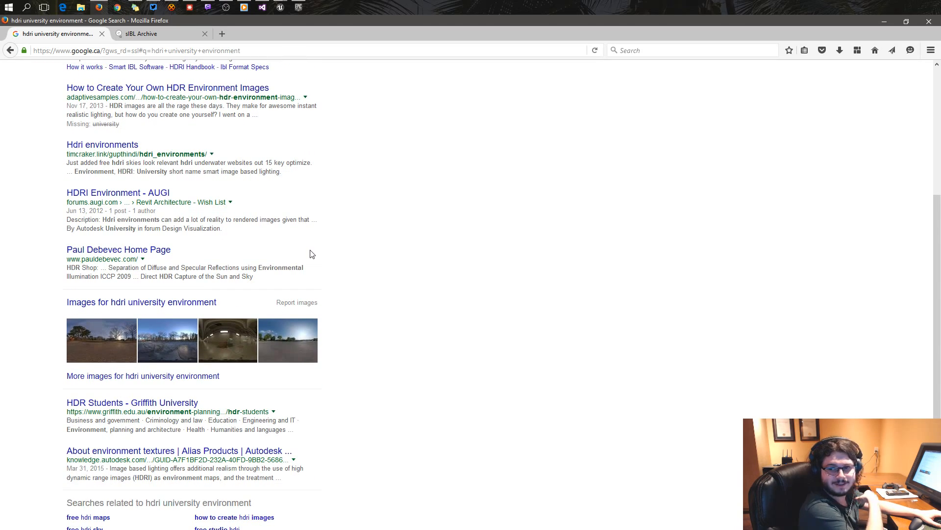
pyautogui.scroll(-3, 314, 255)
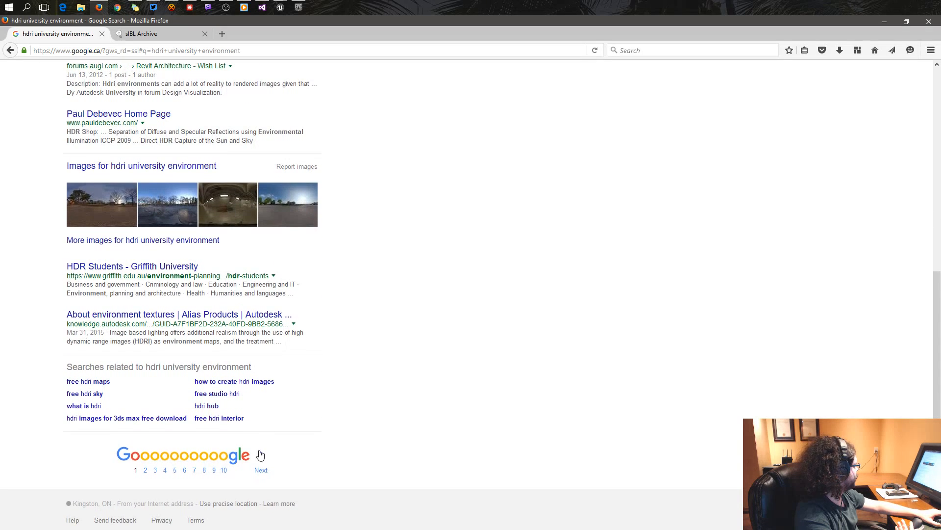
pyautogui.click(261, 469)
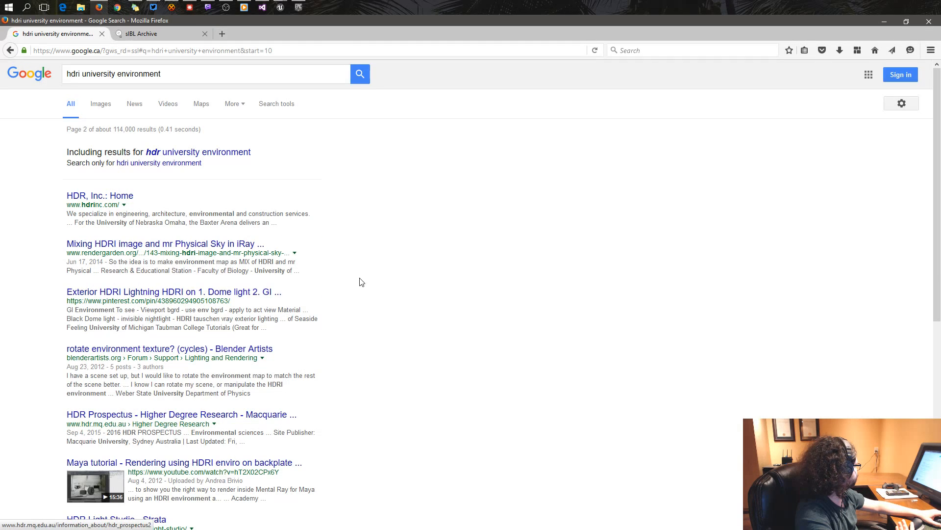
pyautogui.scroll(-2, 386, 246)
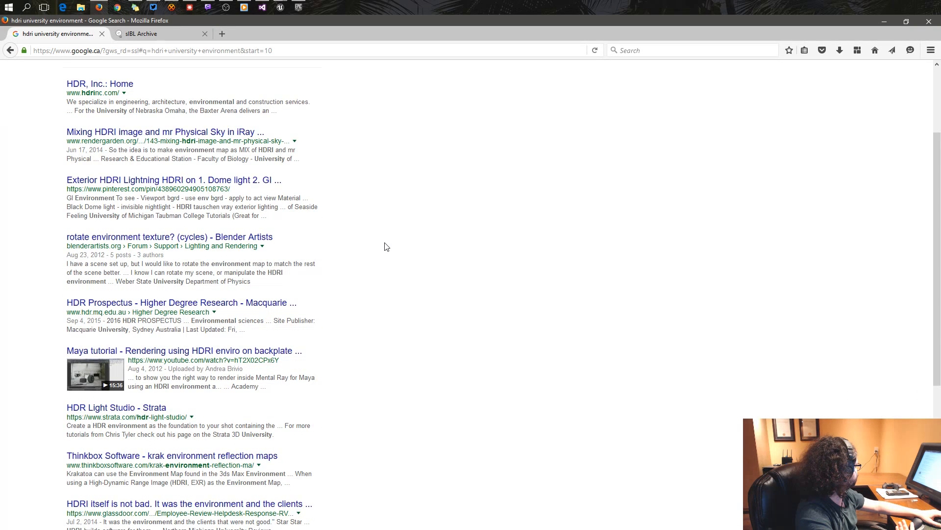
pyautogui.scroll(-1, 386, 246)
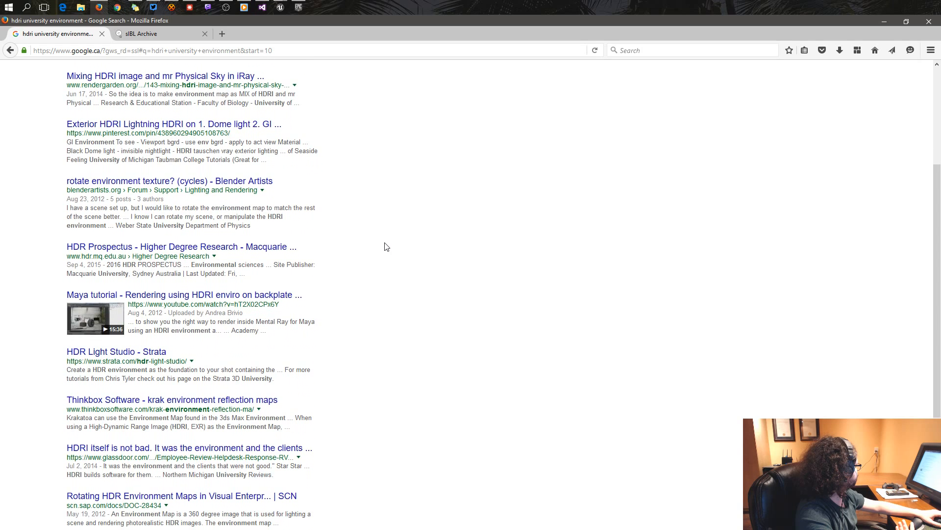
# Open the Blender Artists "rotate environment texture? (cycles)" thread in a new tab, skim it, and close it.
pyautogui.middleClick(195, 182)
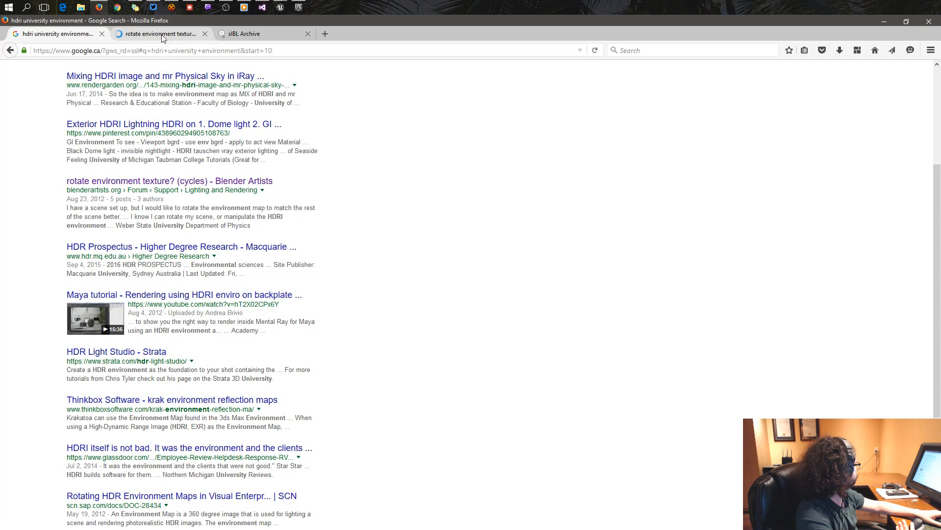
pyautogui.click(162, 34)
pyautogui.scroll(-4, 343, 283)
pyautogui.scroll(-7, 345, 282)
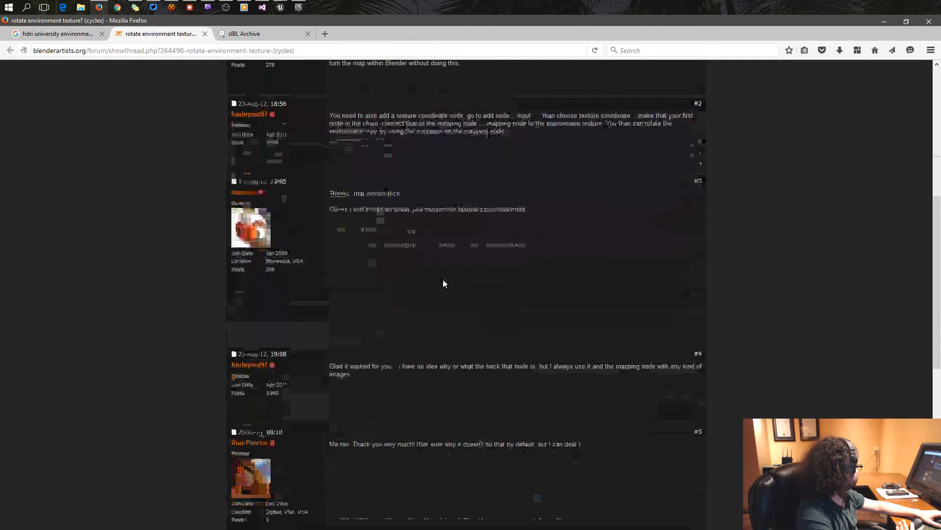
pyautogui.scroll(14, 483, 310)
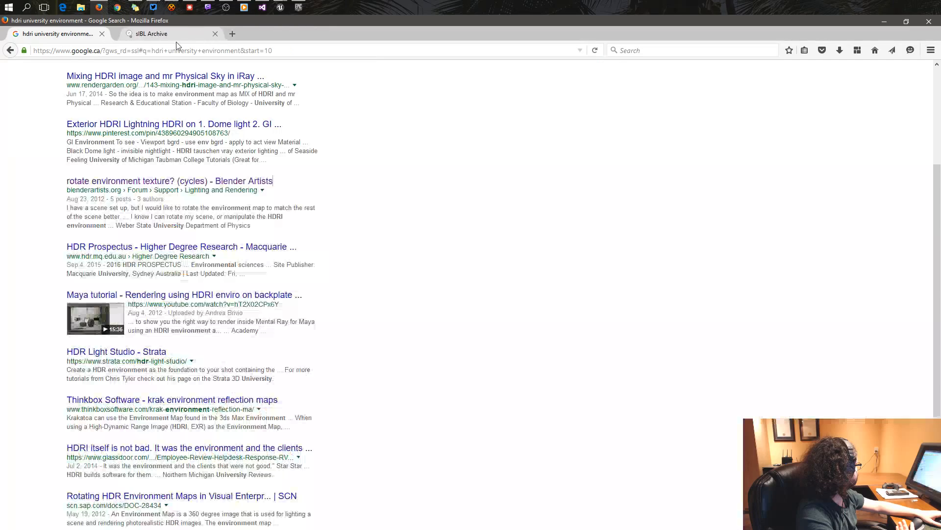
pyautogui.click(205, 34)
pyautogui.scroll(3, 463, 349)
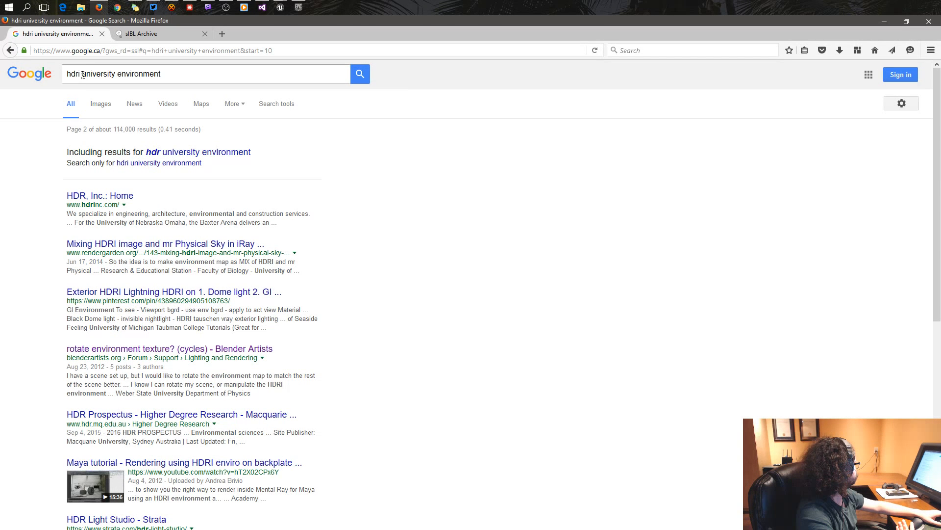
# Replace the Google search with "public domain hdri" and skim the results.
pyautogui.tripleClick(192, 73)
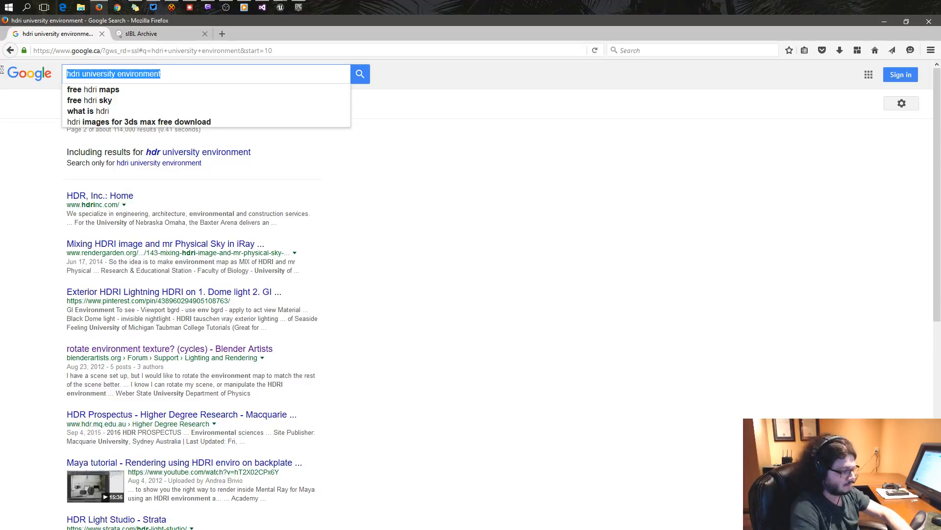
pyautogui.write('po')
pyautogui.write('u')
pyautogui.press('BackSpace')
pyautogui.press('BackSpace')
pyautogui.write('ublic domain hdri')
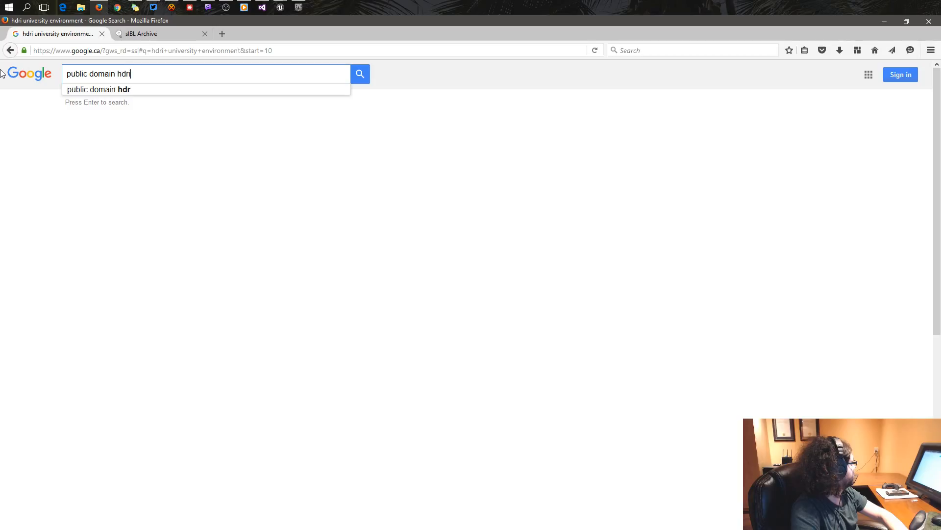
pyautogui.press('Return')
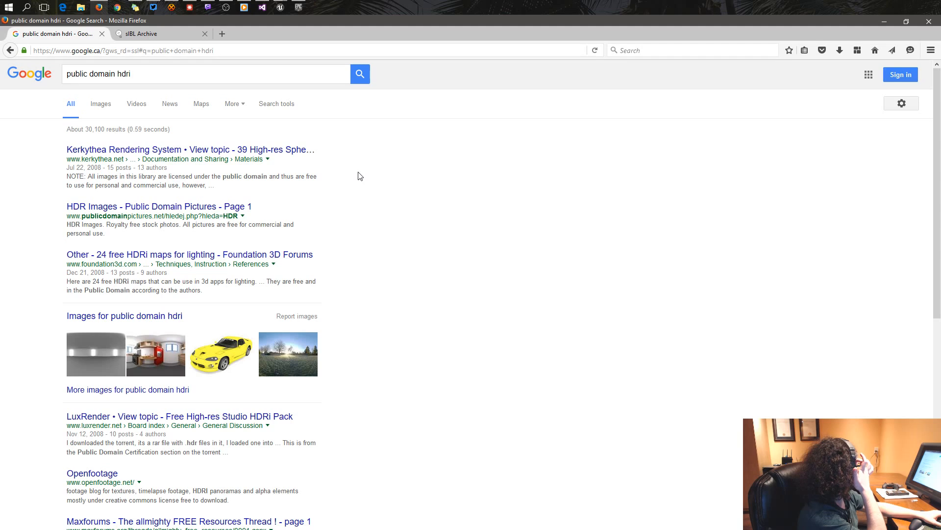
pyautogui.scroll(-3, 358, 176)
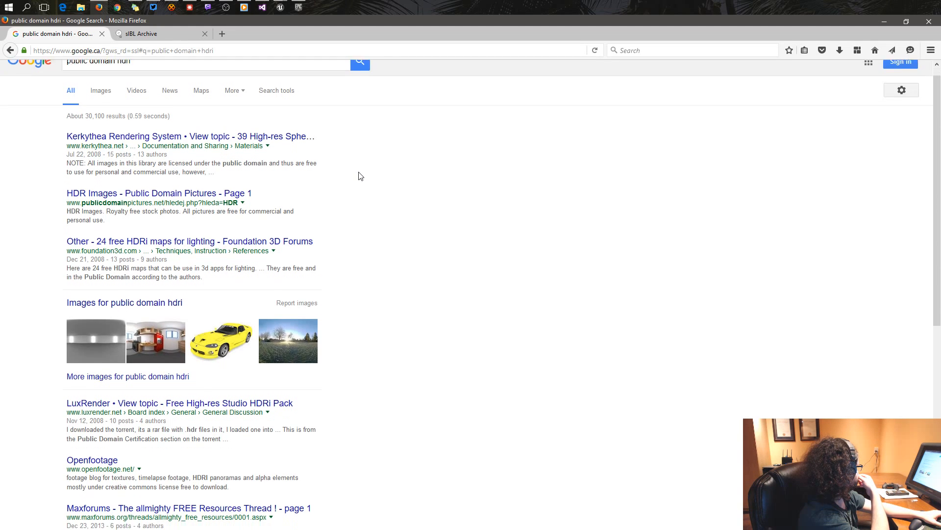
pyautogui.scroll(3, 358, 177)
# Extend the Google search to "public domain hdri environment".
pyautogui.click(177, 76)
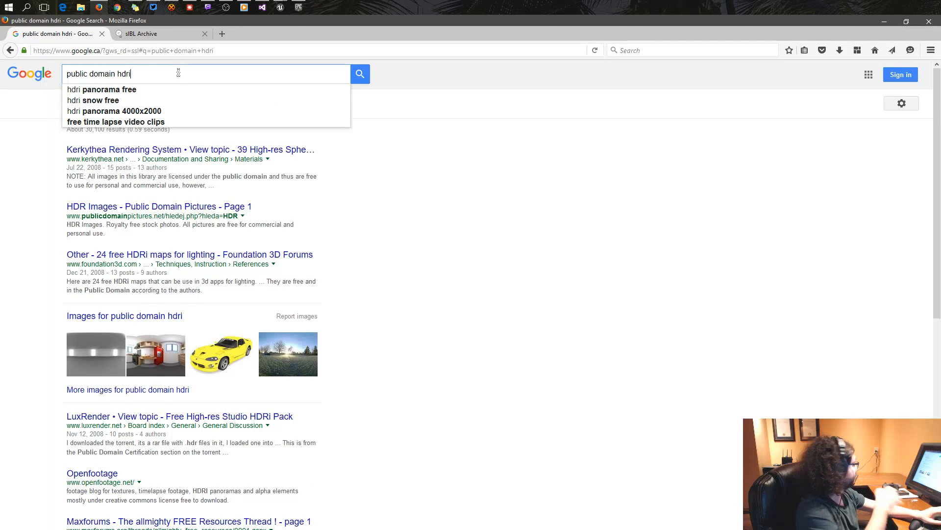
pyautogui.write('envorinment')
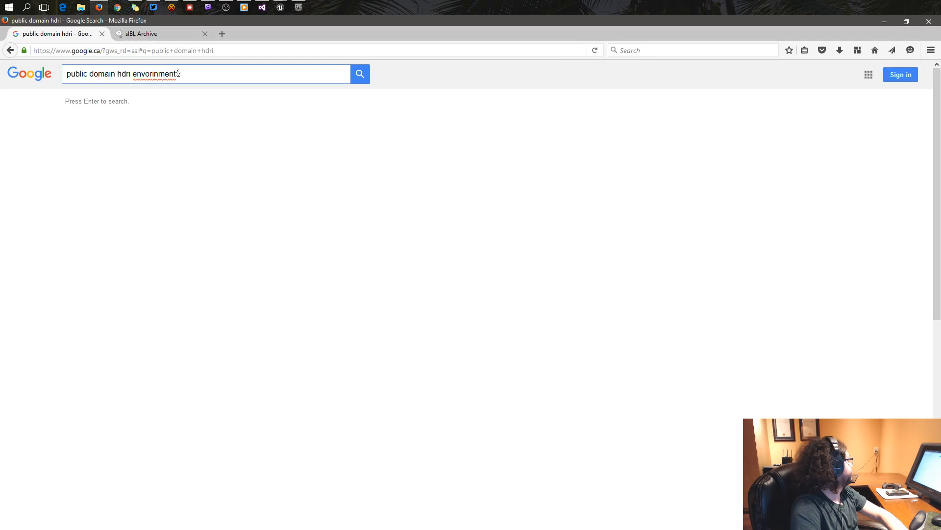
pyautogui.press('BackSpace')
pyautogui.press('BackSpace')
pyautogui.press('BackSpace')
pyautogui.press('BackSpace')
pyautogui.press('BackSpace')
pyautogui.press('BackSpace')
pyautogui.press('BackSpace')
pyautogui.press('BackSpace')
pyautogui.write('ironment')
pyautogui.press('Return')
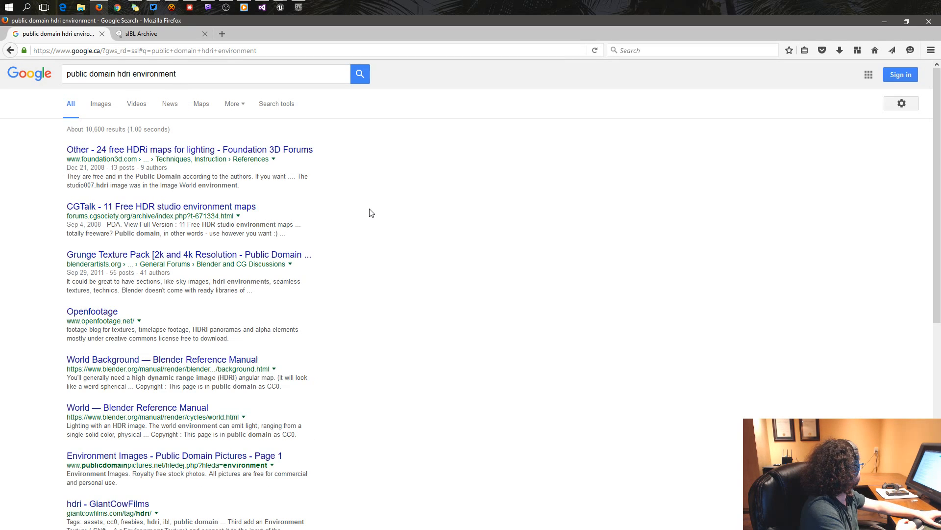
# Look through the first page of "public domain hdri environment" results and open page 2.
pyautogui.scroll(-2, 372, 214)
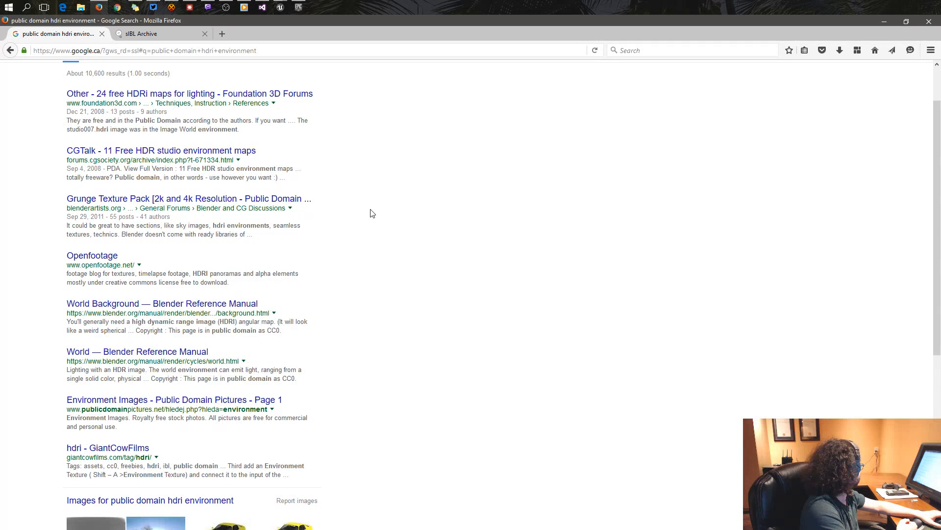
pyautogui.scroll(-4, 371, 214)
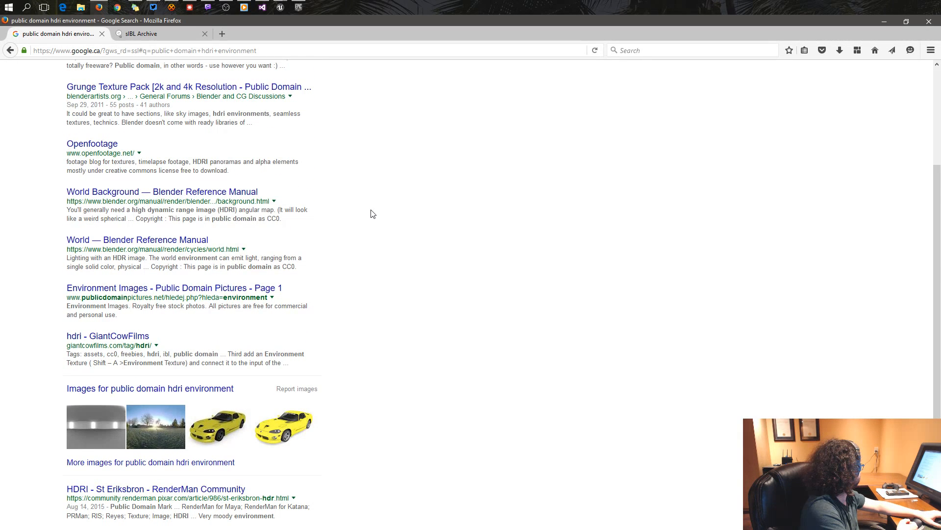
pyautogui.scroll(-6, 372, 213)
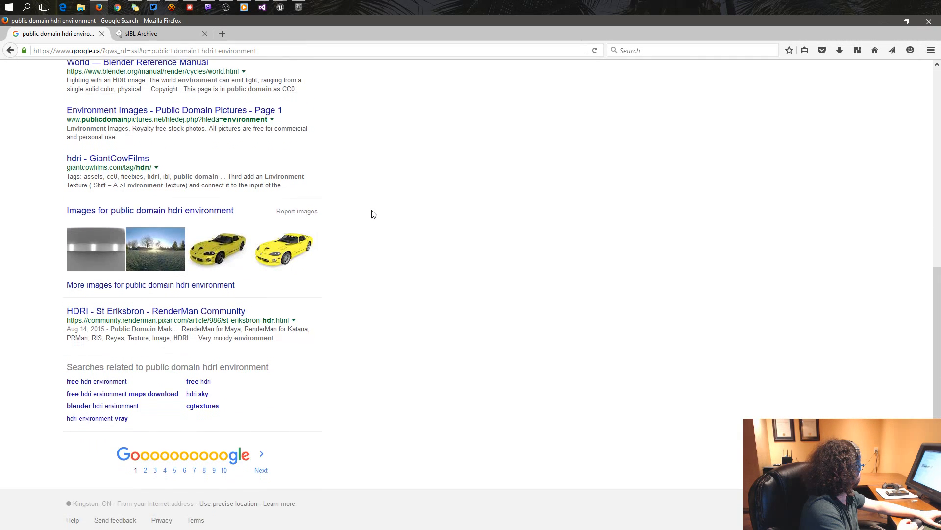
pyautogui.click(261, 469)
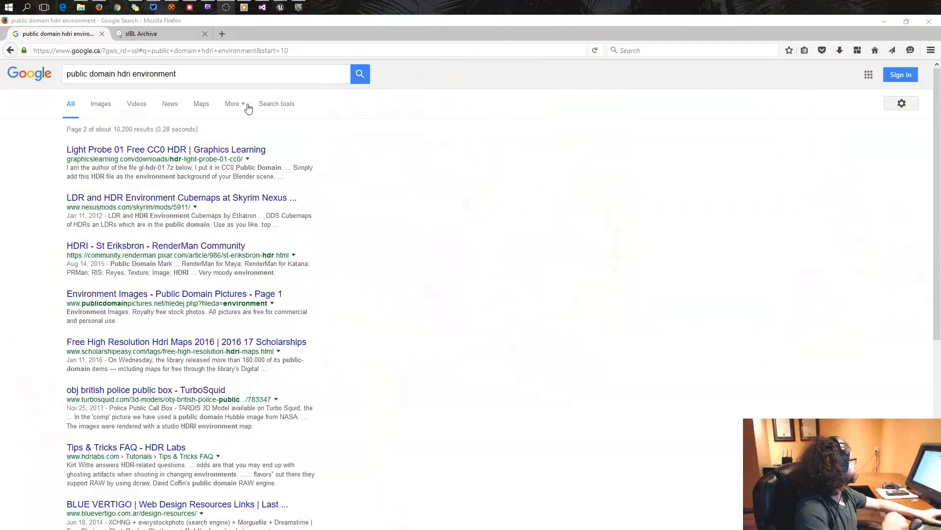
# Search Google for "grace new hdr" and open the High-Resolution Light Probe Image Gallery result in a new tab.
pyautogui.click(212, 76)
pyautogui.hotkey('ctrl', 'a')
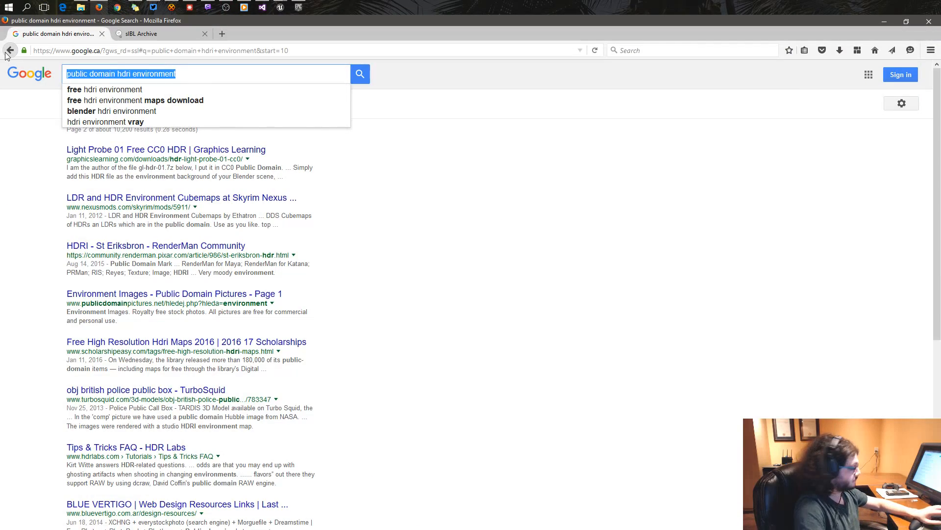
pyautogui.write('grace new hdr')
pyautogui.press('Return')
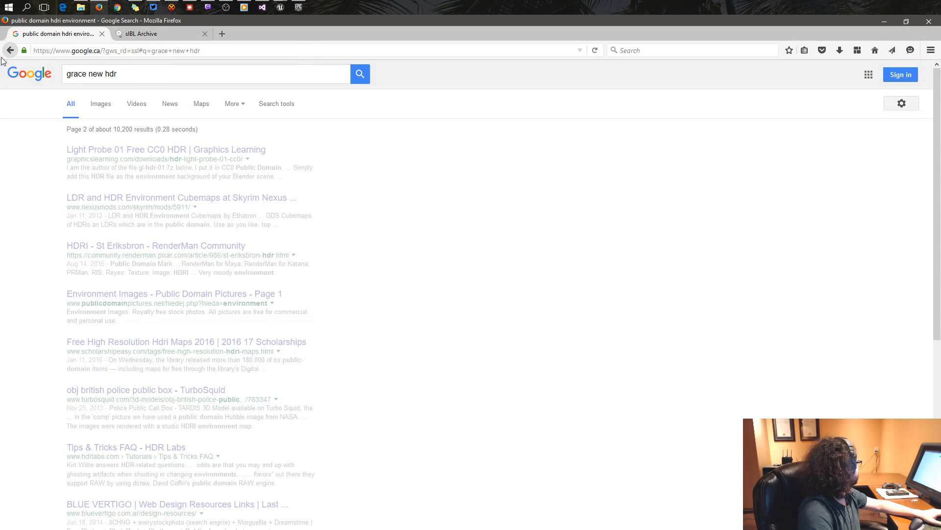
pyautogui.middleClick(245, 152)
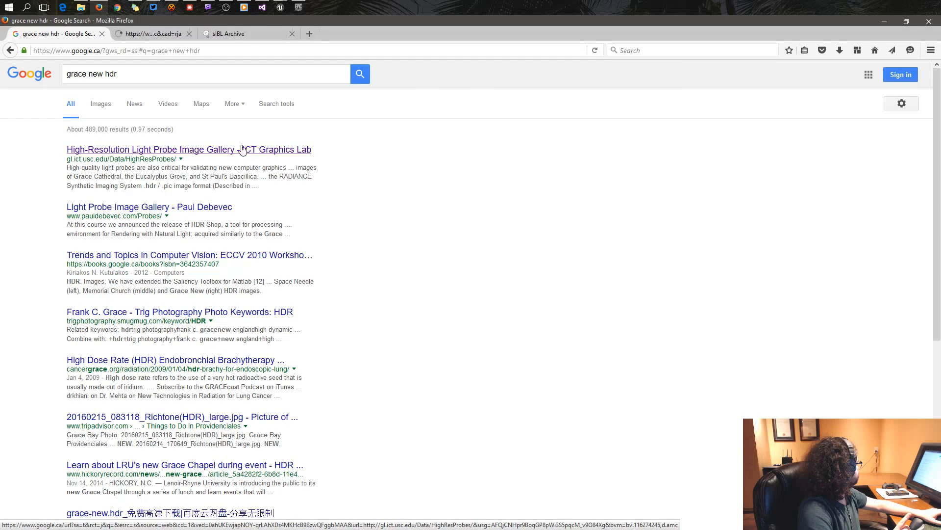
# Examine the High-Resolution Light Probe Image Gallery page, from its introduction and format notes to the table of downloadable probes, for usage terms.
pyautogui.click(152, 34)
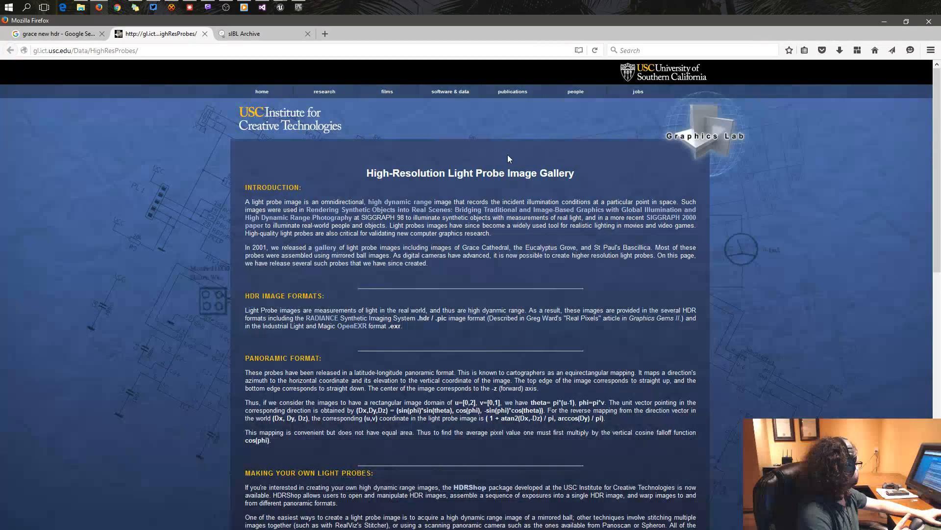
pyautogui.scroll(-15, 507, 154)
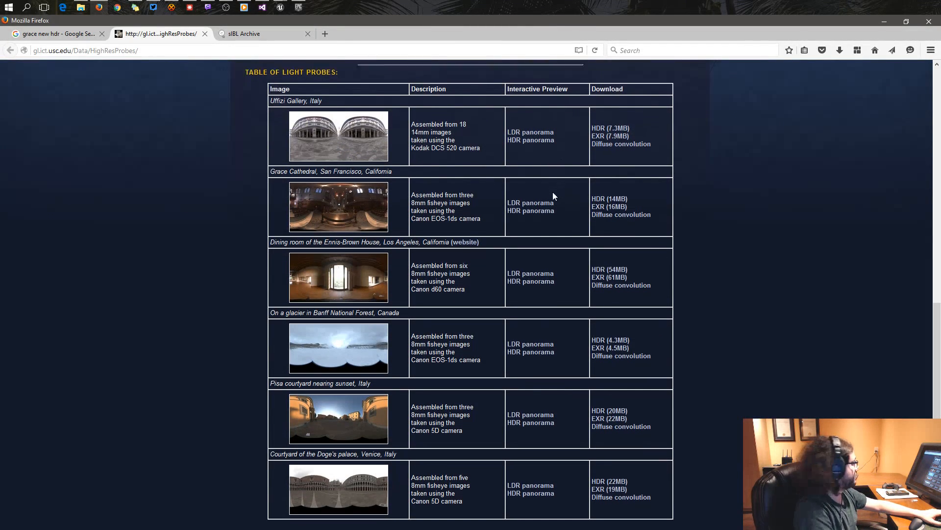
pyautogui.scroll(-2, 553, 192)
pyautogui.scroll(15, 412, 387)
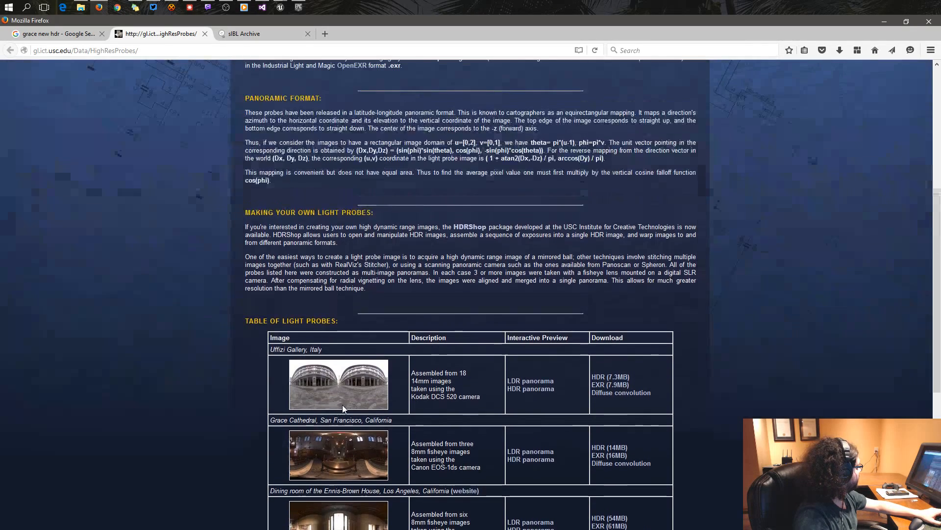
pyautogui.scroll(6, 483, 362)
pyautogui.scroll(-10, 381, 381)
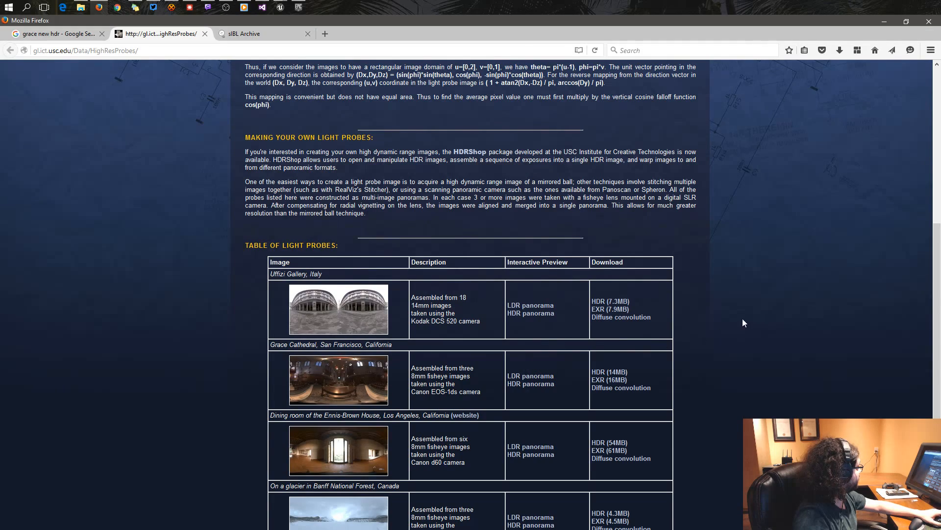
pyautogui.scroll(5, 745, 322)
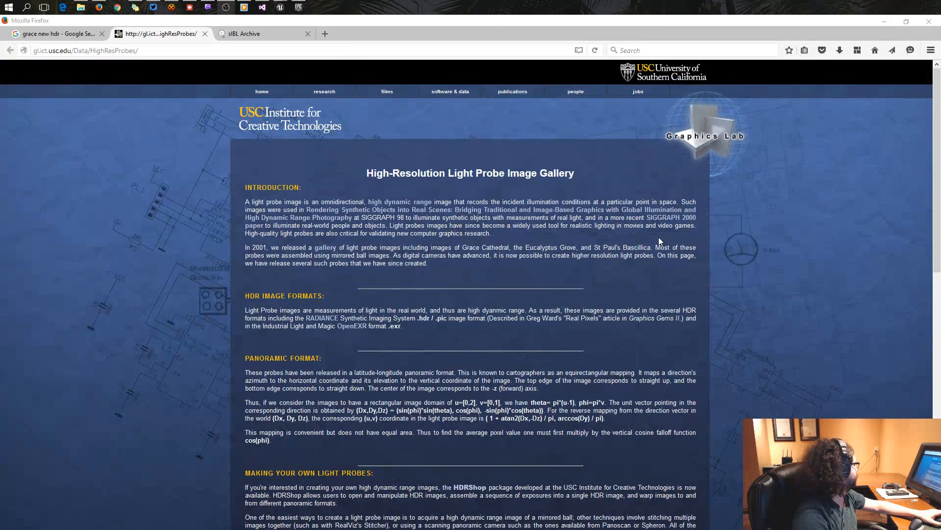
pyautogui.scroll(-2, 654, 242)
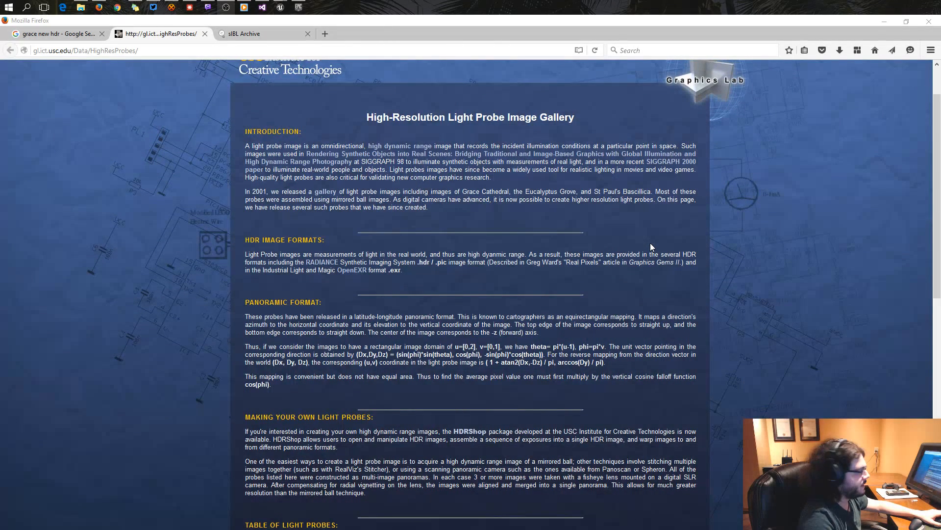
pyautogui.scroll(2, 613, 234)
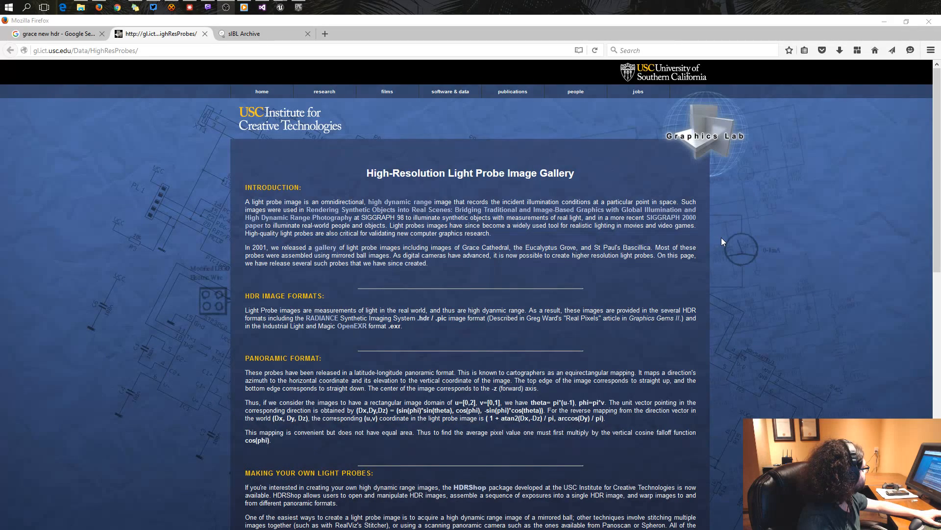
pyautogui.scroll(-20, 722, 237)
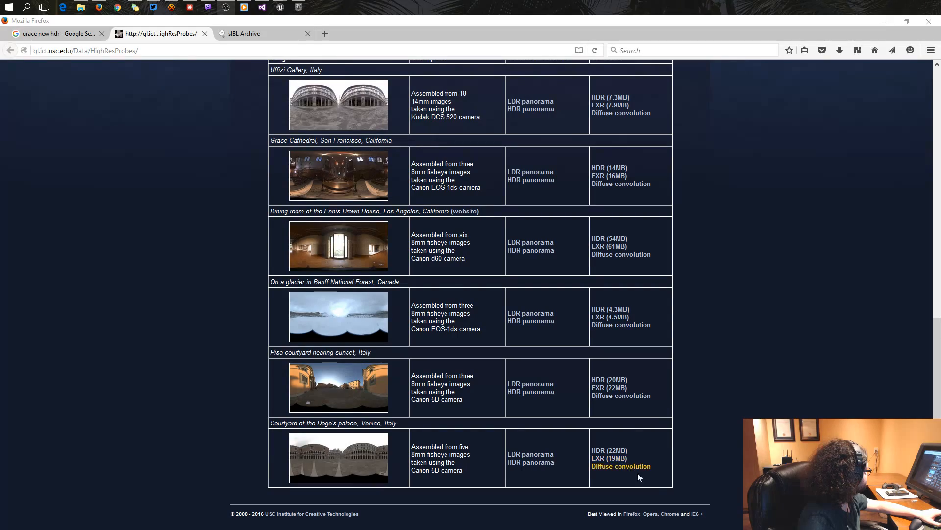
pyautogui.scroll(20, 727, 351)
pyautogui.scroll(-7, 728, 360)
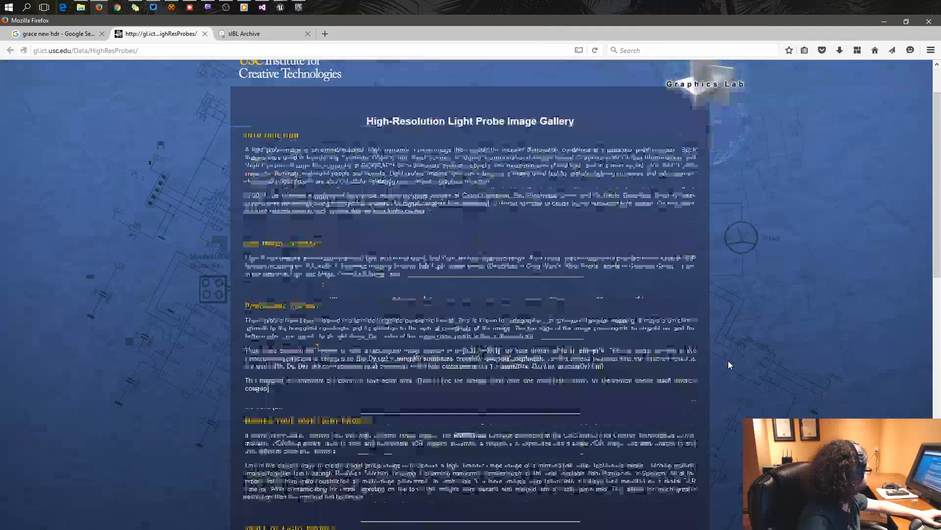
pyautogui.scroll(5, 729, 364)
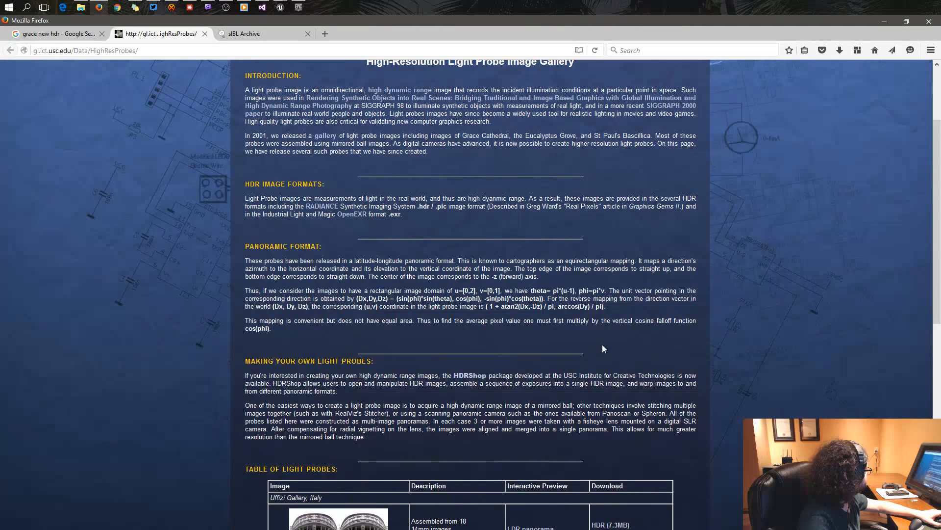
pyautogui.scroll(2, 338, 318)
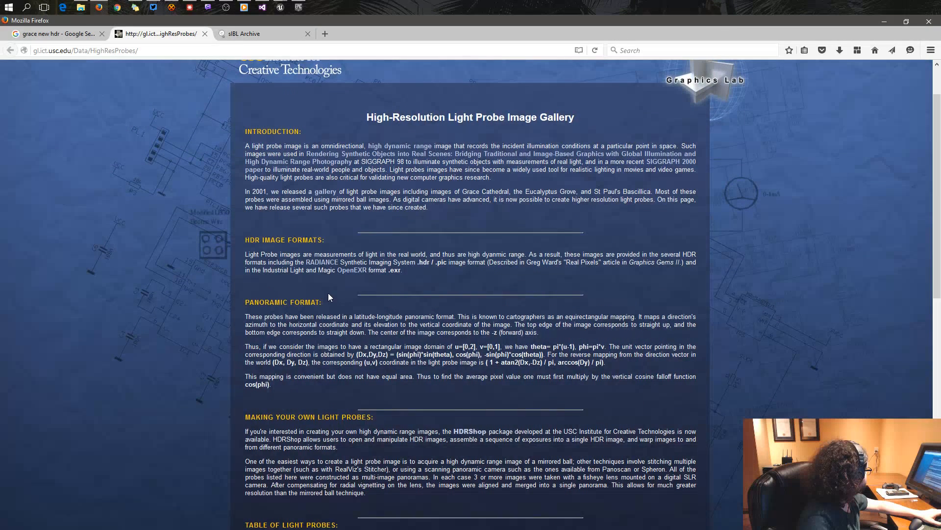
pyautogui.scroll(2, 360, 265)
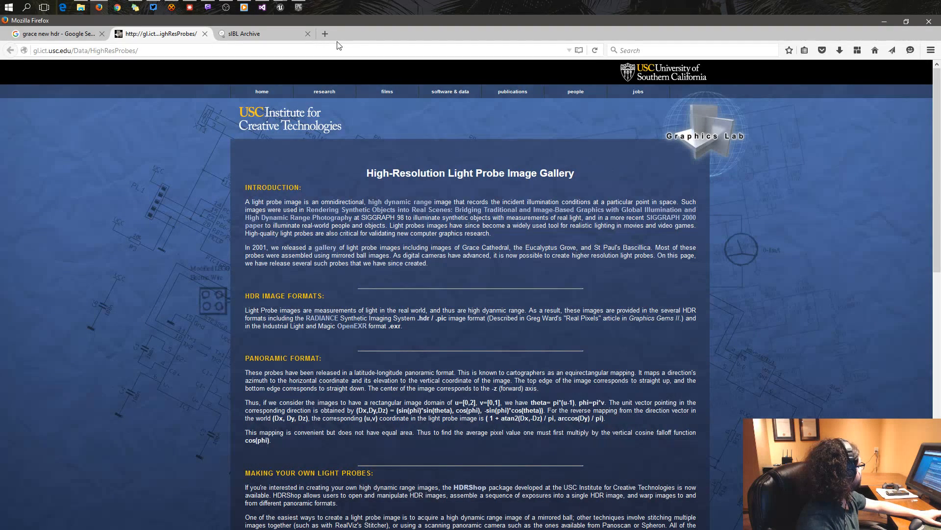
# Open Google in a new browser tab and search for "usc high res probes license".
pyautogui.click(325, 33)
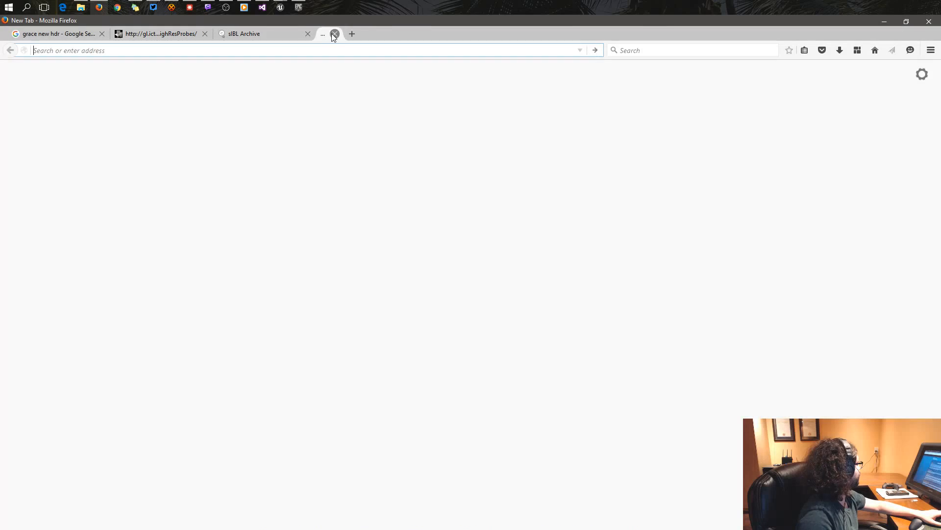
pyautogui.write('google.ca/')
pyautogui.press('Return')
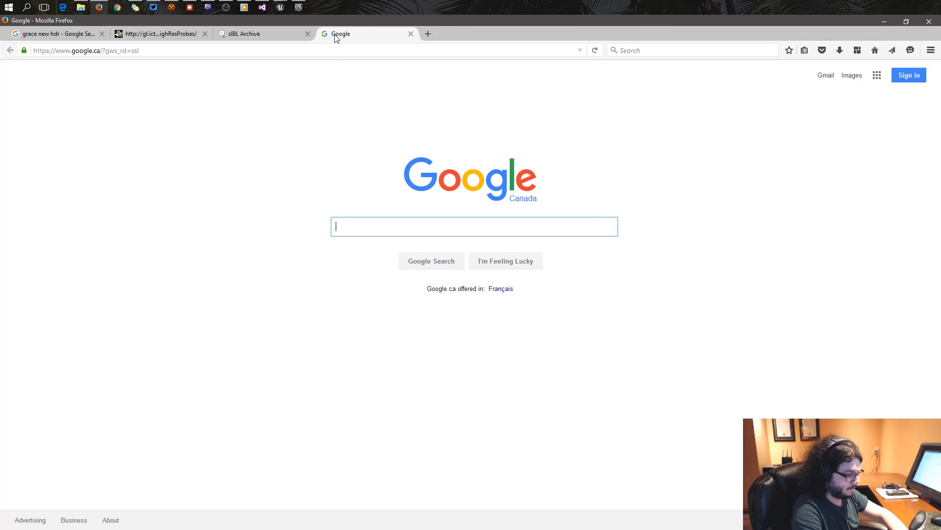
pyautogui.write('usc high res')
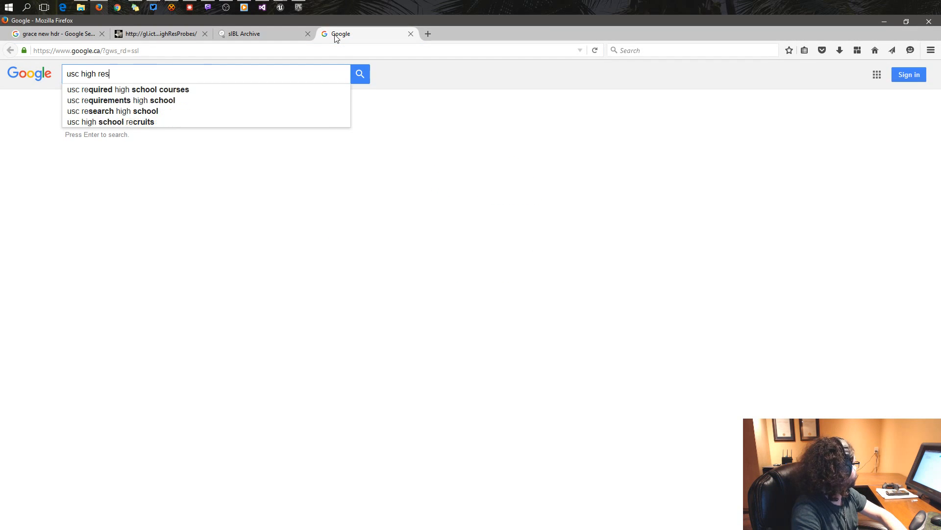
pyautogui.write(' probes license')
pyautogui.press('Return')
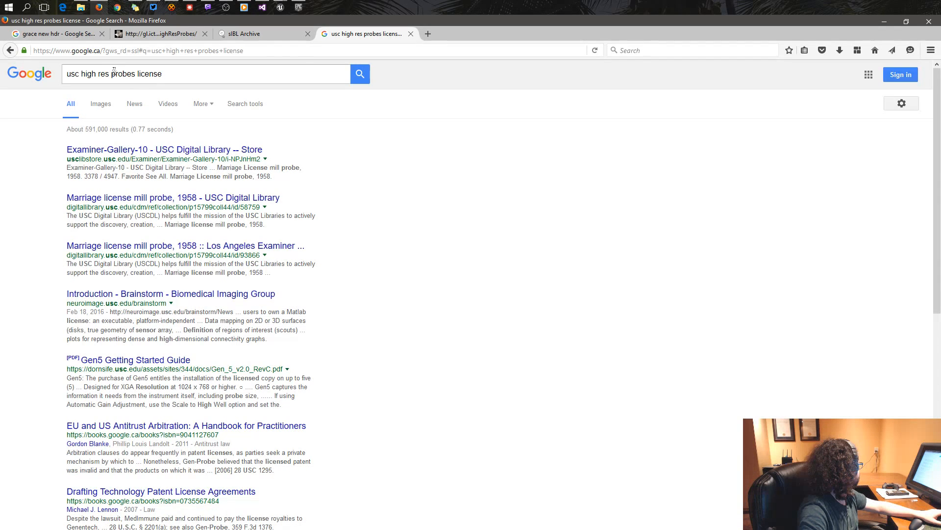
# Refine the search to "usc high res probes hdr license" and open the ICT Graphics Lab Software & Data result in a new tab.
pyautogui.click(138, 74)
pyautogui.write('hdr')
pyautogui.press('Return')
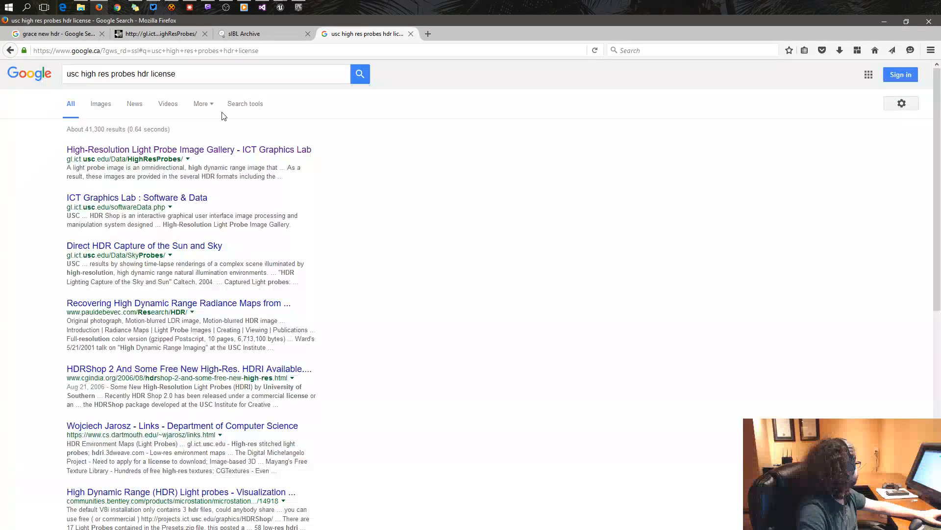
pyautogui.middleClick(175, 200)
pyautogui.click(448, 35)
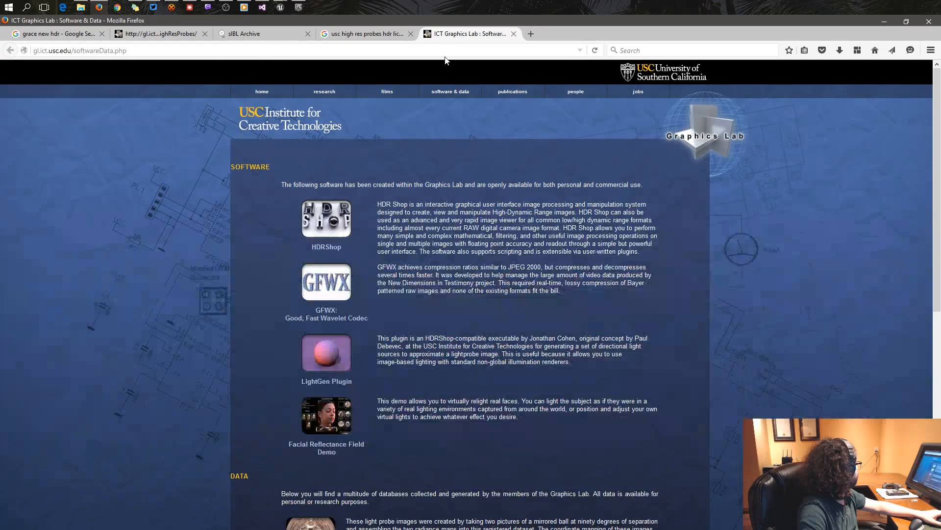
# Read the Data section of the Software & Data page, including its usage terms and the light probe gallery descriptions.
pyautogui.scroll(-6, 699, 218)
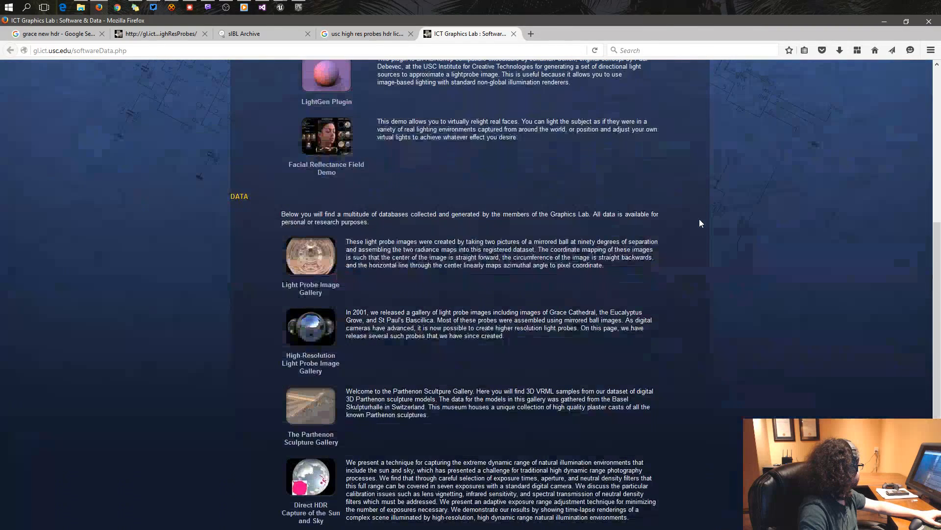
pyautogui.scroll(-1, 566, 208)
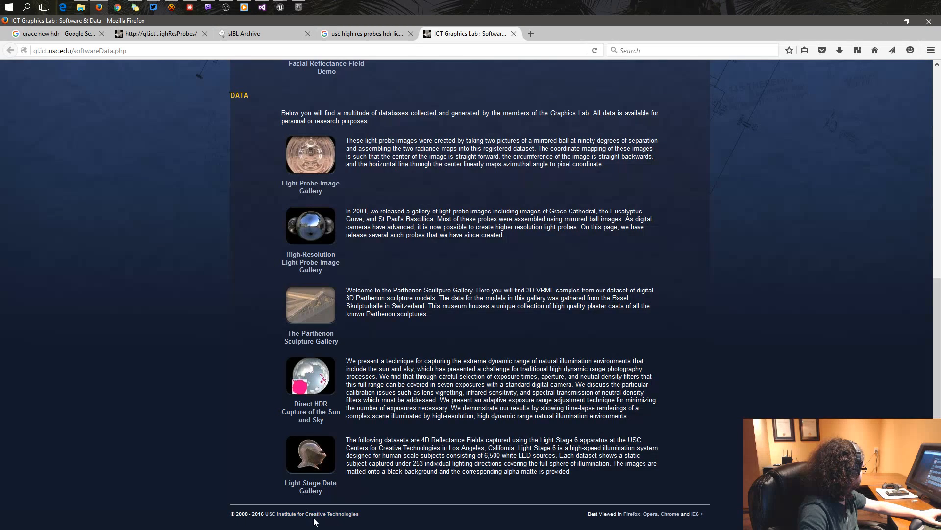
pyautogui.scroll(2, 470, 441)
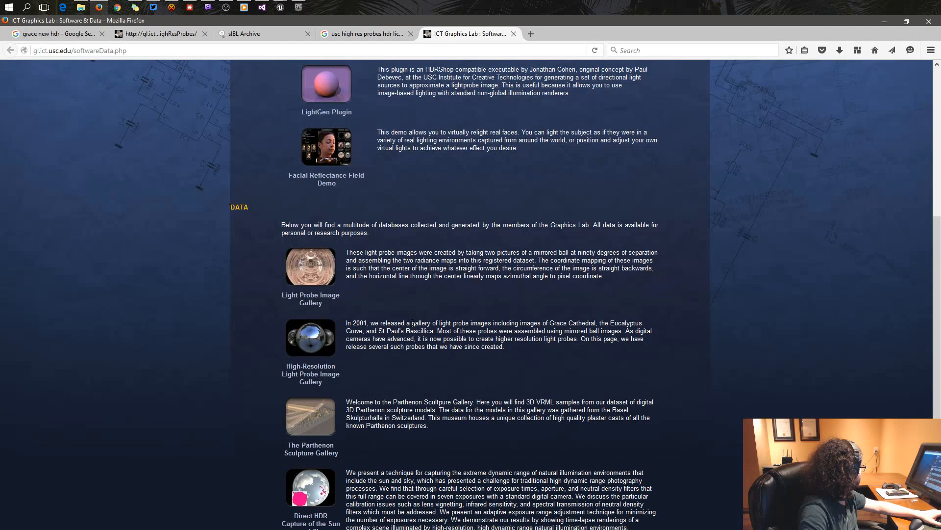
pyautogui.scroll(1, 413, 323)
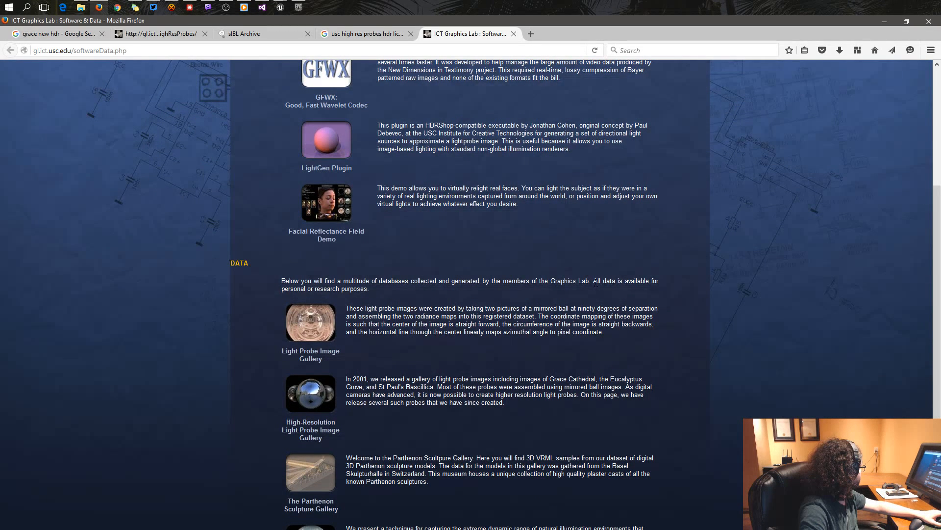
pyautogui.moveTo(634, 281); pyautogui.dragTo(611, 288)
pyautogui.click(611, 289)
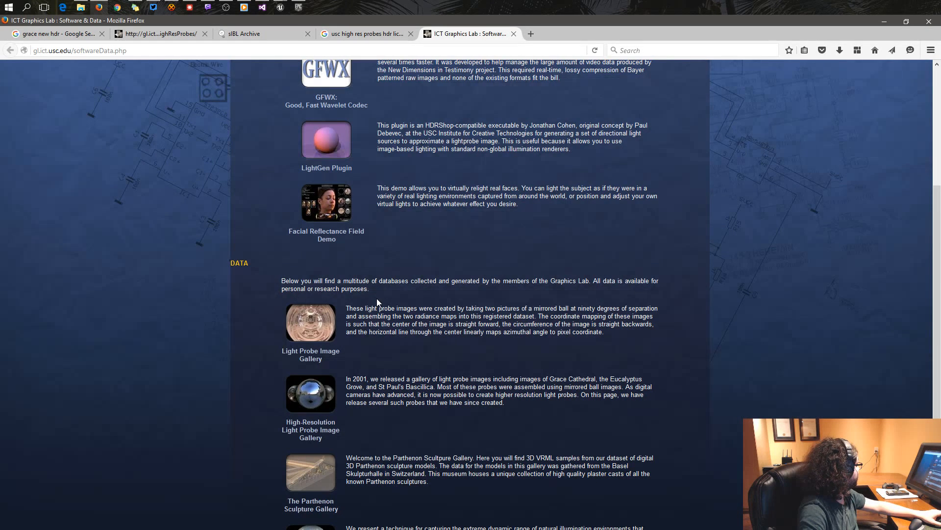
pyautogui.moveTo(346, 309); pyautogui.dragTo(639, 334)
pyautogui.click(639, 335)
pyautogui.scroll(-5, 639, 335)
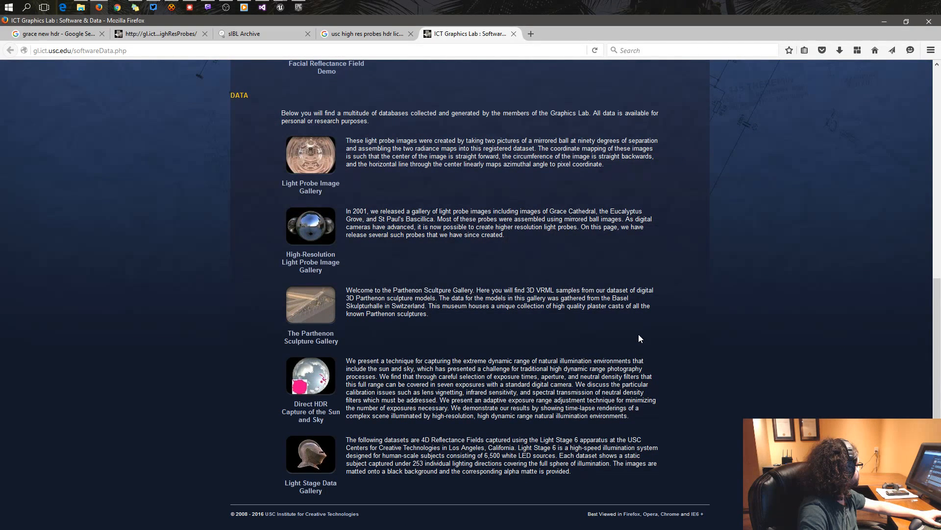
pyautogui.scroll(8, 638, 334)
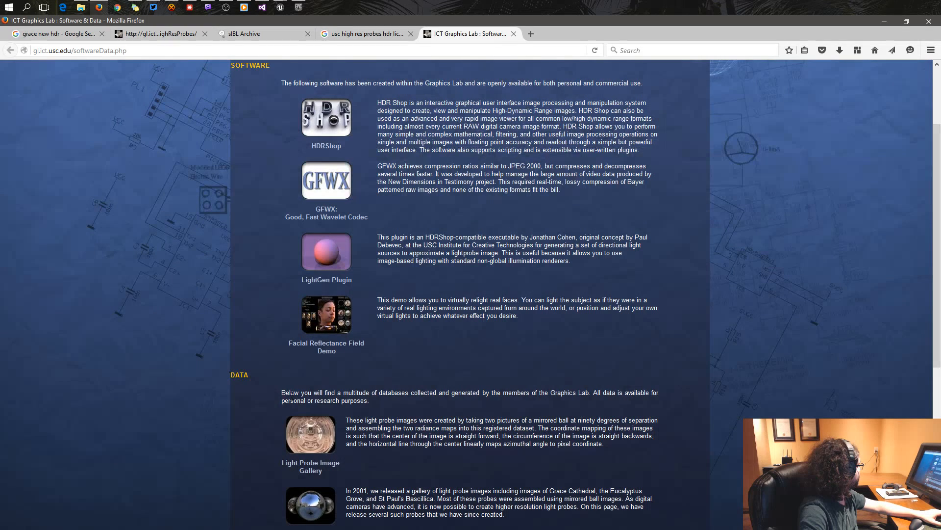
# Compare the usage terms stated for the Graphics Lab's software with those for its data, and return to the search results tab.
pyautogui.scroll(3, 387, 388)
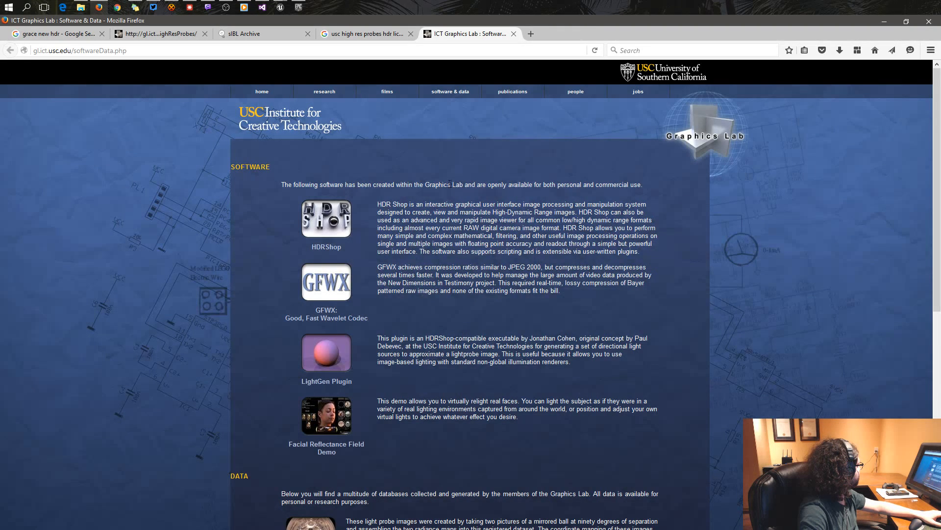
pyautogui.moveTo(459, 186); pyautogui.dragTo(486, 201)
pyautogui.click(486, 201)
pyautogui.moveTo(292, 184); pyautogui.dragTo(612, 204)
pyautogui.click(601, 202)
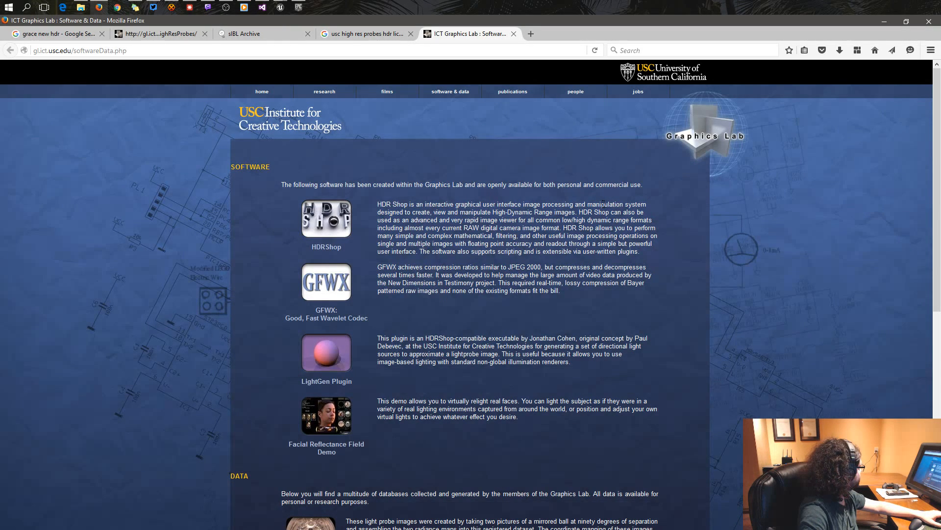
pyautogui.scroll(-3, 602, 203)
pyautogui.moveTo(538, 326); pyautogui.dragTo(508, 337)
pyautogui.click(510, 337)
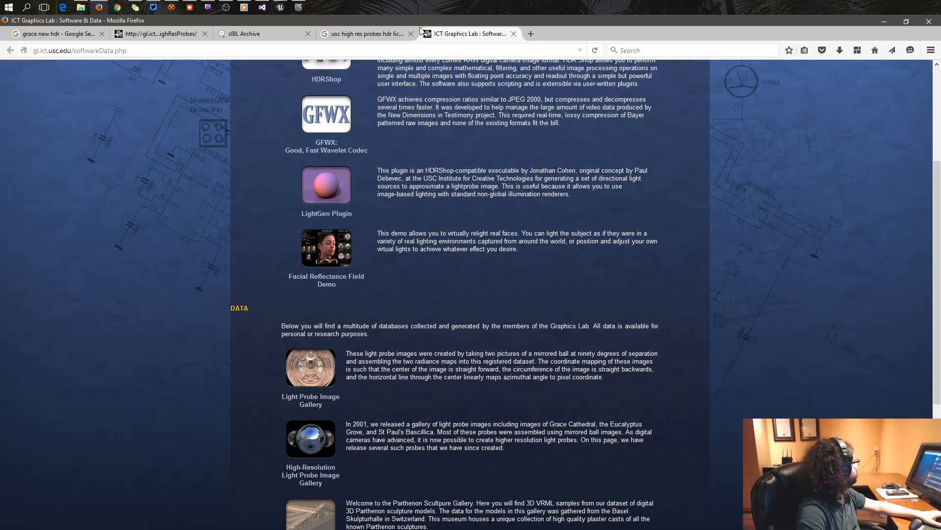
pyautogui.click(378, 39)
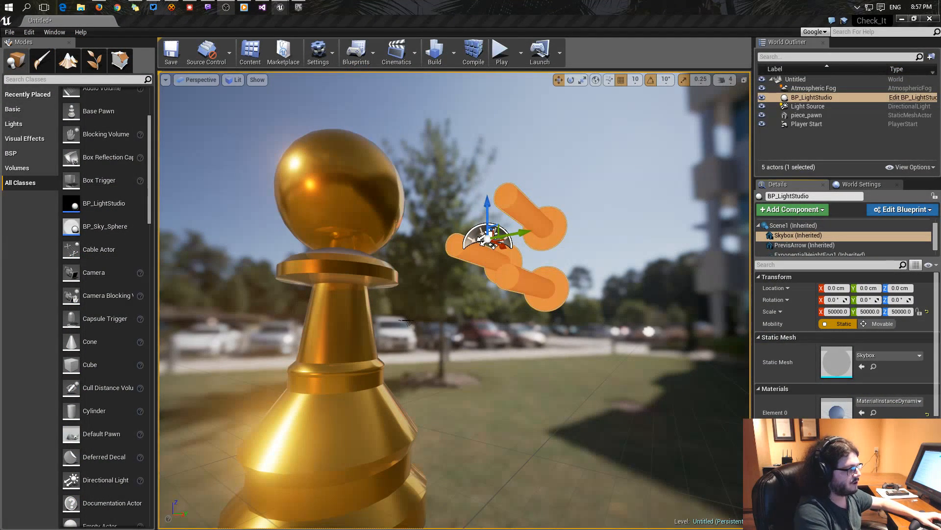
# Switch to Unreal Editor, play the level in the viewport, fly up to the gold pawn, and show the scene in wireframe.
pyautogui.moveTo(495, 282); pyautogui.dragTo(476, 298, button='right')
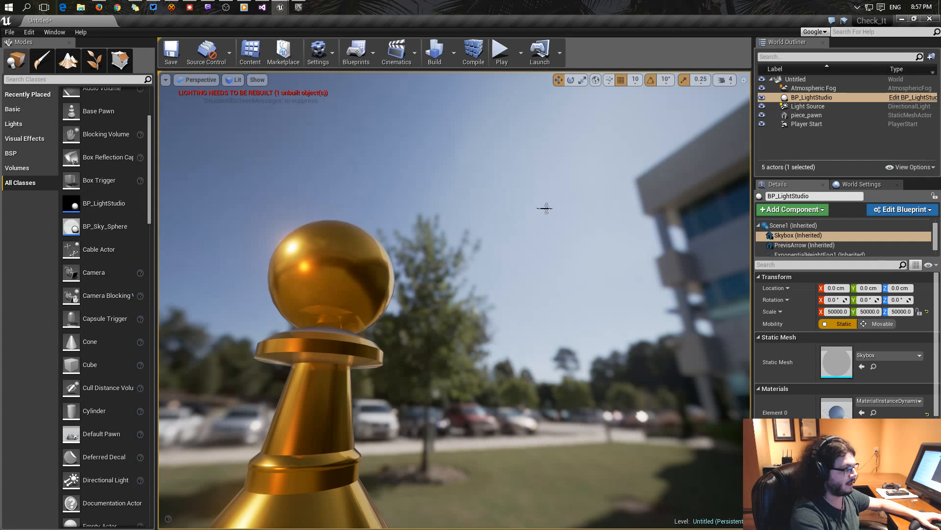
pyautogui.hotkey('alt', 'p')
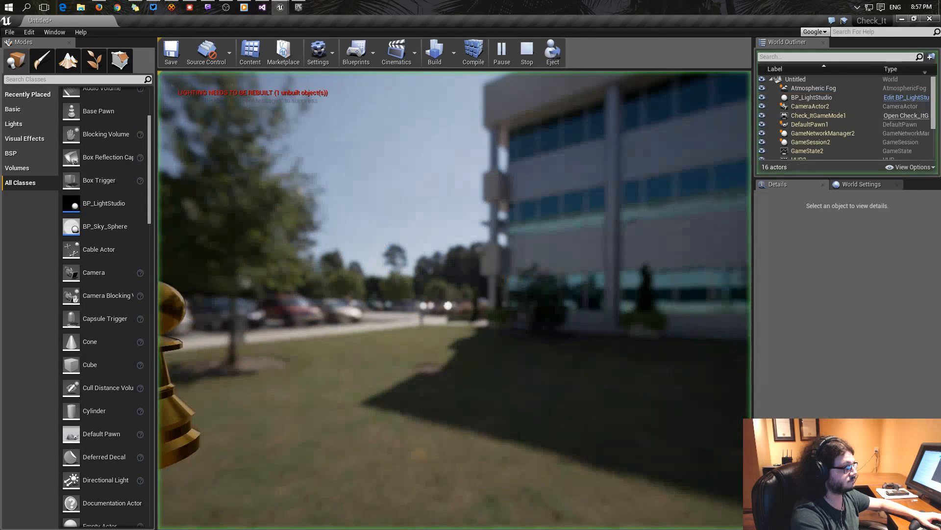
pyautogui.press('w')
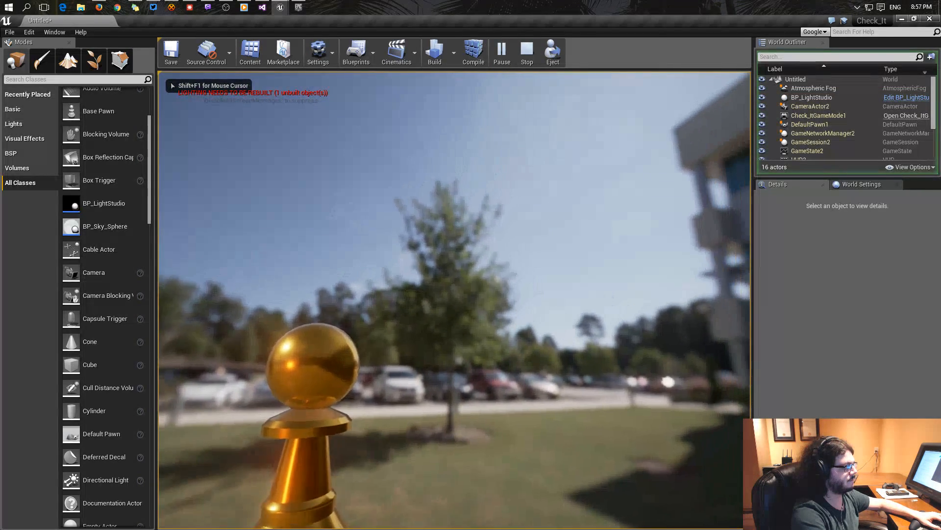
pyautogui.press('w')
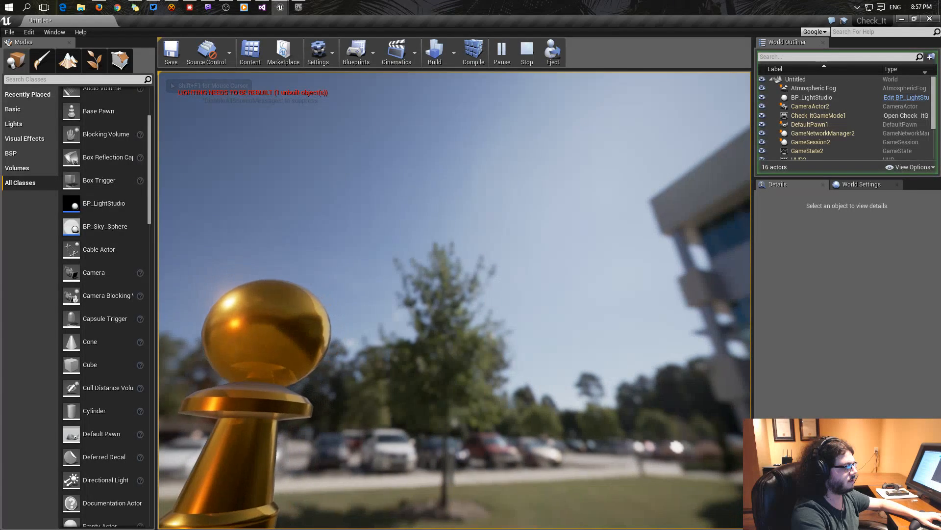
pyautogui.press('s')
pyautogui.press('w')
pyautogui.press('a')
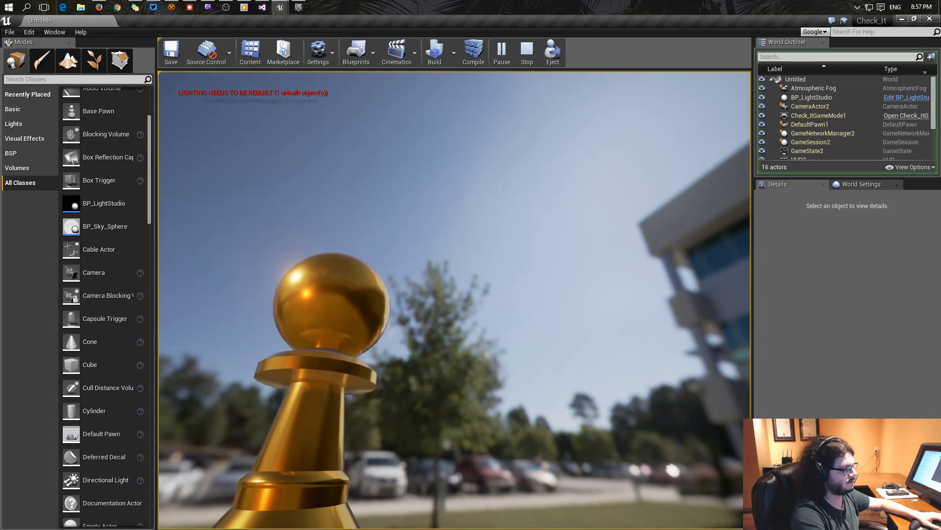
pyautogui.press('F1')
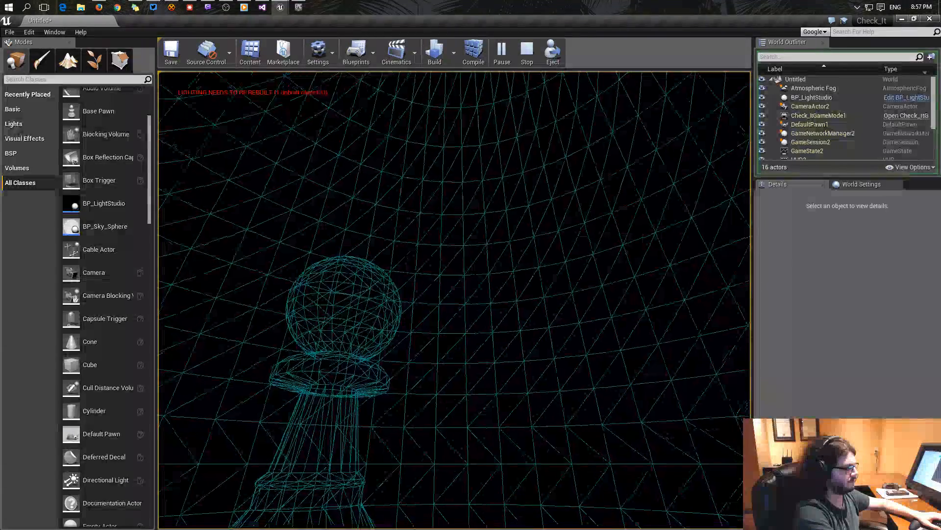
# Cycle the playing view from wireframe through unlit and lit to shader complexity.
pyautogui.press('F2')
pyautogui.press('F3')
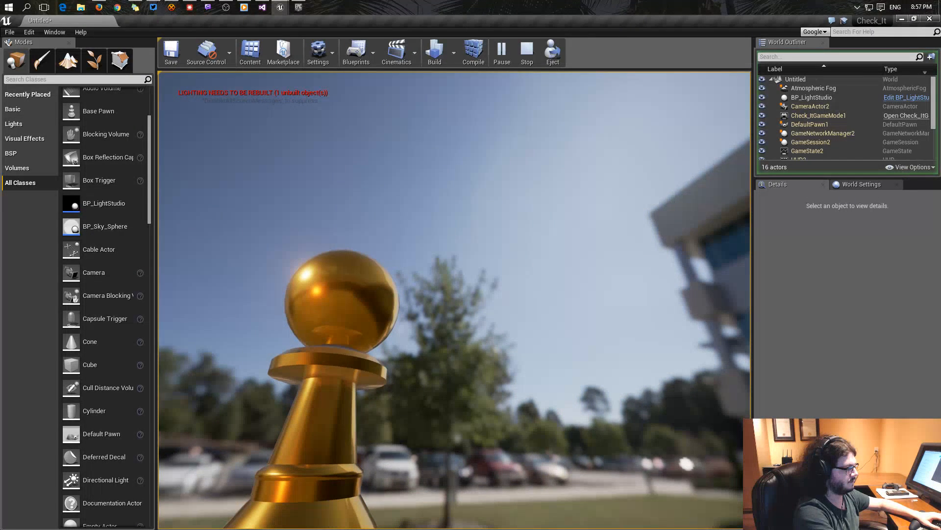
pyautogui.press('F5')
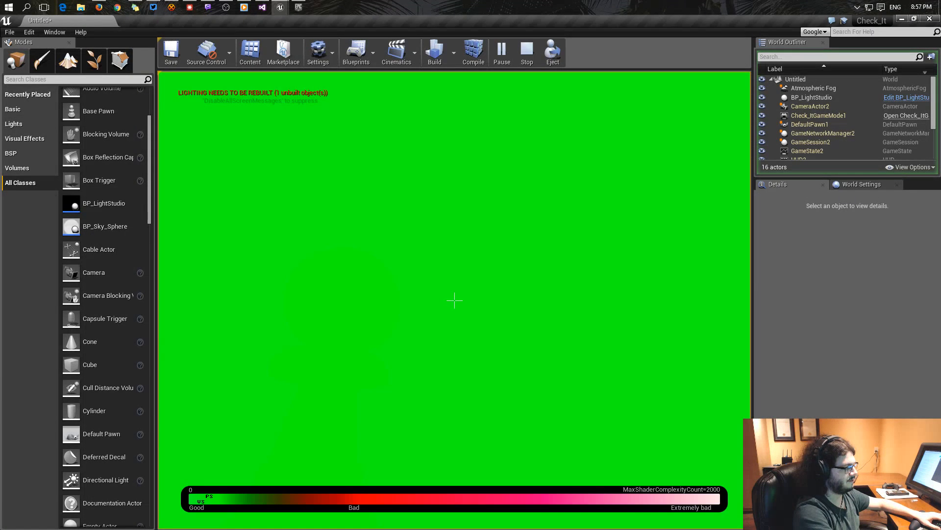
# Eject from the player to look around the scene freely, repossess it, and stop the play session.
pyautogui.press('F8')
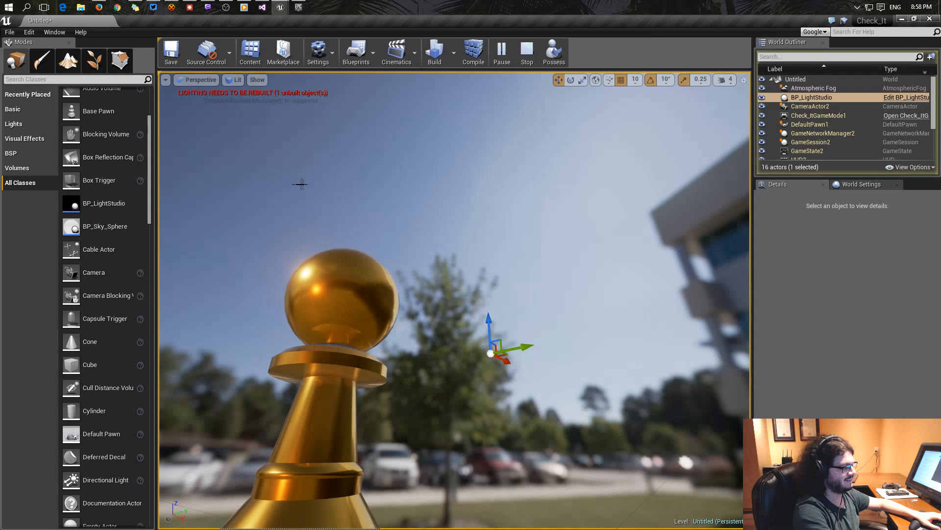
pyautogui.moveTo(325, 259)
pyautogui.mouseDown(button='right')
pyautogui.moveTo(337, 269)
pyautogui.moveTo(341, 314)
pyautogui.moveTo(325, 259)
pyautogui.mouseUp(button='right')
pyautogui.press('F8')
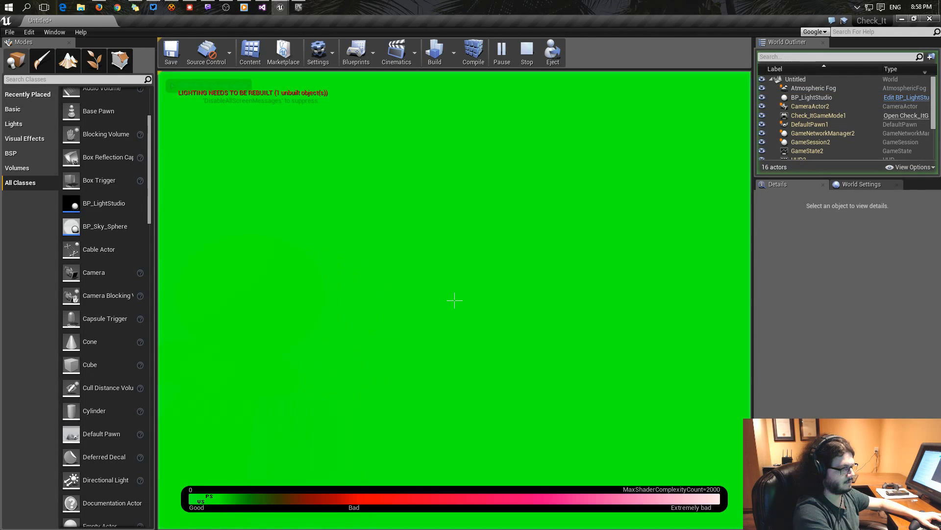
pyautogui.press('Escape')
pyautogui.moveTo(425, 330)
pyautogui.mouseDown(button='right')
pyautogui.moveTo(375, 353)
pyautogui.moveTo(425, 330)
pyautogui.mouseUp(button='right')
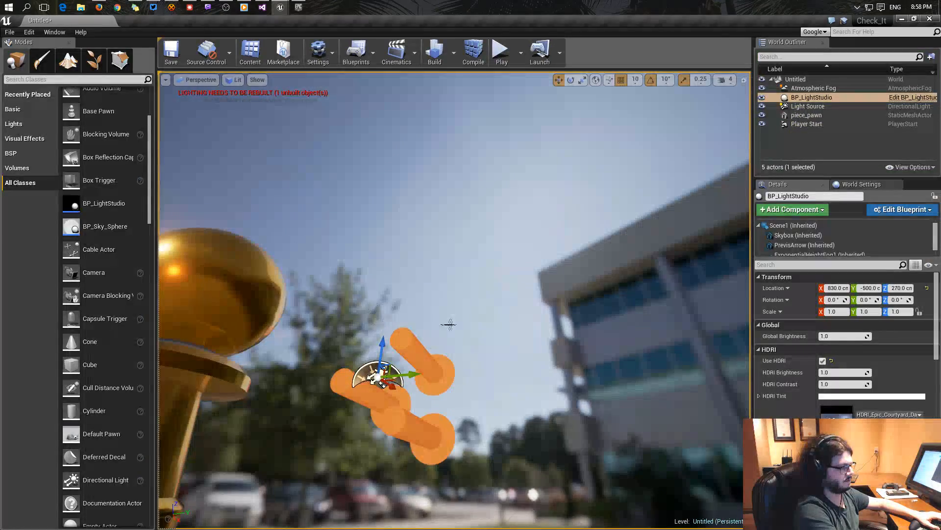
# Play the level again, fly up to the gold pawn to examine its reflections, and release the mouse cursor.
pyautogui.click(502, 51)
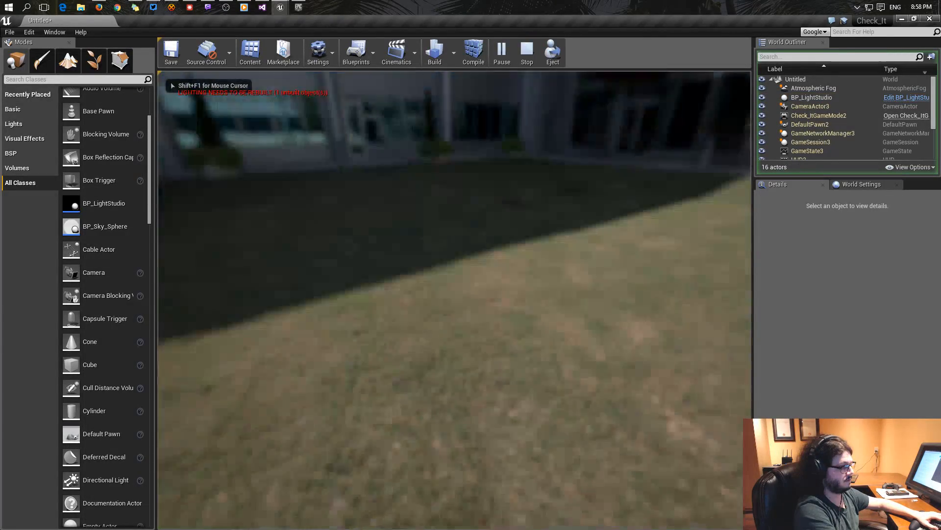
pyautogui.press('w')
pyautogui.press('s')
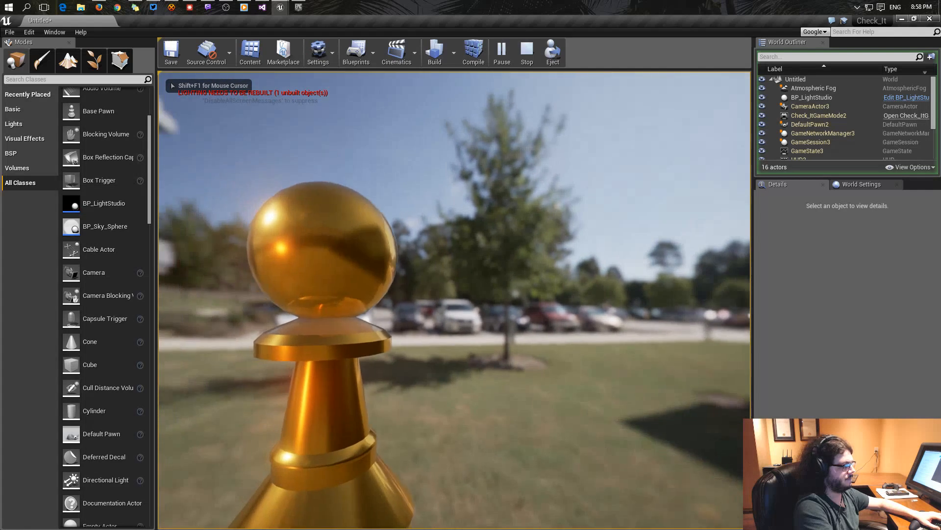
pyautogui.press('s')
pyautogui.press('q')
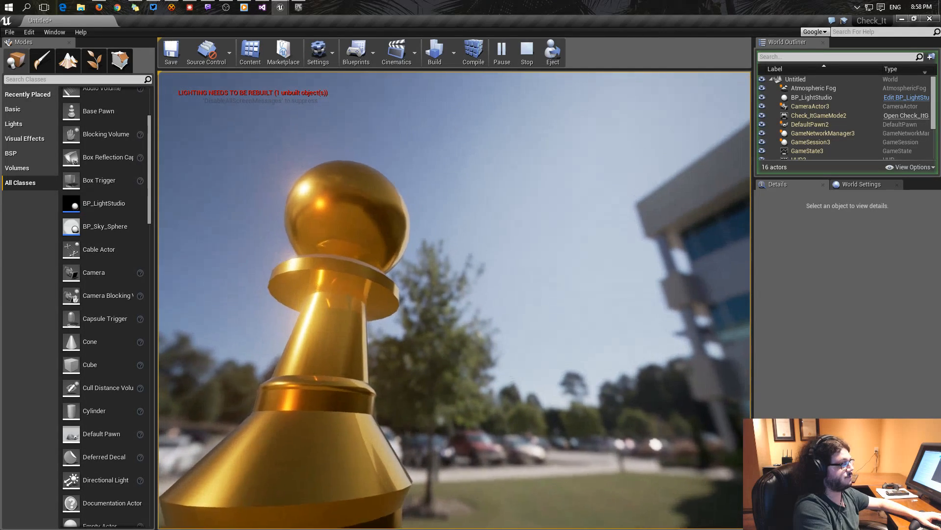
pyautogui.hotkey('shift', 'F1')
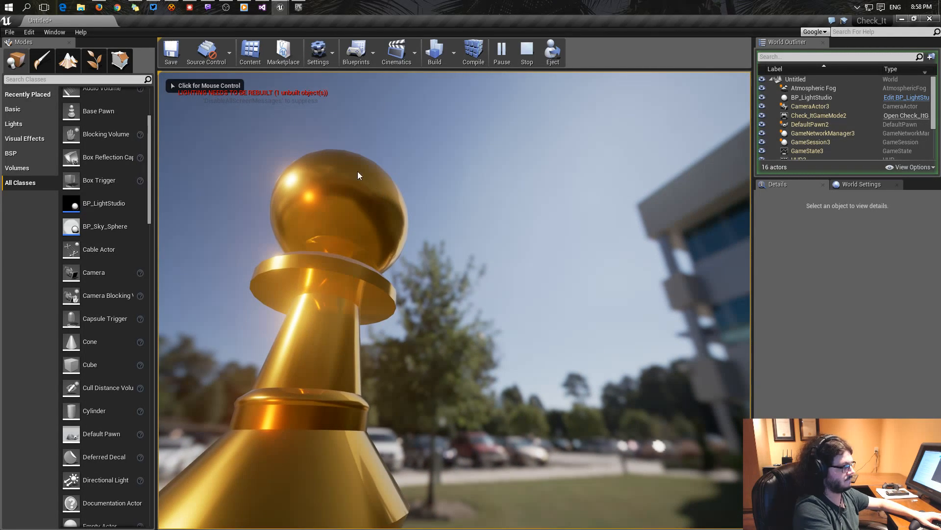
pyautogui.click(472, 242)
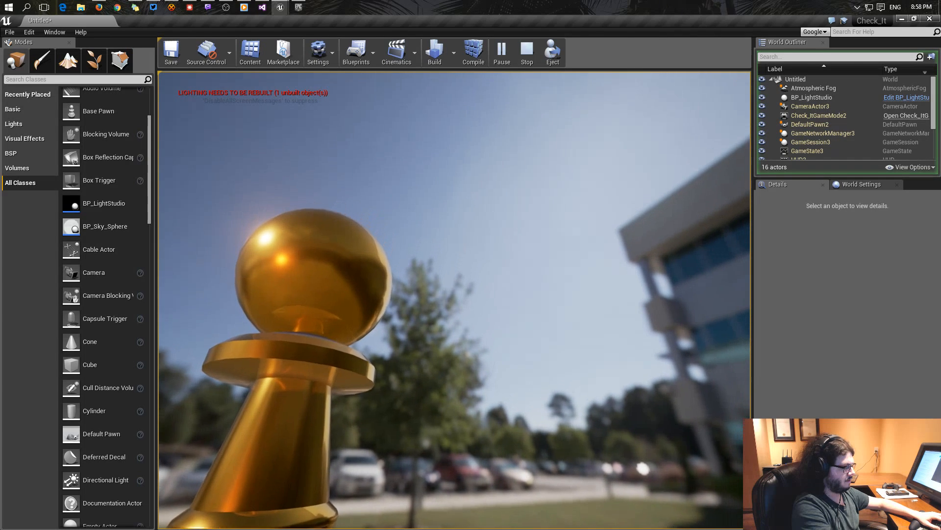
pyautogui.hotkey('shift', 'F1')
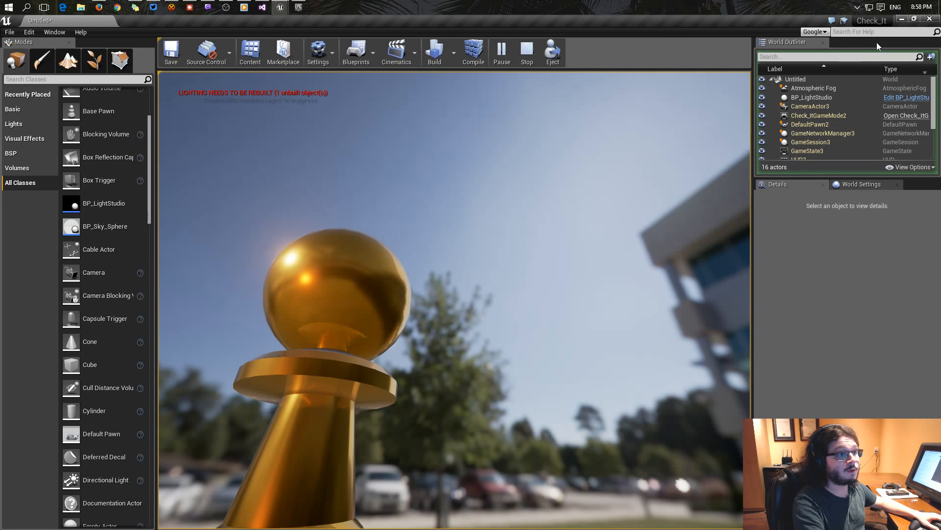
# Search Windows for "blender", launch Blender, and dismiss its splash screen to reach the default scene.
pyautogui.click(30, 8)
pyautogui.write('blender')
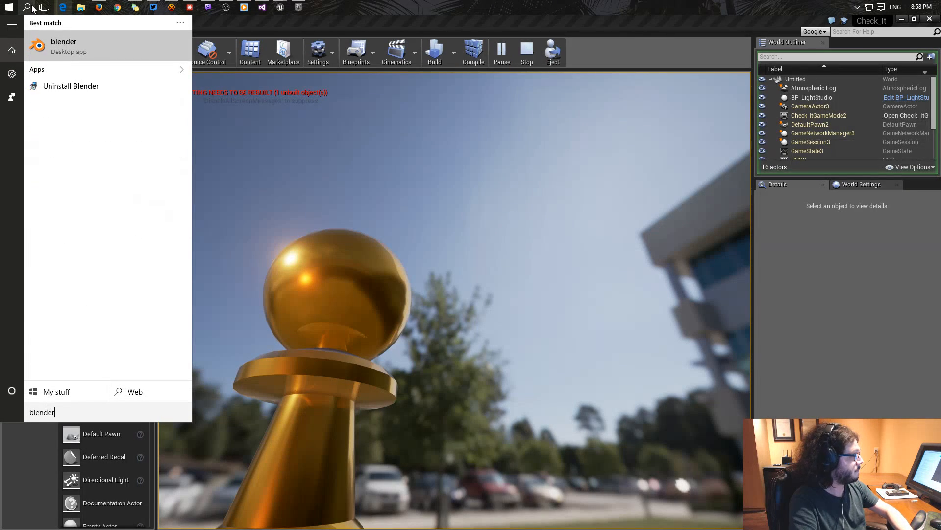
pyautogui.press('Return')
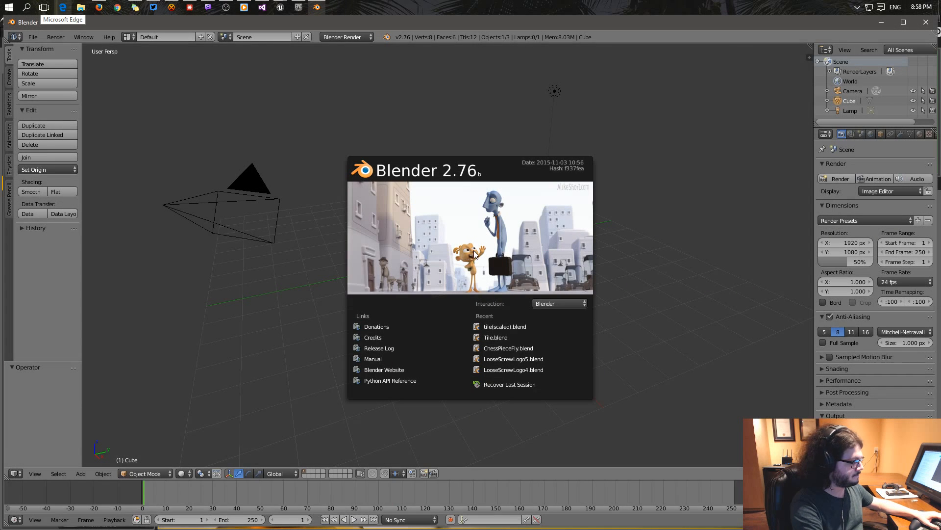
pyautogui.click(553, 125)
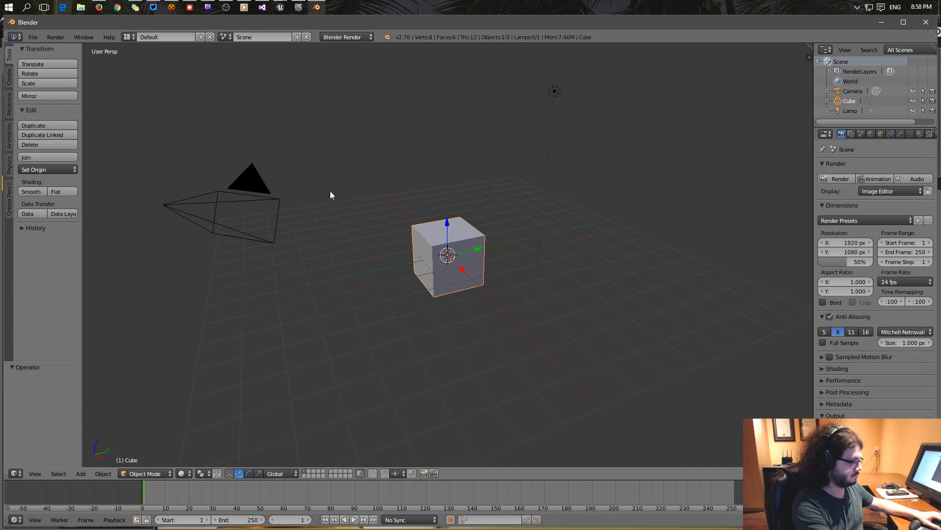
pyautogui.moveTo(407, 214); pyautogui.dragTo(333, 189, button='middle')
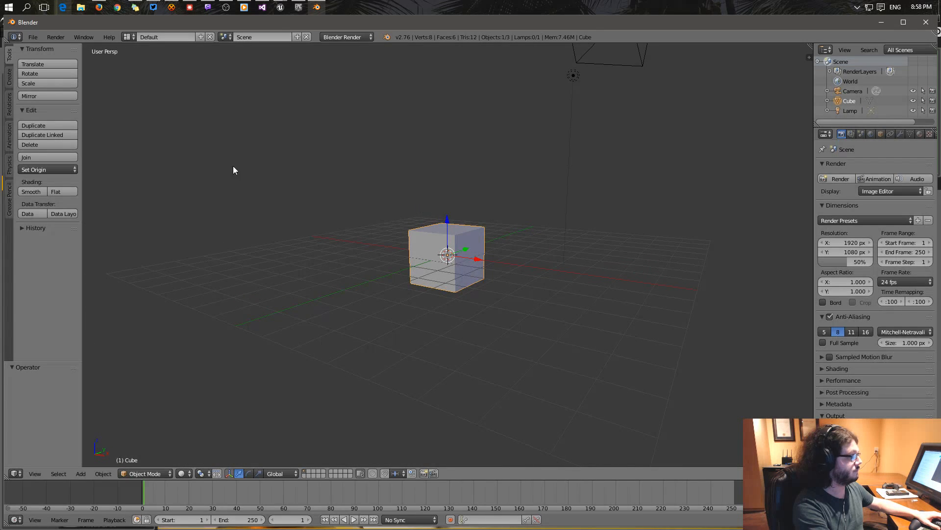
# Open piece_bishop(scaled).blend from C:\Unreal Projects\Models and view the bishop from all sides, including its underside.
pyautogui.click(33, 37)
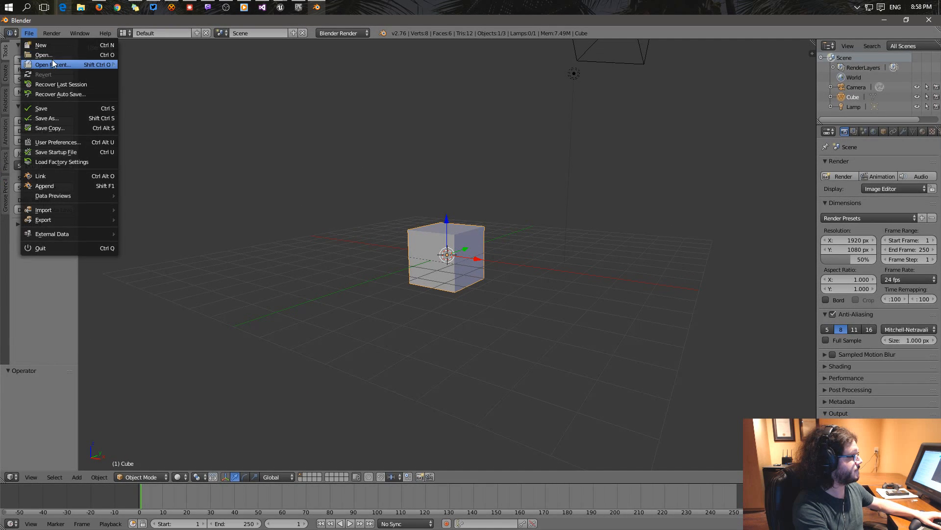
pyautogui.click(50, 57)
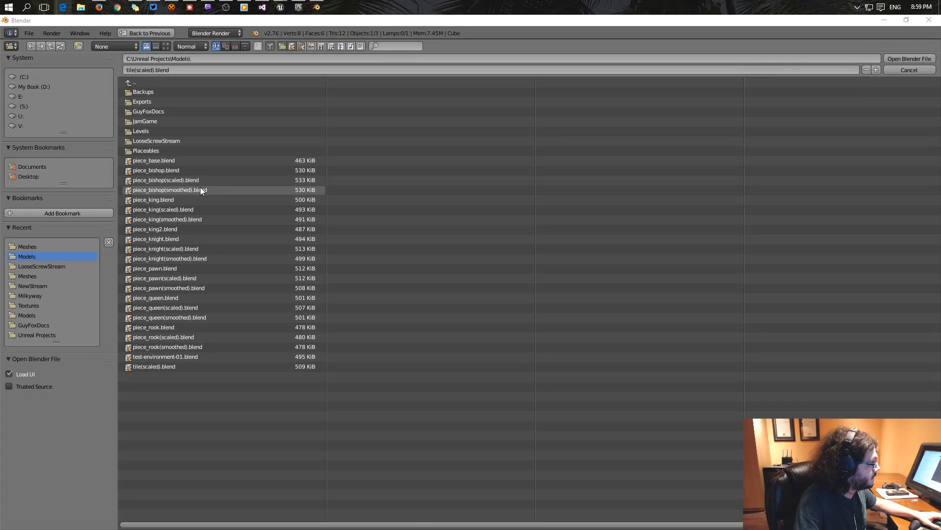
pyautogui.doubleClick(178, 180)
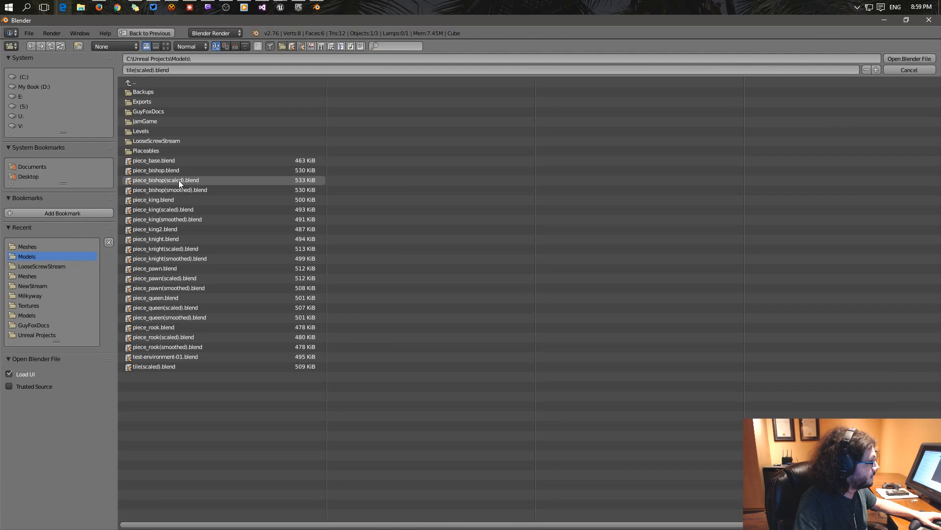
pyautogui.moveTo(282, 217); pyautogui.dragTo(361, 194, button='middle')
pyautogui.moveTo(461, 250); pyautogui.dragTo(396, 274, button='middle')
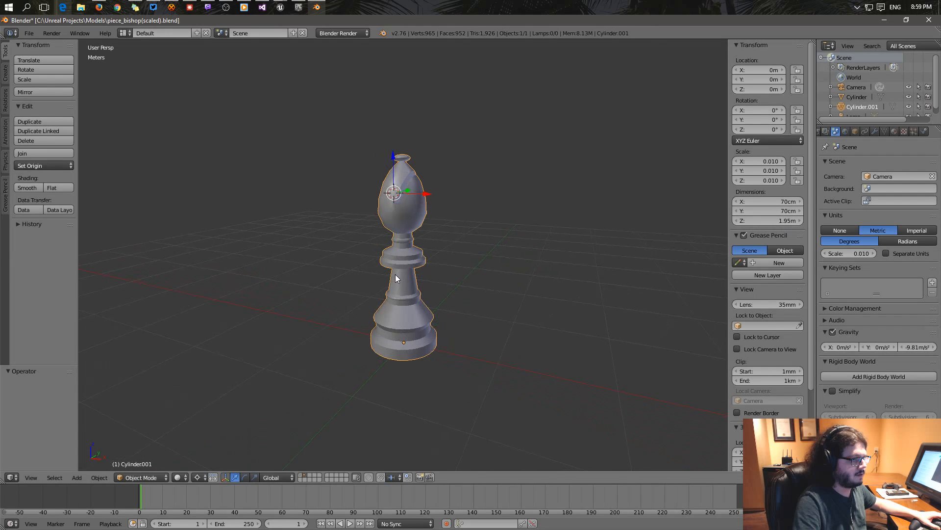
pyautogui.moveTo(539, 275); pyautogui.dragTo(368, 356, button='middle')
# Put the bishop in Edit Mode, select an edge on the rim of its base, and examine it up close.
pyautogui.click(155, 477)
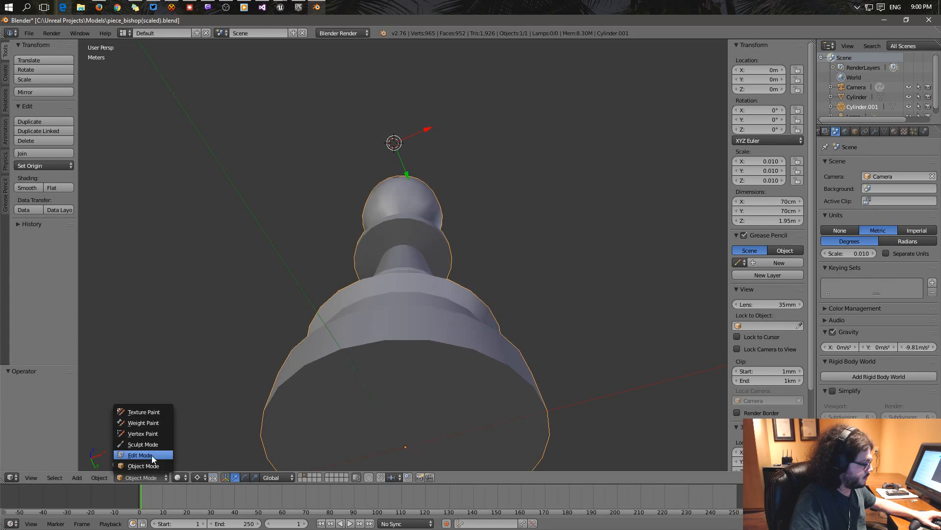
pyautogui.click(151, 455)
pyautogui.moveTo(354, 398); pyautogui.dragTo(407, 343, button='middle')
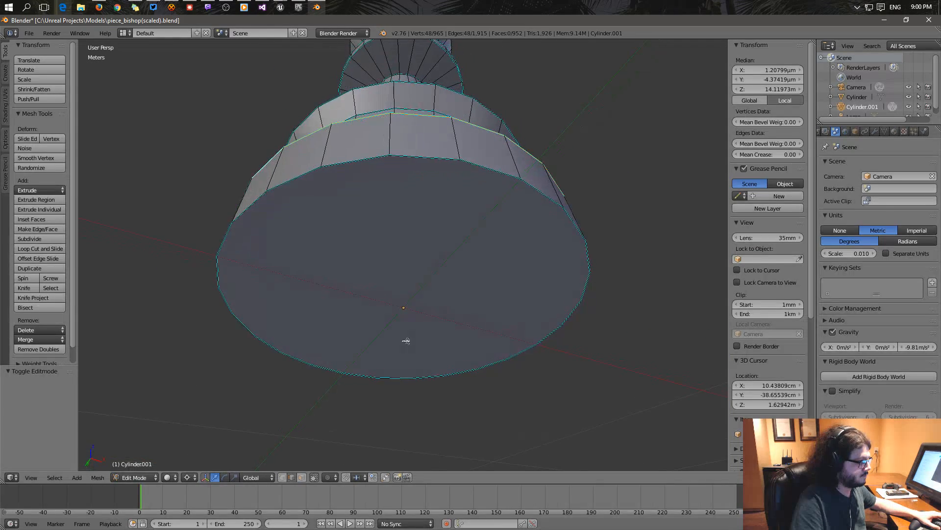
pyautogui.rightClick(373, 153)
pyautogui.press('KP_Decimal')
pyautogui.moveTo(392, 195); pyautogui.dragTo(299, 285, button='middle')
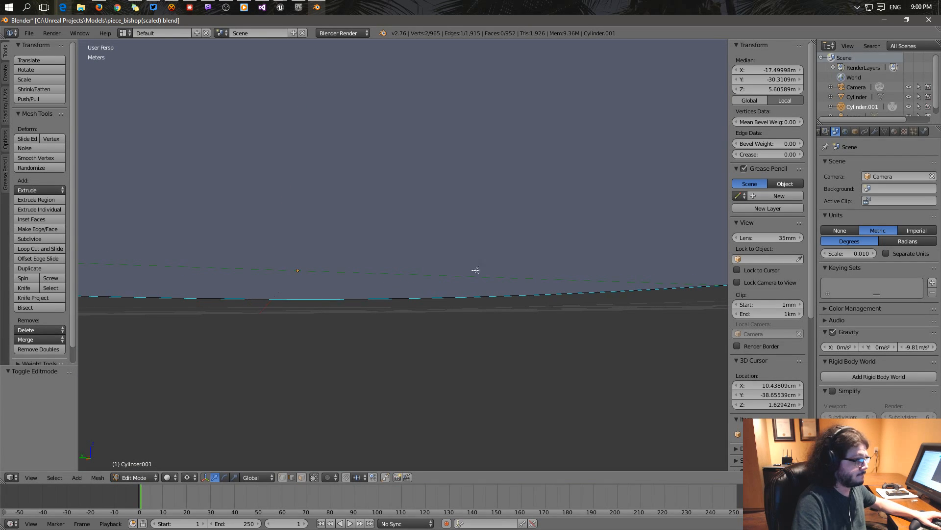
pyautogui.scroll(-1, 873, 82)
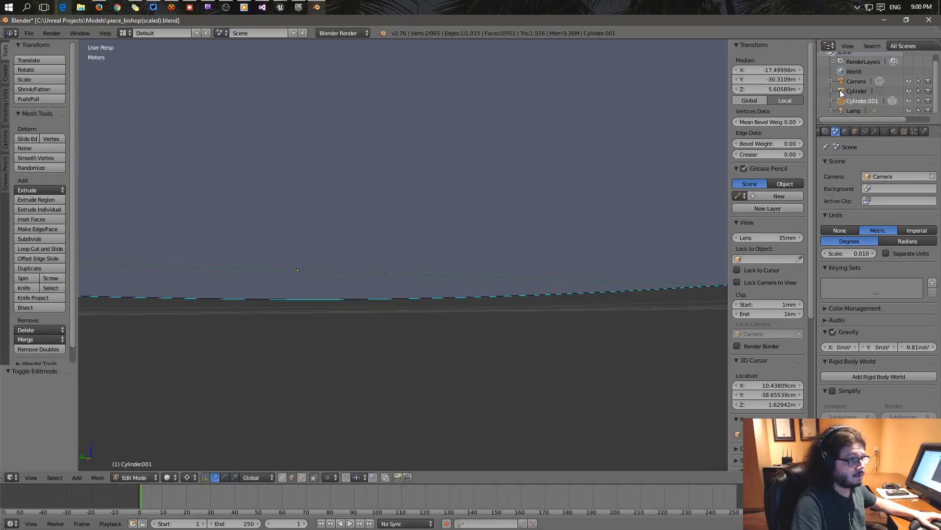
# Return to Object Mode, select Cylinder and Cylinder.001 in turn to compare them, and toggle the visibility of Cylinder.001 off and on.
pyautogui.click(148, 478)
pyautogui.click(146, 464)
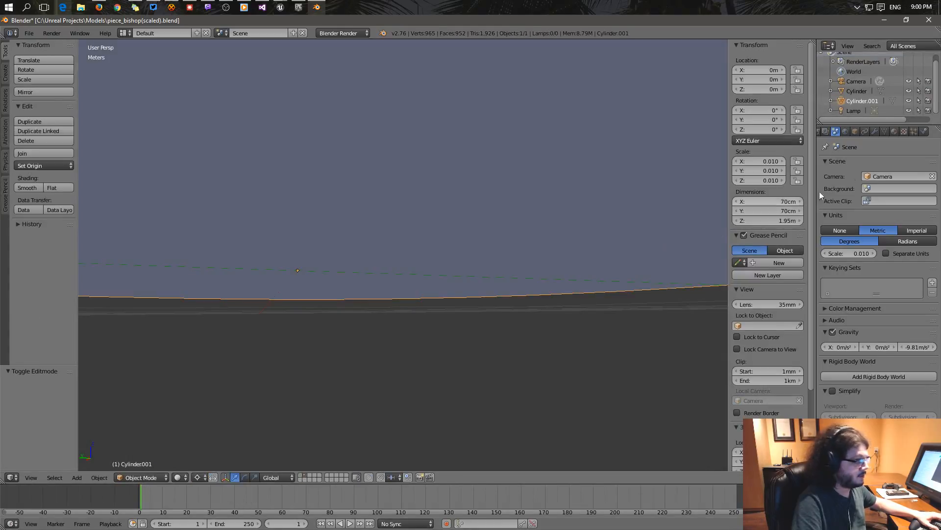
pyautogui.click(842, 91)
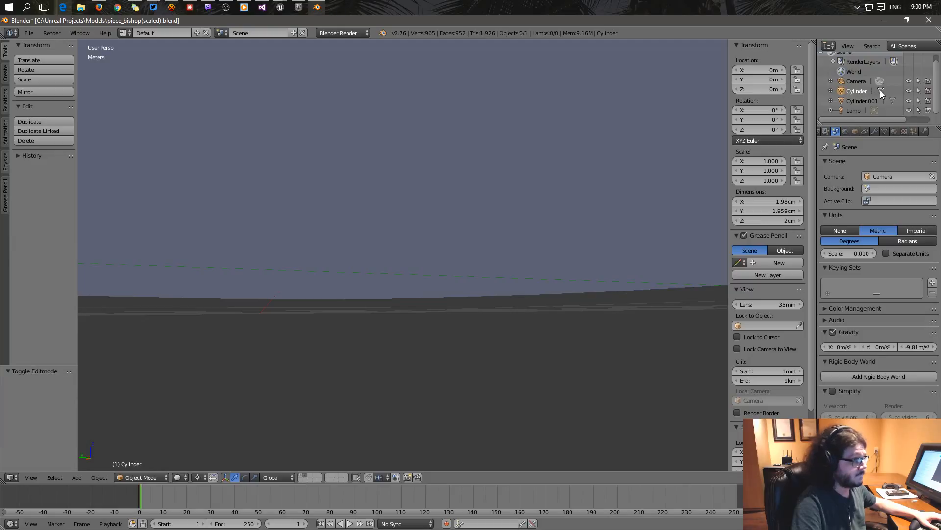
pyautogui.click(873, 99)
pyautogui.click(860, 93)
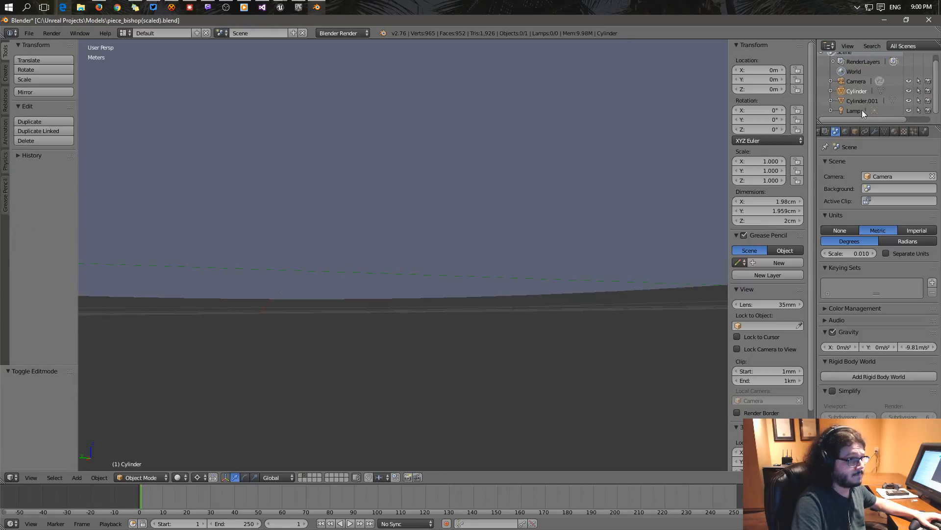
pyautogui.click(851, 101)
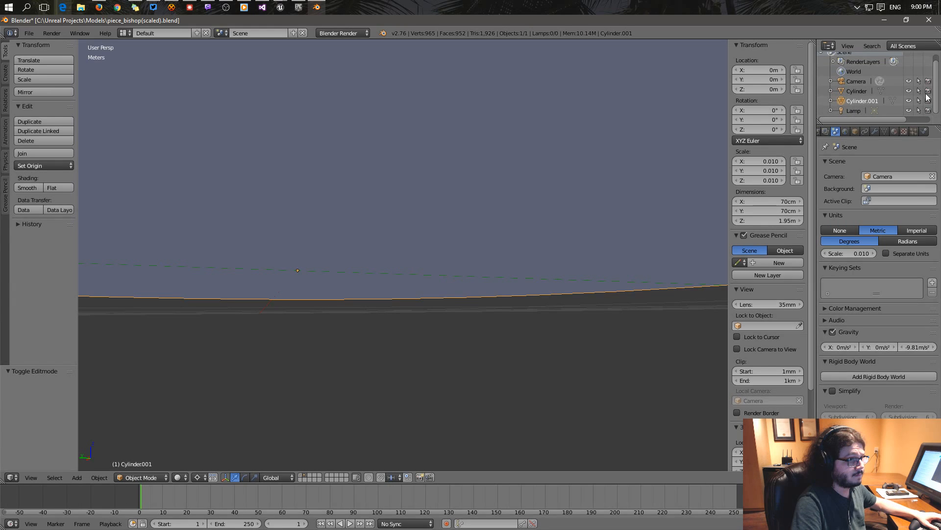
pyautogui.click(908, 101)
pyautogui.click(908, 101)
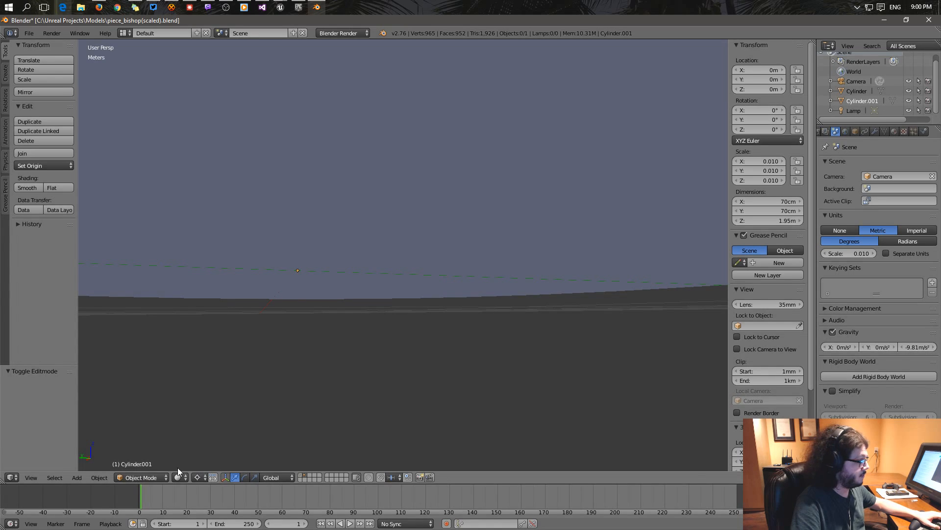
# Re-enter Edit Mode on Cylinder.001, select the bishop's bottom face in face select mode, and inspect the base around it.
pyautogui.click(142, 477)
pyautogui.click(141, 457)
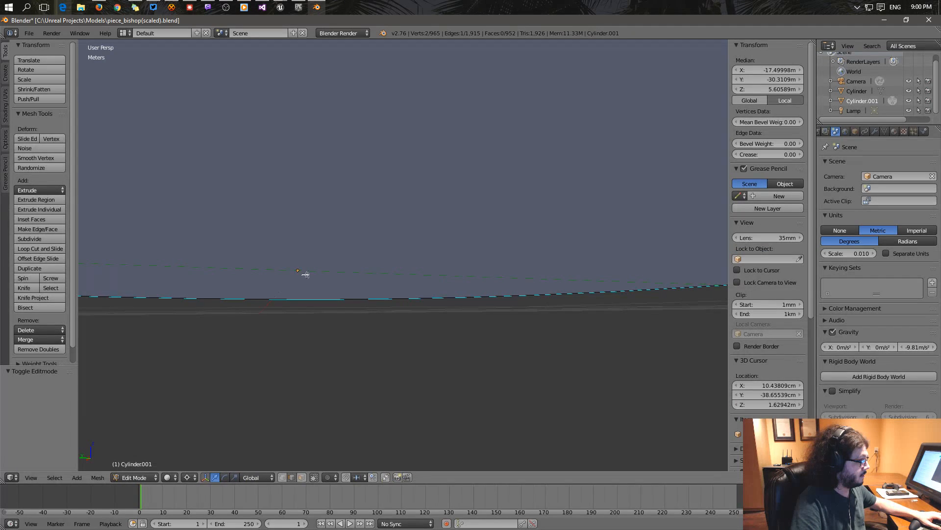
pyautogui.click(300, 477)
pyautogui.rightClick(297, 270)
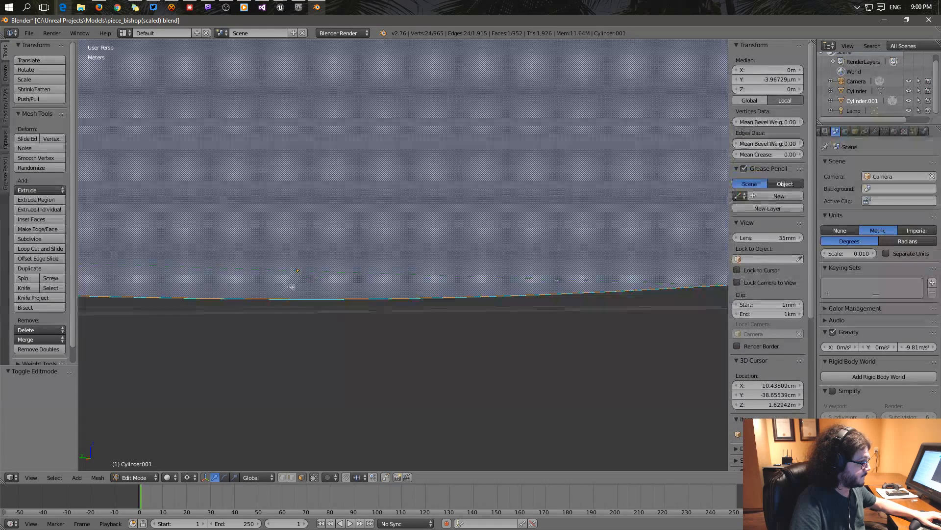
pyautogui.press('KP_Decimal')
pyautogui.scroll(10, 355, 302)
pyautogui.moveTo(338, 263); pyautogui.dragTo(290, 271, button='middle')
pyautogui.scroll(-15, 386, 282)
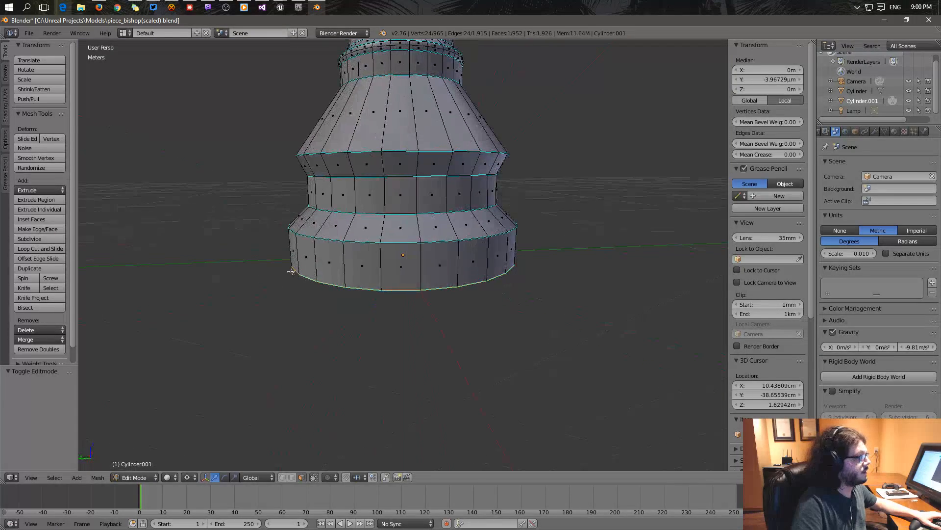
# Open piece_bishop(smoothed).blend from the Models folder and inspect the smoothed bishop from its base up to its head.
pyautogui.click(30, 33)
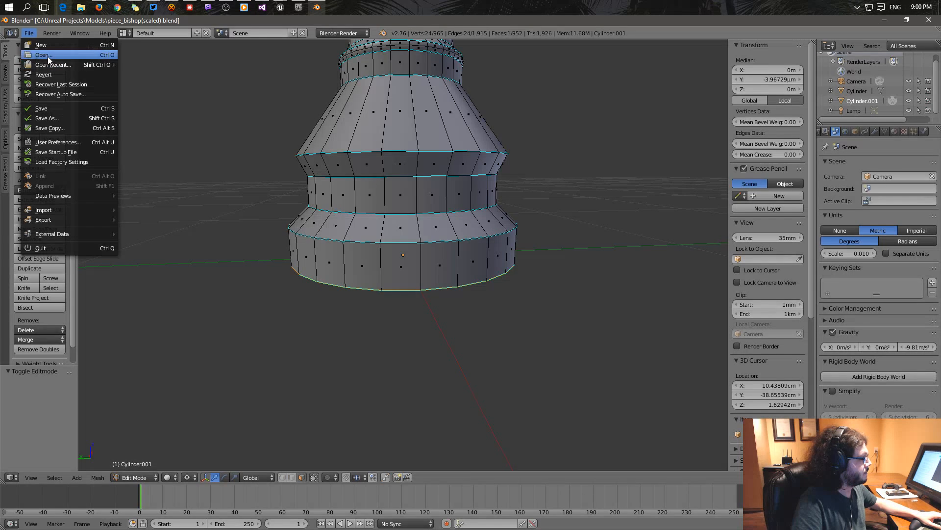
pyautogui.click(48, 57)
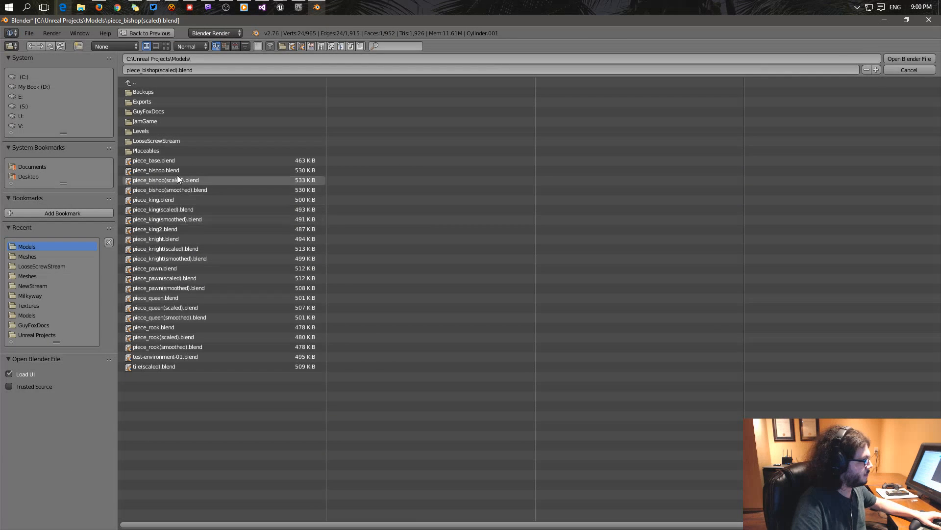
pyautogui.doubleClick(190, 192)
pyautogui.moveTo(342, 295); pyautogui.dragTo(354, 192, button='middle')
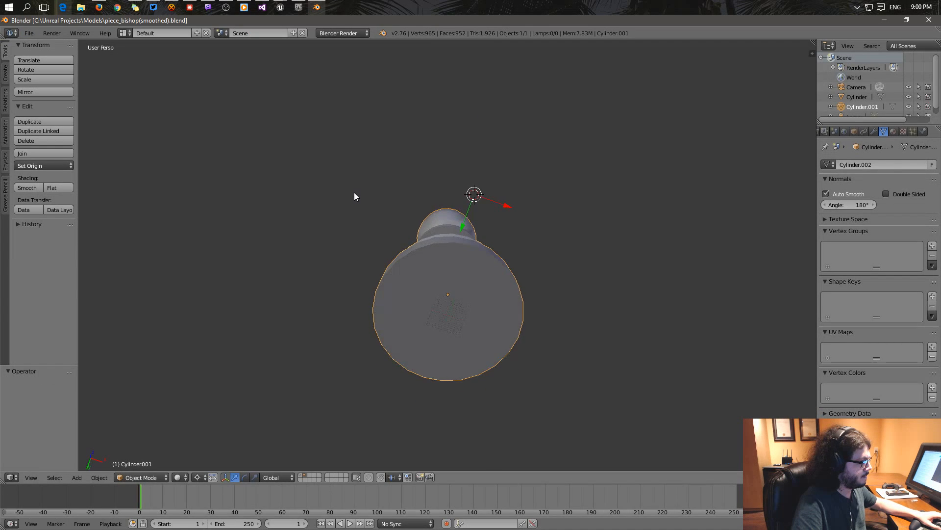
pyautogui.scroll(5, 403, 283)
pyautogui.moveTo(403, 283); pyautogui.dragTo(426, 326, button='middle')
pyautogui.scroll(-5, 431, 354)
pyautogui.scroll(1, 437, 364)
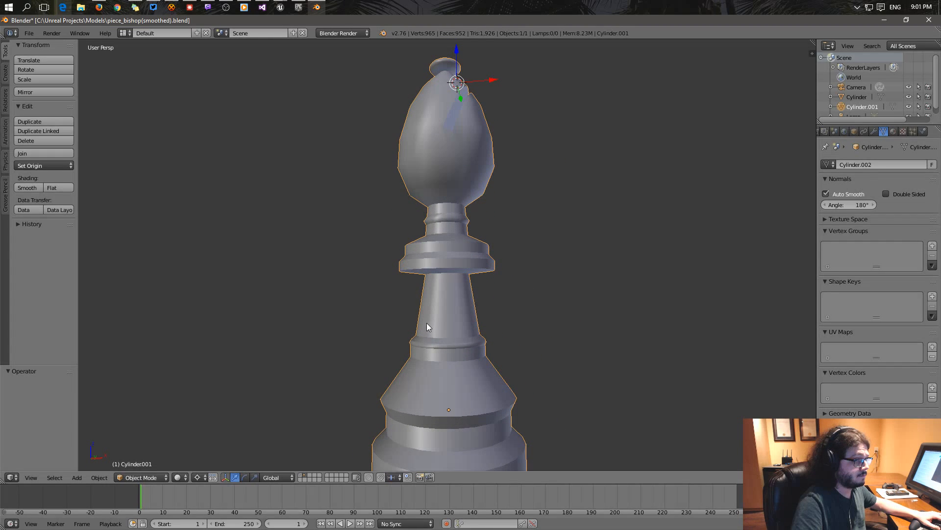
# Display the smoothed bishop's transform properties and check its scale and dimensions.
pyautogui.scroll(2, 838, 131)
pyautogui.click(845, 131)
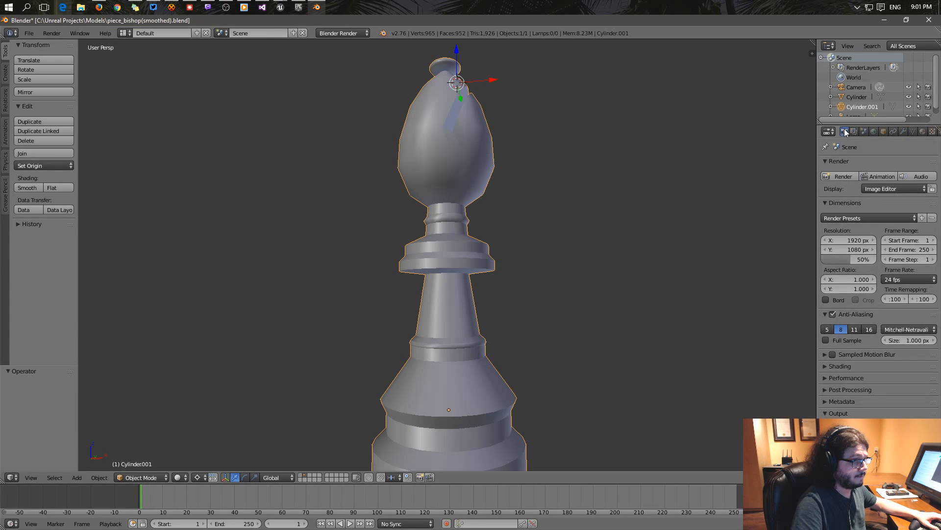
pyautogui.click(853, 132)
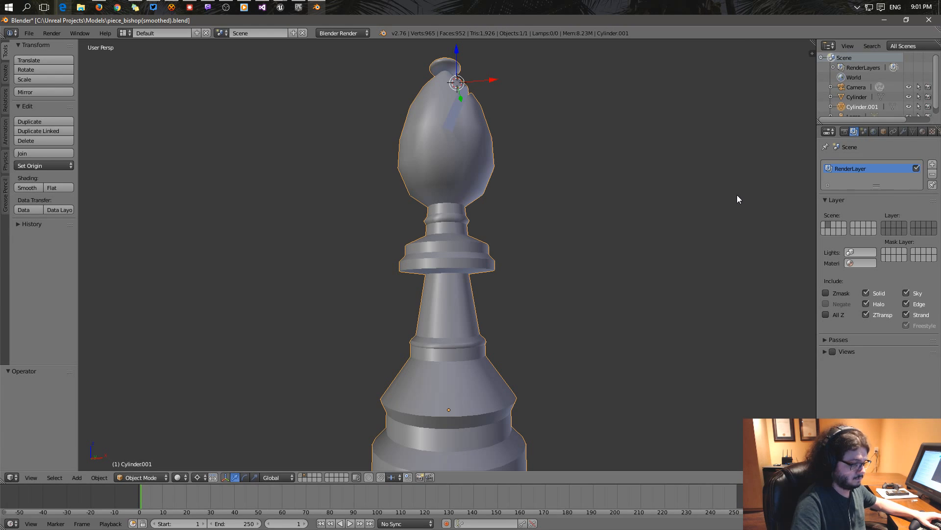
pyautogui.press('n')
pyautogui.moveTo(596, 280); pyautogui.dragTo(430, 276, button='middle')
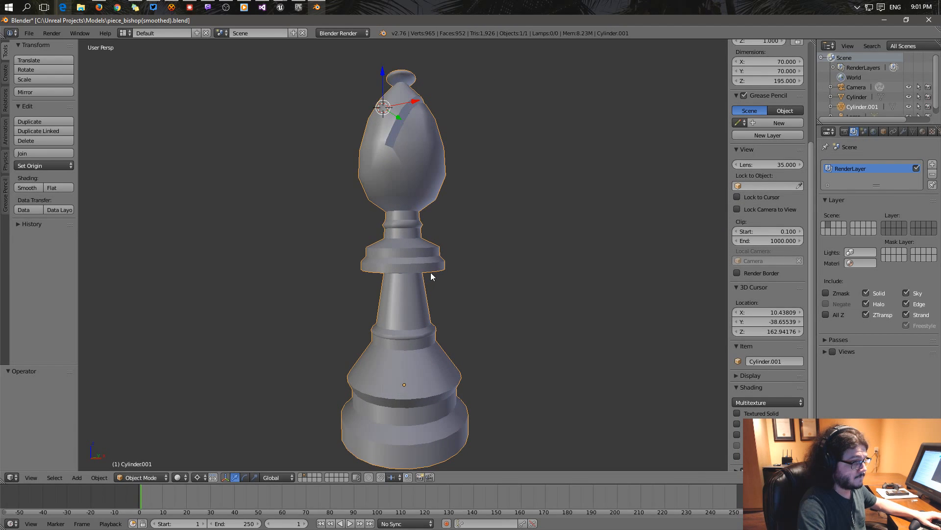
pyautogui.scroll(6, 769, 172)
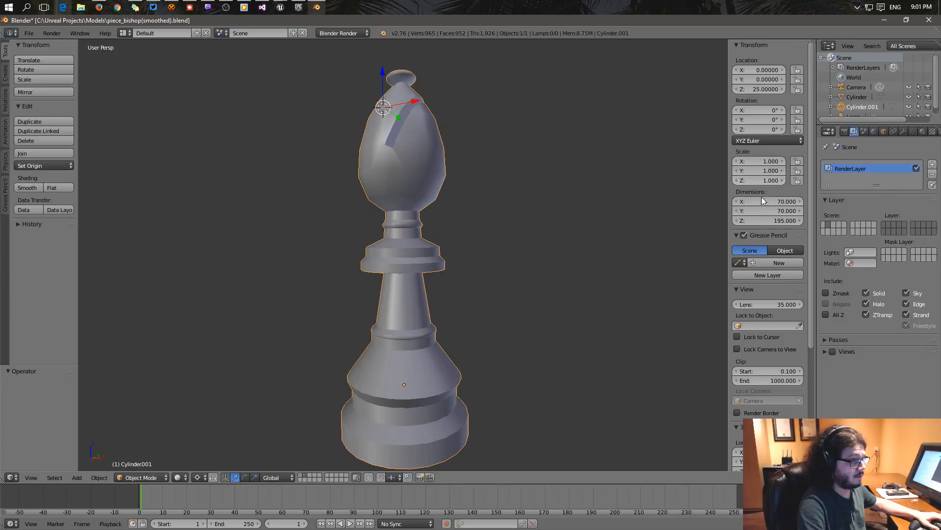
pyautogui.moveTo(421, 240); pyautogui.dragTo(396, 257, button='middle')
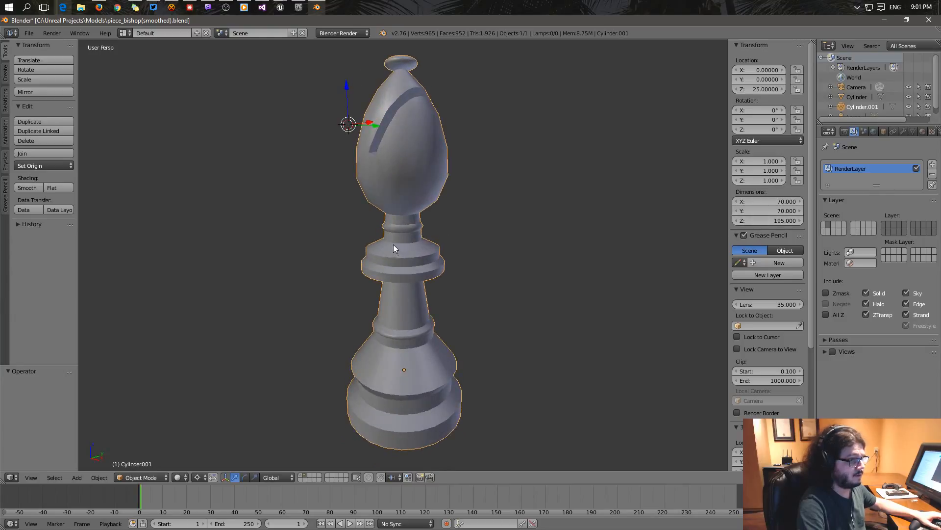
# Set the scene units to Metric with a scale of 0.01, and inspect the bishop from underneath its base.
pyautogui.click(874, 131)
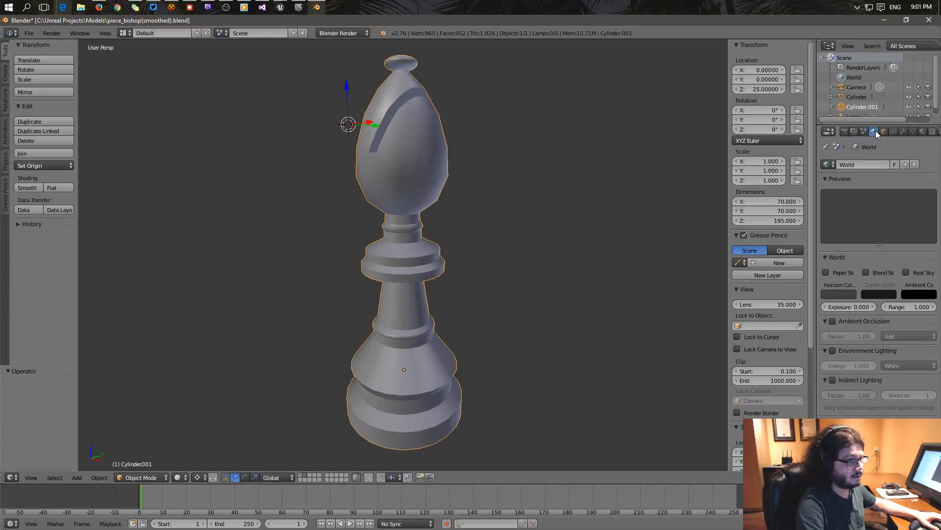
pyautogui.click(864, 132)
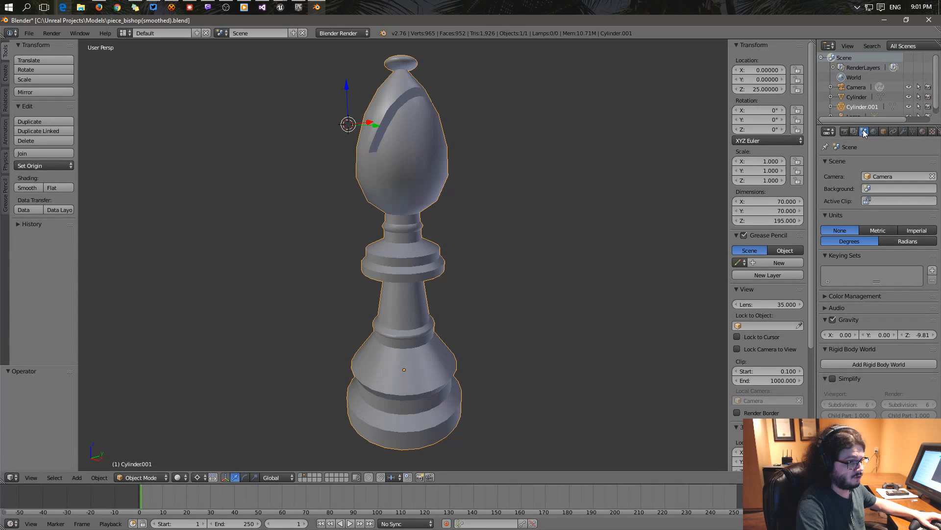
pyautogui.moveTo(432, 275); pyautogui.dragTo(448, 264, button='middle')
pyautogui.click(877, 230)
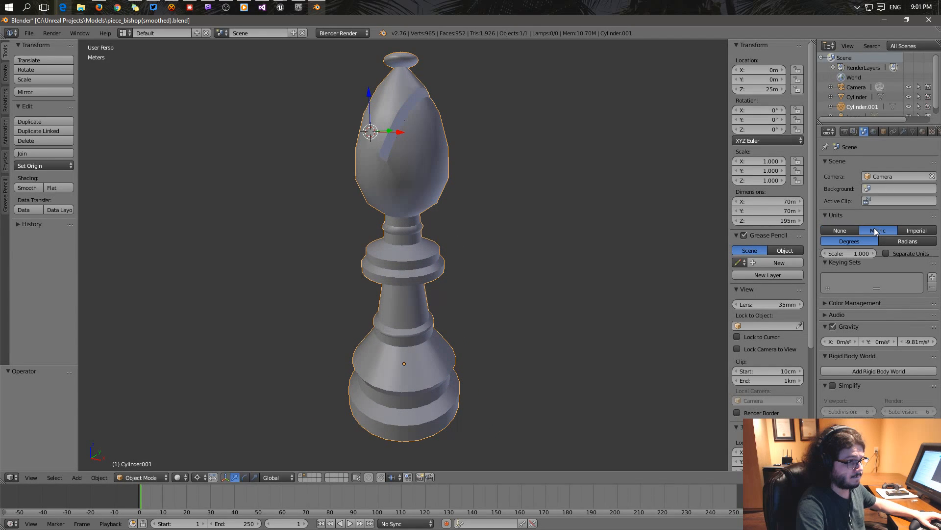
pyautogui.click(862, 253)
pyautogui.write('0.01')
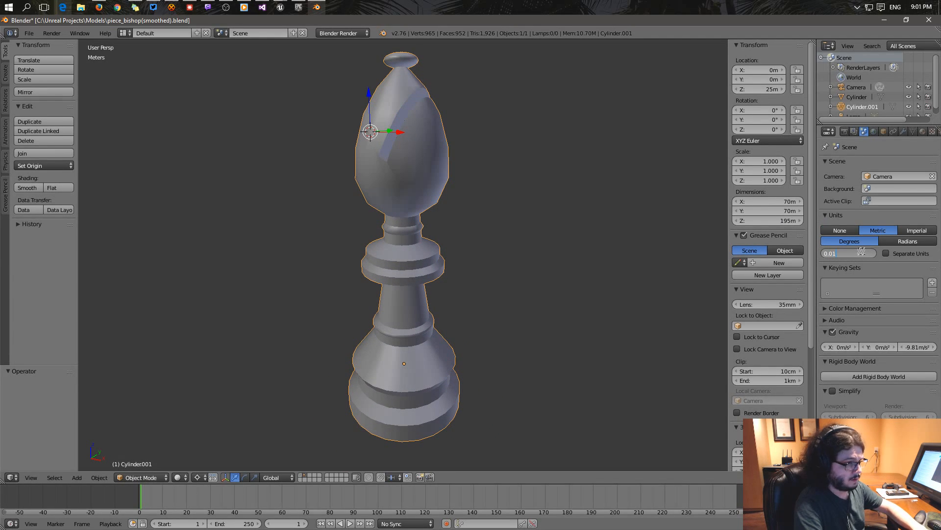
pyautogui.press('Return')
pyautogui.moveTo(465, 238); pyautogui.dragTo(398, 265, button='middle')
pyautogui.scroll(-3, 364, 312)
pyautogui.scroll(6, 389, 242)
pyautogui.scroll(-4, 396, 263)
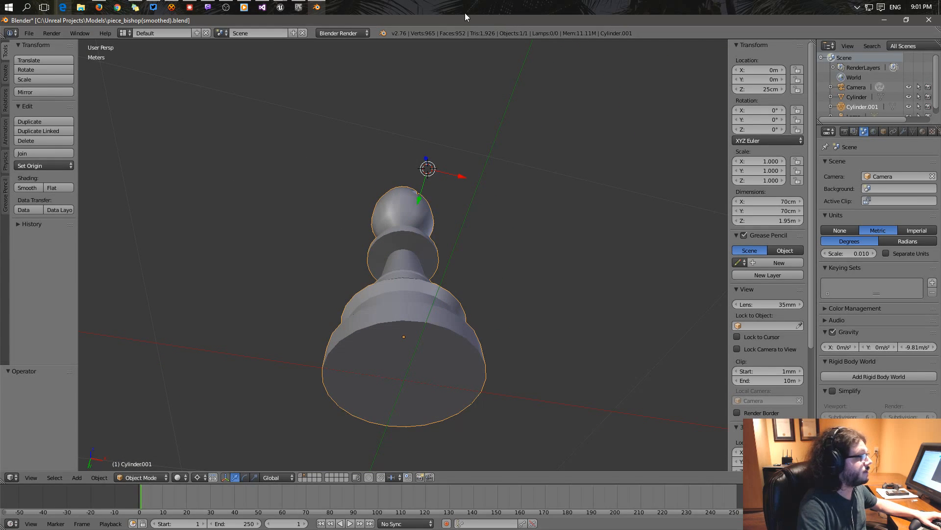
# Switch to the Check_It project in Unreal Editor and examine the lighting on the gold pawn's underside, base and head during play.
pyautogui.moveTo(280, 6)
pyautogui.click(305, 48)
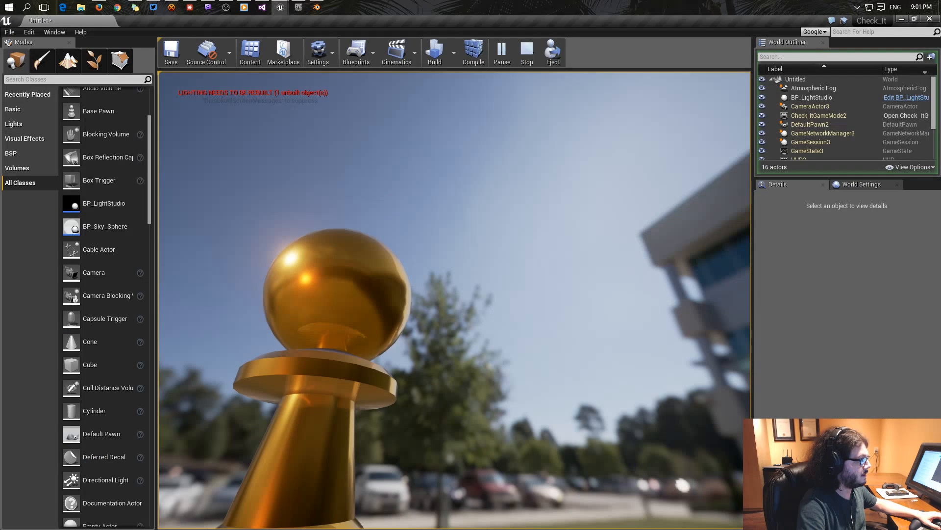
pyautogui.press('a')
pyautogui.press('q')
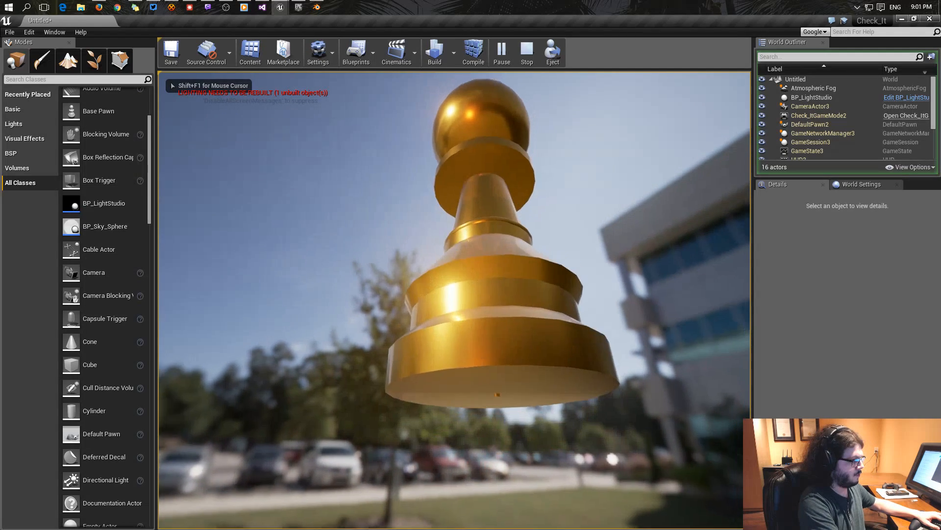
pyautogui.press('w')
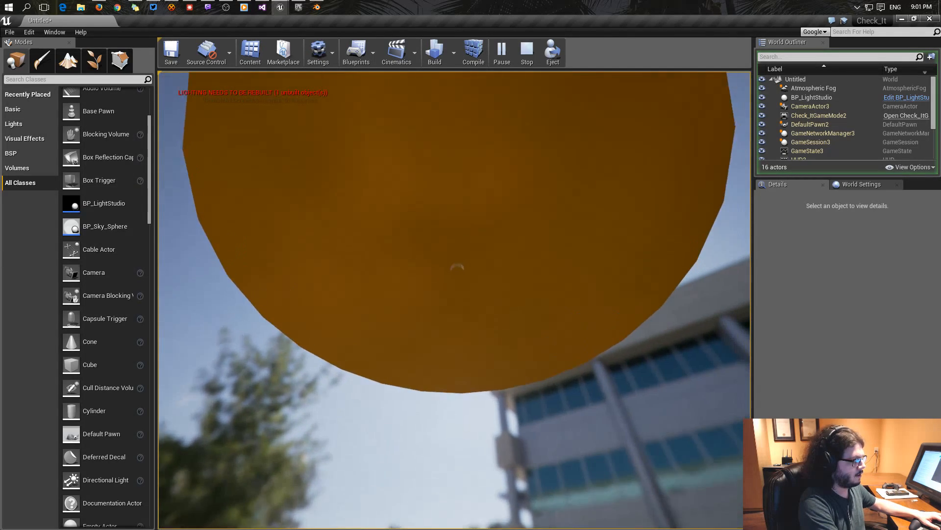
pyautogui.press('s')
pyautogui.press('w')
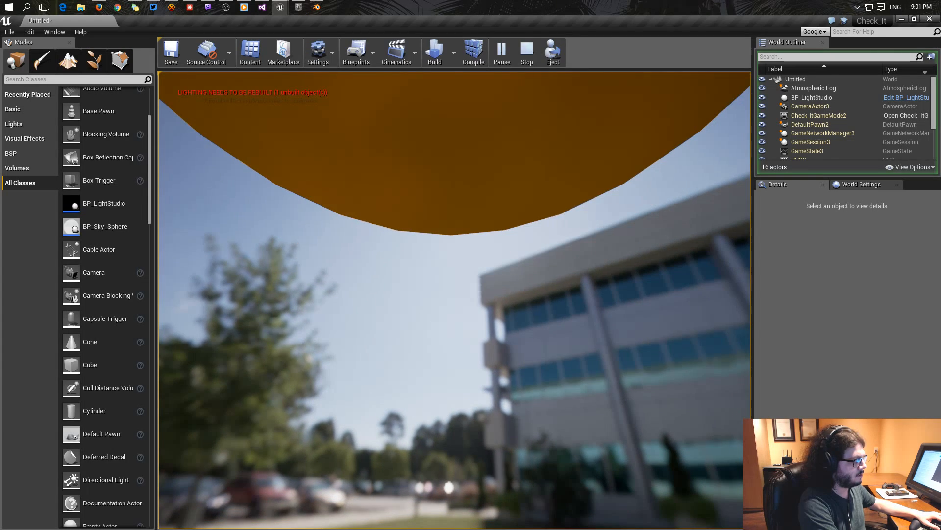
pyautogui.press('s')
pyautogui.press('w')
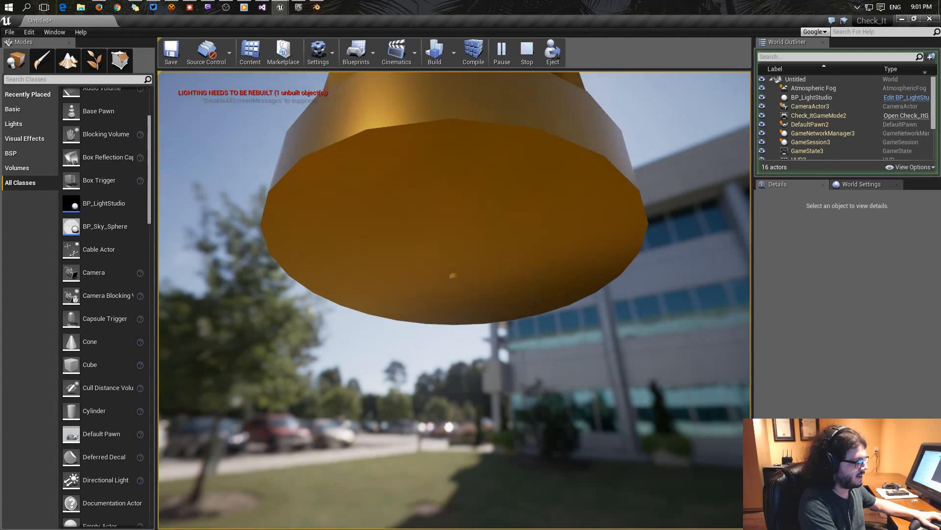
pyautogui.press('s')
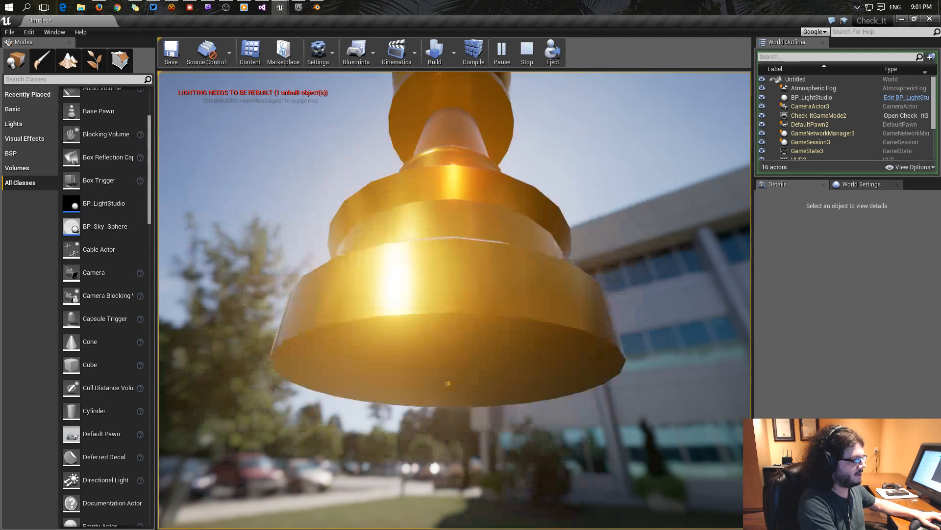
pyautogui.press('w')
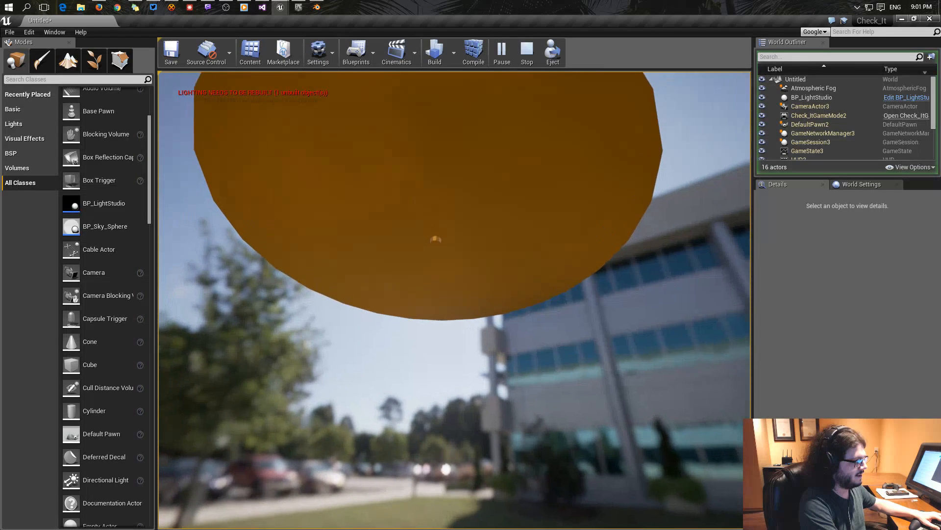
pyautogui.press('s')
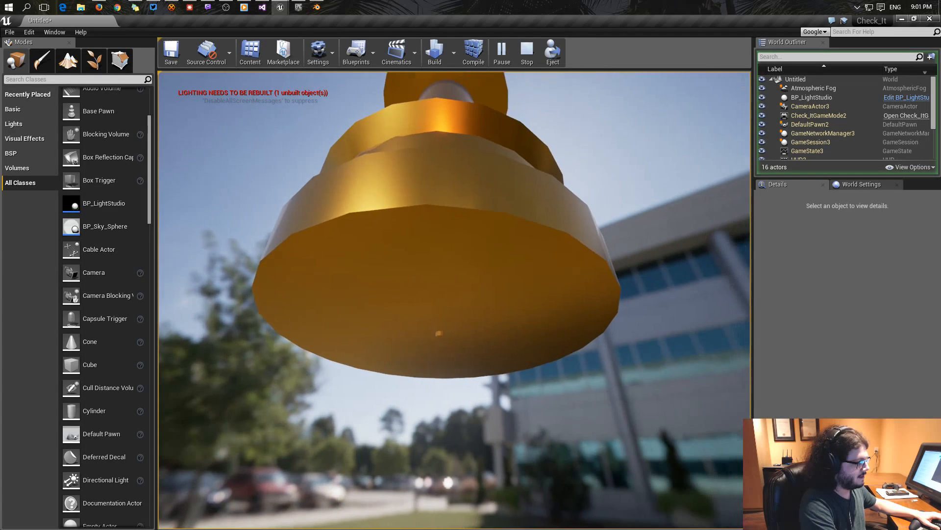
pyautogui.press('e')
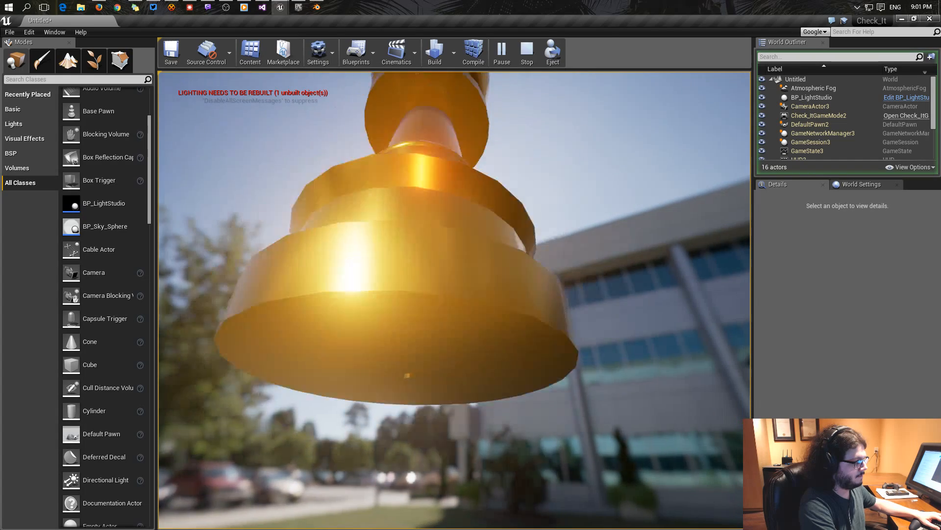
pyautogui.press('q')
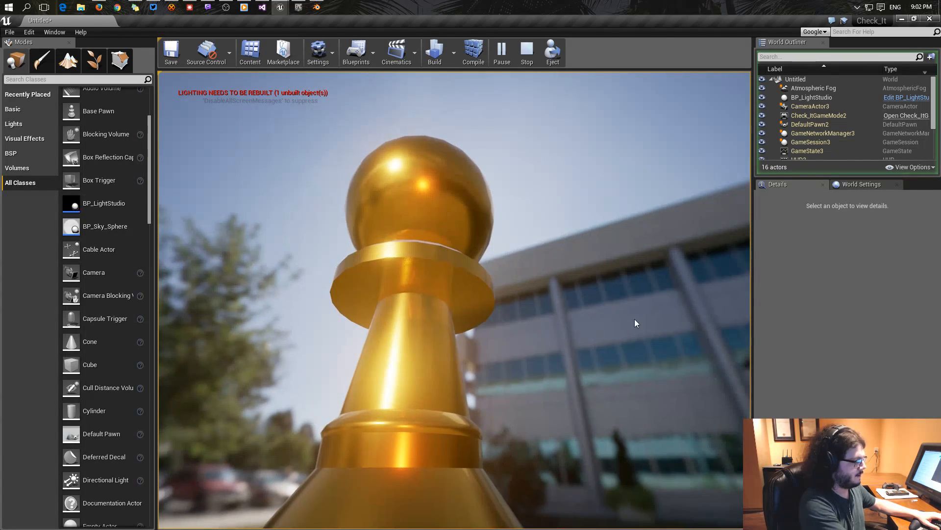
pyautogui.press('Escape')
# Return to Blender and inspect the smoothed bishop from the side, up close and from farther away.
pyautogui.click(901, 20)
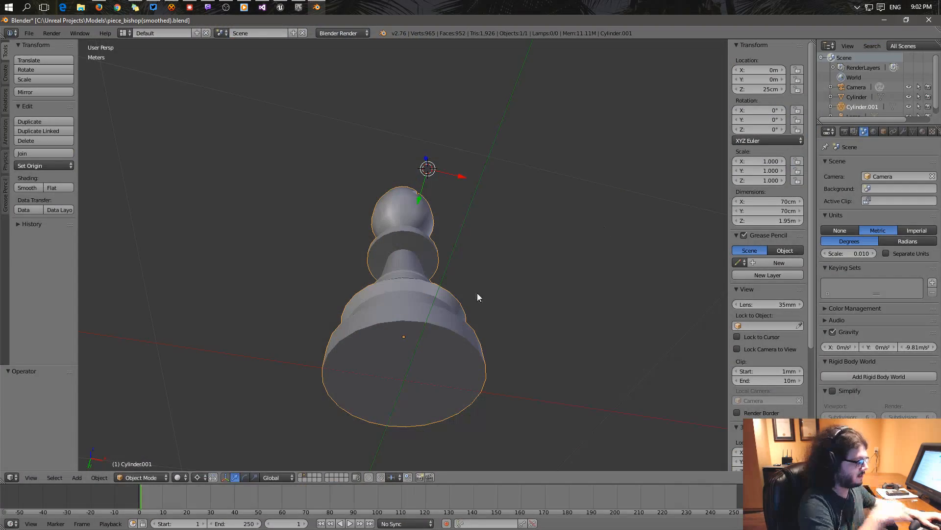
pyautogui.moveTo(401, 292); pyautogui.dragTo(328, 350, button='middle')
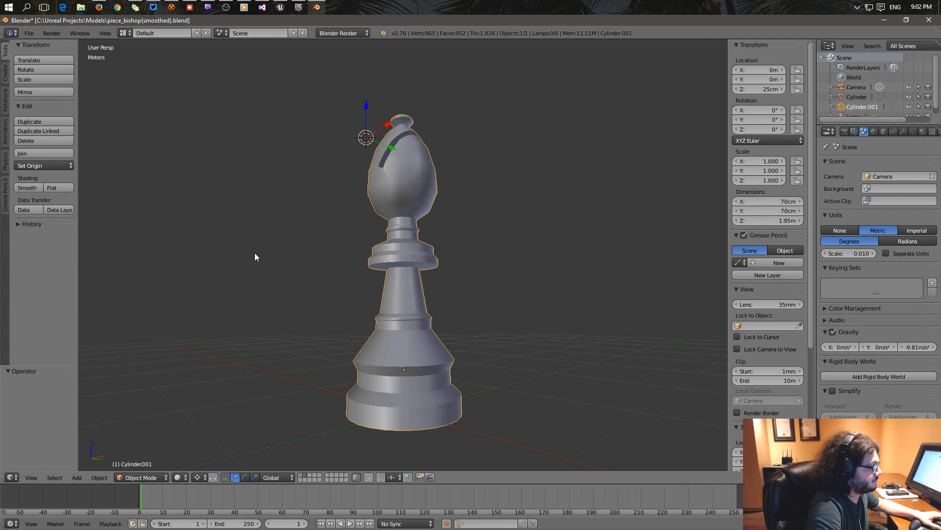
pyautogui.moveTo(255, 257); pyautogui.dragTo(315, 227, button='middle')
pyautogui.scroll(7, 347, 306)
pyautogui.moveTo(346, 362); pyautogui.dragTo(379, 316, button='middle')
pyautogui.scroll(-5, 379, 316)
pyautogui.scroll(-4, 378, 317)
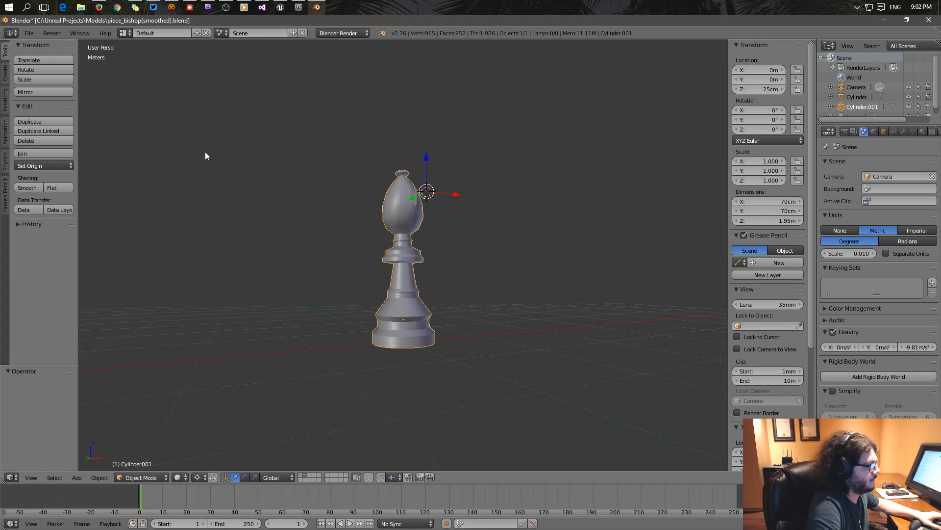
# Reopen the recent file piece_bishop(scaled).blend and inspect the scaled bishop's shading up close.
pyautogui.click(29, 33)
pyautogui.moveTo(57, 210)
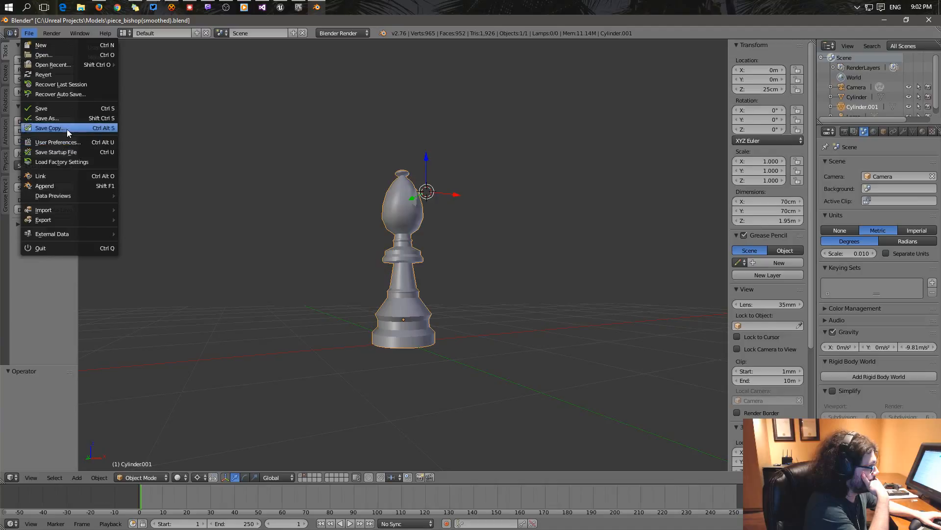
pyautogui.moveTo(75, 233)
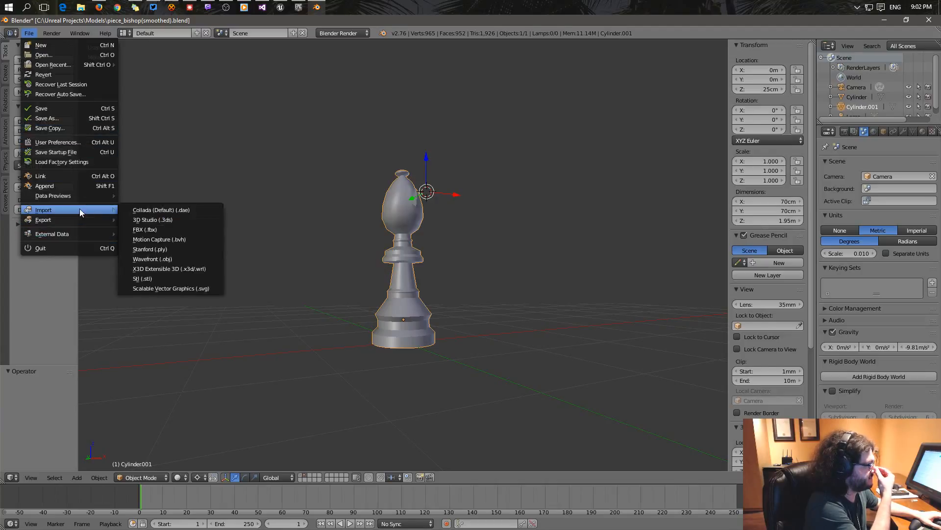
pyautogui.moveTo(55, 66)
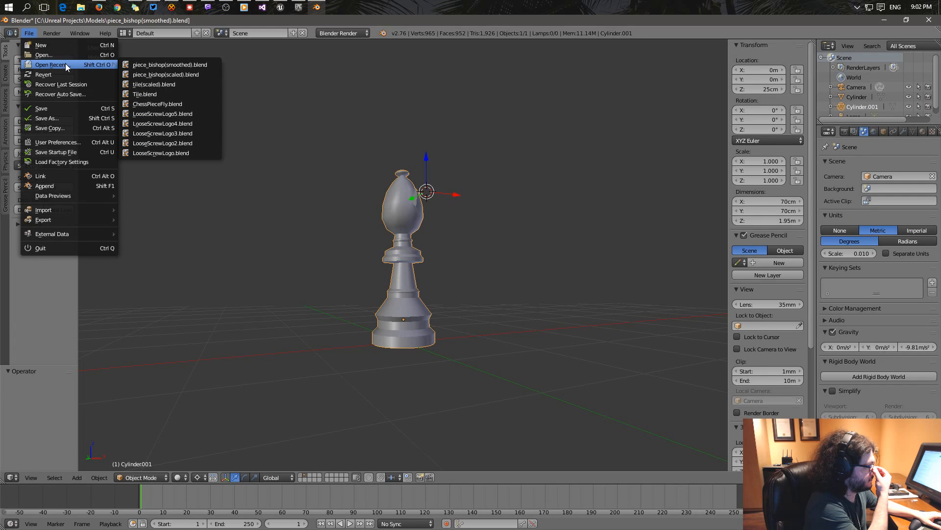
pyautogui.click(172, 75)
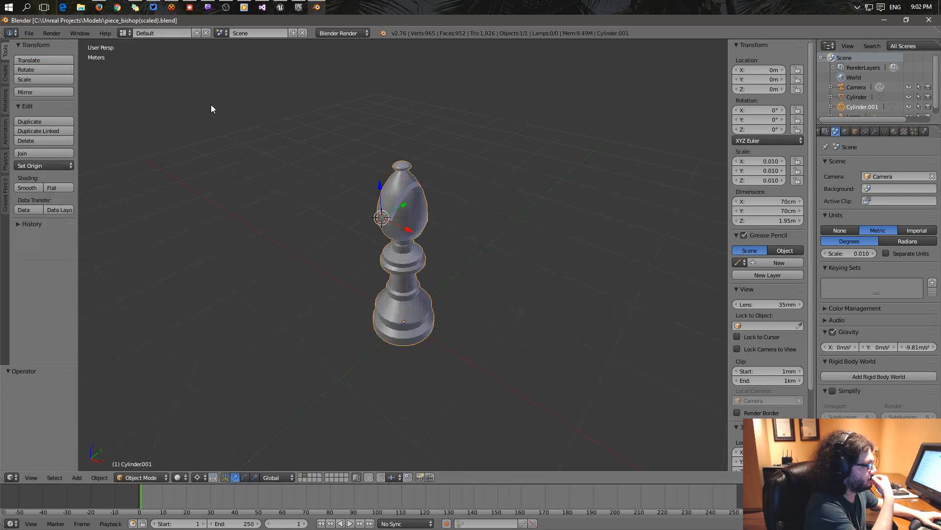
pyautogui.scroll(6, 349, 198)
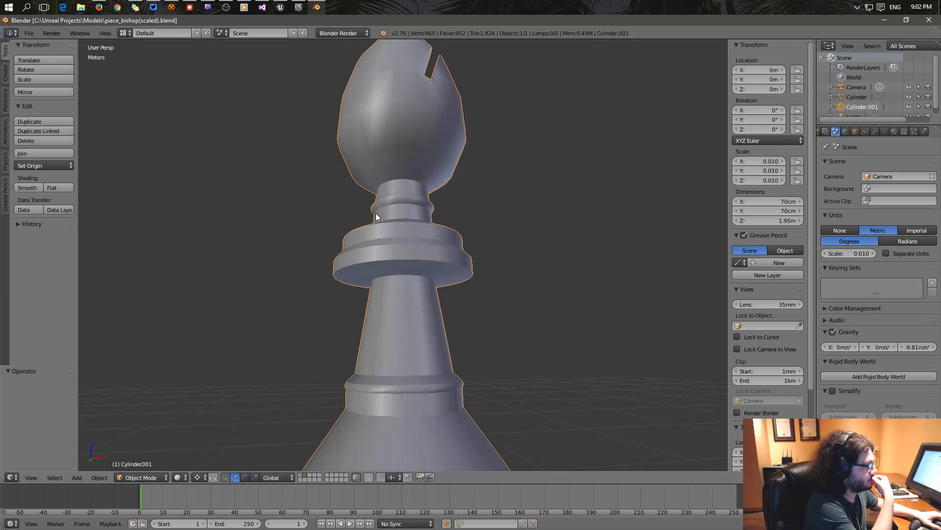
pyautogui.scroll(-6, 375, 215)
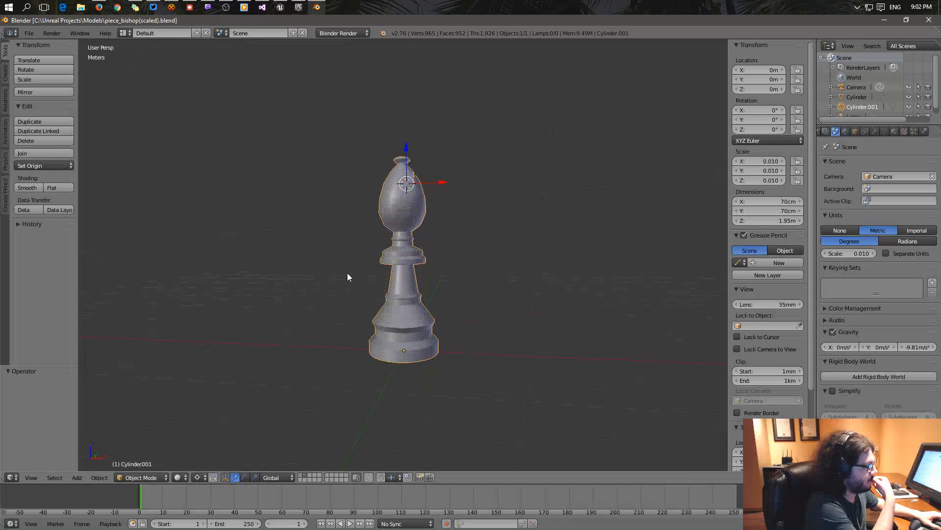
# Open piece_pawn(smoothed).blend from the Models folder and inspect the pawn from its base up to its head.
pyautogui.click(30, 34)
pyautogui.click(49, 51)
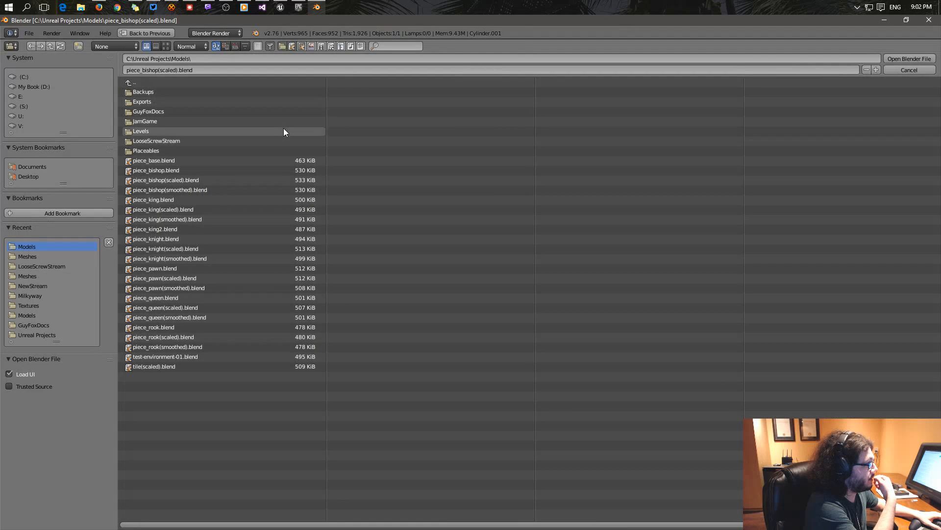
pyautogui.doubleClick(160, 290)
pyautogui.scroll(-3, 296, 284)
pyautogui.moveTo(363, 254); pyautogui.dragTo(374, 237, button='middle')
pyautogui.scroll(6, 374, 240)
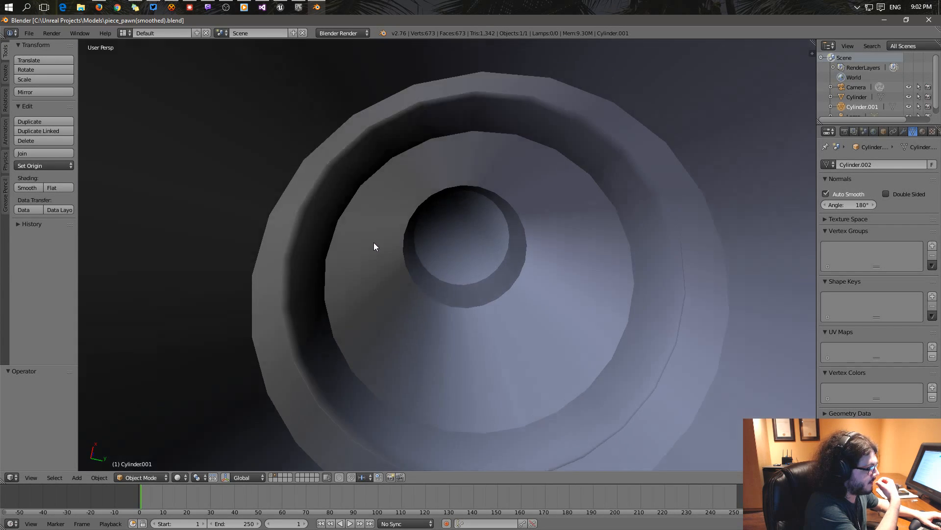
pyautogui.moveTo(374, 241); pyautogui.dragTo(379, 320, button='middle')
pyautogui.scroll(-5, 379, 319)
# Browse the Models folder for another model file to open.
pyautogui.click(29, 33)
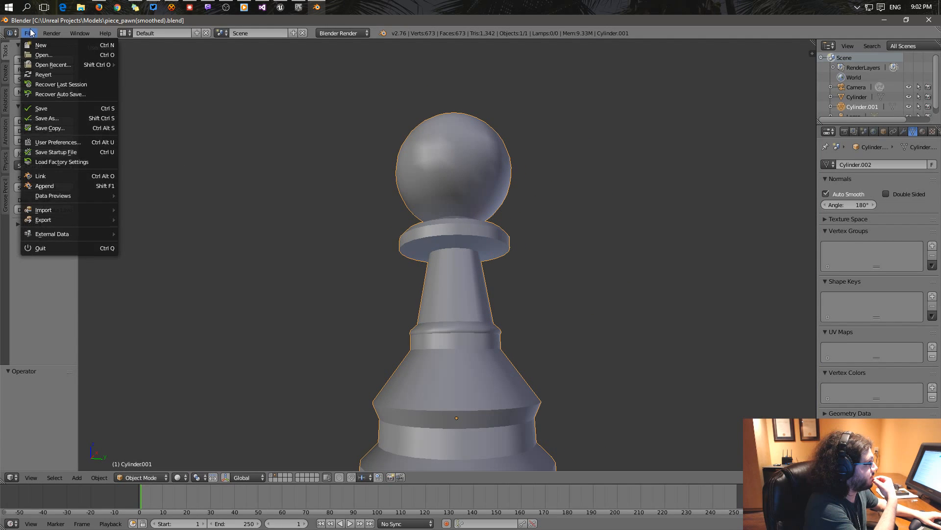
pyautogui.moveTo(76, 215)
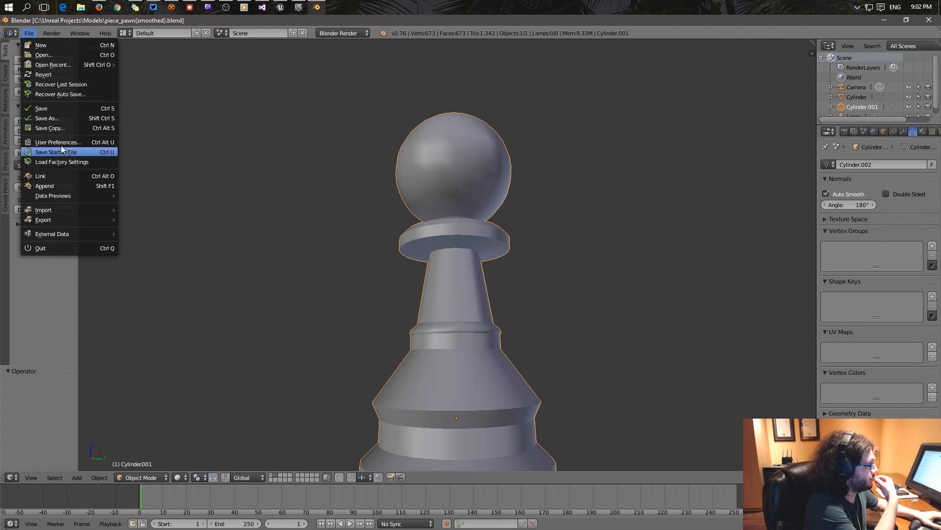
pyautogui.moveTo(57, 65)
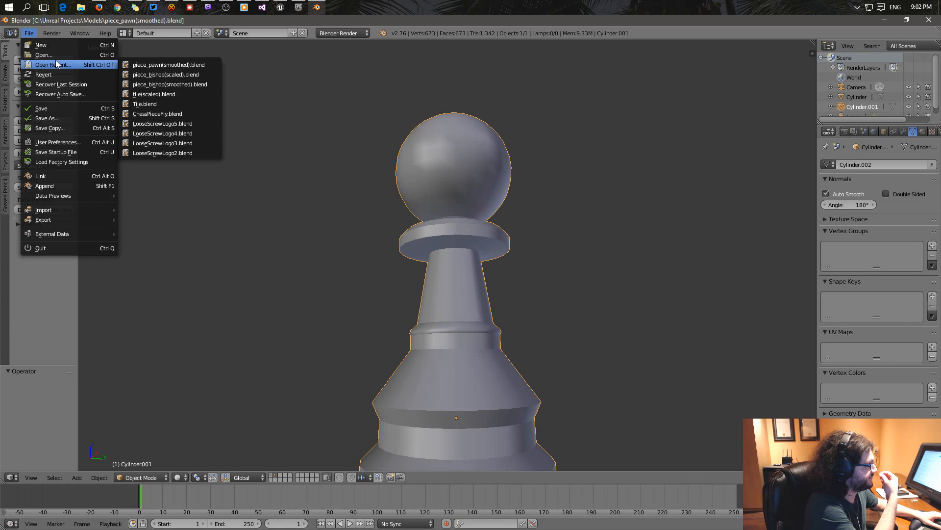
pyautogui.click(52, 54)
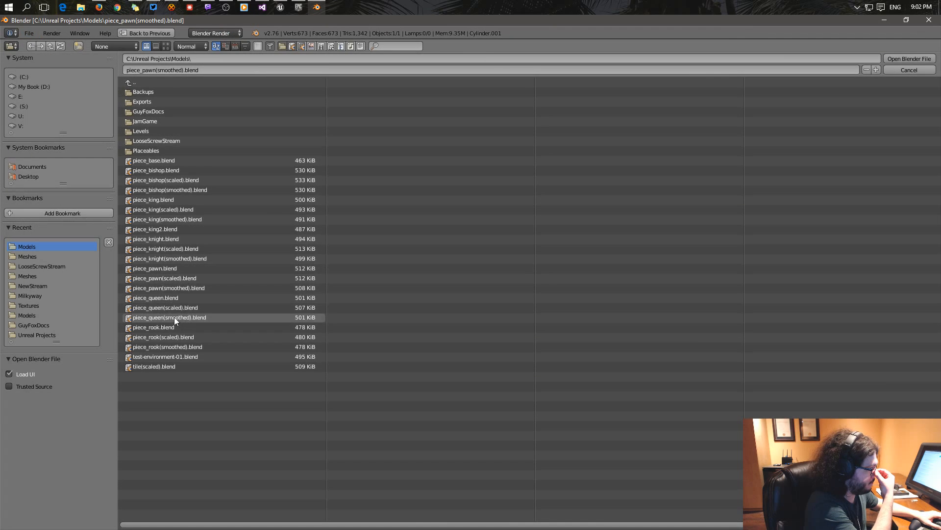
# Open piece_pawn(scaled).blend and examine the pawn's neck, collar and upper body from several angles.
pyautogui.doubleClick(166, 280)
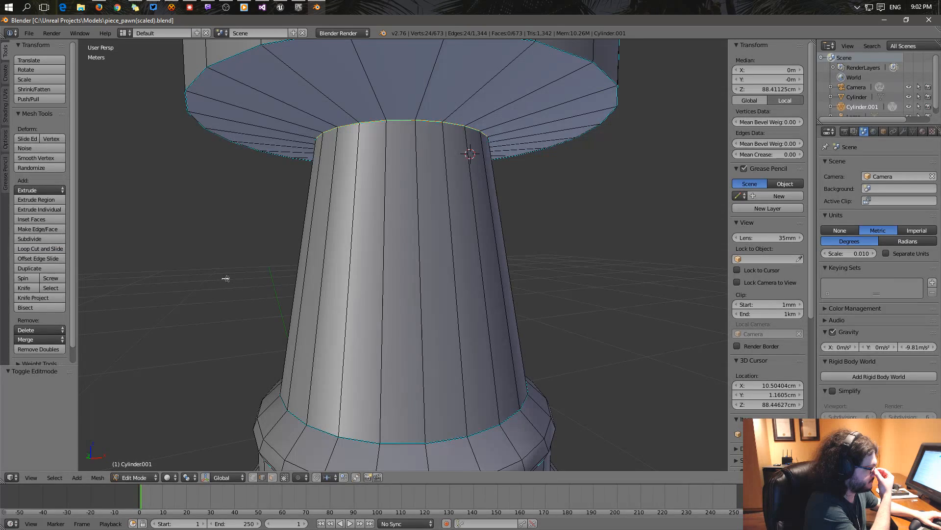
pyautogui.scroll(-6, 225, 278)
pyautogui.moveTo(267, 256); pyautogui.dragTo(351, 266, button='middle')
pyautogui.scroll(6, 351, 267)
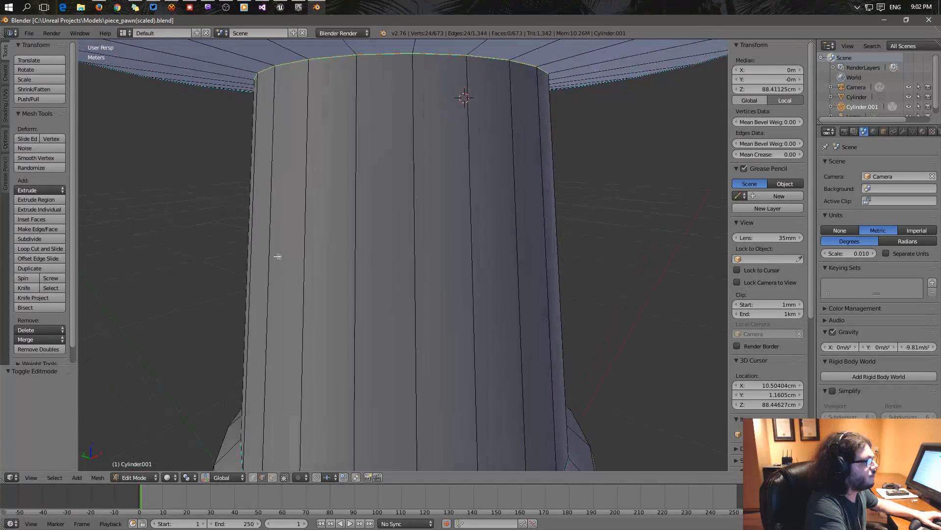
pyautogui.scroll(-1, 278, 256)
pyautogui.moveTo(278, 255); pyautogui.dragTo(313, 239, button='middle')
pyautogui.scroll(-4, 385, 237)
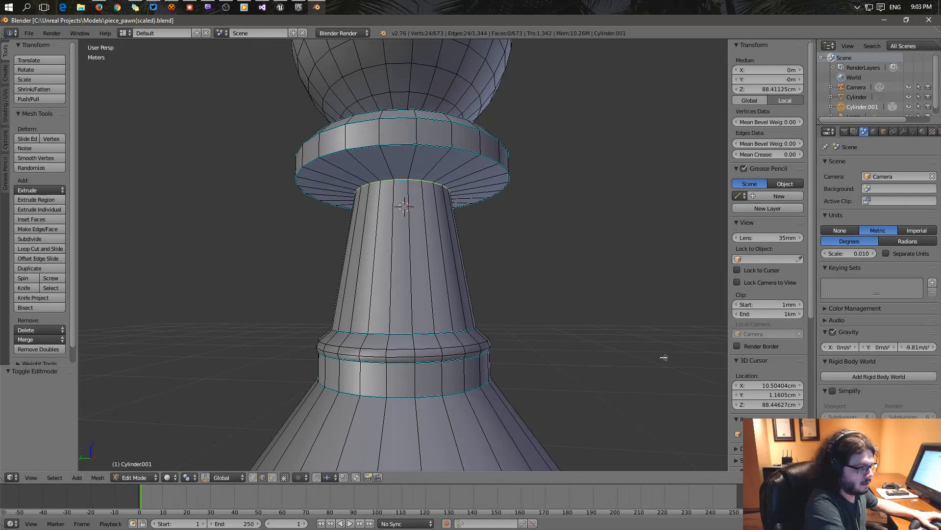
pyautogui.scroll(-3, 366, 328)
pyautogui.moveTo(366, 343); pyautogui.dragTo(467, 316, button='middle')
# Open piece_bishop(scaled).blend from the Models folder and examine the bishop from several sides.
pyautogui.click(29, 33)
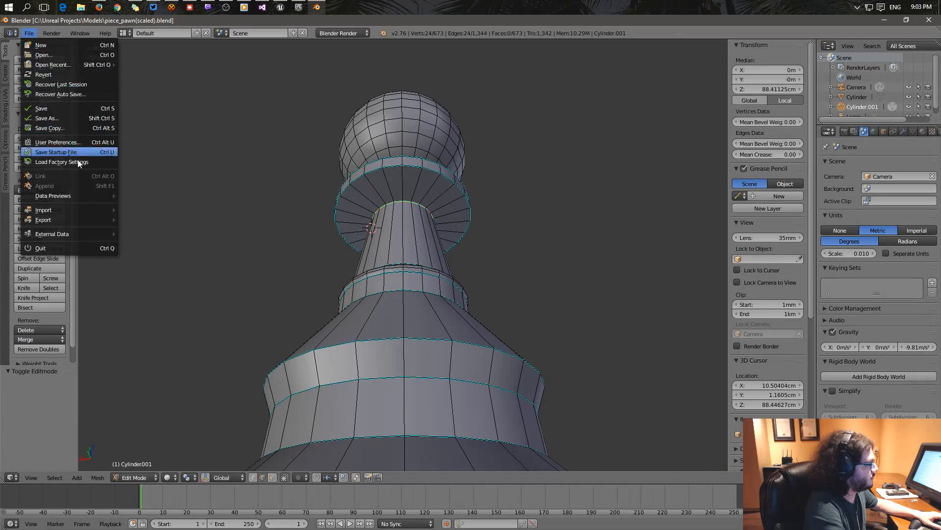
pyautogui.moveTo(80, 212)
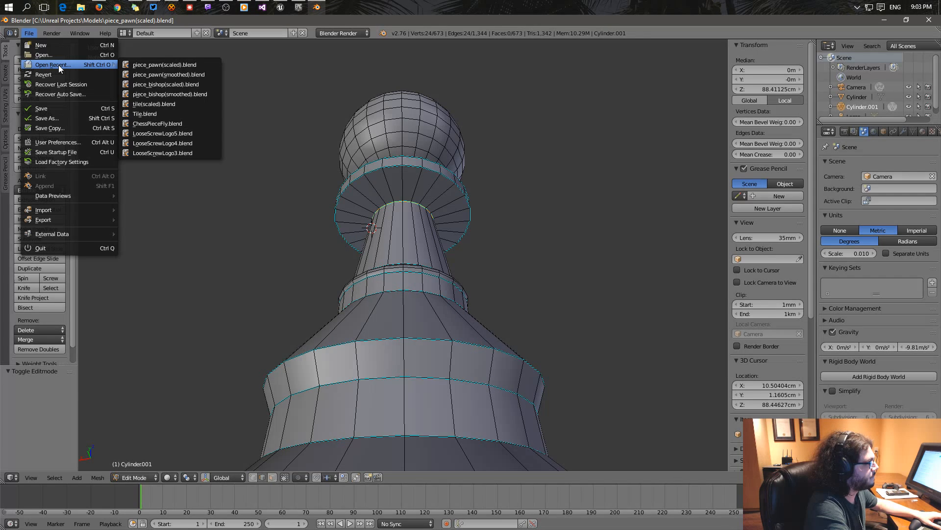
pyautogui.click(49, 55)
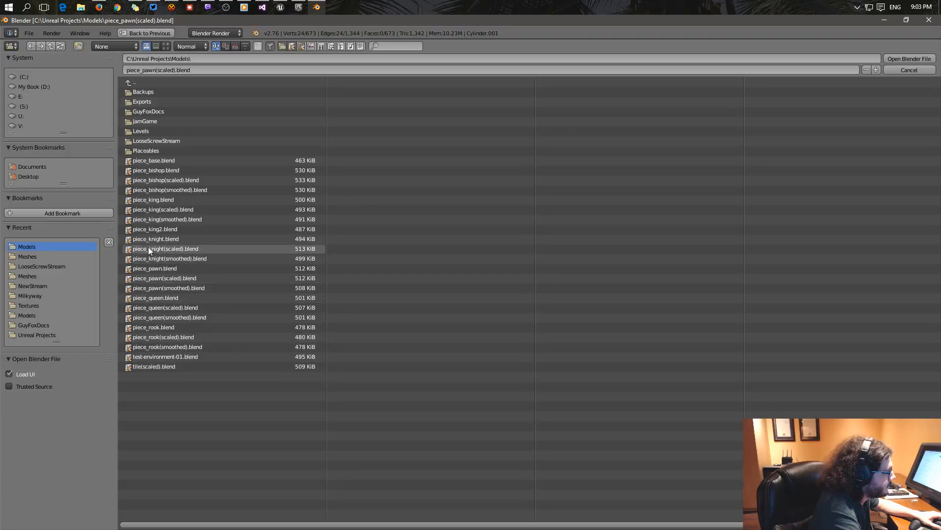
pyautogui.click(192, 191)
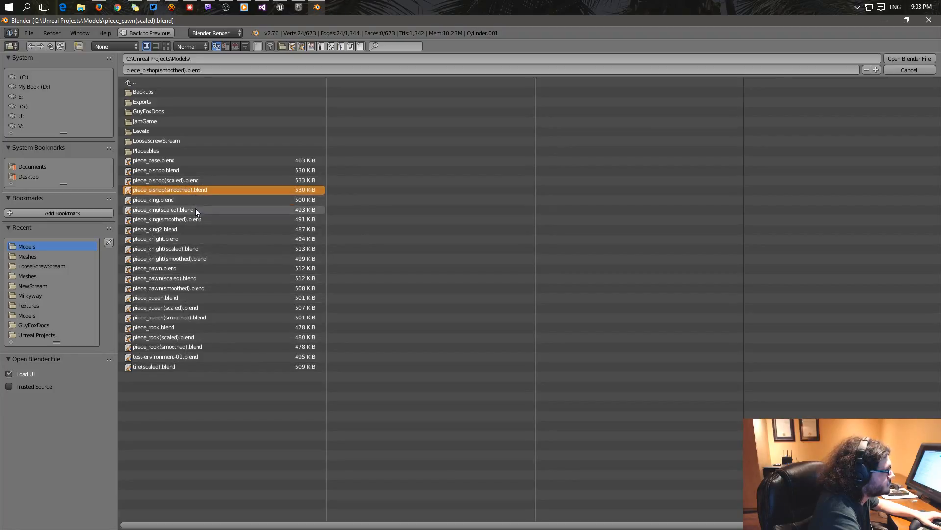
pyautogui.doubleClick(181, 180)
pyautogui.moveTo(459, 252); pyautogui.dragTo(398, 196, button='middle')
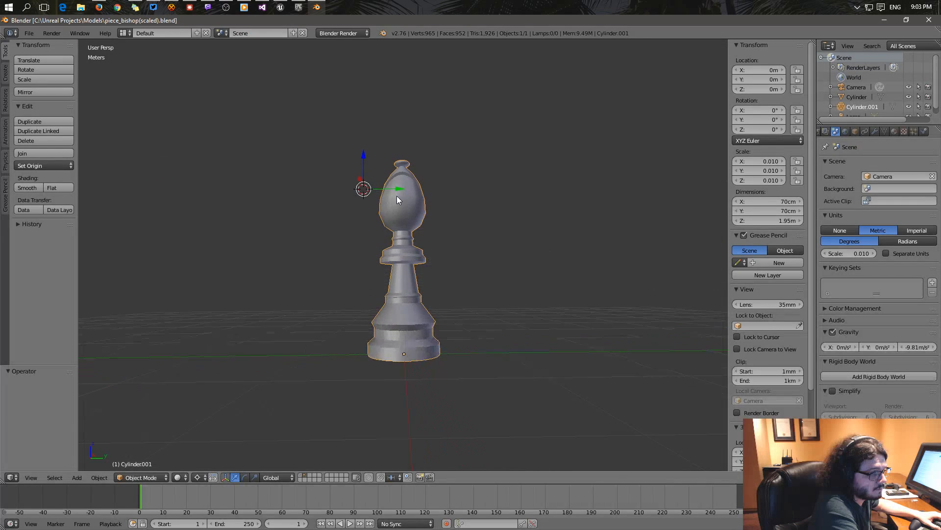
pyautogui.scroll(5, 416, 250)
pyautogui.moveTo(419, 253); pyautogui.dragTo(364, 174, button='middle')
pyautogui.scroll(4, 368, 196)
pyautogui.moveTo(370, 215); pyautogui.dragTo(439, 310, button='middle')
pyautogui.scroll(-4, 425, 288)
pyautogui.rightClick(399, 257)
pyautogui.moveTo(399, 257); pyautogui.dragTo(466, 261, button='middle')
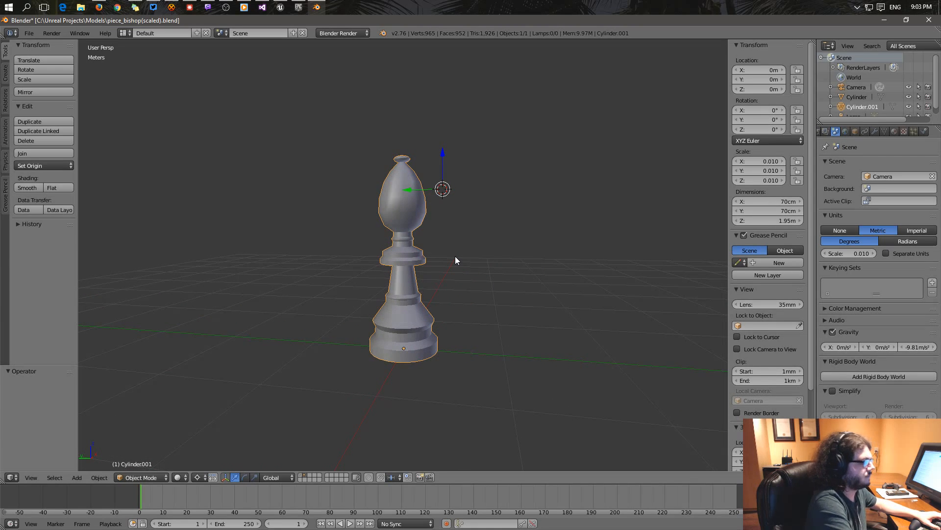
# Reopen piece_pawn(scaled).blend from the Models folder and bring the whole pawn into view.
pyautogui.click(30, 32)
pyautogui.click(48, 56)
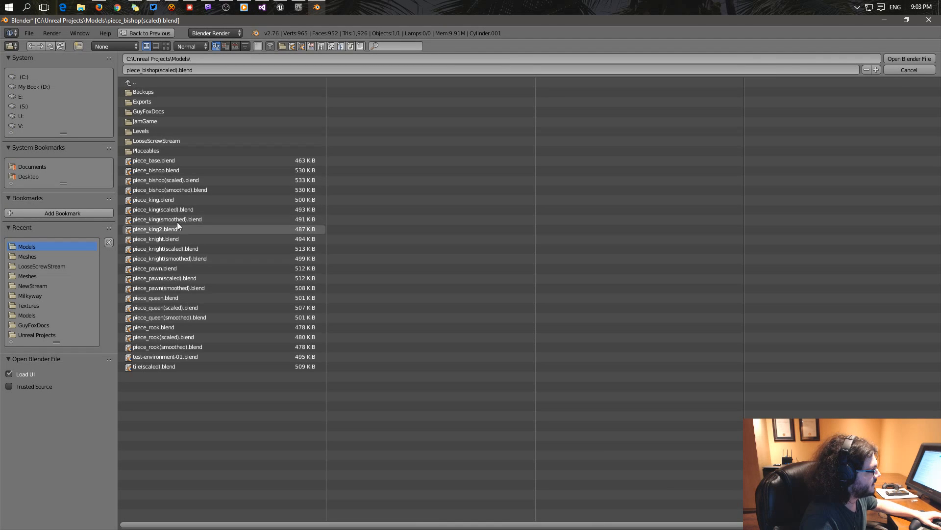
pyautogui.click(170, 279)
pyautogui.doubleClick(169, 278)
pyautogui.scroll(-4, 277, 269)
pyautogui.scroll(-6, 310, 242)
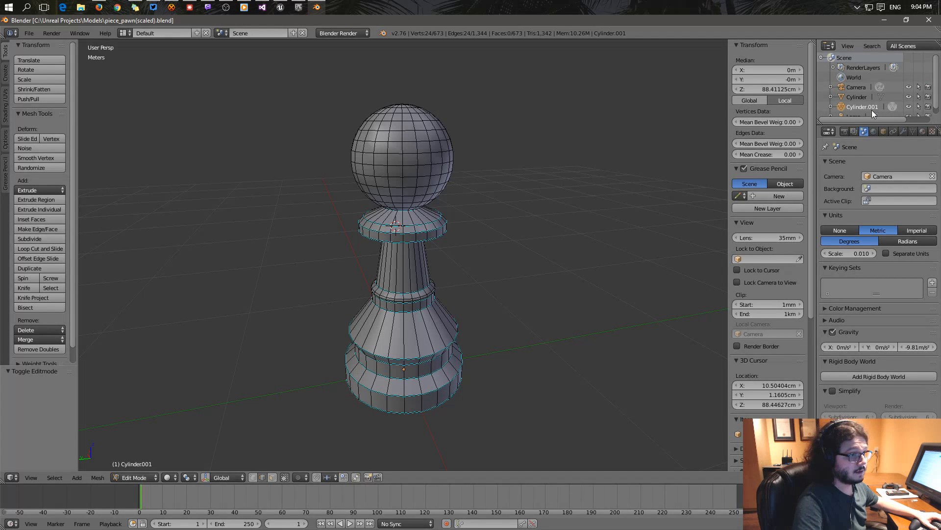
pyautogui.scroll(-1, 867, 108)
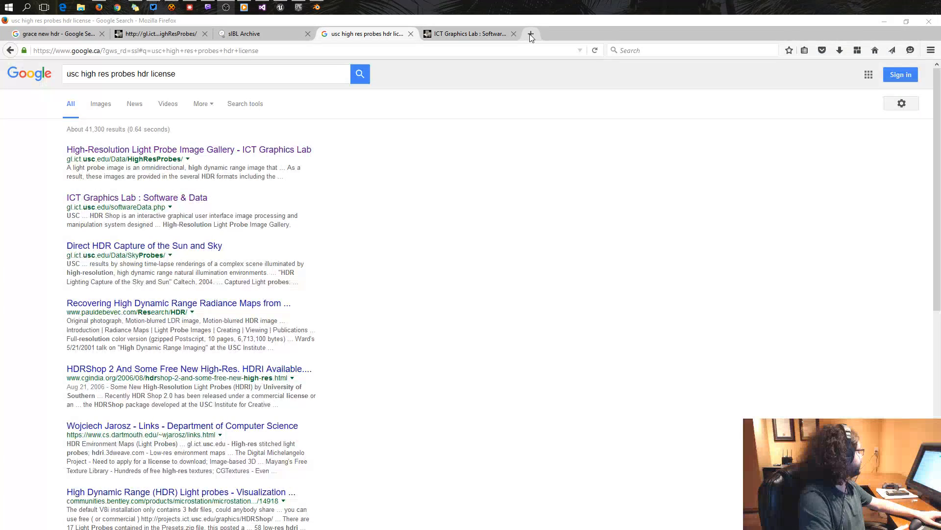
# Switch to Firefox and search Google Images for "deal with it sunglasses".
pyautogui.moveTo(184, 75); pyautogui.dragTo(1, 73)
pyautogui.write('de')
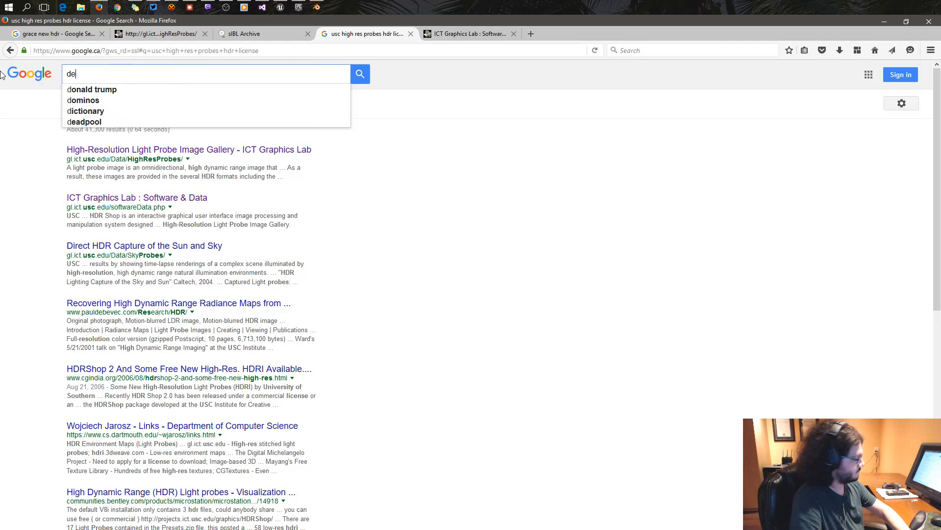
pyautogui.write('al with it sunglasses')
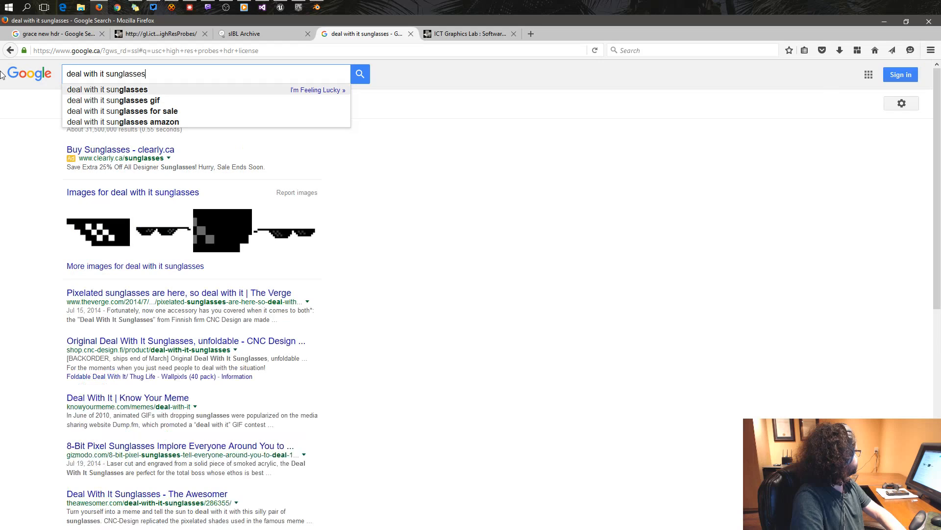
pyautogui.press('Return')
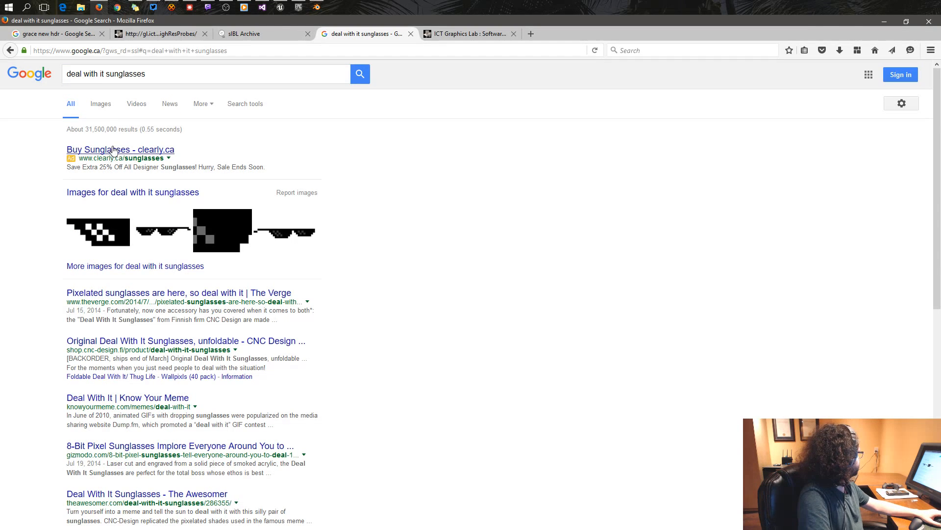
pyautogui.click(101, 103)
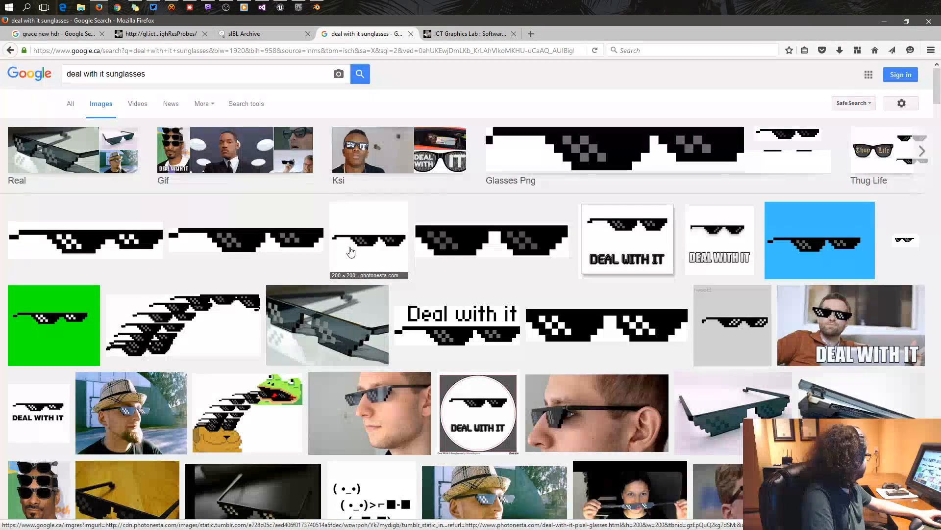
# Look through the sunglasses image results and open the wide front-facing pixel glasses picture with white highlights.
pyautogui.scroll(-2, 443, 260)
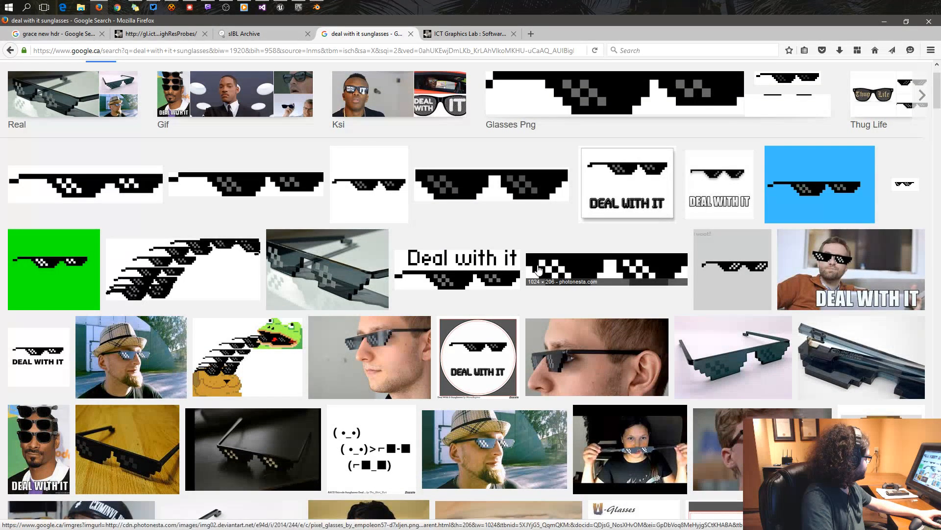
pyautogui.scroll(2, 753, 334)
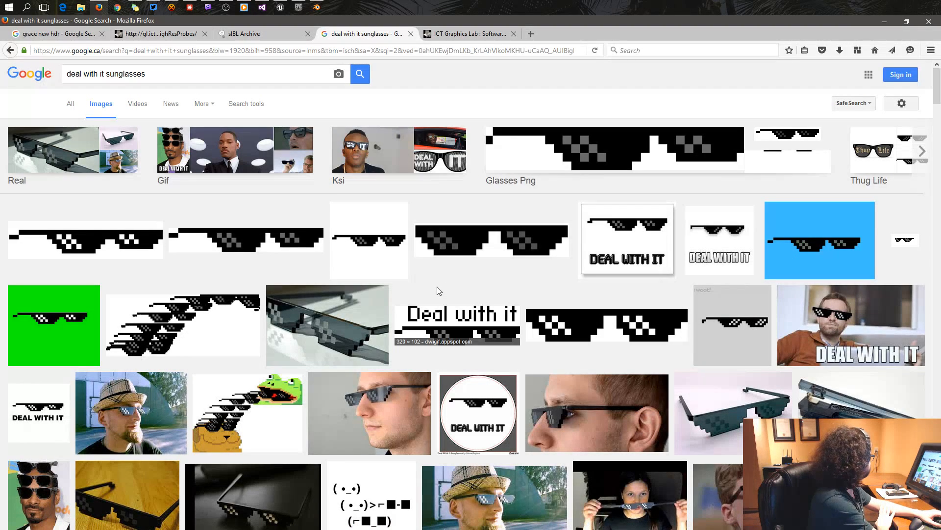
pyautogui.scroll(-6, 439, 291)
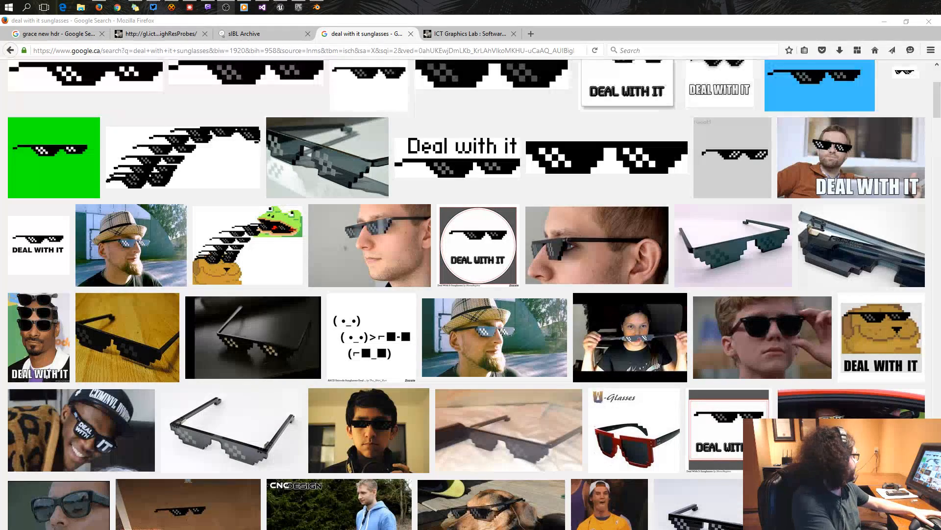
pyautogui.scroll(3, 539, 280)
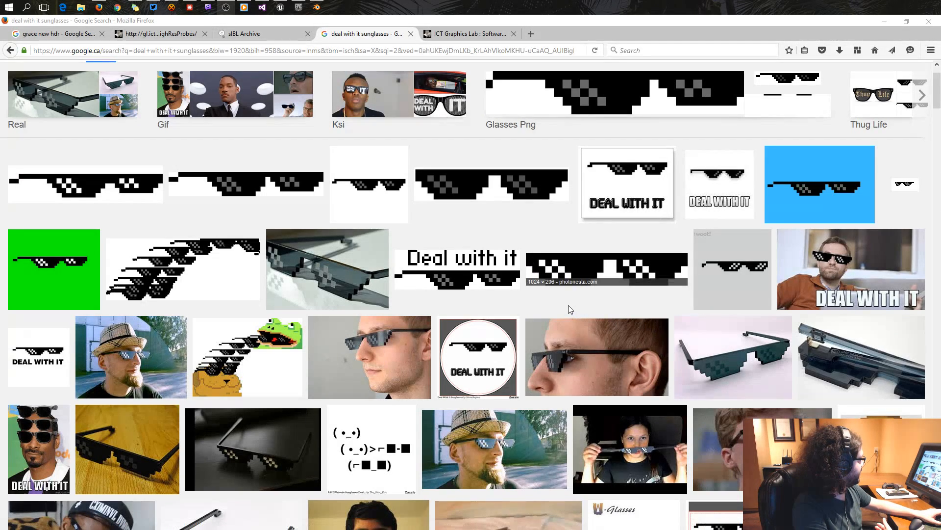
pyautogui.click(546, 277)
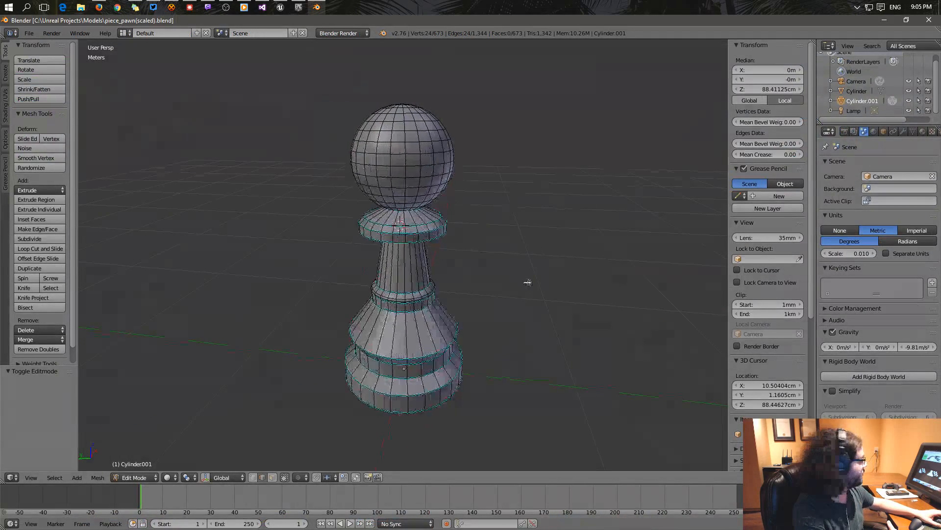
# Return to Blender and add a cube to the pawn mesh at the 3D cursor near the collar.
pyautogui.scroll(3, 508, 229)
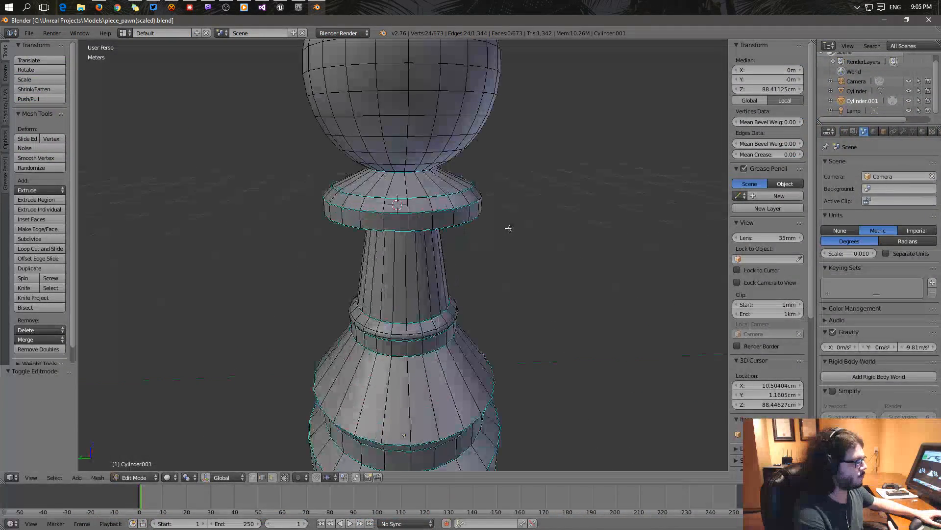
pyautogui.moveTo(491, 299); pyautogui.dragTo(473, 325, button='middle')
pyautogui.scroll(-2, 441, 294)
pyautogui.moveTo(289, 272); pyautogui.dragTo(316, 260, button='middle')
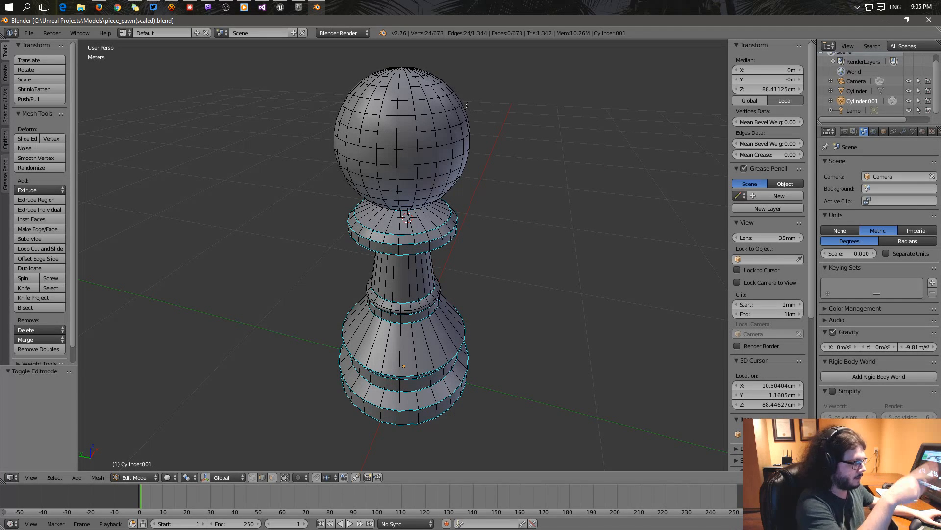
pyautogui.click(86, 480)
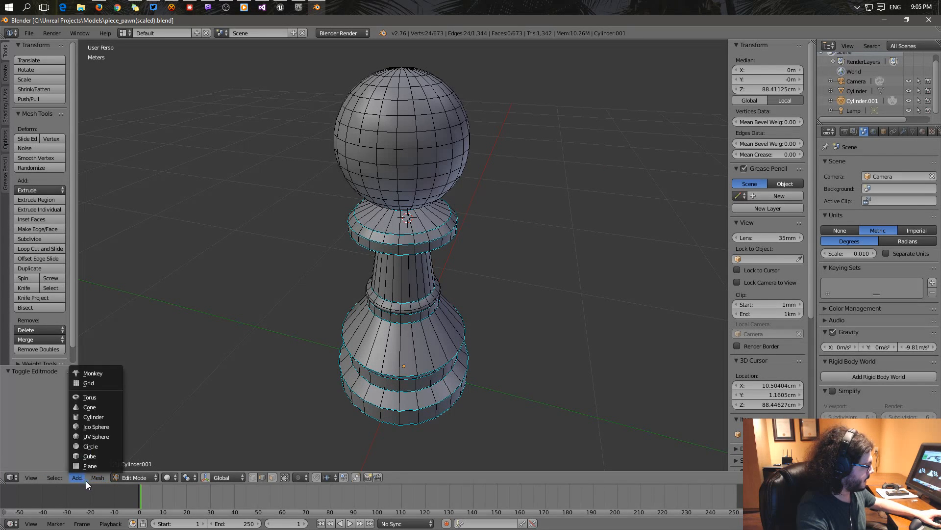
pyautogui.click(89, 456)
pyautogui.scroll(-5, 500, 273)
pyautogui.moveTo(436, 268); pyautogui.dragTo(328, 268, button='middle')
pyautogui.scroll(2, 378, 273)
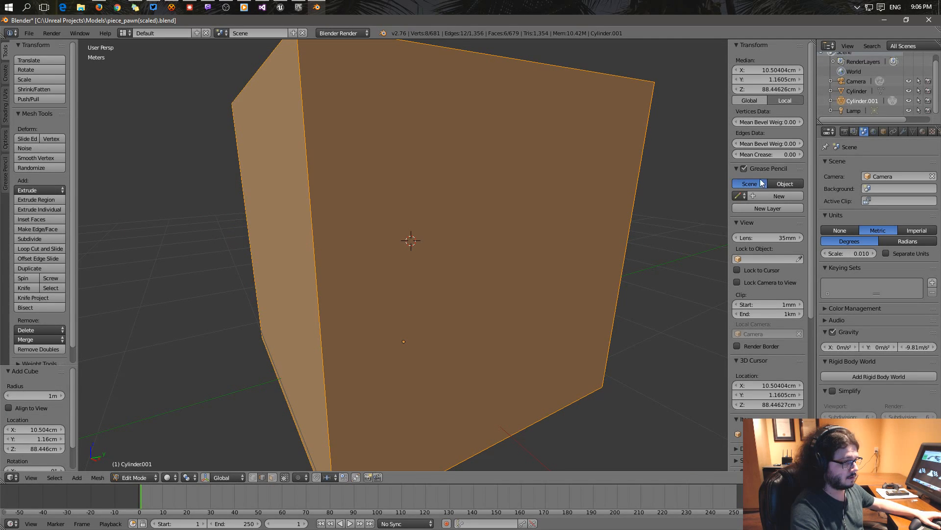
# Switch the pawn mesh containing the new cube from Edit Mode to Object Mode.
pyautogui.scroll(-6, 769, 327)
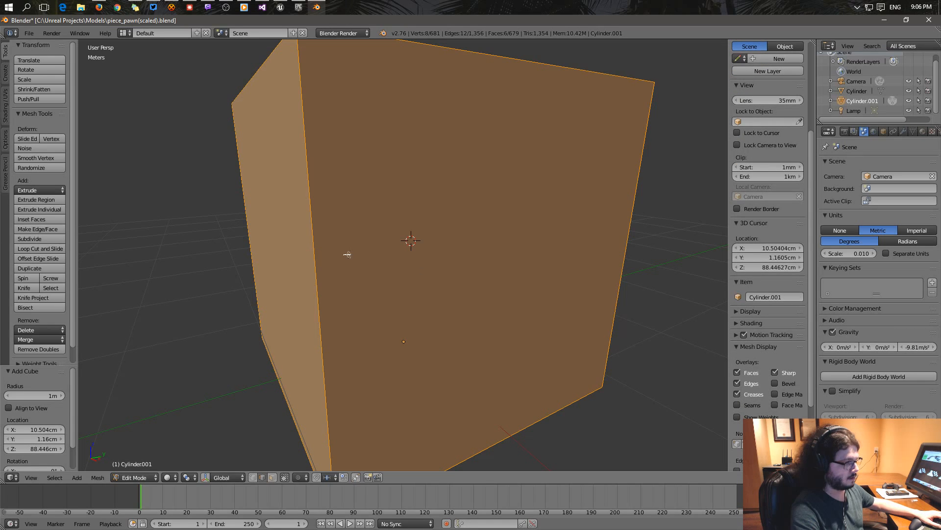
pyautogui.moveTo(326, 272); pyautogui.dragTo(372, 274, button='middle')
pyautogui.click(135, 477)
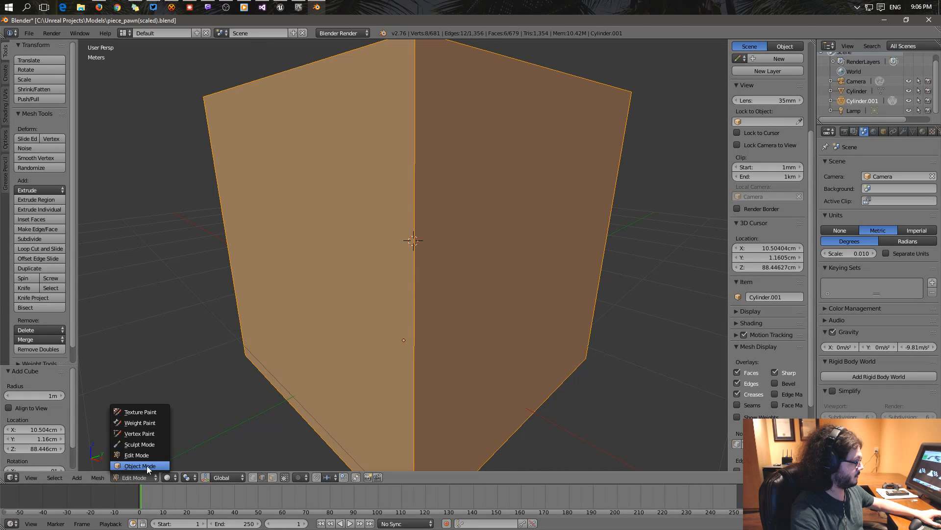
pyautogui.click(140, 465)
# Set the selected object's dimensions to 24 cm in X and 5 cm in Y.
pyautogui.scroll(3, 773, 107)
pyautogui.click(767, 123)
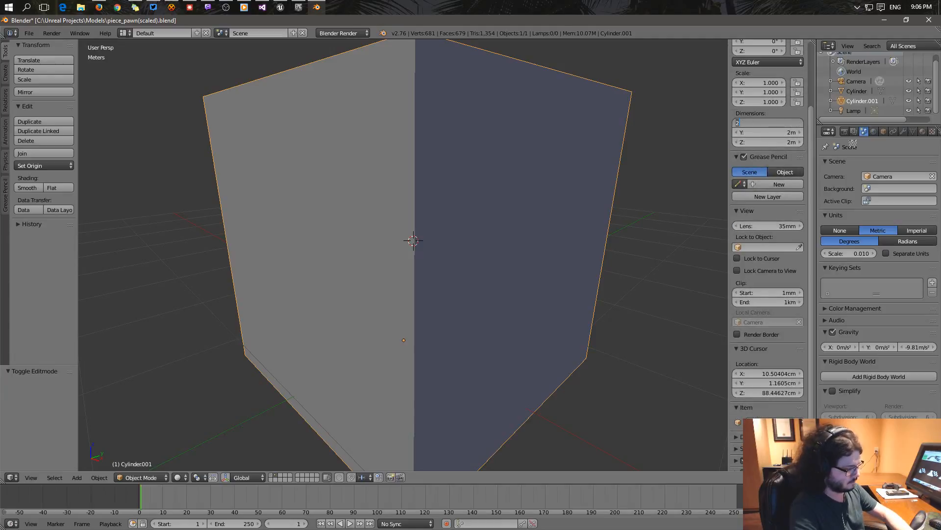
pyautogui.write('24')
pyautogui.press('Tab')
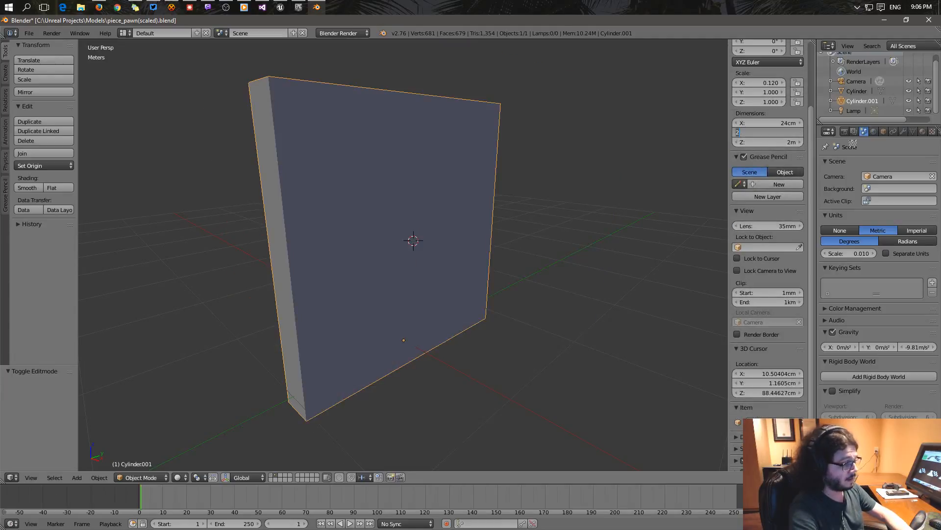
pyautogui.press('Return')
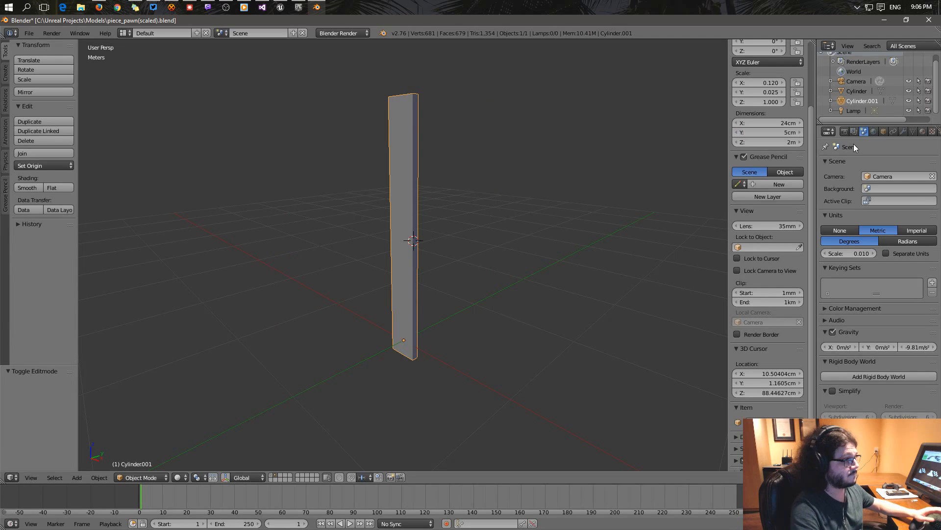
# Set the selected object's dimensions to 5 cm in X and 24 cm in Y.
pyautogui.moveTo(429, 224); pyautogui.dragTo(486, 221, button='middle')
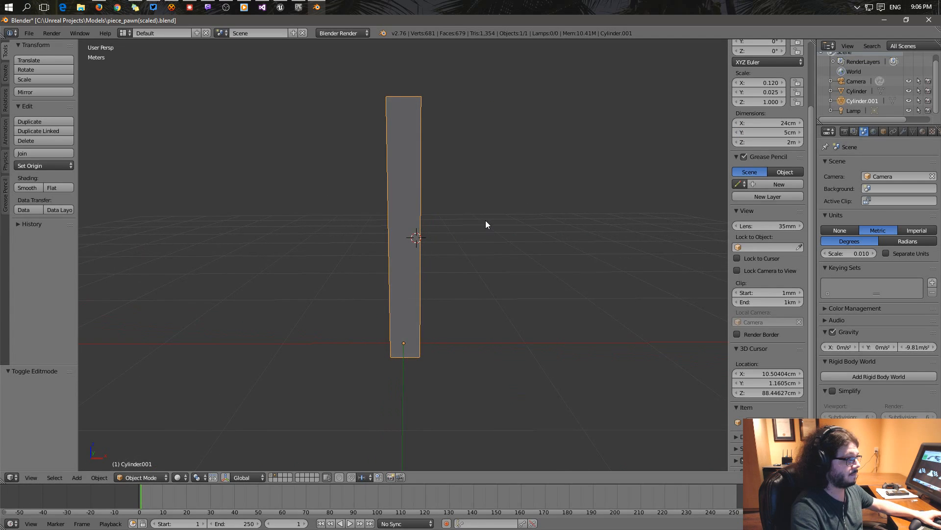
pyautogui.click(768, 123)
pyautogui.write('5')
pyautogui.press('Tab')
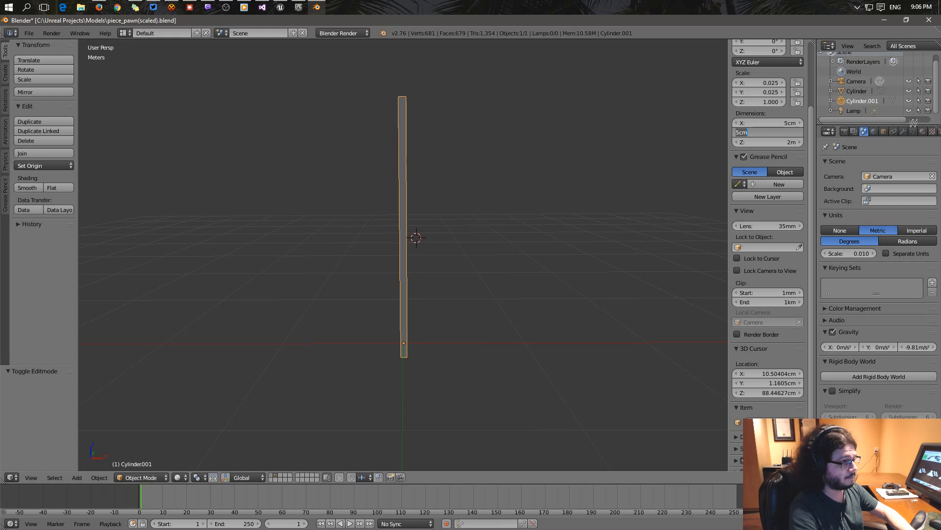
pyautogui.write('24cm')
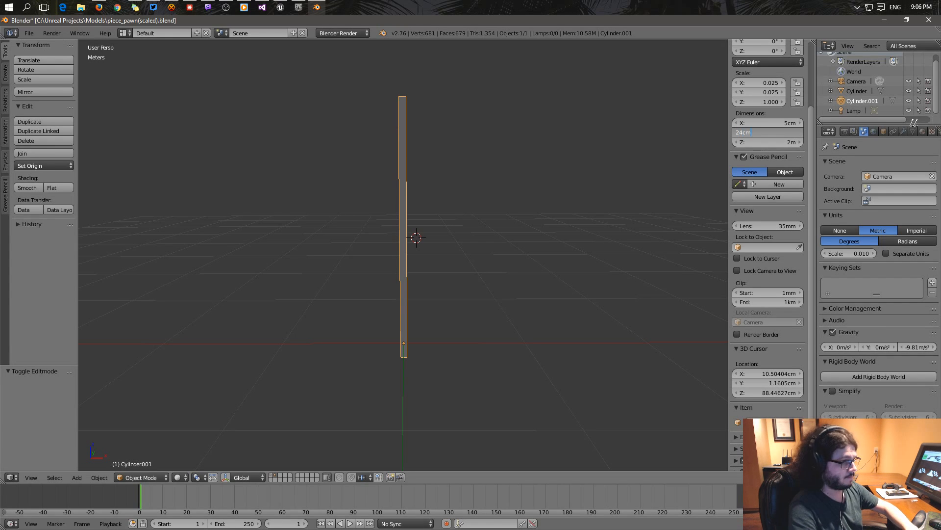
pyautogui.press('Return')
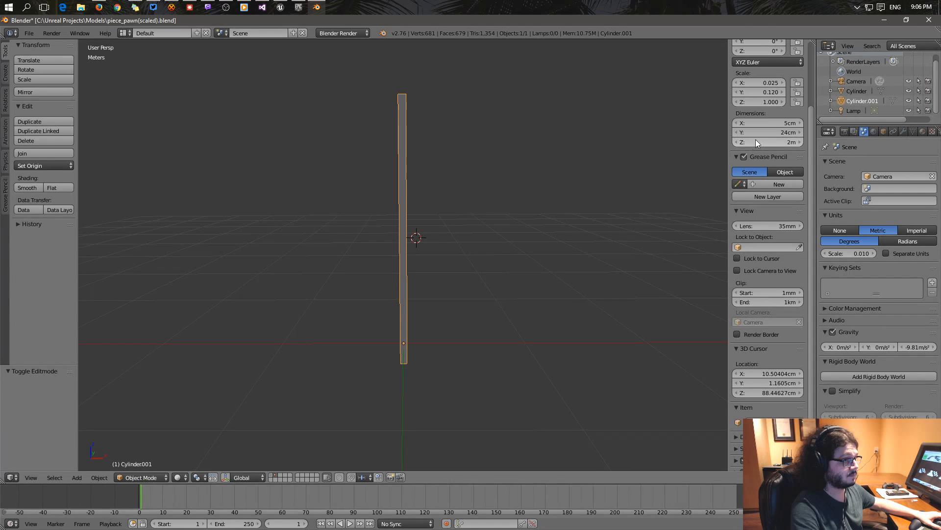
# Set the selected object's Z dimension to 2 cm.
pyautogui.moveTo(405, 194); pyautogui.dragTo(431, 213, button='middle')
pyautogui.click(772, 142)
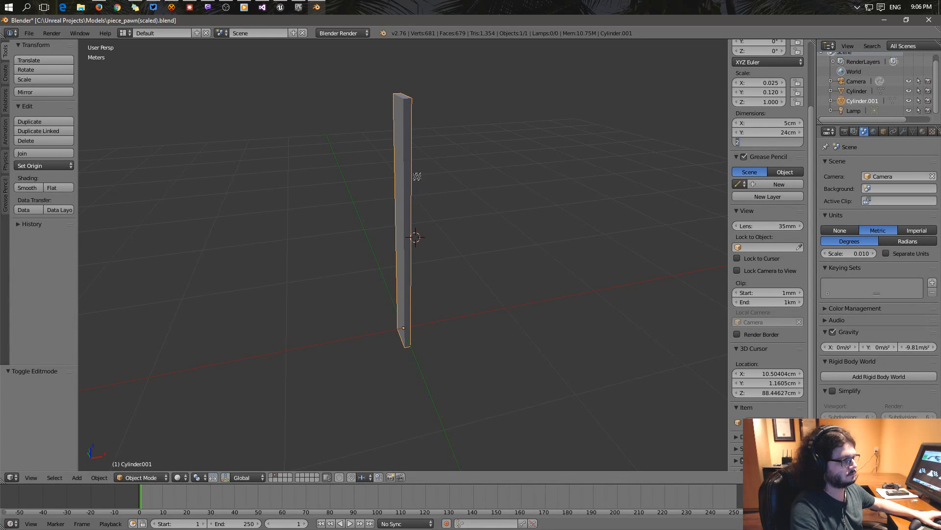
pyautogui.press('Return')
pyautogui.moveTo(448, 228); pyautogui.dragTo(407, 322, button='middle')
pyautogui.press('KP_Decimal')
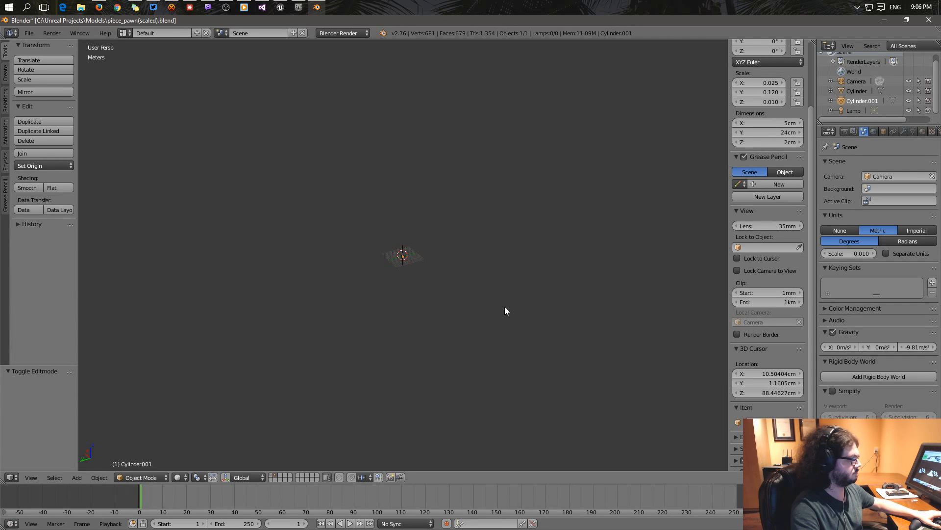
# Undo the dimension changes and the addition of the cube to the pawn mesh.
pyautogui.hotkey('ctrl', 'z')
pyautogui.hotkey('ctrl', 'z')
pyautogui.hotkey('ctrl', 'z')
pyautogui.hotkey('ctrl', 'z')
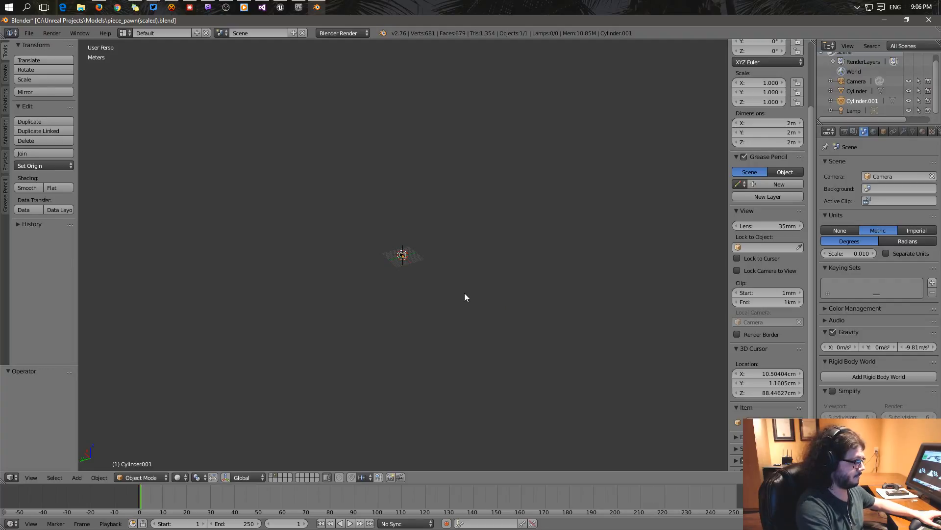
# Revert the pawn file to its last saved version.
pyautogui.click(29, 33)
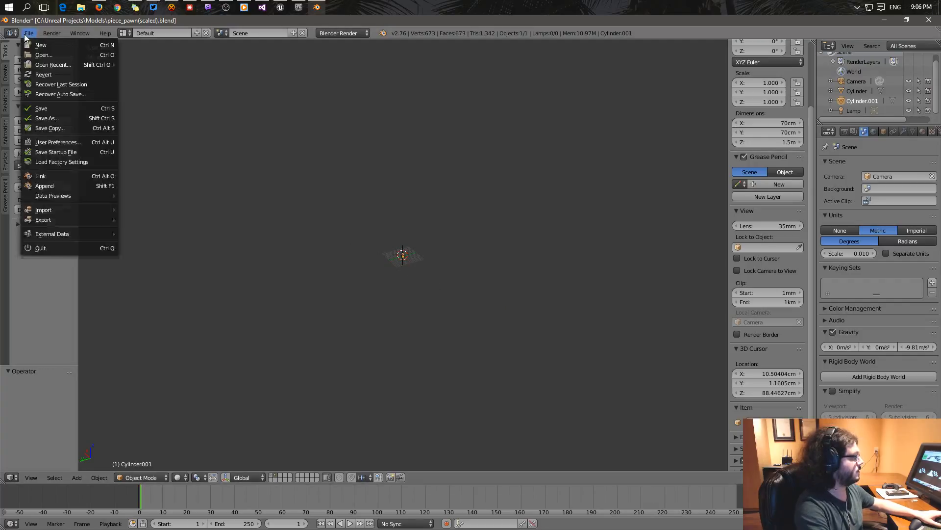
pyautogui.click(48, 78)
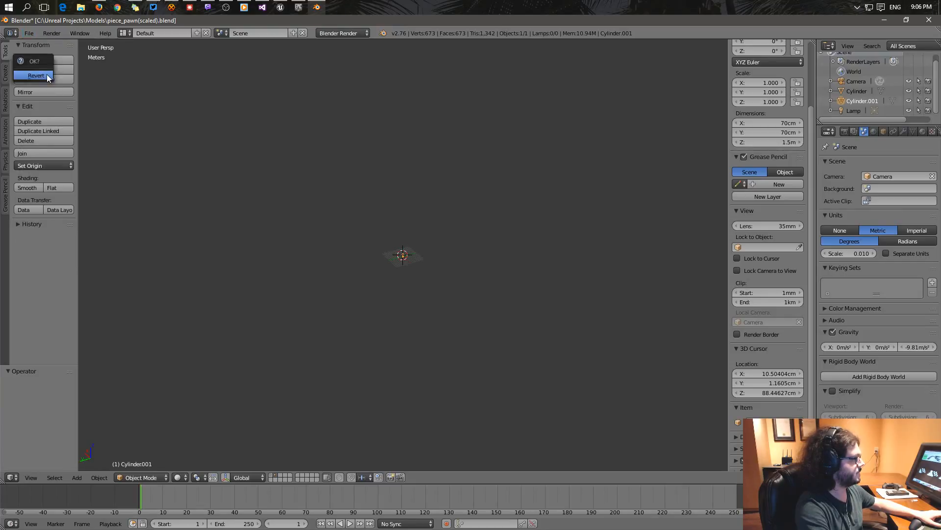
pyautogui.click(29, 33)
pyautogui.click(39, 74)
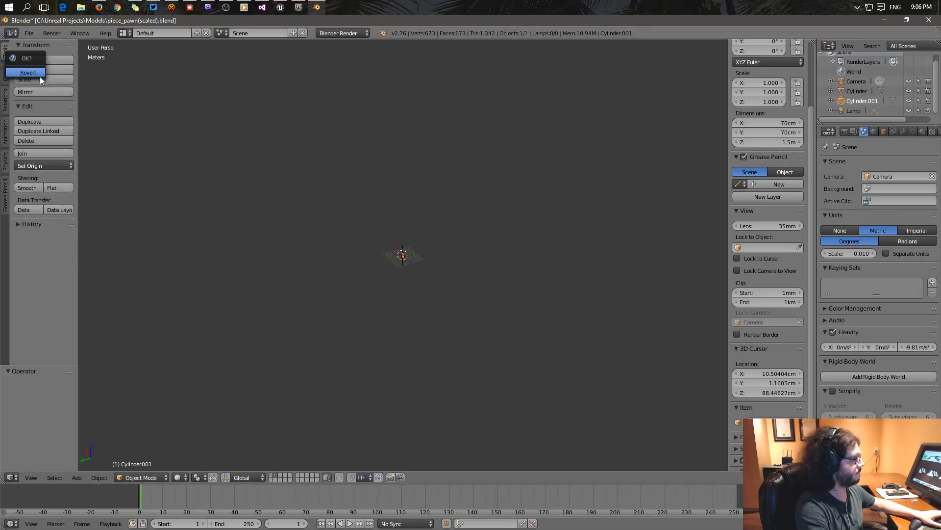
pyautogui.click(27, 73)
# Switch the pawn to Object Mode and add a cube as a separate object at the 3D cursor.
pyautogui.scroll(-6, 316, 262)
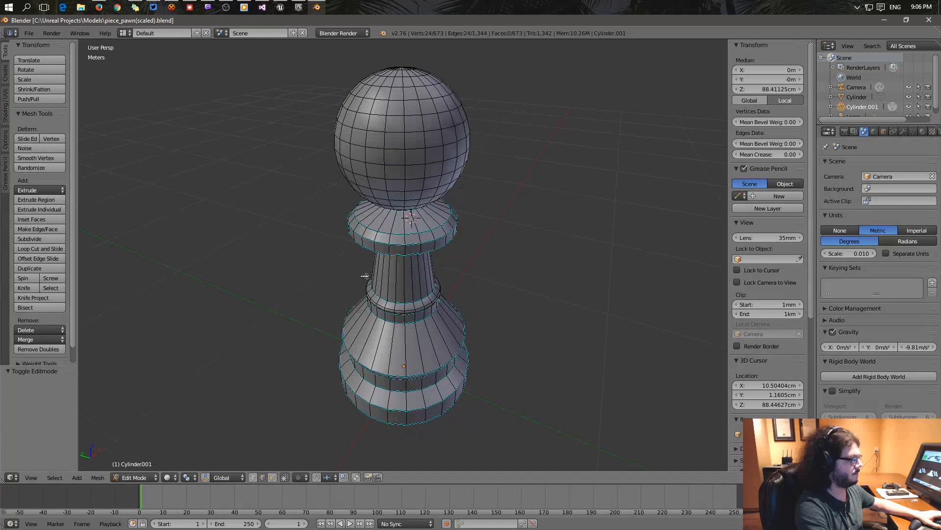
pyautogui.scroll(-1, 318, 267)
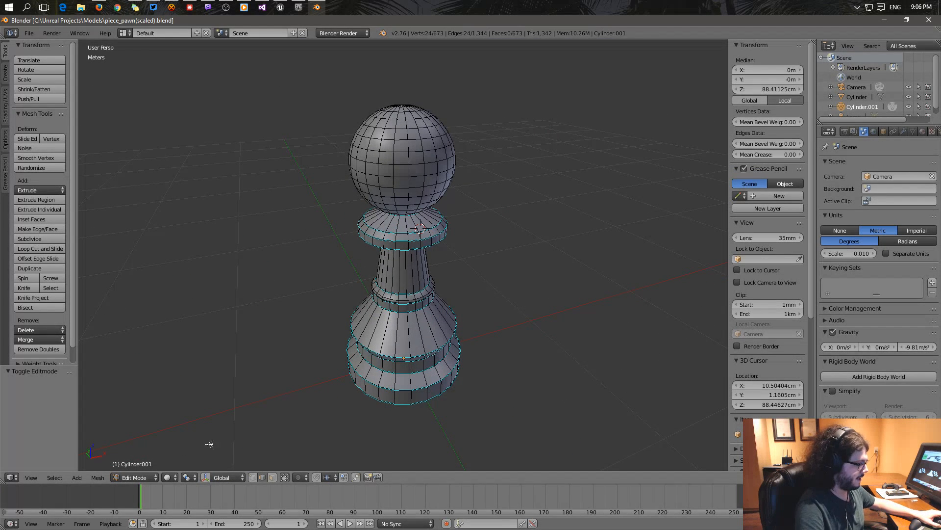
pyautogui.click(153, 480)
pyautogui.click(140, 466)
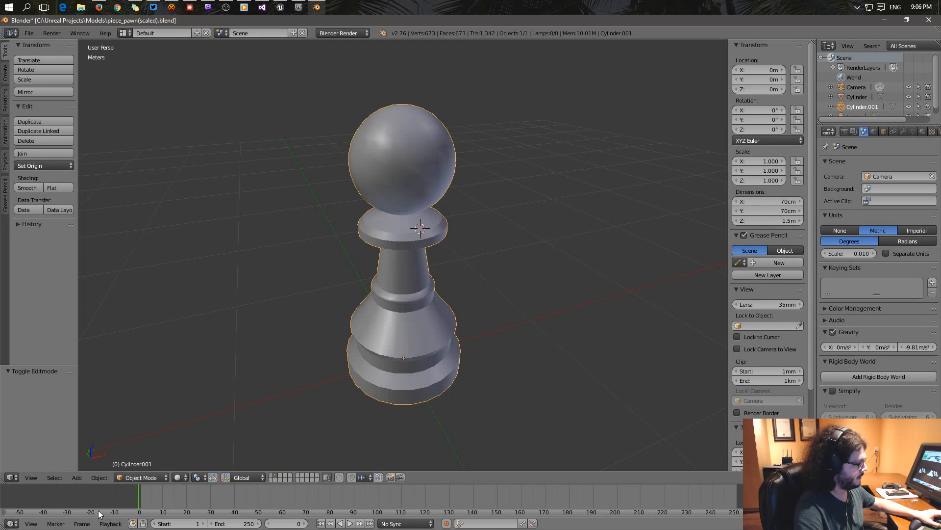
pyautogui.click(79, 477)
pyautogui.moveTo(98, 466)
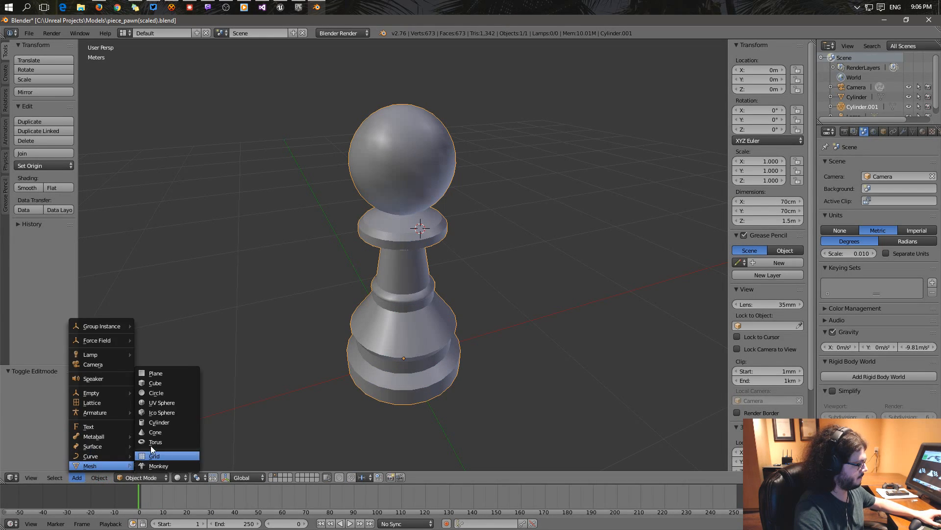
pyautogui.click(156, 382)
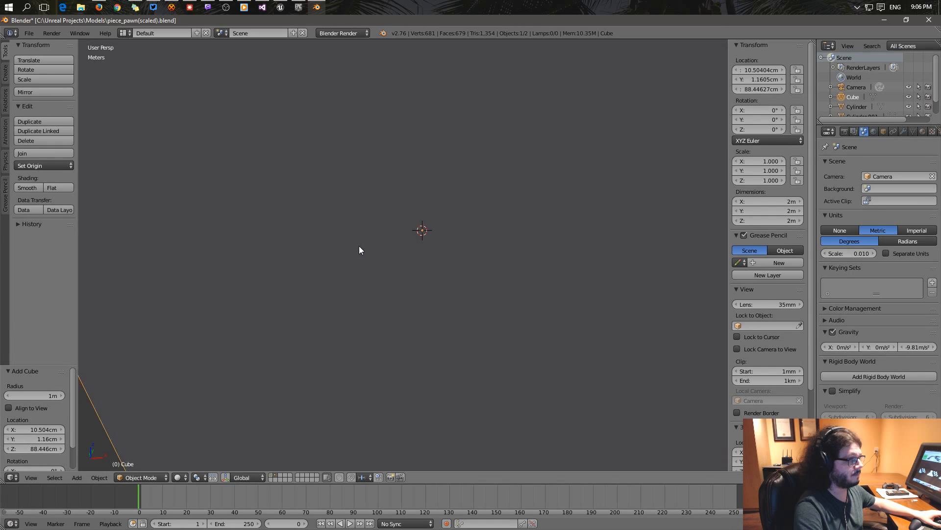
# Set the new cube's dimensions to 24 cm in X, 2 cm in Y and 5 cm in Z.
pyautogui.scroll(-4, 357, 245)
pyautogui.click(756, 202)
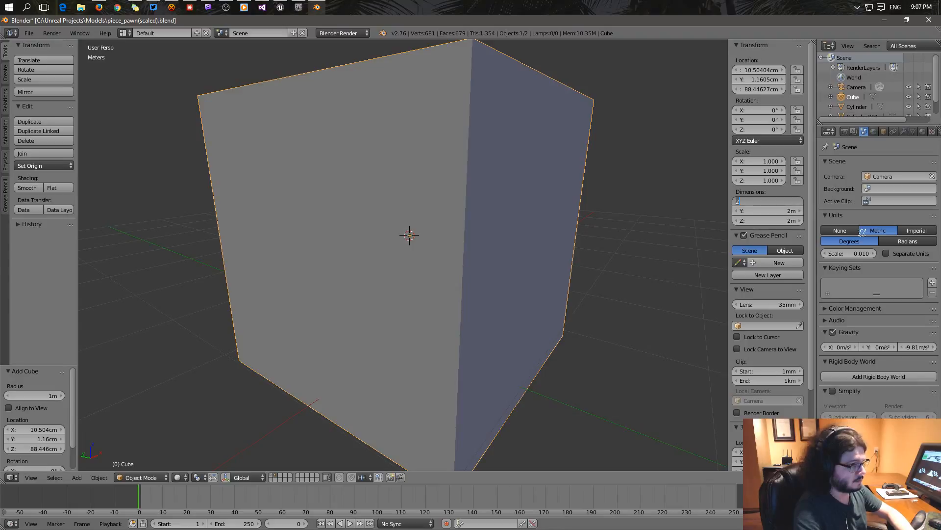
pyautogui.write('.24')
pyautogui.press('Tab')
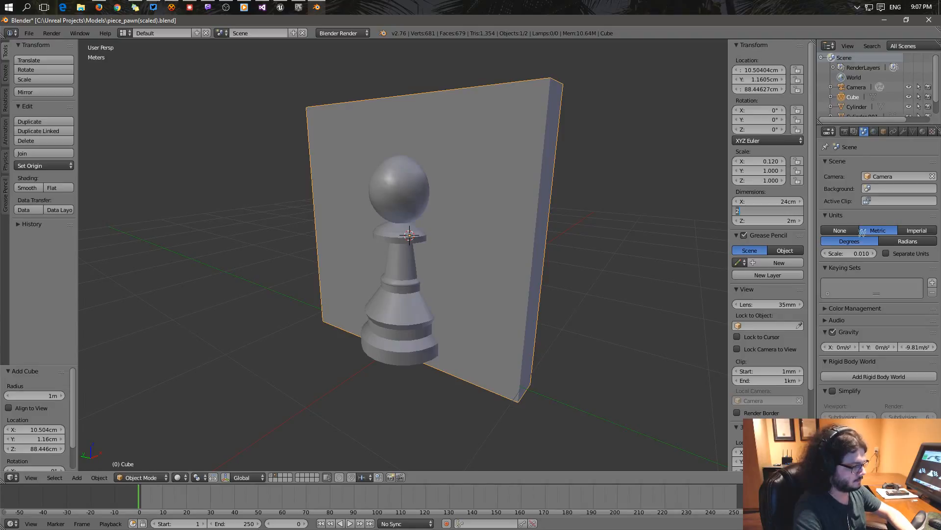
pyautogui.write('2cm')
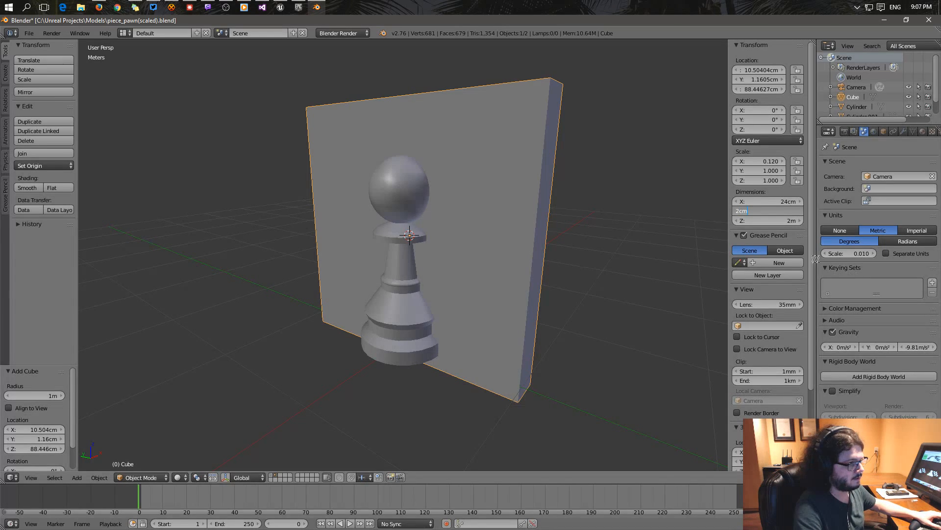
pyautogui.press('Return')
pyautogui.click(796, 222)
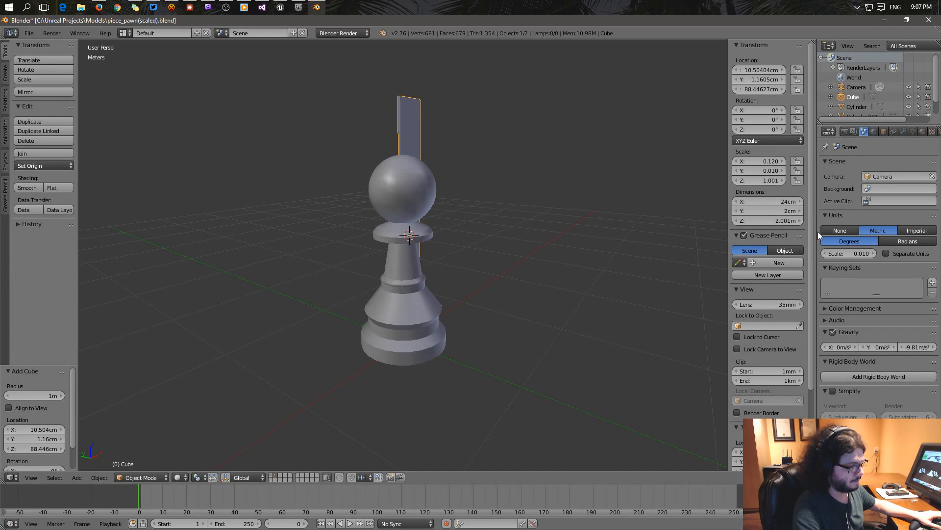
pyautogui.click(771, 223)
pyautogui.write('5cm')
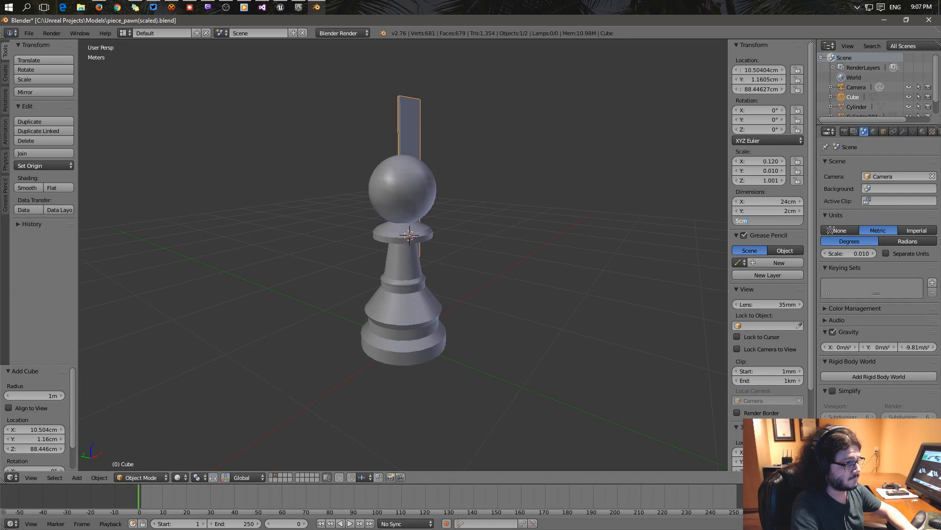
pyautogui.press('Return')
# Show the transform manipulator and move the bar about 26 cm along negative Y, out in front of the pawn.
pyautogui.moveTo(561, 252); pyautogui.dragTo(384, 287, button='middle')
pyautogui.scroll(4, 319, 286)
pyautogui.scroll(3, 383, 287)
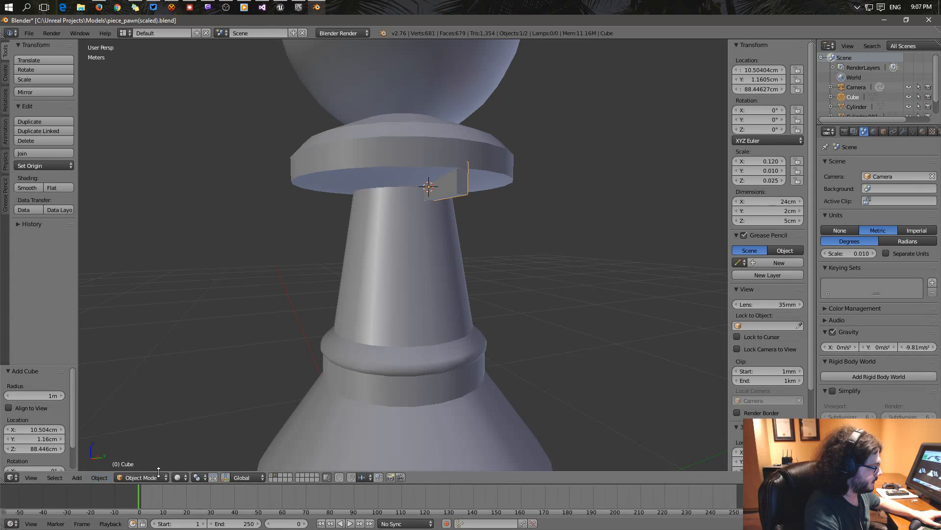
pyautogui.click(224, 477)
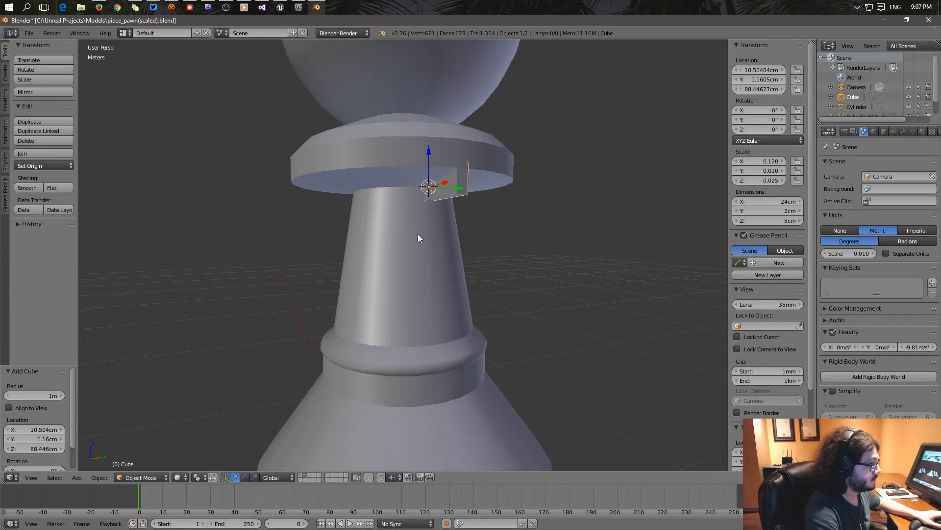
pyautogui.moveTo(455, 185); pyautogui.dragTo(315, 181)
# Move the bar along X to about -3.3 cm and raise it about 43 cm in front of the pawn's head.
pyautogui.moveTo(317, 206); pyautogui.dragTo(370, 248, button='middle')
pyautogui.press('g')
pyautogui.press('x')
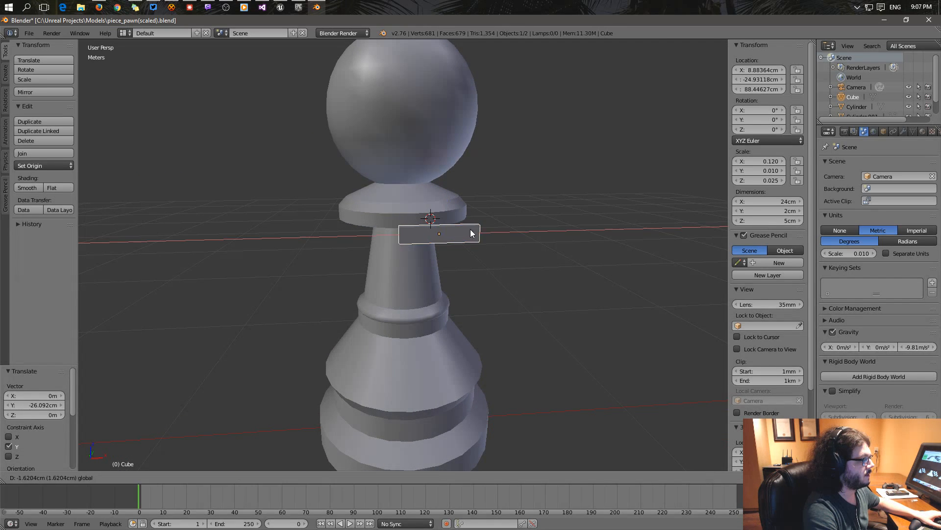
pyautogui.click(431, 231)
pyautogui.moveTo(402, 202); pyautogui.dragTo(404, 41)
pyautogui.moveTo(464, 289); pyautogui.dragTo(375, 297, button='middle')
pyautogui.scroll(3, 378, 278)
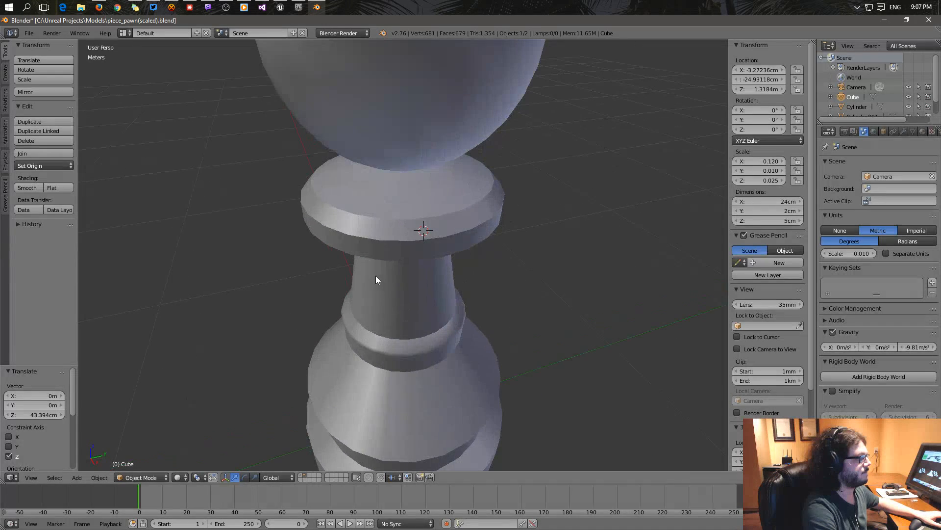
# Move the bar about 1.7 cm further along negative Y, away from the pawn's head.
pyautogui.scroll(-3, 362, 257)
pyautogui.scroll(-2, 360, 256)
pyautogui.moveTo(359, 256); pyautogui.dragTo(446, 268, button='middle')
pyautogui.scroll(2, 445, 267)
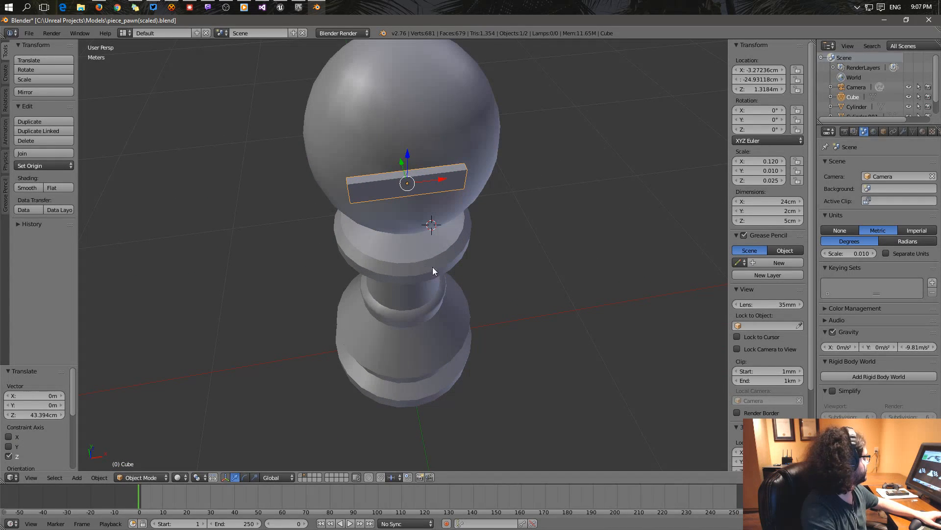
pyautogui.moveTo(428, 234); pyautogui.dragTo(409, 181, button='middle')
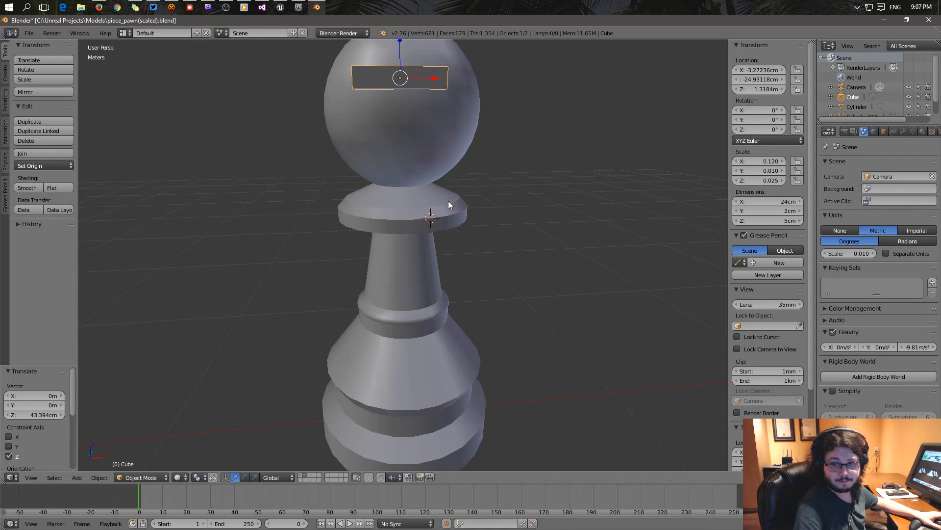
pyautogui.press('KP_Decimal')
pyautogui.scroll(-3, 428, 235)
pyautogui.moveTo(440, 244); pyautogui.dragTo(555, 320, button='middle')
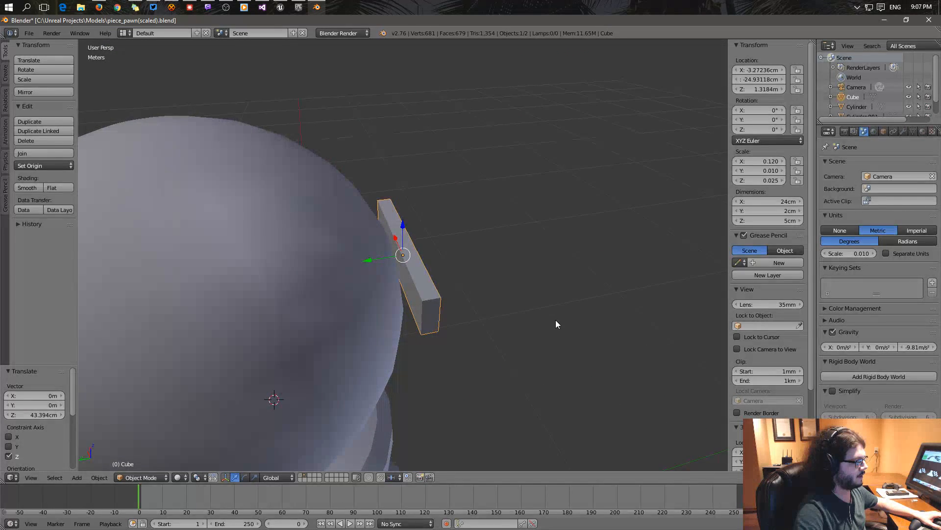
pyautogui.press('g')
pyautogui.press('y')
pyautogui.click(378, 259)
pyautogui.moveTo(378, 259); pyautogui.dragTo(264, 250, button='middle')
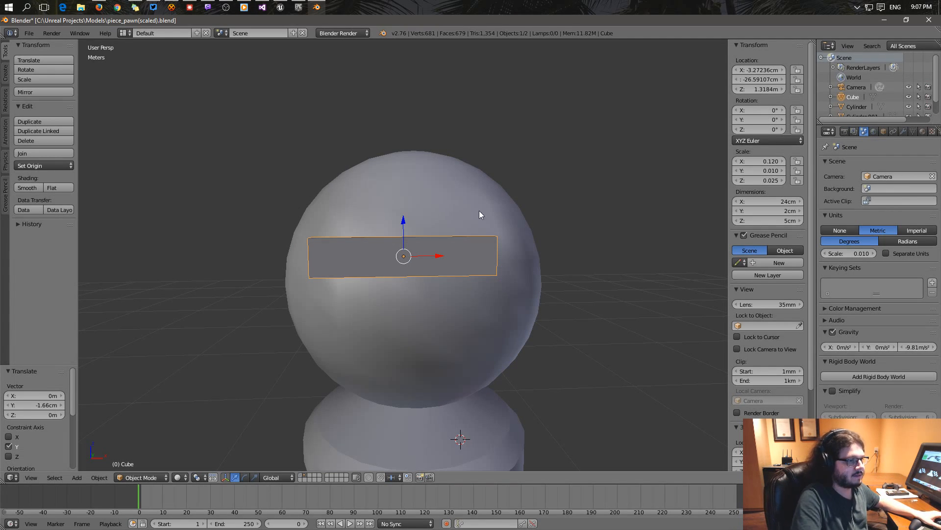
# Set the bar's Y dimension to 1 cm.
pyautogui.click(757, 211)
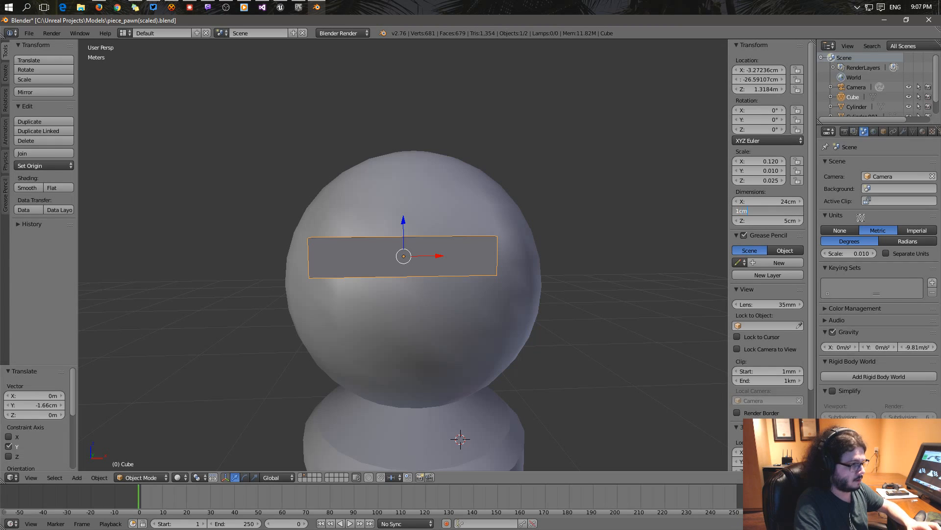
pyautogui.press('Return')
pyautogui.moveTo(529, 267); pyautogui.dragTo(537, 291, button='middle')
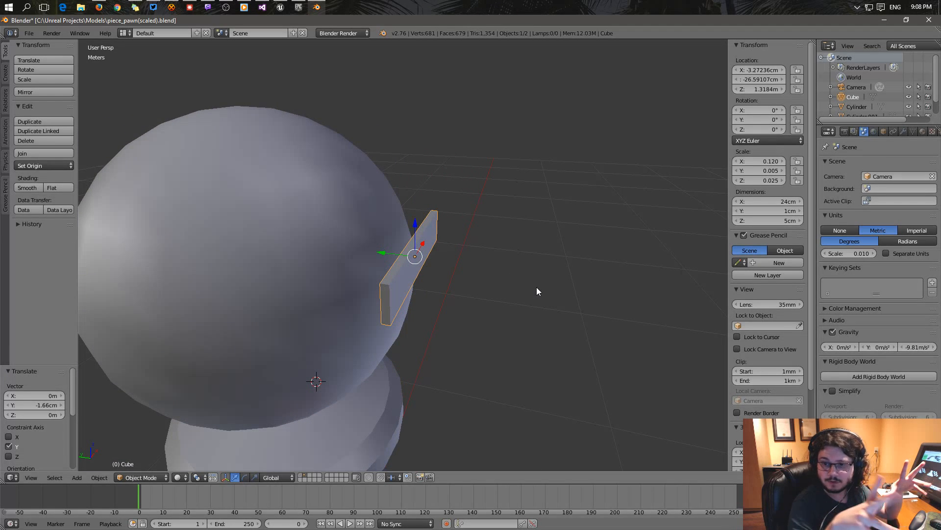
# Switch the bar to Edit Mode and select its four long edges along X.
pyautogui.moveTo(496, 265); pyautogui.dragTo(421, 300, button='middle')
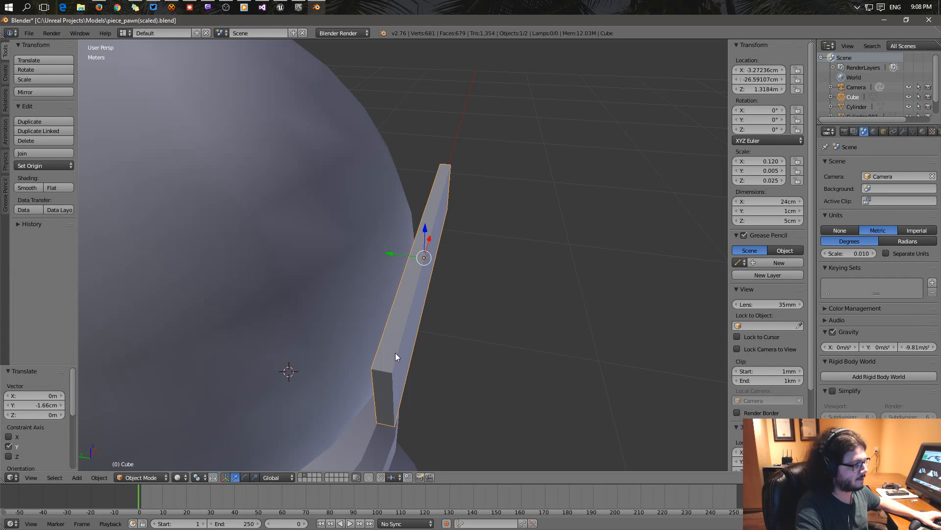
pyautogui.moveTo(505, 334); pyautogui.dragTo(385, 240, button='middle')
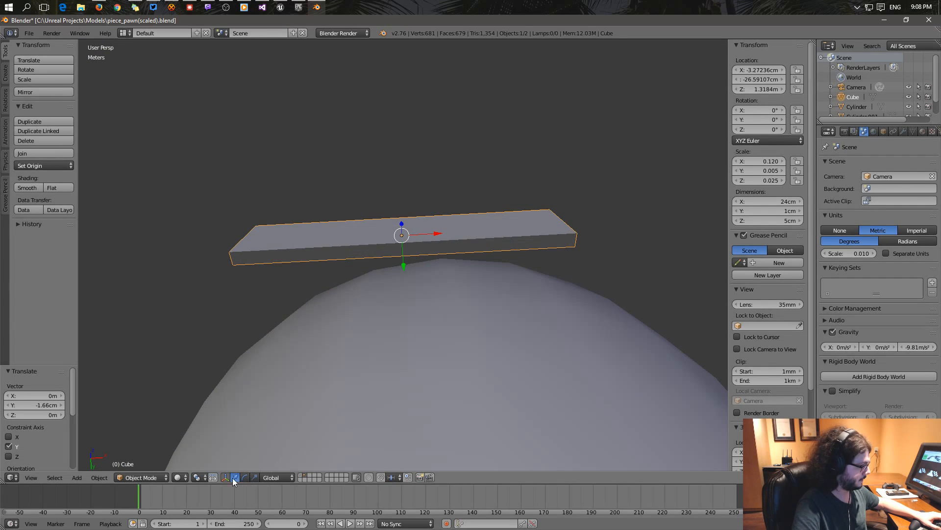
pyautogui.click(146, 478)
pyautogui.click(138, 466)
pyautogui.click(137, 478)
pyautogui.click(137, 456)
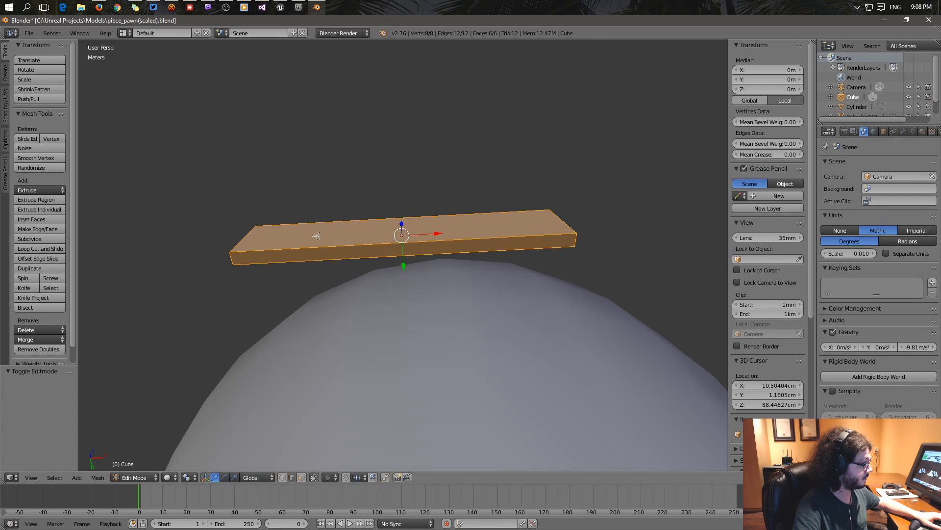
pyautogui.rightClick(316, 245)
pyautogui.keyDown('shift'); pyautogui.rightClick(327, 260); pyautogui.keyUp('shift')
pyautogui.moveTo(328, 260); pyautogui.dragTo(234, 294, button='middle')
pyautogui.keyDown('shift'); pyautogui.rightClick(368, 301); pyautogui.keyUp('shift')
# Subdivide the four selected long edges of the bar with 23 cuts.
pyautogui.press('space')
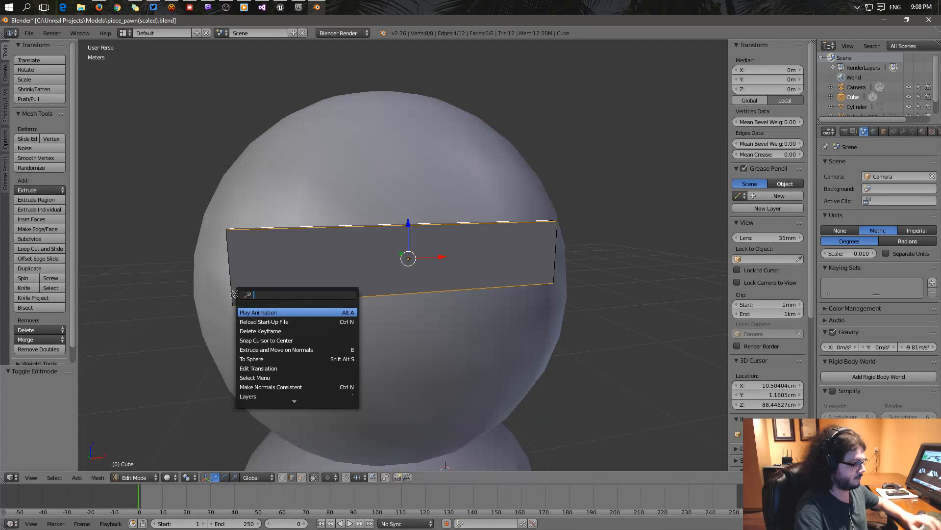
pyautogui.write('subd')
pyautogui.press('Down')
pyautogui.press('Down')
pyautogui.press('Down')
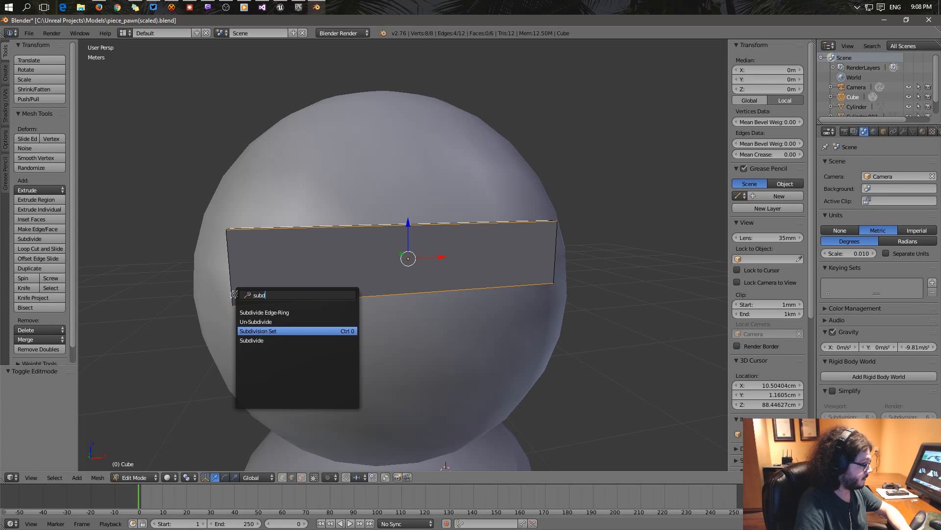
pyautogui.press('Return')
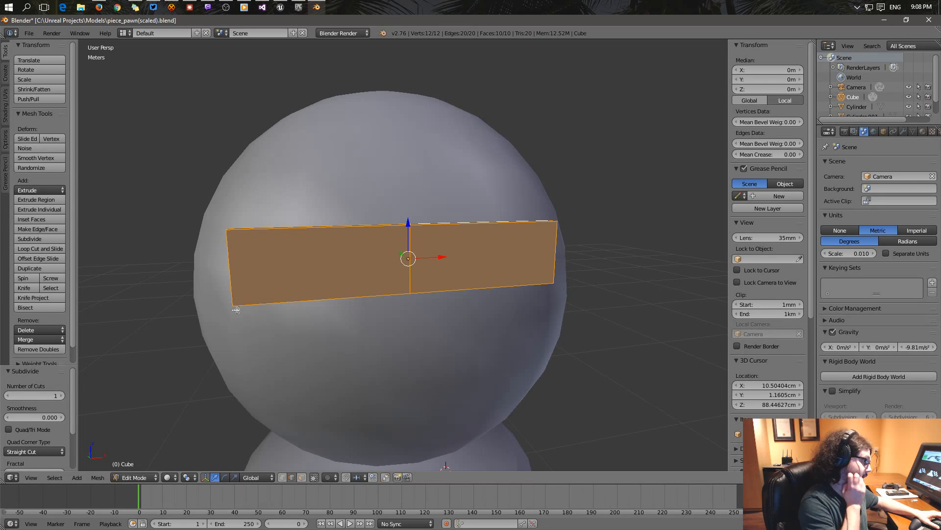
pyautogui.click(52, 396)
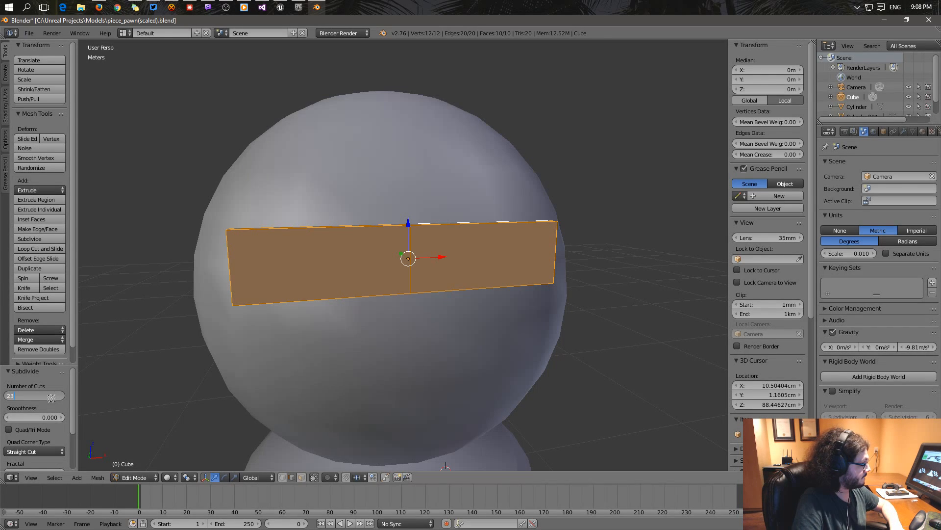
pyautogui.press('Return')
# Select the first six vertical edges on the bar's front face, starting from its negative X end.
pyautogui.moveTo(222, 264)
pyautogui.mouseDown(button='middle')
pyautogui.moveTo(336, 294)
pyautogui.moveTo(356, 277)
pyautogui.moveTo(211, 254)
pyautogui.mouseUp(button='middle')
pyautogui.moveTo(325, 319); pyautogui.dragTo(329, 361, button='middle')
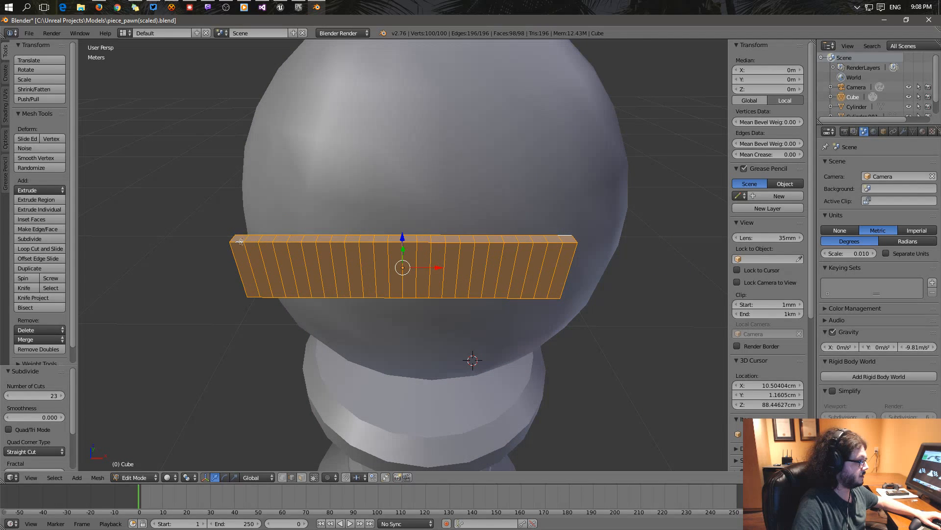
pyautogui.rightClick(249, 253)
pyautogui.moveTo(248, 261); pyautogui.dragTo(273, 259, button='middle')
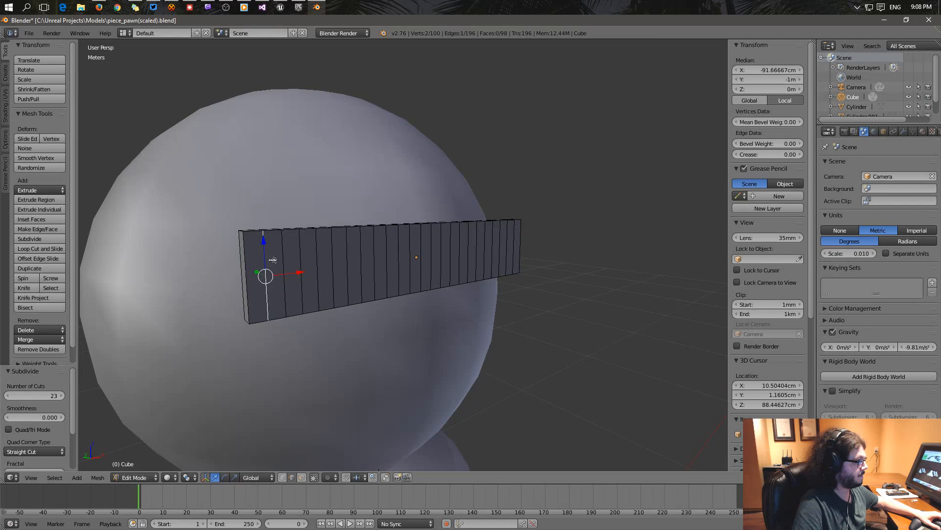
pyautogui.keyDown('shift'); pyautogui.rightClick(285, 264); pyautogui.keyUp('shift')
pyautogui.keyDown('shift'); pyautogui.rightClick(302, 260); pyautogui.keyUp('shift')
pyautogui.keyDown('shift'); pyautogui.rightClick(319, 255); pyautogui.keyUp('shift')
pyautogui.keyDown('shift'); pyautogui.rightClick(331, 253); pyautogui.keyUp('shift')
pyautogui.keyDown('shift'); pyautogui.rightClick(247, 266); pyautogui.keyUp('shift')
# Add the first twelve vertical edges on the bar's back face, from the negative X end, to the selection.
pyautogui.moveTo(214, 274); pyautogui.dragTo(315, 290, button='middle')
pyautogui.keyDown('shift'); pyautogui.rightClick(432, 267); pyautogui.keyUp('shift')
pyautogui.press('KP_Decimal')
pyautogui.moveTo(328, 328); pyautogui.dragTo(483, 256, button='middle')
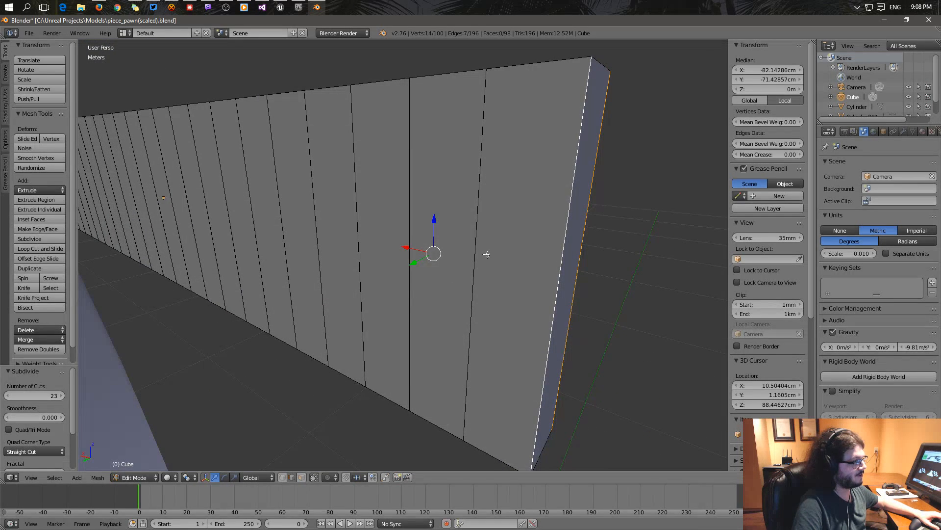
pyautogui.keyDown('shift'); pyautogui.rightClick(469, 231); pyautogui.keyUp('shift')
pyautogui.keyDown('shift'); pyautogui.rightClick(414, 198); pyautogui.keyUp('shift')
pyautogui.keyDown('shift'); pyautogui.rightClick(360, 198); pyautogui.keyUp('shift')
pyautogui.keyDown('shift'); pyautogui.rightClick(317, 194); pyautogui.keyUp('shift')
pyautogui.keyDown('shift'); pyautogui.rightClick(283, 189); pyautogui.keyUp('shift')
pyautogui.keyDown('shift'); pyautogui.rightClick(254, 186); pyautogui.keyUp('shift')
pyautogui.keyDown('shift'); pyautogui.rightClick(227, 184); pyautogui.keyUp('shift')
pyautogui.keyDown('shift'); pyautogui.rightClick(204, 185); pyautogui.keyUp('shift')
pyautogui.keyDown('shift'); pyautogui.rightClick(177, 186); pyautogui.keyUp('shift')
pyautogui.keyDown('shift'); pyautogui.rightClick(164, 182); pyautogui.keyUp('shift')
pyautogui.keyDown('shift'); pyautogui.rightClick(149, 179); pyautogui.keyUp('shift')
# Add the remaining vertical edges of the bar's front face to the selection, up to its positive X end.
pyautogui.moveTo(149, 179); pyautogui.dragTo(358, 231, button='middle')
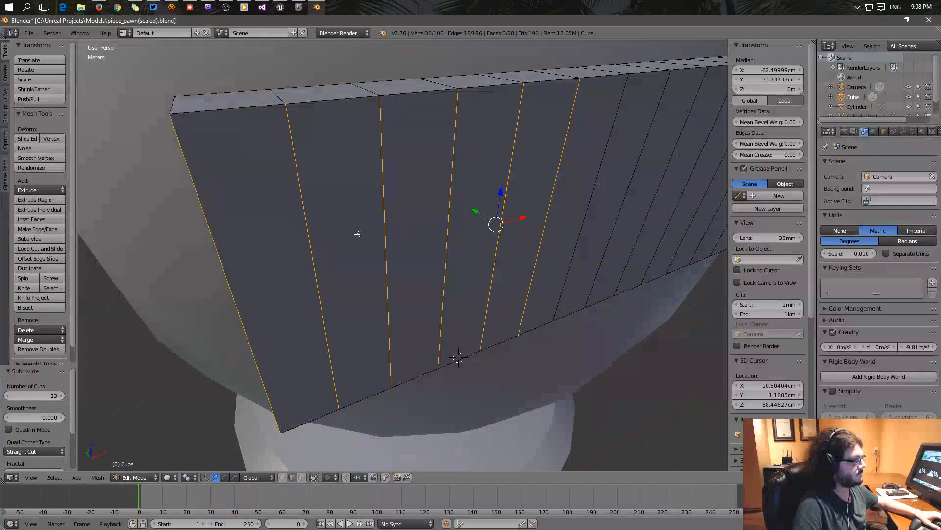
pyautogui.scroll(-7, 448, 254)
pyautogui.scroll(3, 457, 247)
pyautogui.moveTo(456, 247); pyautogui.dragTo(365, 256, button='middle')
pyautogui.keyDown('shift'); pyautogui.rightClick(420, 228); pyautogui.keyUp('shift')
pyautogui.keyDown('shift'); pyautogui.rightClick(457, 228); pyautogui.keyUp('shift')
pyautogui.keyDown('shift'); pyautogui.rightClick(487, 228); pyautogui.keyUp('shift')
pyautogui.keyDown('shift'); pyautogui.rightClick(528, 227); pyautogui.keyUp('shift')
pyautogui.keyDown('shift'); pyautogui.rightClick(519, 231); pyautogui.keyUp('shift')
pyautogui.keyDown('shift'); pyautogui.rightClick(575, 231); pyautogui.keyUp('shift')
pyautogui.keyDown('shift'); pyautogui.rightClick(607, 237); pyautogui.keyUp('shift')
pyautogui.scroll(-4, 637, 274)
pyautogui.moveTo(609, 293); pyautogui.dragTo(563, 283, button='middle')
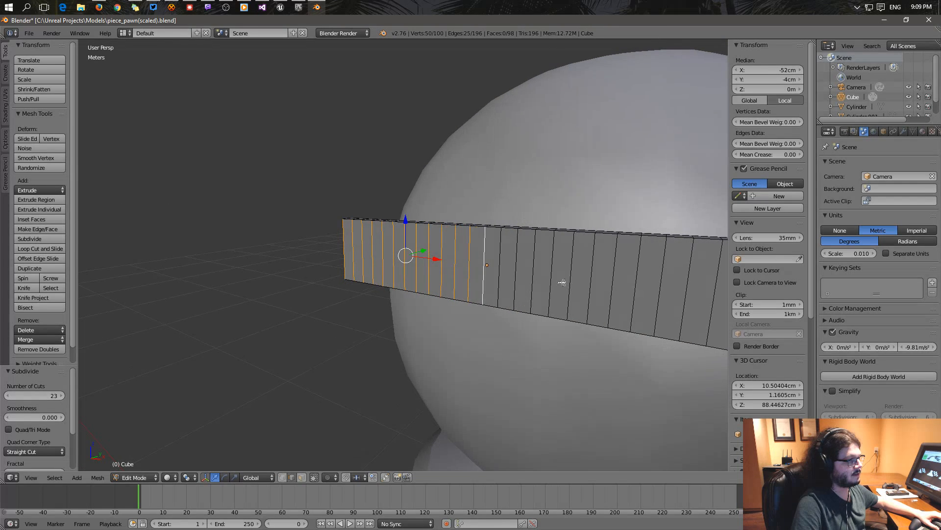
pyautogui.keyDown('shift'); pyautogui.rightClick(500, 252); pyautogui.keyUp('shift')
pyautogui.keyDown('shift'); pyautogui.rightClick(517, 252); pyautogui.keyUp('shift')
pyautogui.keyDown('shift'); pyautogui.rightClick(533, 252); pyautogui.keyUp('shift')
pyautogui.keyDown('shift'); pyautogui.rightClick(552, 253); pyautogui.keyUp('shift')
pyautogui.keyDown('shift'); pyautogui.rightClick(574, 253); pyautogui.keyUp('shift')
pyautogui.keyDown('shift'); pyautogui.rightClick(596, 256); pyautogui.keyUp('shift')
pyautogui.keyDown('shift'); pyautogui.rightClick(617, 259); pyautogui.keyUp('shift')
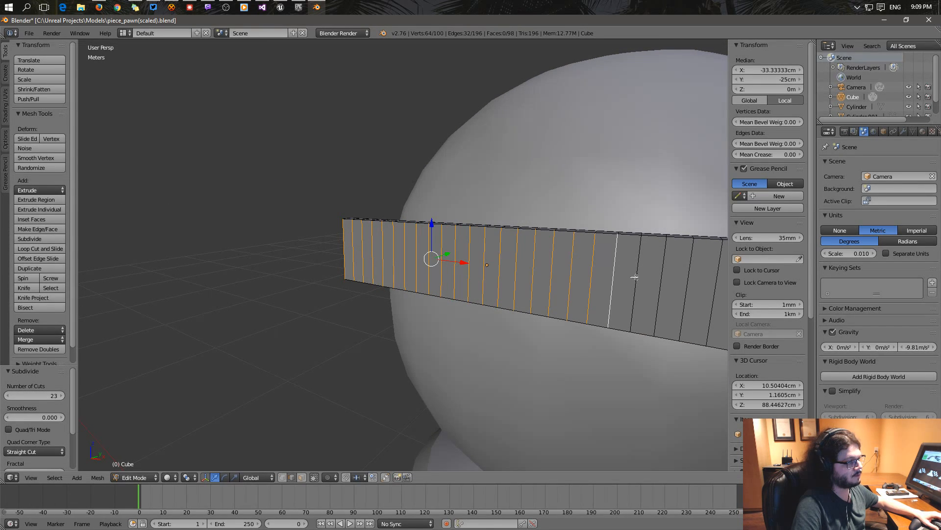
pyautogui.moveTo(634, 275); pyautogui.dragTo(603, 276, button='middle')
pyautogui.keyDown('shift'); pyautogui.rightClick(591, 274); pyautogui.keyUp('shift')
pyautogui.keyDown('shift'); pyautogui.rightClick(623, 283); pyautogui.keyUp('shift')
pyautogui.keyDown('shift'); pyautogui.rightClick(648, 290); pyautogui.keyUp('shift')
pyautogui.keyDown('shift'); pyautogui.rightClick(686, 307); pyautogui.keyUp('shift')
pyautogui.keyDown('shift'); pyautogui.rightClick(711, 322); pyautogui.keyUp('shift')
# Add the remaining vertical edges of the bar's back face so that every vertical edge is selected.
pyautogui.moveTo(653, 323); pyautogui.dragTo(524, 312, button='middle')
pyautogui.keyDown('shift'); pyautogui.rightClick(278, 266); pyautogui.keyUp('shift')
pyautogui.keyDown('shift'); pyautogui.rightClick(392, 236); pyautogui.keyUp('shift')
pyautogui.keyDown('shift'); pyautogui.rightClick(382, 238); pyautogui.keyUp('shift')
pyautogui.keyDown('shift'); pyautogui.rightClick(379, 240); pyautogui.keyUp('shift')
pyautogui.keyDown('shift'); pyautogui.rightClick(371, 241); pyautogui.keyUp('shift')
pyautogui.keyDown('shift'); pyautogui.rightClick(365, 243); pyautogui.keyUp('shift')
pyautogui.moveTo(365, 243); pyautogui.dragTo(327, 306, button='middle')
pyautogui.moveTo(379, 310)
pyautogui.mouseDown(button='middle')
pyautogui.moveTo(391, 329)
pyautogui.moveTo(364, 312)
pyautogui.mouseUp(button='middle')
pyautogui.keyDown('shift'); pyautogui.rightClick(406, 221); pyautogui.keyUp('shift')
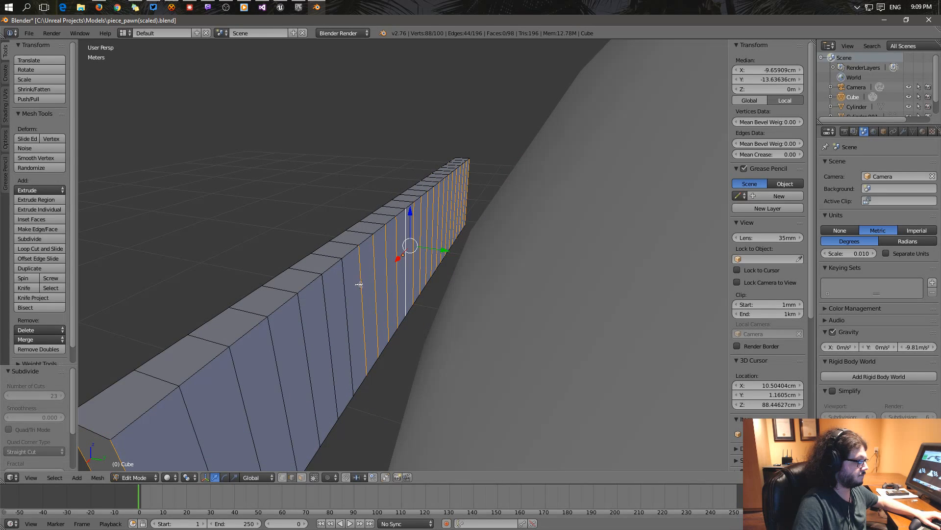
pyautogui.keyDown('shift'); pyautogui.rightClick(344, 288); pyautogui.keyUp('shift')
pyautogui.keyDown('shift'); pyautogui.rightClick(324, 297); pyautogui.keyUp('shift')
pyautogui.keyDown('shift'); pyautogui.rightClick(300, 314); pyautogui.keyUp('shift')
pyautogui.keyDown('shift'); pyautogui.rightClick(272, 342); pyautogui.keyUp('shift')
pyautogui.keyDown('shift'); pyautogui.rightClick(235, 363); pyautogui.keyUp('shift')
pyautogui.keyDown('shift'); pyautogui.rightClick(192, 403); pyautogui.keyUp('shift')
# Subdivide the selected vertical edges with 4 cuts.
pyautogui.moveTo(190, 452); pyautogui.dragTo(322, 368, button='middle')
pyautogui.scroll(-2, 330, 405)
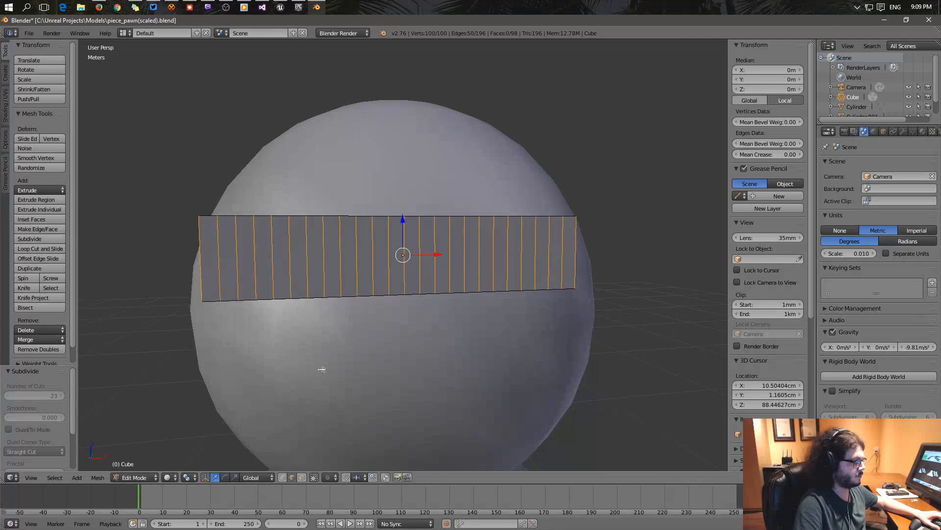
pyautogui.press('space')
pyautogui.press('Return')
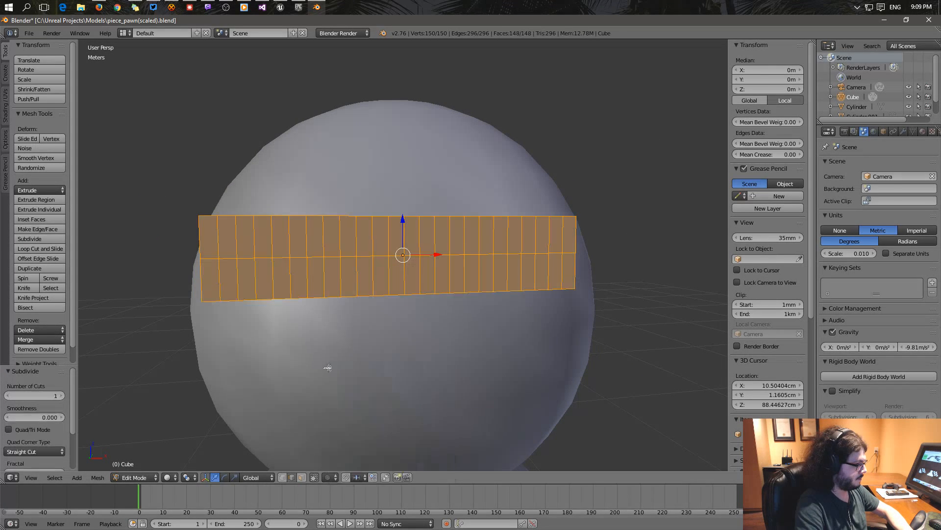
pyautogui.click(50, 396)
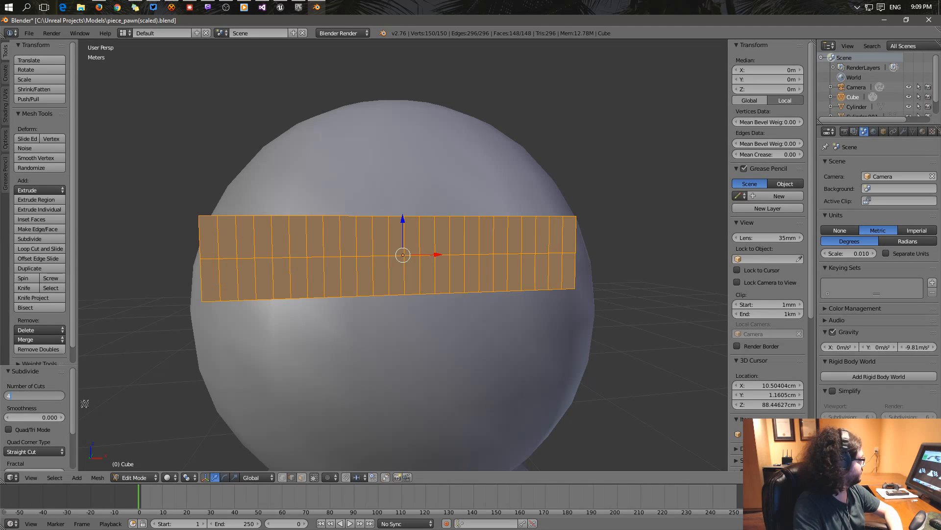
pyautogui.press('Return')
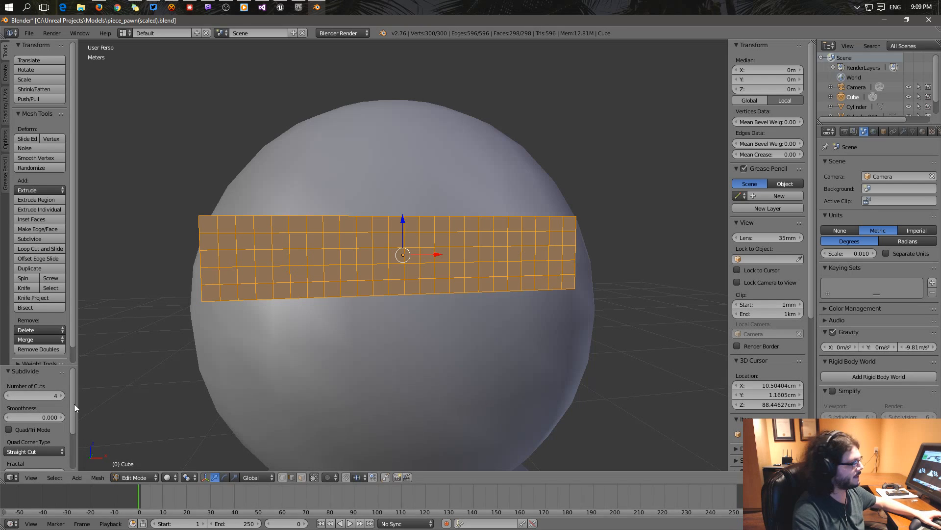
# Following the pixel sunglasses image in Firefox, select the six stair-stepped front faces at the bar's lower negative X corner in Blender.
pyautogui.hotkey('alt', 'Tab')
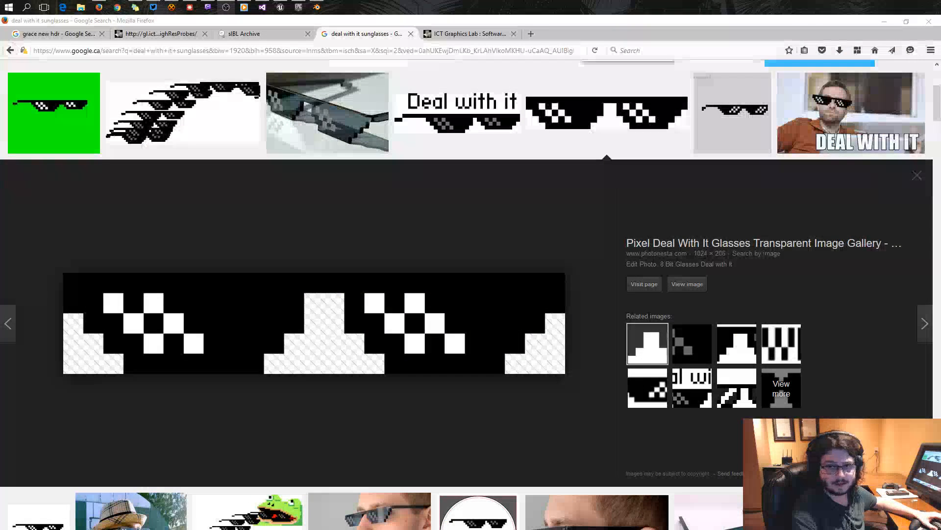
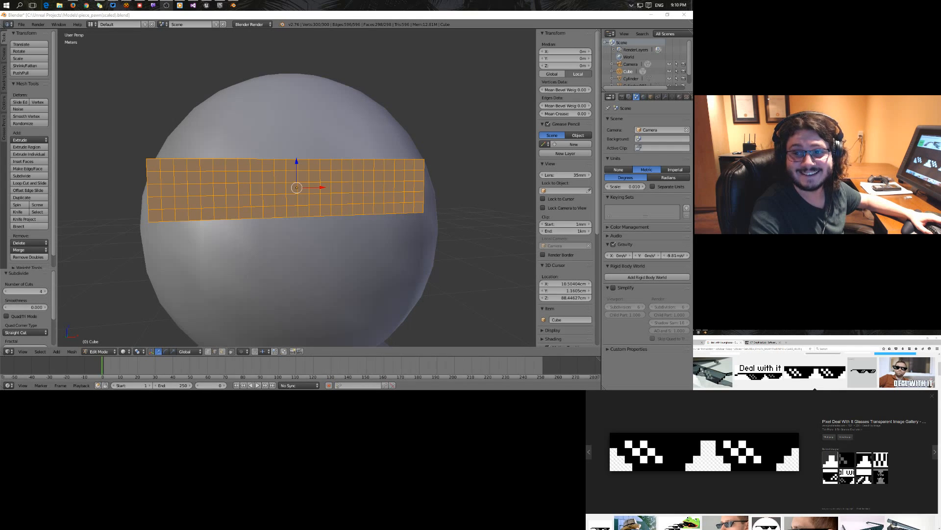
pyautogui.moveTo(246, 215); pyautogui.dragTo(212, 224, button='middle')
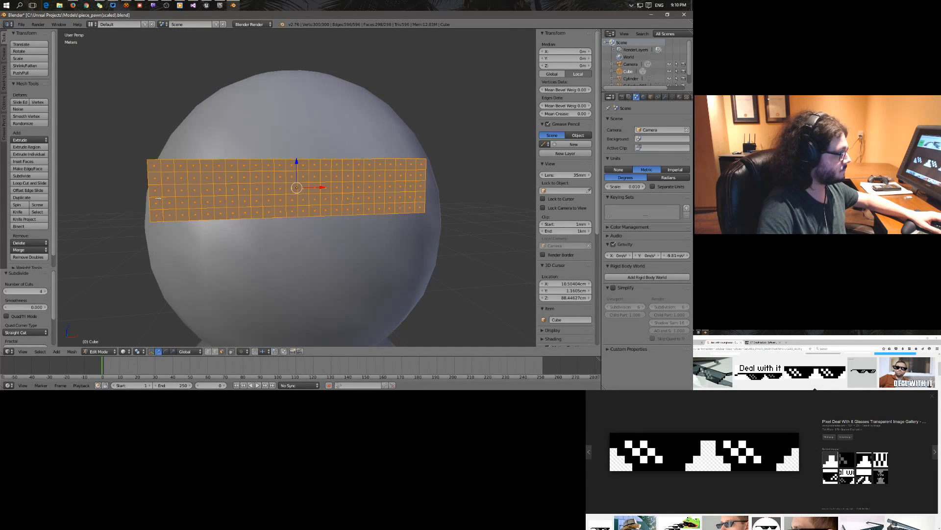
pyautogui.rightClick(155, 191)
pyautogui.keyDown('shift'); pyautogui.rightClick(156, 202); pyautogui.keyUp('shift')
pyautogui.keyDown('shift'); pyautogui.rightClick(157, 213); pyautogui.keyUp('shift')
pyautogui.keyDown('shift'); pyautogui.rightClick(169, 214); pyautogui.keyUp('shift')
pyautogui.keyDown('shift'); pyautogui.rightClick(180, 213); pyautogui.keyUp('shift')
pyautogui.keyDown('shift'); pyautogui.rightClick(170, 202); pyautogui.keyUp('shift')
# Add the stepped nose notch at the bar's middle to the selection: front-face rows of 6, 4, 2 and 2 from the bottom up.
pyautogui.moveTo(195, 236); pyautogui.dragTo(203, 213, button='middle')
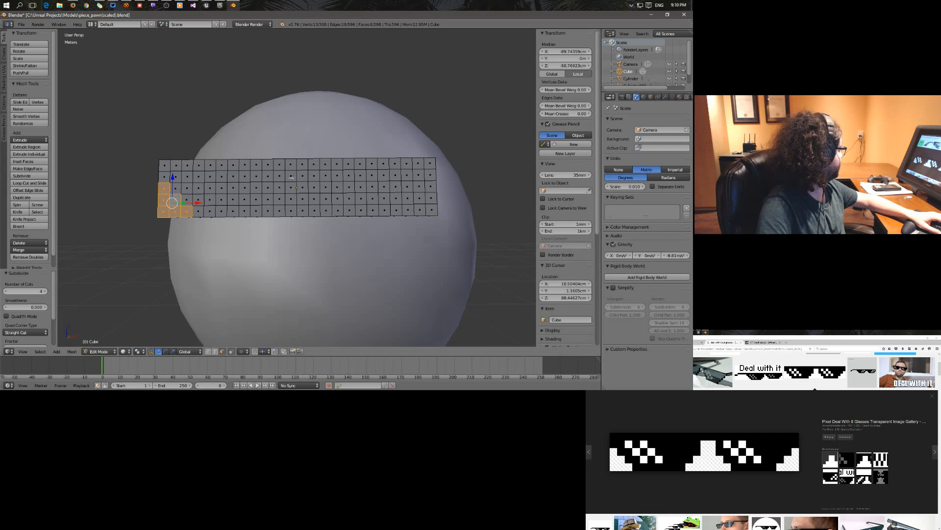
pyautogui.keyDown('shift'); pyautogui.rightClick(294, 186); pyautogui.keyUp('shift')
pyautogui.keyDown('shift'); pyautogui.rightClick(303, 188); pyautogui.keyUp('shift')
pyautogui.keyDown('shift'); pyautogui.rightClick(302, 200); pyautogui.keyUp('shift')
pyautogui.keyDown('shift'); pyautogui.rightClick(292, 199); pyautogui.keyUp('shift')
pyautogui.keyDown('shift'); pyautogui.rightClick(291, 211); pyautogui.keyUp('shift')
pyautogui.keyDown('shift'); pyautogui.rightClick(304, 211); pyautogui.keyUp('shift')
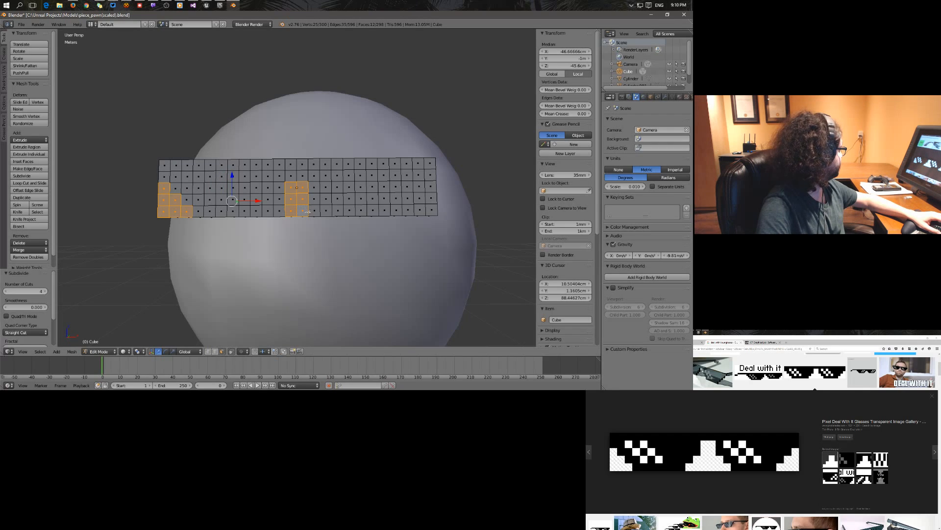
pyautogui.keyDown('shift'); pyautogui.rightClick(315, 199); pyautogui.keyUp('shift')
pyautogui.keyDown('shift'); pyautogui.rightClick(326, 212); pyautogui.keyUp('shift')
pyautogui.keyDown('shift'); pyautogui.rightClick(313, 212); pyautogui.keyUp('shift')
pyautogui.keyDown('shift'); pyautogui.rightClick(280, 200); pyautogui.keyUp('shift')
pyautogui.keyDown('shift'); pyautogui.rightClick(279, 212); pyautogui.keyUp('shift')
pyautogui.keyDown('shift'); pyautogui.rightClick(268, 211); pyautogui.keyUp('shift')
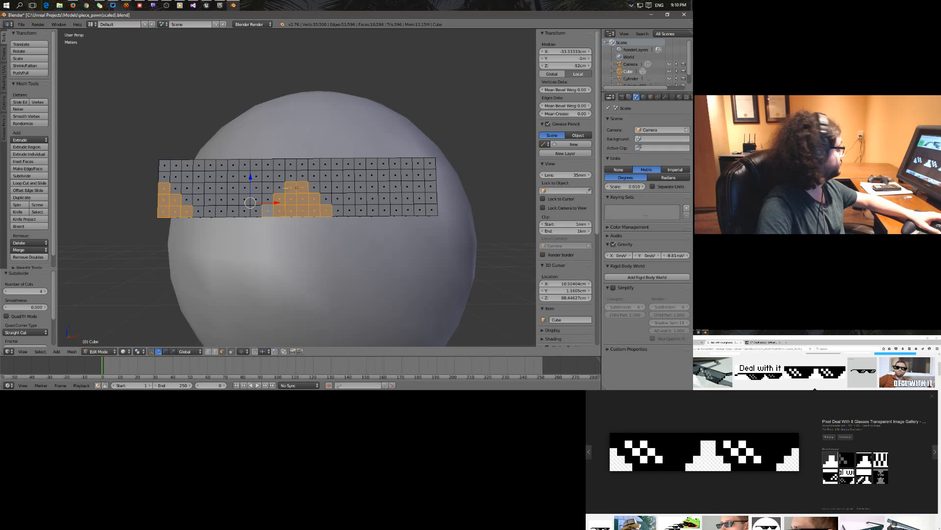
pyautogui.keyDown('shift'); pyautogui.rightClick(289, 175); pyautogui.keyUp('shift')
pyautogui.keyDown('shift'); pyautogui.rightClick(303, 176); pyautogui.keyUp('shift')
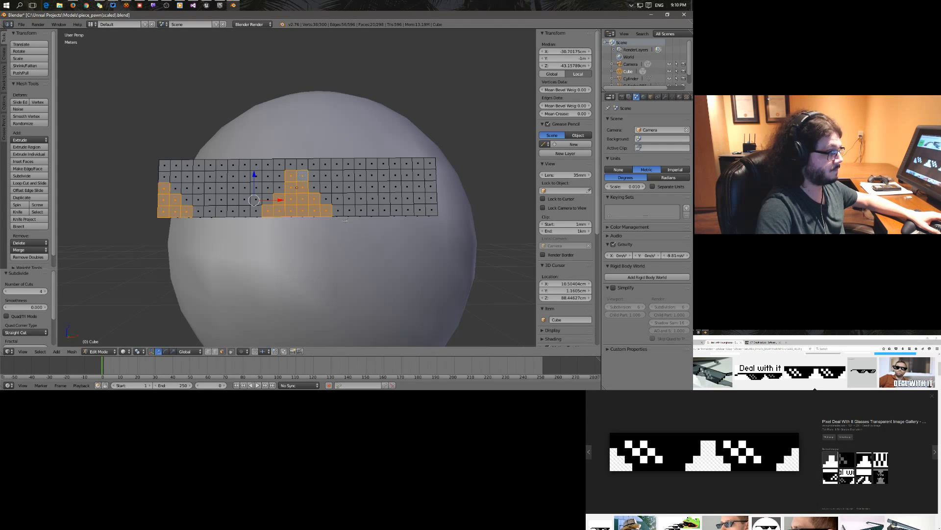
# Add the six mirrored stair-stepped front faces at the bar's lower positive X corner to the selection.
pyautogui.keyDown('shift'); pyautogui.rightClick(432, 210); pyautogui.keyUp('shift')
pyautogui.keyDown('shift'); pyautogui.rightClick(419, 210); pyautogui.keyUp('shift')
pyautogui.keyDown('shift'); pyautogui.rightClick(419, 199); pyautogui.keyUp('shift')
pyautogui.keyDown('shift'); pyautogui.rightClick(431, 198); pyautogui.keyUp('shift')
pyautogui.keyDown('shift'); pyautogui.rightClick(408, 210); pyautogui.keyUp('shift')
pyautogui.keyDown('shift'); pyautogui.rightClick(425, 187); pyautogui.keyUp('shift')
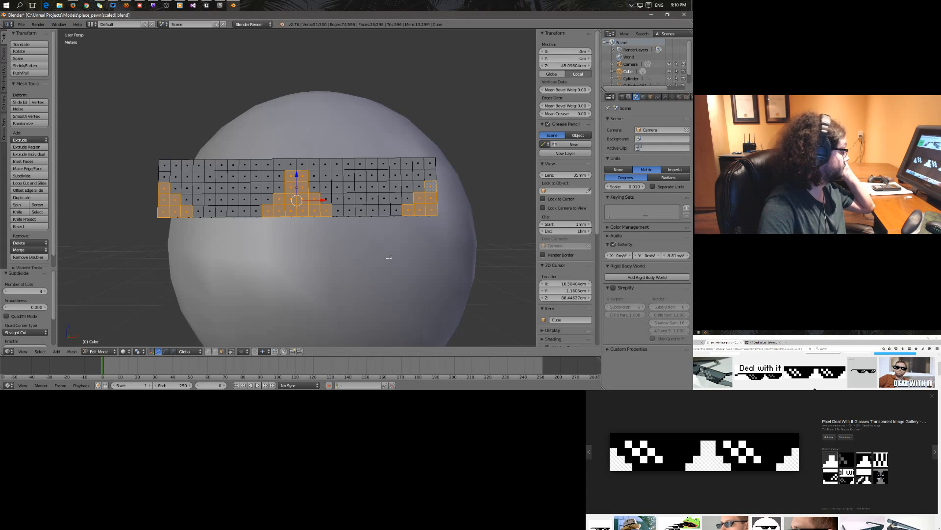
# Add the three lower end faces and the three outermost underside faces at both ends of the bar to the selection.
pyautogui.moveTo(331, 224); pyautogui.dragTo(395, 230, button='middle')
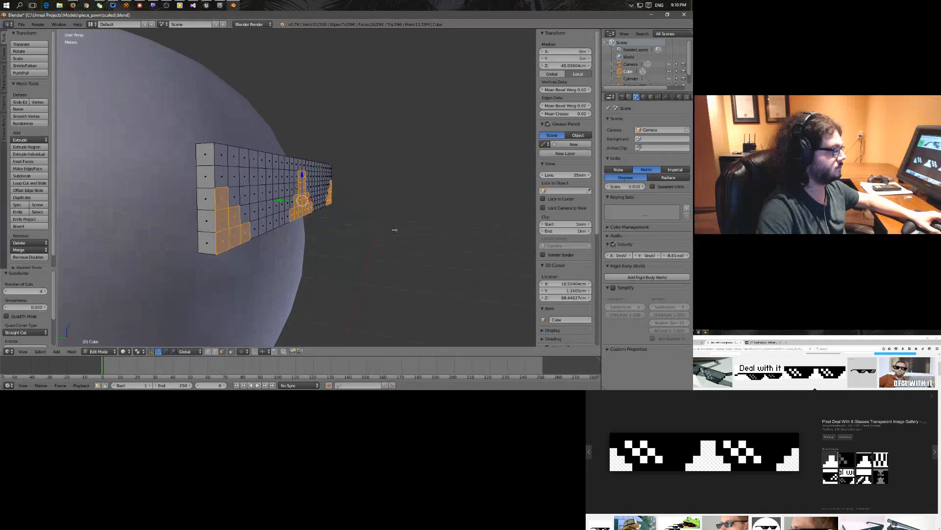
pyautogui.keyDown('shift'); pyautogui.rightClick(207, 198); pyautogui.keyUp('shift')
pyautogui.keyDown('shift'); pyautogui.rightClick(206, 220); pyautogui.keyUp('shift')
pyautogui.keyDown('shift'); pyautogui.rightClick(207, 243); pyautogui.keyUp('shift')
pyautogui.moveTo(207, 242); pyautogui.dragTo(149, 196, button='middle')
pyautogui.keyDown('shift'); pyautogui.rightClick(165, 138); pyautogui.keyUp('shift')
pyautogui.keyDown('shift'); pyautogui.rightClick(182, 147); pyautogui.keyUp('shift')
pyautogui.keyDown('shift'); pyautogui.rightClick(198, 154); pyautogui.keyUp('shift')
pyautogui.keyDown('shift'); pyautogui.rightClick(356, 127); pyautogui.keyUp('shift')
pyautogui.keyDown('shift'); pyautogui.rightClick(362, 140); pyautogui.keyUp('shift')
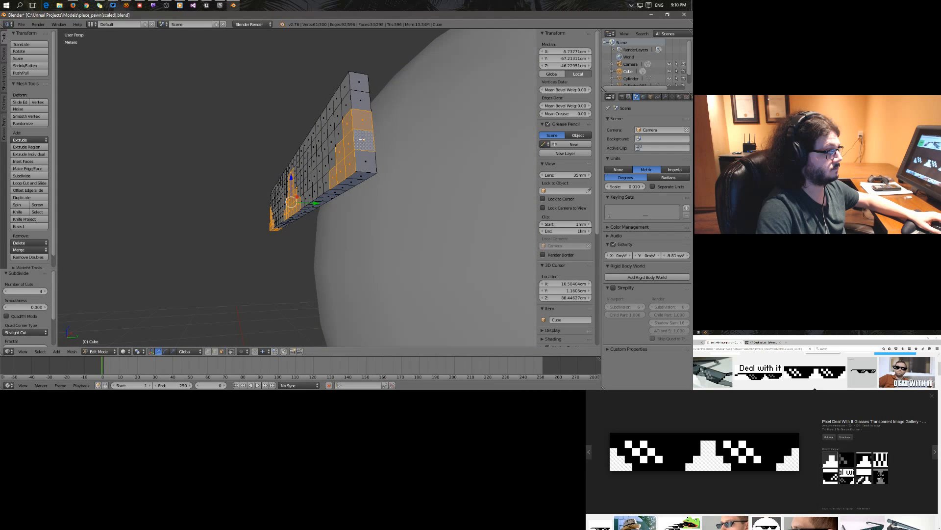
pyautogui.keyDown('shift'); pyautogui.rightClick(366, 161); pyautogui.keyUp('shift')
pyautogui.keyDown('shift'); pyautogui.rightClick(362, 178); pyautogui.keyUp('shift')
pyautogui.moveTo(362, 177); pyautogui.dragTo(379, 147, button='middle')
pyautogui.keyDown('shift'); pyautogui.rightClick(368, 138); pyautogui.keyUp('shift')
pyautogui.keyDown('shift'); pyautogui.rightClick(380, 125); pyautogui.keyUp('shift')
# Add the six underside faces below the nose notch and delete all the selected faces.
pyautogui.moveTo(315, 153); pyautogui.dragTo(370, 129, button='middle')
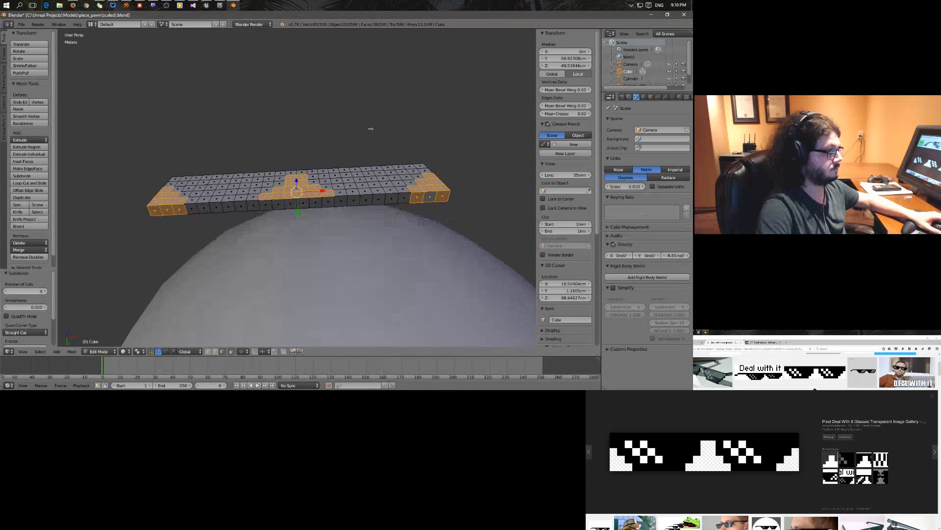
pyautogui.keyDown('shift'); pyautogui.rightClick(327, 201); pyautogui.keyUp('shift')
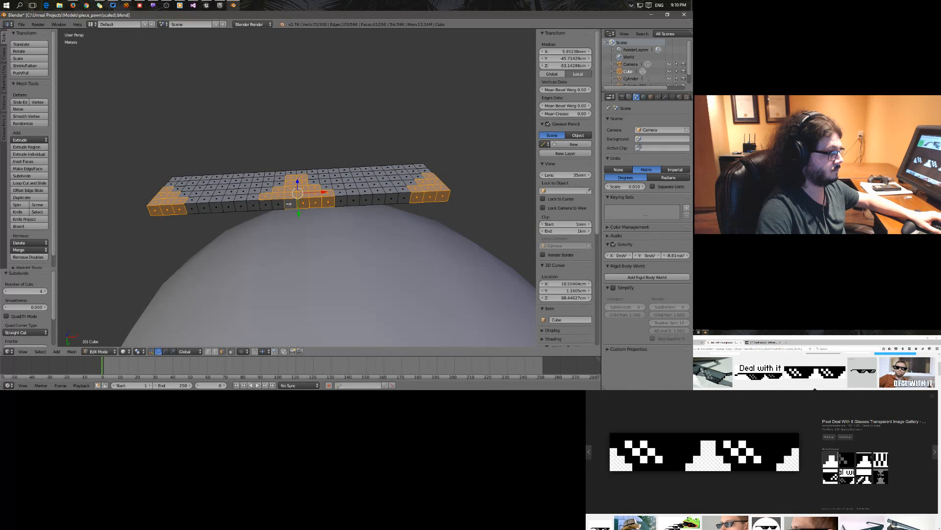
pyautogui.keyDown('shift'); pyautogui.rightClick(274, 204); pyautogui.keyUp('shift')
pyautogui.moveTo(274, 204); pyautogui.dragTo(269, 277, button='middle')
pyautogui.press('x')
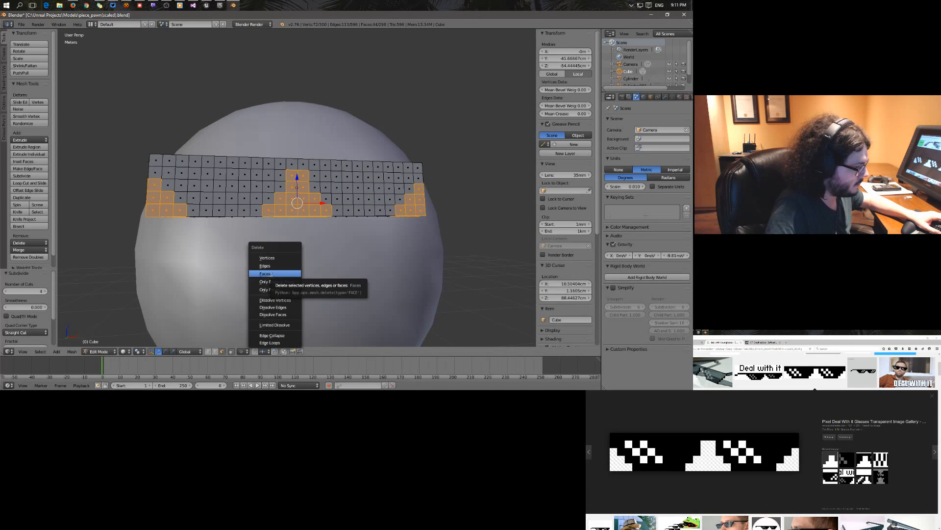
pyautogui.click(270, 273)
# Select the 14 back faces exposed behind the nose notch.
pyautogui.moveTo(270, 273); pyautogui.dragTo(255, 188, button='middle')
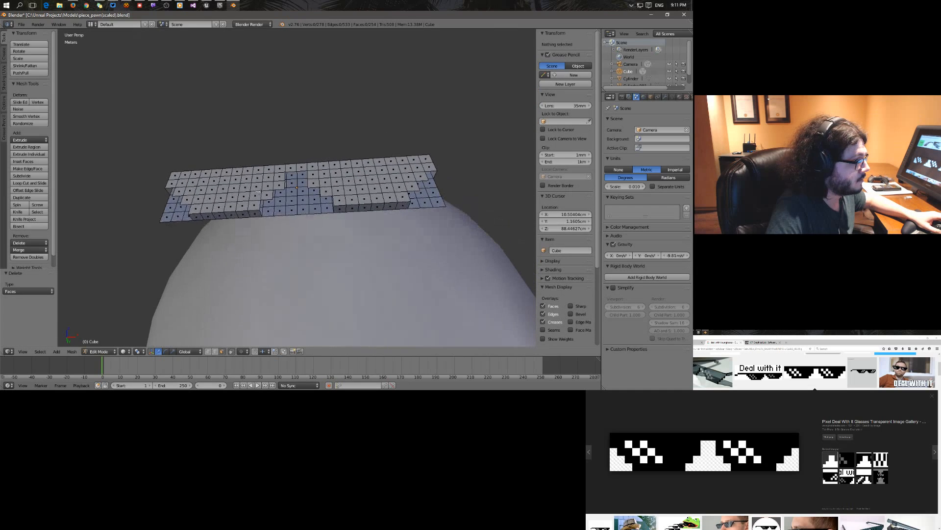
pyautogui.moveTo(298, 213); pyautogui.dragTo(288, 243, button='middle')
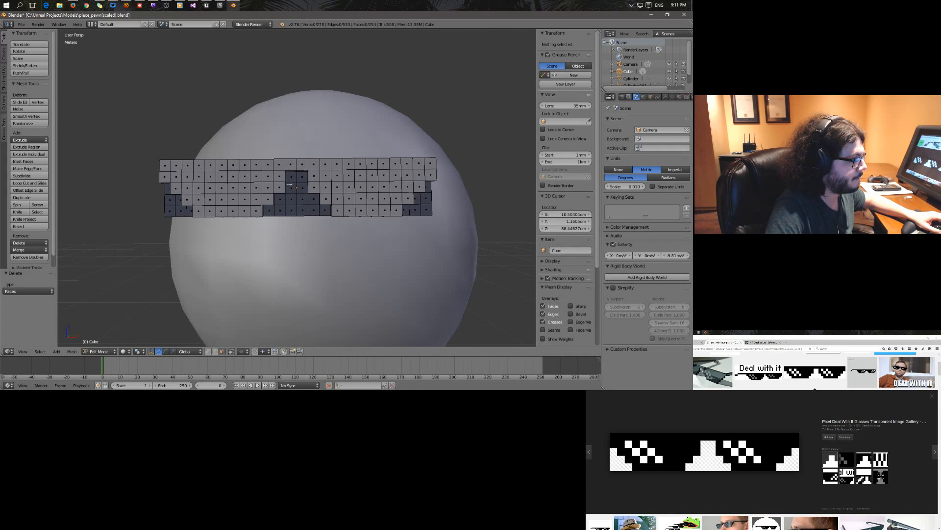
pyautogui.rightClick(293, 177)
pyautogui.keyDown('shift'); pyautogui.rightClick(303, 176); pyautogui.keyUp('shift')
pyautogui.keyDown('shift'); pyautogui.rightClick(302, 187); pyautogui.keyUp('shift')
pyautogui.keyDown('shift'); pyautogui.rightClick(292, 188); pyautogui.keyUp('shift')
pyautogui.keyDown('shift'); pyautogui.rightClick(292, 199); pyautogui.keyUp('shift')
pyautogui.keyDown('shift'); pyautogui.rightClick(279, 201); pyautogui.keyUp('shift')
pyautogui.keyDown('shift'); pyautogui.rightClick(313, 198); pyautogui.keyUp('shift')
pyautogui.keyDown('shift'); pyautogui.rightClick(313, 210); pyautogui.keyUp('shift')
pyautogui.keyDown('shift'); pyautogui.rightClick(325, 211); pyautogui.keyUp('shift')
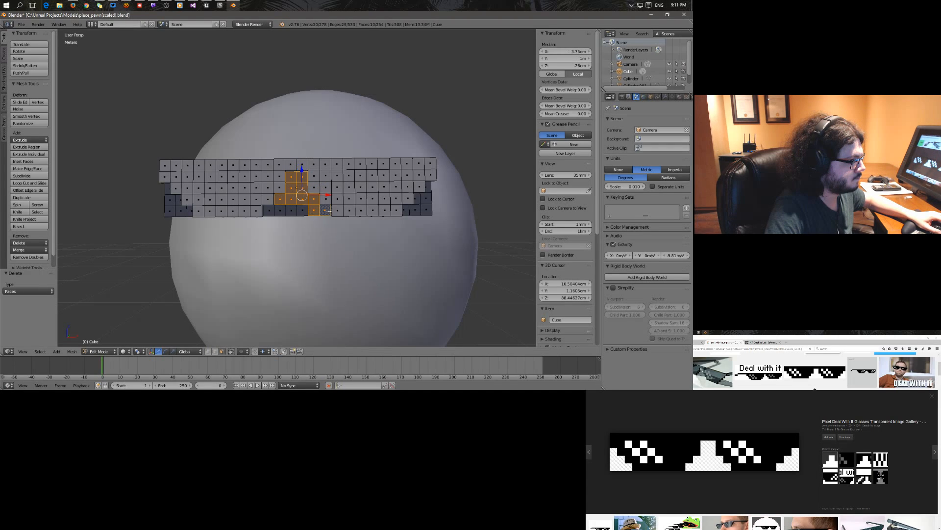
pyautogui.keyDown('shift'); pyautogui.rightClick(300, 210); pyautogui.keyUp('shift')
pyautogui.keyDown('shift'); pyautogui.rightClick(291, 211); pyautogui.keyUp('shift')
pyautogui.keyDown('shift'); pyautogui.rightClick(280, 211); pyautogui.keyUp('shift')
pyautogui.keyDown('shift'); pyautogui.rightClick(269, 211); pyautogui.keyUp('shift')
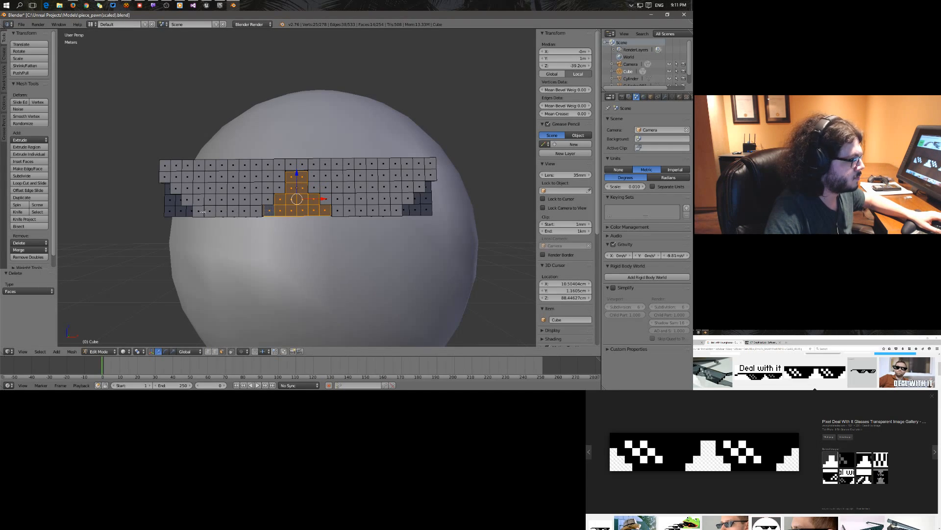
# Add the six stair-stepped back faces at each lower corner and delete the selected back faces.
pyautogui.keyDown('shift'); pyautogui.rightClick(186, 211); pyautogui.keyUp('shift')
pyautogui.keyDown('shift'); pyautogui.rightClick(180, 211); pyautogui.keyUp('shift')
pyautogui.keyDown('shift'); pyautogui.rightClick(170, 211); pyautogui.keyUp('shift')
pyautogui.keyDown('shift'); pyautogui.rightClick(170, 199); pyautogui.keyUp('shift')
pyautogui.keyDown('shift'); pyautogui.rightClick(179, 200); pyautogui.keyUp('shift')
pyautogui.keyDown('shift'); pyautogui.rightClick(170, 188); pyautogui.keyUp('shift')
pyautogui.keyDown('shift'); pyautogui.rightClick(405, 210); pyautogui.keyUp('shift')
pyautogui.keyDown('shift'); pyautogui.rightClick(416, 210); pyautogui.keyUp('shift')
pyautogui.keyDown('shift'); pyautogui.rightClick(426, 211); pyautogui.keyUp('shift')
pyautogui.keyDown('shift'); pyautogui.rightClick(424, 198); pyautogui.keyUp('shift')
pyautogui.keyDown('shift'); pyautogui.rightClick(425, 198); pyautogui.keyUp('shift')
pyautogui.keyDown('shift'); pyautogui.rightClick(428, 187); pyautogui.keyUp('shift')
pyautogui.moveTo(427, 189); pyautogui.dragTo(295, 249, button='middle')
pyautogui.press('x')
pyautogui.click(359, 223)
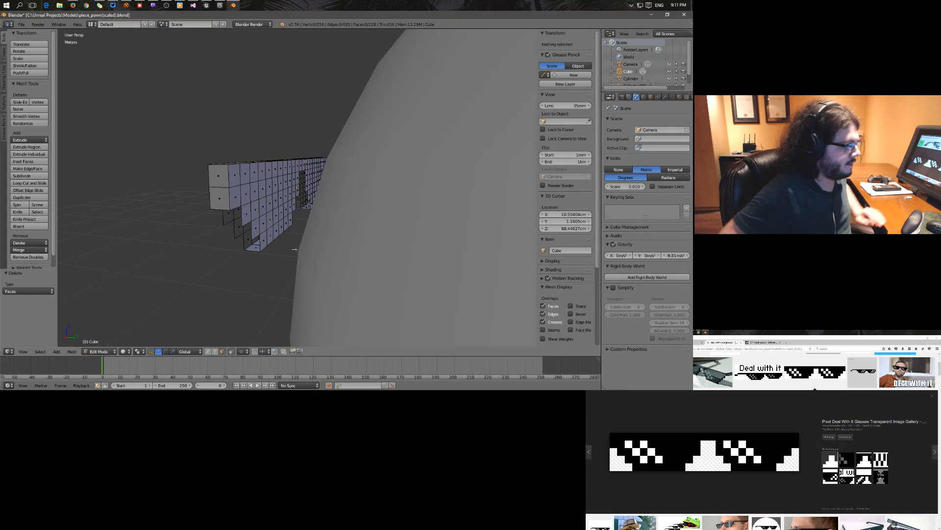
# Examine how the sunglasses' cut-out outline reads on the pawn's head from near and far.
pyautogui.moveTo(209, 258); pyautogui.dragTo(304, 250, button='middle')
pyautogui.scroll(-4, 305, 251)
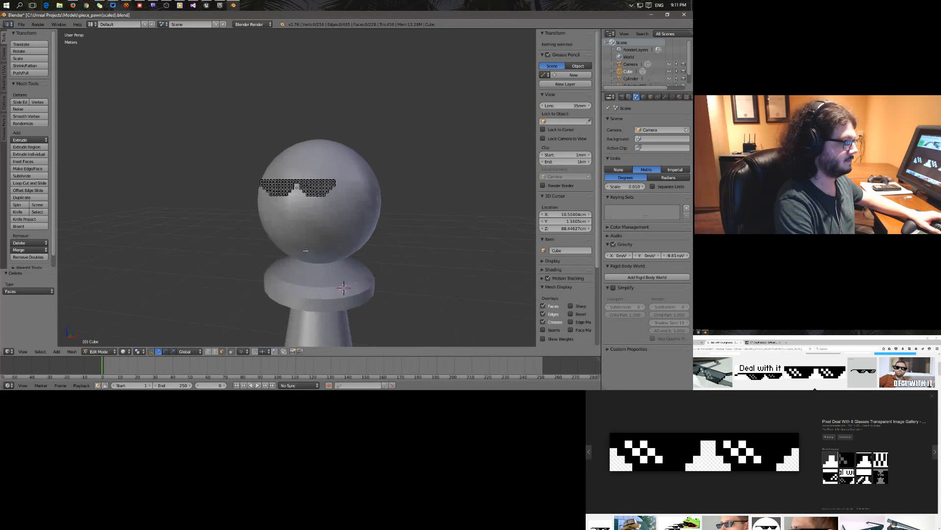
pyautogui.scroll(-5, 305, 250)
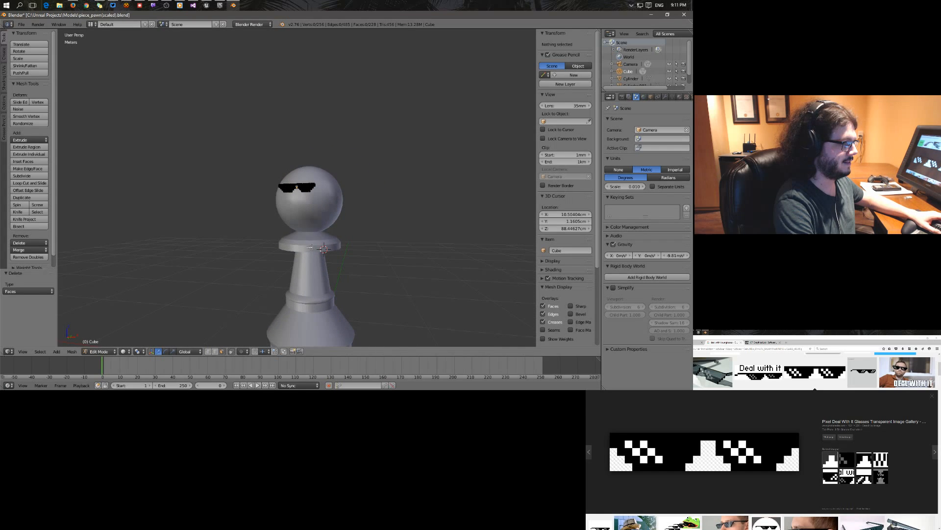
pyautogui.scroll(1, 312, 246)
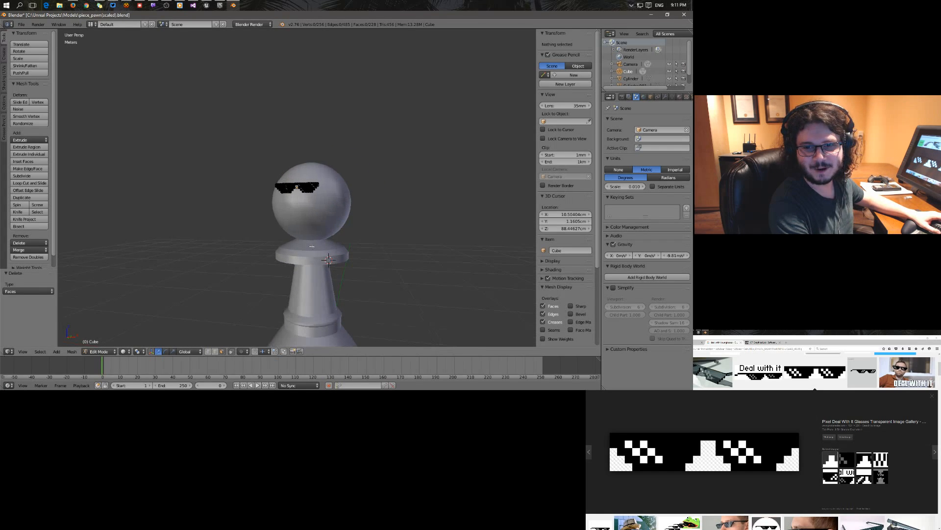
pyautogui.scroll(1, 312, 246)
pyautogui.scroll(-2, 312, 246)
pyautogui.scroll(4, 306, 231)
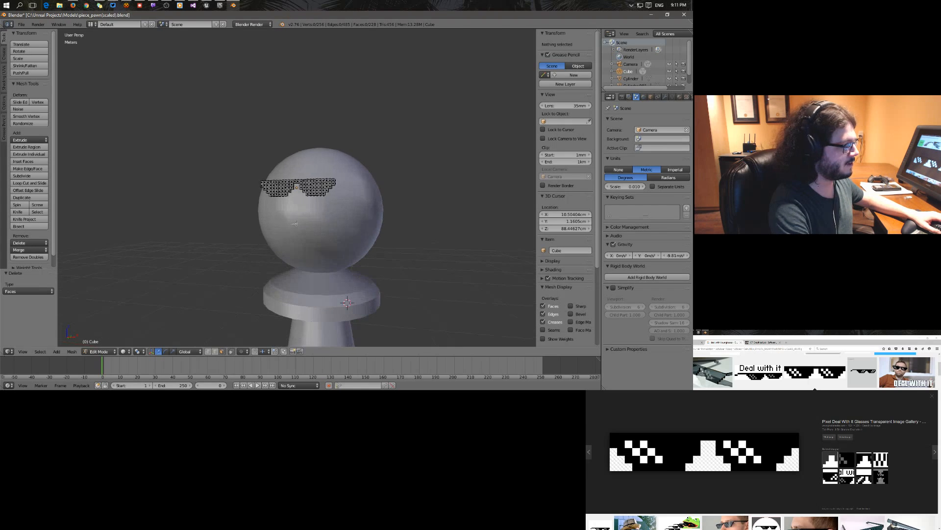
# Fill the open underside of the end block at the left lens's outer corner with a face between its four corner vertices.
pyautogui.scroll(8, 305, 230)
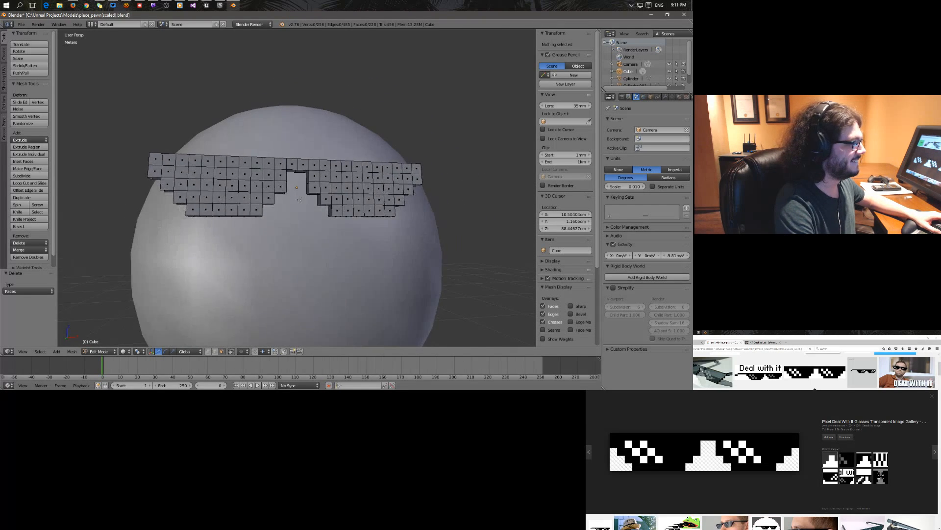
pyautogui.moveTo(278, 211)
pyautogui.mouseDown(button='middle')
pyautogui.moveTo(301, 216)
pyautogui.moveTo(288, 217)
pyautogui.mouseUp(button='middle')
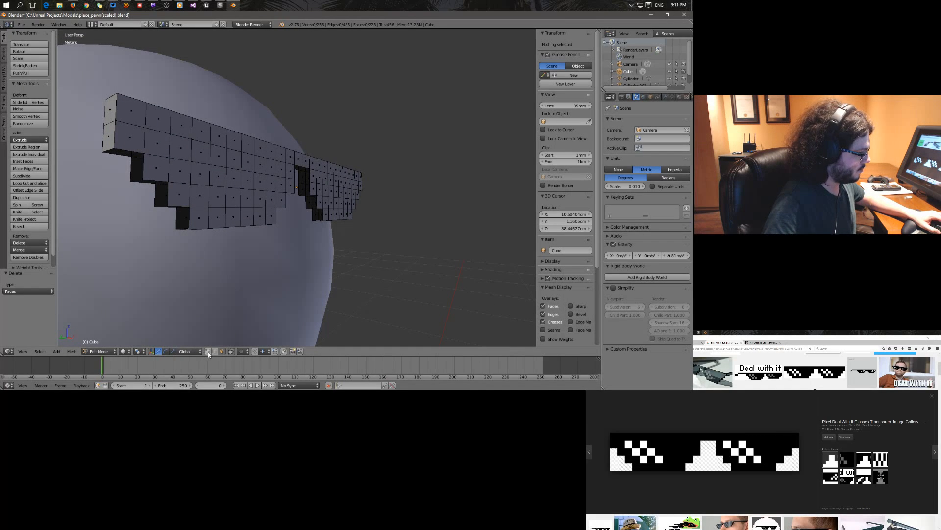
pyautogui.rightClick(150, 162)
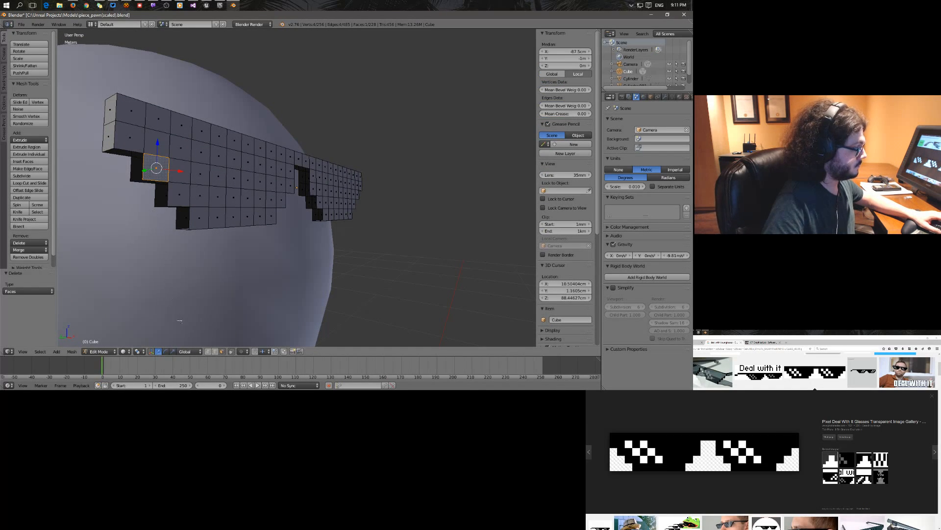
pyautogui.rightClick(143, 152)
pyautogui.press('KP_Decimal')
pyautogui.moveTo(130, 193); pyautogui.dragTo(173, 172, button='middle')
pyautogui.scroll(-3, 202, 214)
pyautogui.moveTo(202, 214); pyautogui.dragTo(182, 161, button='middle')
pyautogui.keyDown('shift'); pyautogui.rightClick(240, 218); pyautogui.keyUp('shift')
pyautogui.keyDown('shift'); pyautogui.rightClick(204, 167); pyautogui.keyUp('shift')
pyautogui.keyDown('shift'); pyautogui.rightClick(261, 130); pyautogui.keyUp('shift')
pyautogui.press('f')
# Fill the outer side wall of the first stair step below the left lens's end block.
pyautogui.moveTo(278, 169); pyautogui.dragTo(235, 190, button='middle')
pyautogui.rightClick(234, 191)
pyautogui.keyDown('shift'); pyautogui.rightClick(234, 190); pyautogui.keyUp('shift')
pyautogui.keyDown('shift'); pyautogui.rightClick(296, 189); pyautogui.keyUp('shift')
pyautogui.moveTo(296, 191); pyautogui.dragTo(337, 193, button='middle')
pyautogui.keyDown('shift'); pyautogui.rightClick(299, 255); pyautogui.keyUp('shift')
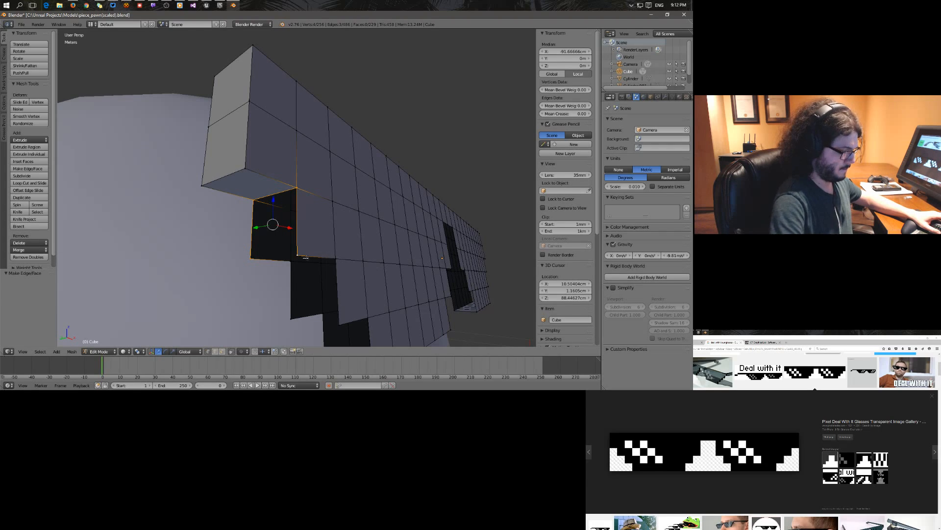
pyautogui.press('f')
# Fill the open underside of that first stair step at the left lens's outer corner.
pyautogui.moveTo(306, 257); pyautogui.dragTo(272, 239, button='middle')
pyautogui.rightClick(247, 272)
pyautogui.keyDown('shift'); pyautogui.rightClick(297, 241); pyautogui.keyUp('shift')
pyautogui.keyDown('shift'); pyautogui.rightClick(331, 283); pyautogui.keyUp('shift')
pyautogui.keyDown('shift'); pyautogui.rightClick(299, 298); pyautogui.keyUp('shift')
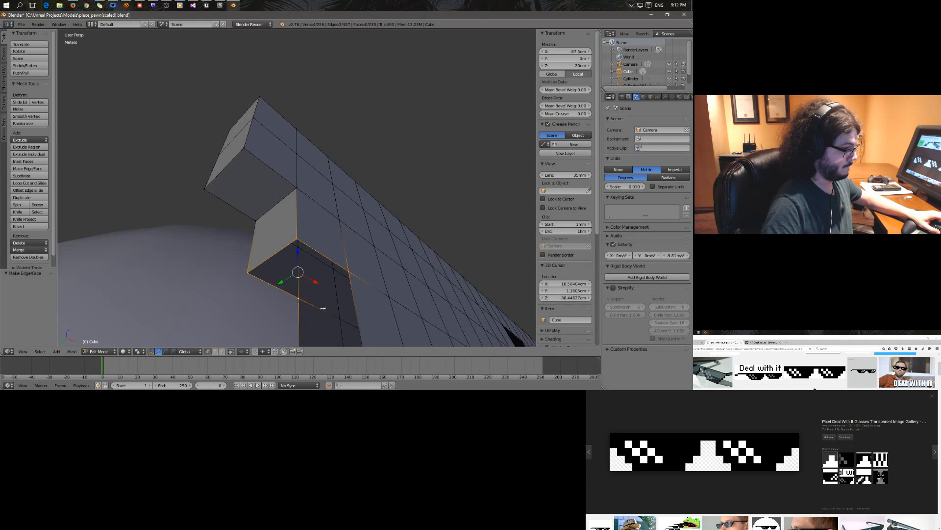
pyautogui.press('f')
# Fill the outer side wall and the underside of the second stair step at the left lens's outer corner.
pyautogui.moveTo(322, 309); pyautogui.dragTo(313, 294, button='middle')
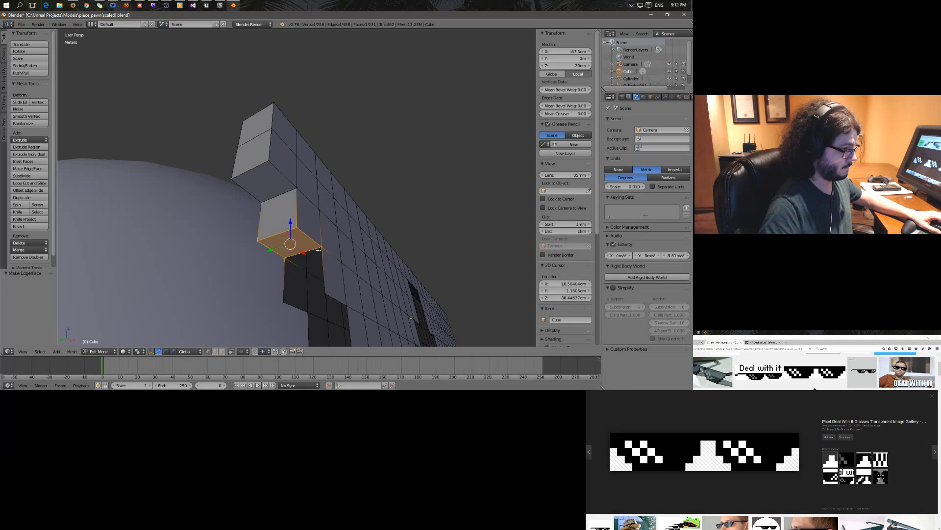
pyautogui.rightClick(319, 248)
pyautogui.keyDown('shift'); pyautogui.rightClick(283, 258); pyautogui.keyUp('shift')
pyautogui.keyDown('shift'); pyautogui.rightClick(284, 302); pyautogui.keyUp('shift')
pyautogui.keyDown('shift'); pyautogui.rightClick(323, 294); pyautogui.keyUp('shift')
pyautogui.press('f')
pyautogui.moveTo(308, 295); pyautogui.dragTo(315, 287, button='middle')
pyautogui.rightClick(315, 287)
pyautogui.keyDown('shift'); pyautogui.rightClick(345, 269); pyautogui.keyUp('shift')
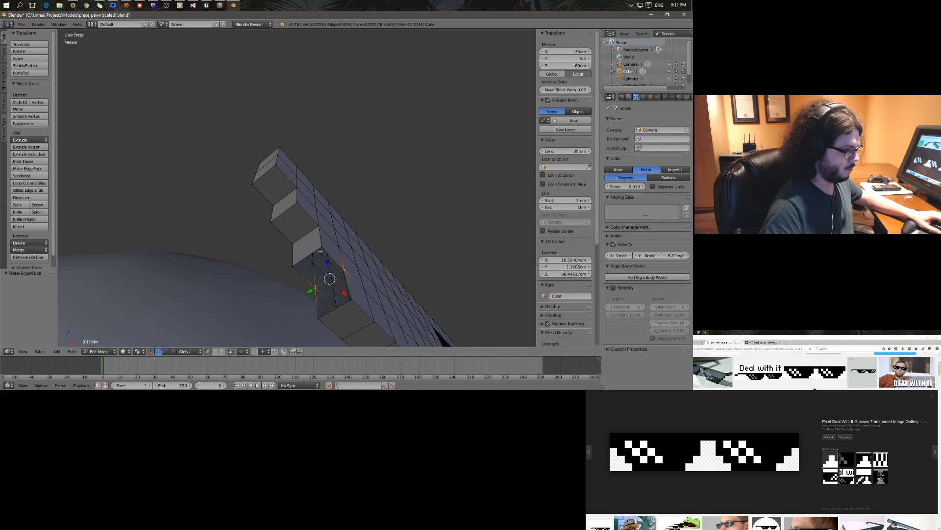
pyautogui.keyDown('shift'); pyautogui.rightClick(321, 247); pyautogui.keyUp('shift')
pyautogui.keyDown('shift'); pyautogui.rightClick(292, 265); pyautogui.keyUp('shift')
pyautogui.press('f')
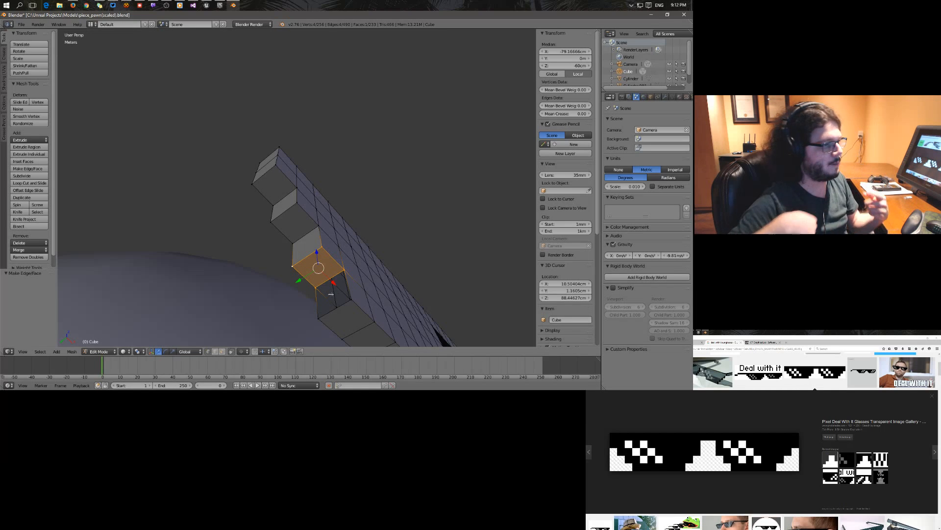
# Fill the outer side wall of the left lens's lowest pixel row.
pyautogui.moveTo(329, 263); pyautogui.dragTo(534, 292, button='middle')
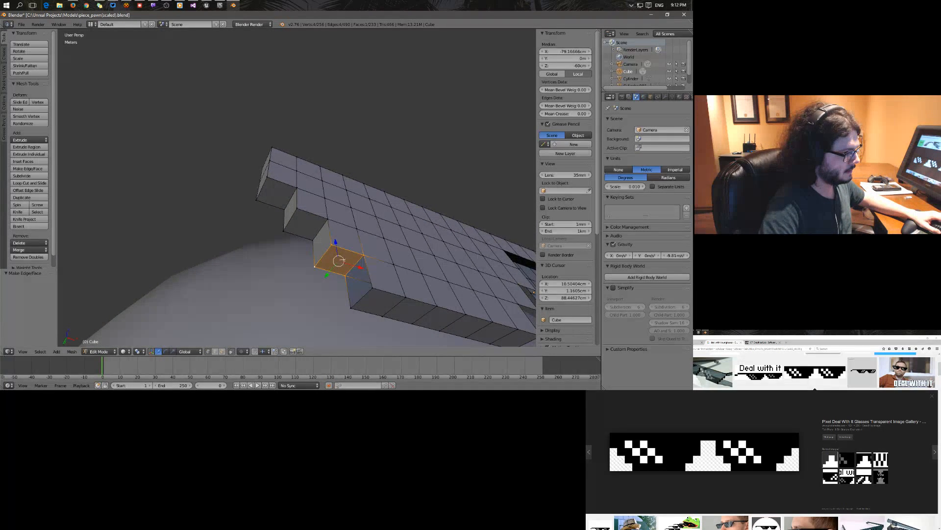
pyautogui.rightClick(363, 255)
pyautogui.keyDown('shift'); pyautogui.rightClick(373, 288); pyautogui.keyUp('shift')
pyautogui.keyDown('shift'); pyautogui.rightClick(352, 308); pyautogui.keyUp('shift')
pyautogui.keyDown('shift'); pyautogui.rightClick(346, 278); pyautogui.keyUp('shift')
pyautogui.press('f')
# Fill the side wall of the left lens's lowest pixel row facing the nose notch.
pyautogui.moveTo(357, 297); pyautogui.dragTo(333, 200, button='middle')
pyautogui.rightClick(382, 177)
pyautogui.press('KP_Decimal')
pyautogui.keyDown('shift'); pyautogui.rightClick(325, 197); pyautogui.keyUp('shift')
pyautogui.keyDown('shift'); pyautogui.rightClick(327, 220); pyautogui.keyUp('shift')
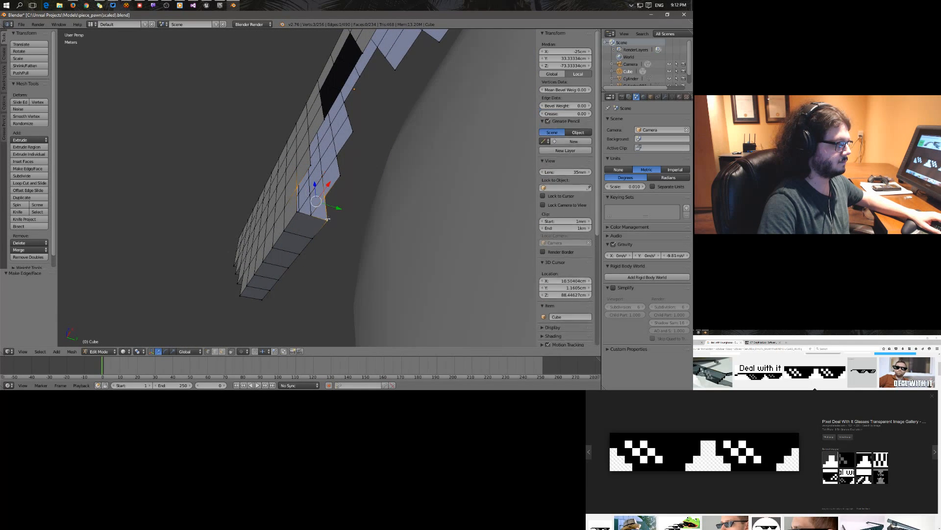
pyautogui.keyDown('shift'); pyautogui.rightClick(297, 212); pyautogui.keyUp('shift')
pyautogui.moveTo(307, 229); pyautogui.dragTo(340, 238, button='middle')
pyautogui.keyDown('shift'); pyautogui.rightClick(322, 172); pyautogui.keyUp('shift')
pyautogui.keyDown('shift'); pyautogui.rightClick(342, 190); pyautogui.keyUp('shift')
pyautogui.rightClick(297, 188)
pyautogui.keyDown('shift'); pyautogui.rightClick(316, 202); pyautogui.keyUp('shift')
pyautogui.keyDown('shift'); pyautogui.rightClick(318, 227); pyautogui.keyUp('shift')
pyautogui.keyDown('shift'); pyautogui.rightClick(297, 214); pyautogui.keyUp('shift')
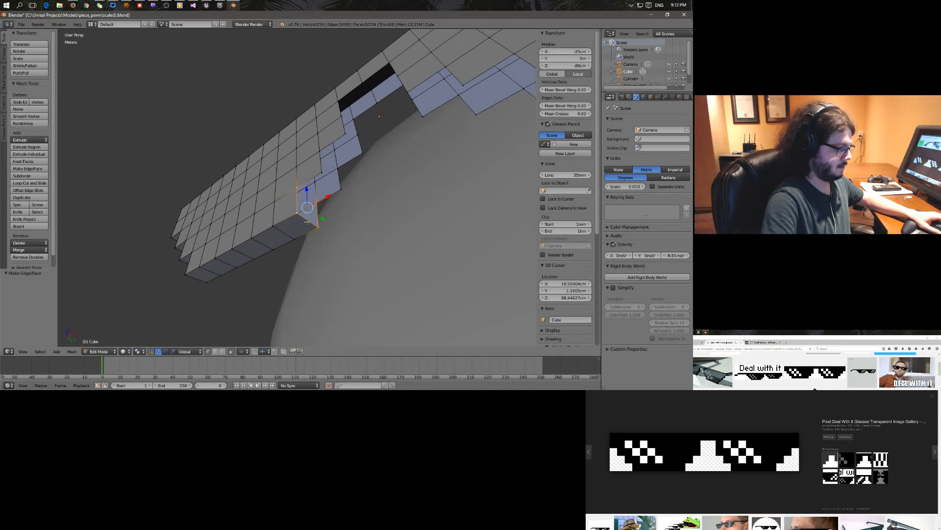
pyautogui.press('f')
# Fill the underside and the inner side wall of the second-lowest stair step on the left lens's nose side.
pyautogui.rightClick(297, 188)
pyautogui.keyDown('shift'); pyautogui.rightClick(321, 173); pyautogui.keyUp('shift')
pyautogui.keyDown('shift'); pyautogui.rightClick(341, 189); pyautogui.keyUp('shift')
pyautogui.keyDown('shift'); pyautogui.rightClick(317, 203); pyautogui.keyUp('shift')
pyautogui.press('f')
pyautogui.moveTo(344, 211); pyautogui.dragTo(319, 201, button='middle')
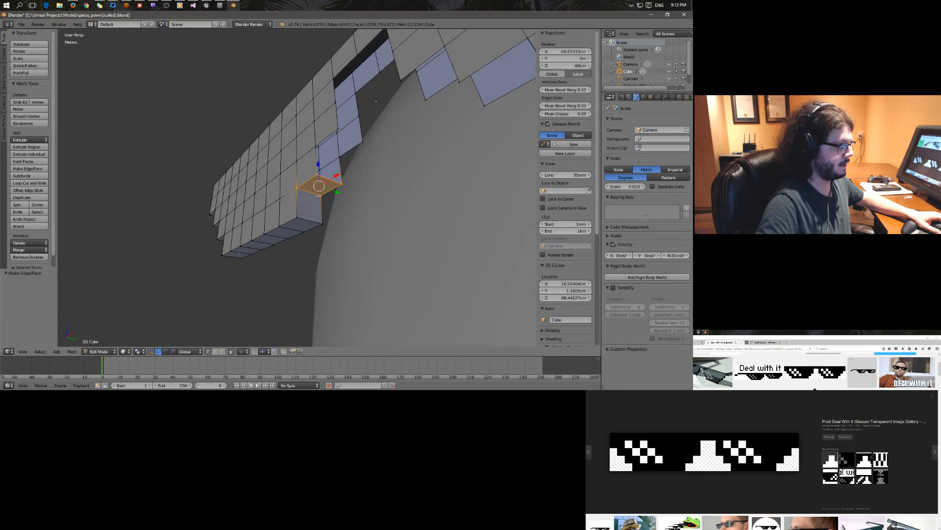
pyautogui.rightClick(315, 147)
pyautogui.keyDown('shift'); pyautogui.rightClick(339, 157); pyautogui.keyUp('shift')
pyautogui.keyDown('shift'); pyautogui.rightClick(342, 184); pyautogui.keyUp('shift')
pyautogui.keyDown('shift'); pyautogui.rightClick(318, 176); pyautogui.keyUp('shift')
pyautogui.press('KP_Decimal')
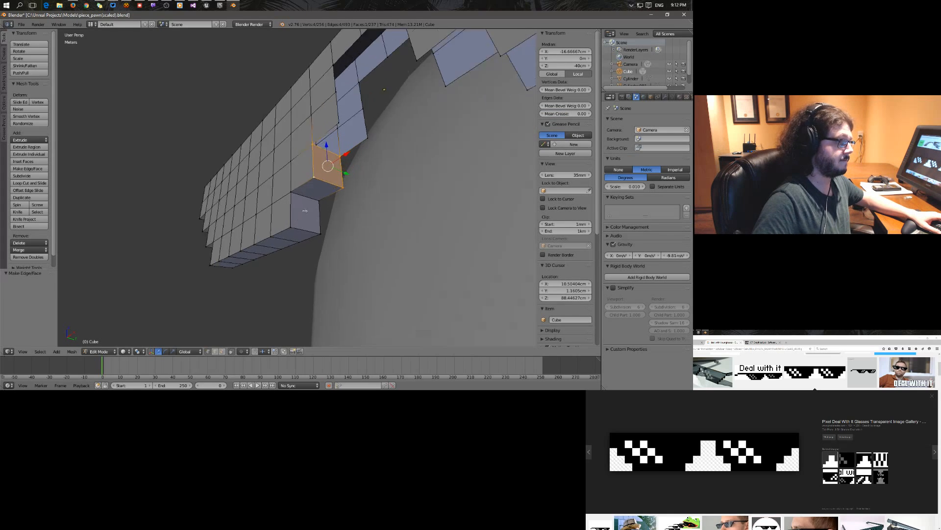
# Fill the underside of the third stair step up on the left lens's nose side.
pyautogui.scroll(-7, 314, 197)
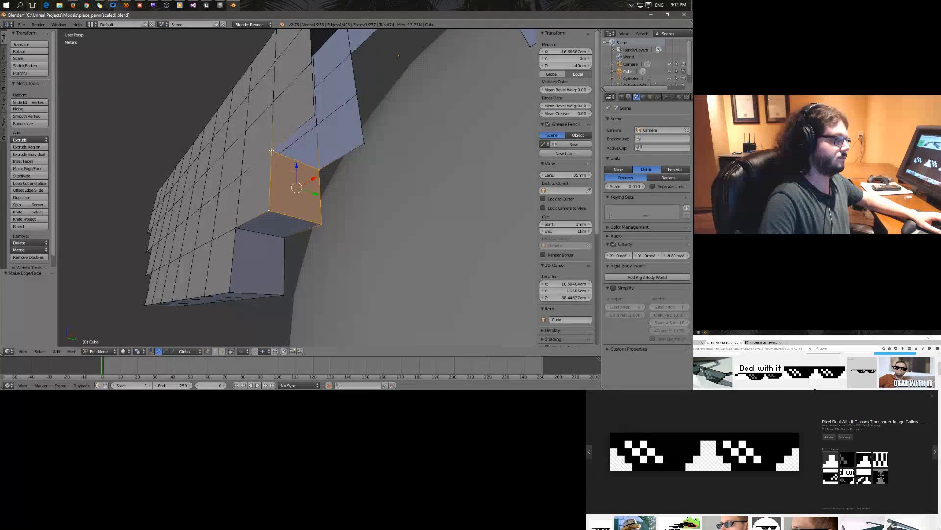
pyautogui.rightClick(271, 150)
pyautogui.keyDown('shift'); pyautogui.rightClick(315, 114); pyautogui.keyUp('shift')
pyautogui.keyDown('shift'); pyautogui.rightClick(364, 144); pyautogui.keyUp('shift')
pyautogui.keyDown('shift'); pyautogui.rightClick(318, 172); pyautogui.keyUp('shift')
pyautogui.press('f')
# Fill the lower wall face on the left side of the nose notch, directly above the third stair step's underside.
pyautogui.moveTo(323, 189); pyautogui.dragTo(380, 236, button='middle')
pyautogui.scroll(-7, 353, 225)
pyautogui.moveTo(328, 221); pyautogui.dragTo(265, 185, button='middle')
pyautogui.scroll(4, 266, 184)
pyautogui.moveTo(322, 123); pyautogui.dragTo(290, 114, button='middle')
pyautogui.rightClick(298, 117)
pyautogui.keyDown('shift'); pyautogui.rightClick(329, 127); pyautogui.keyUp('shift')
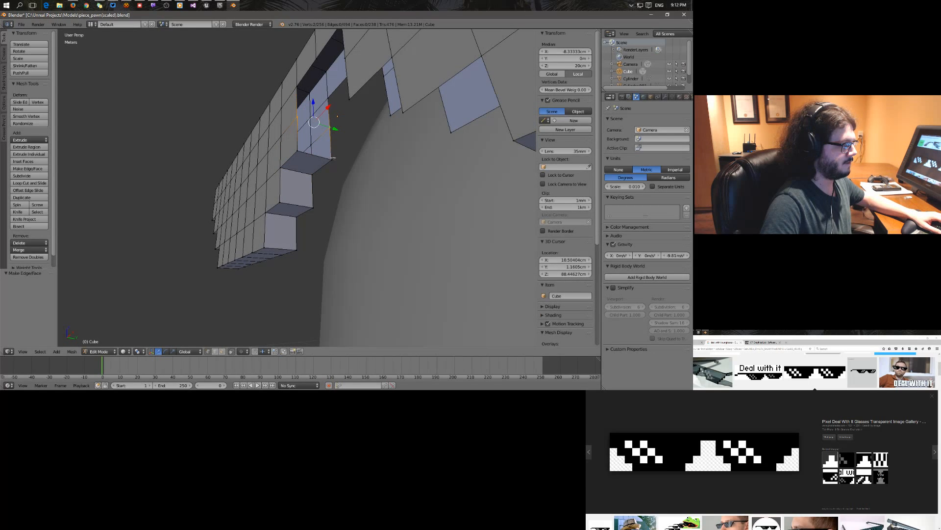
pyautogui.keyDown('shift'); pyautogui.rightClick(331, 158); pyautogui.keyUp('shift')
pyautogui.keyDown('shift'); pyautogui.rightClick(308, 155); pyautogui.keyUp('shift')
pyautogui.press('f')
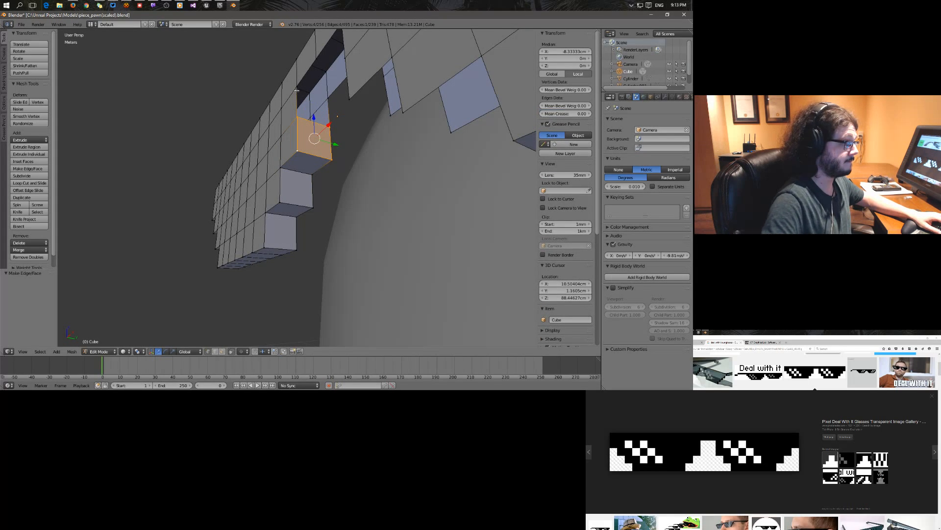
# Fill the upper wall face on the left side of the nose notch, just below the bridge.
pyautogui.rightClick(297, 87)
pyautogui.keyDown('shift'); pyautogui.rightClick(328, 99); pyautogui.keyUp('shift')
pyautogui.keyDown('shift'); pyautogui.rightClick(330, 126); pyautogui.keyUp('shift')
pyautogui.keyDown('shift'); pyautogui.rightClick(299, 118); pyautogui.keyUp('shift')
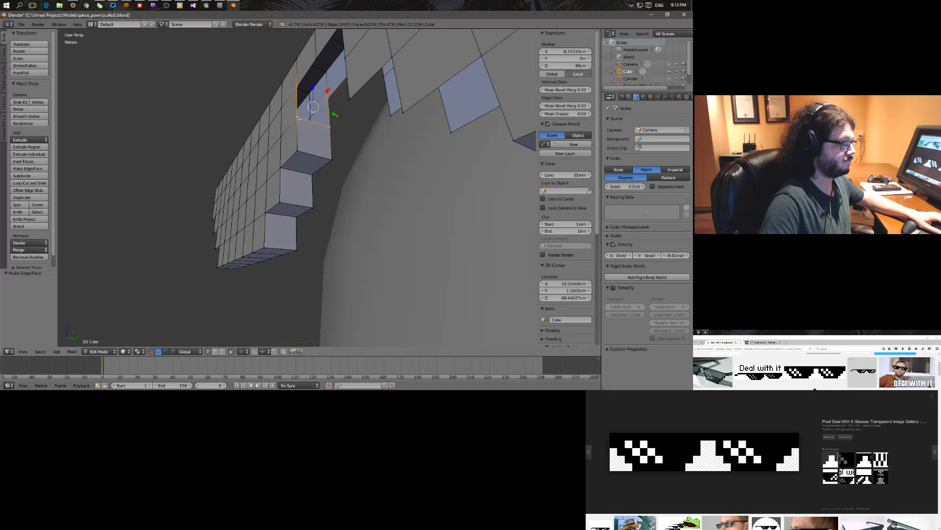
pyautogui.press('f')
# Fill the two underside faces of the bridge across the top of the nose notch.
pyautogui.moveTo(322, 143); pyautogui.dragTo(272, 140, button='middle')
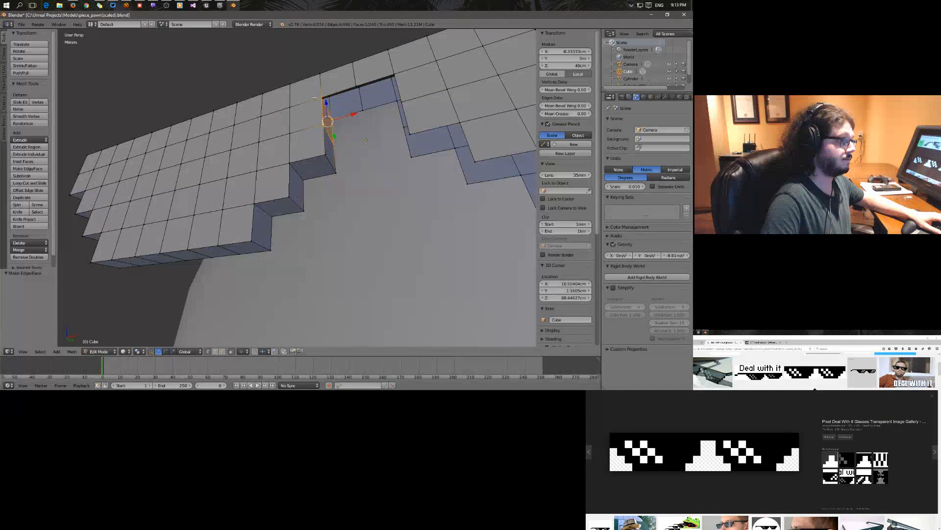
pyautogui.rightClick(324, 97)
pyautogui.keyDown('shift'); pyautogui.rightClick(357, 87); pyautogui.keyUp('shift')
pyautogui.keyDown('shift'); pyautogui.rightClick(362, 109); pyautogui.keyUp('shift')
pyautogui.keyDown('shift'); pyautogui.rightClick(333, 119); pyautogui.keyUp('shift')
pyautogui.press('f')
pyautogui.rightClick(357, 87)
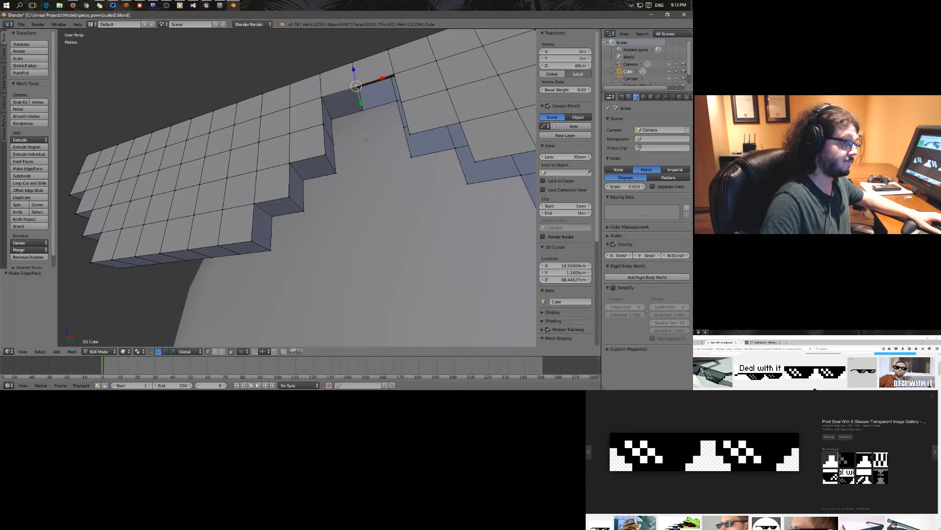
pyautogui.keyDown('shift'); pyautogui.rightClick(395, 77); pyautogui.keyUp('shift')
pyautogui.keyDown('shift'); pyautogui.rightClick(397, 101); pyautogui.keyUp('shift')
pyautogui.keyDown('shift'); pyautogui.rightClick(362, 110); pyautogui.keyUp('shift')
pyautogui.press('f')
# Fill the upper and lower wall faces on the right side of the nose notch beneath the bridge.
pyautogui.moveTo(363, 110); pyautogui.dragTo(359, 159, button='middle')
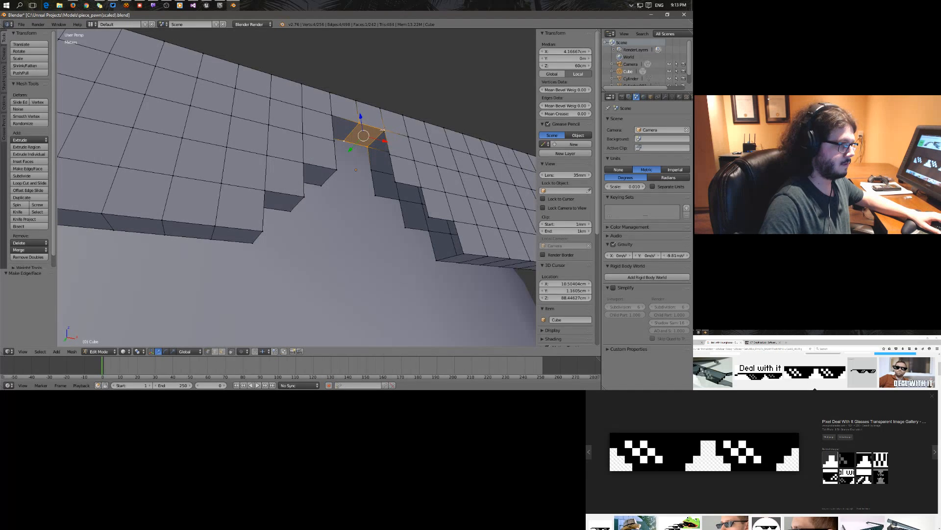
pyautogui.rightClick(384, 130)
pyautogui.keyDown('shift'); pyautogui.rightClick(389, 152); pyautogui.keyUp('shift')
pyautogui.keyDown('shift'); pyautogui.rightClick(371, 171); pyautogui.keyUp('shift')
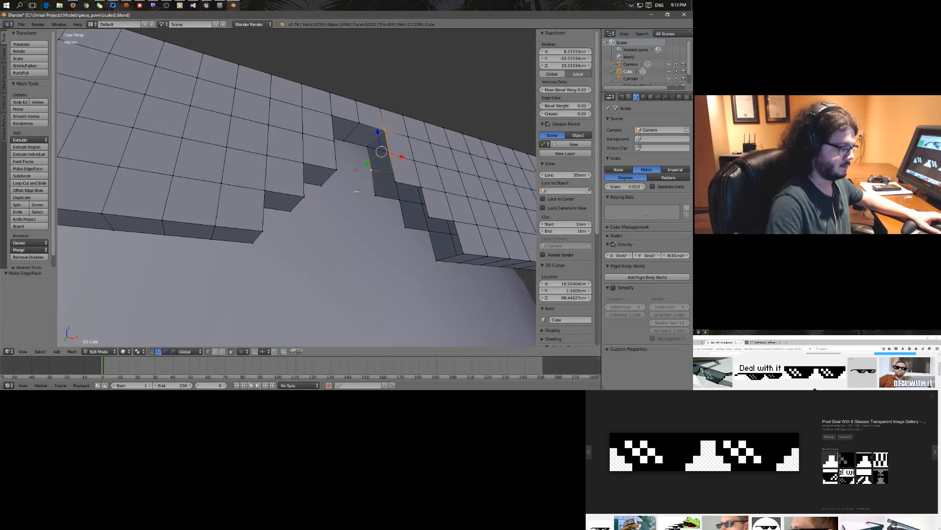
pyautogui.keyDown('shift'); pyautogui.rightClick(368, 146); pyautogui.keyUp('shift')
pyautogui.press('f')
pyautogui.moveTo(385, 220); pyautogui.dragTo(387, 156, button='middle')
pyautogui.rightClick(398, 133)
pyautogui.keyDown('shift'); pyautogui.rightClick(408, 153); pyautogui.keyUp('shift')
pyautogui.keyDown('shift'); pyautogui.rightClick(392, 157); pyautogui.keyUp('shift')
pyautogui.keyDown('shift'); pyautogui.rightClick(401, 179); pyautogui.keyUp('shift')
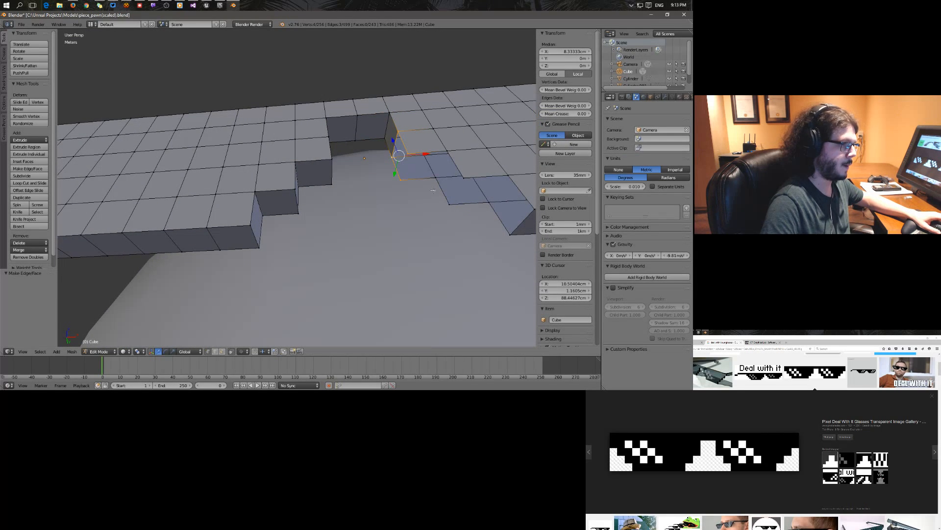
pyautogui.press('f')
# Fill the first stair step's underside and the wall below it on the right lens's nose side.
pyautogui.moveTo(434, 194); pyautogui.dragTo(445, 192, button='middle')
pyautogui.rightClick(449, 140)
pyautogui.keyDown('shift'); pyautogui.rightClick(440, 168); pyautogui.keyUp('shift')
pyautogui.keyDown('shift'); pyautogui.rightClick(404, 172); pyautogui.keyUp('shift')
pyautogui.keyDown('shift'); pyautogui.rightClick(407, 148); pyautogui.keyUp('shift')
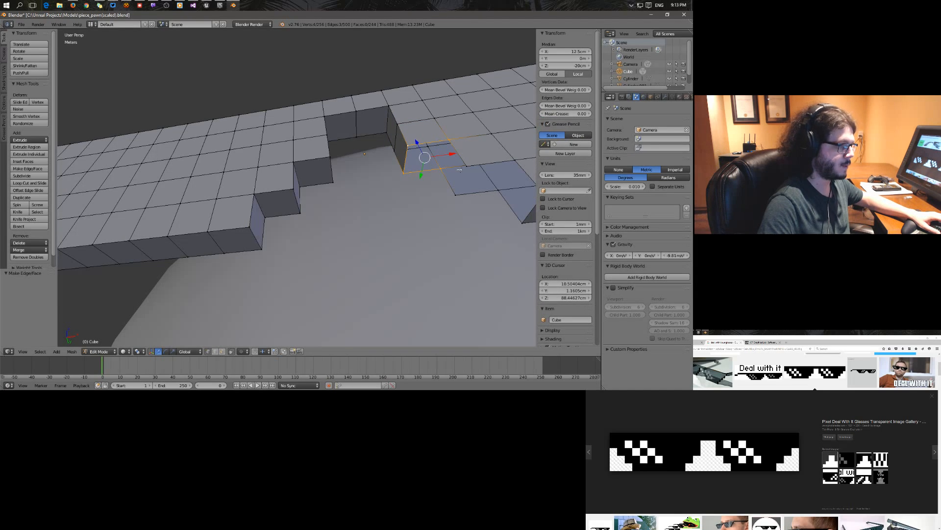
pyautogui.press('f')
pyautogui.rightClick(449, 139)
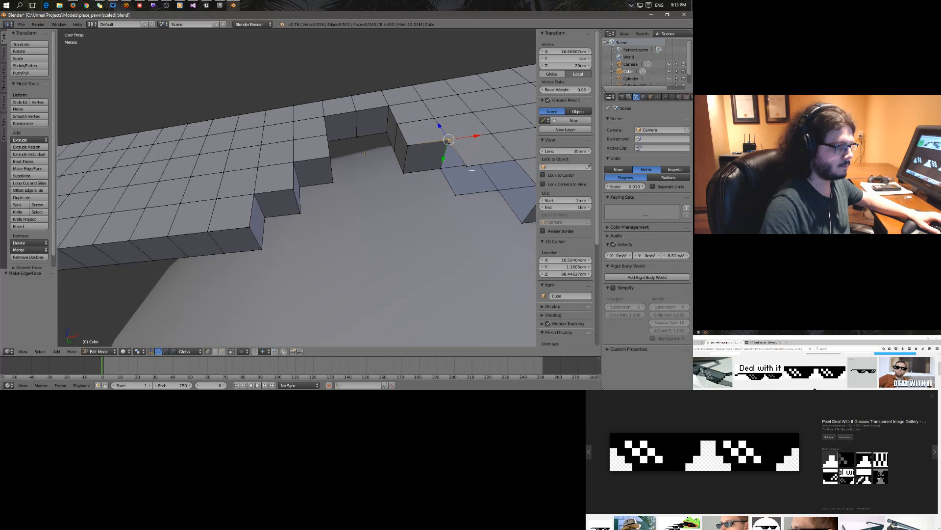
pyautogui.keyDown('shift'); pyautogui.rightClick(467, 166); pyautogui.keyUp('shift')
pyautogui.keyDown('shift'); pyautogui.rightClick(455, 194); pyautogui.keyUp('shift')
pyautogui.keyDown('shift'); pyautogui.rightClick(442, 169); pyautogui.keyUp('shift')
pyautogui.press('f')
# Fill the underside of the second stair step down on the right lens's nose side.
pyautogui.press('KP_3')
pyautogui.press('KP_Decimal')
pyautogui.moveTo(302, 221); pyautogui.dragTo(417, 172, button='middle')
pyautogui.press('KP_Decimal')
pyautogui.scroll(-4, 393, 211)
pyautogui.moveTo(393, 210); pyautogui.dragTo(341, 198, button='middle')
pyautogui.rightClick(337, 197)
pyautogui.keyDown('shift'); pyautogui.rightClick(336, 196); pyautogui.keyUp('shift')
pyautogui.keyDown('shift'); pyautogui.rightClick(322, 217); pyautogui.keyUp('shift')
pyautogui.keyDown('shift'); pyautogui.rightClick(293, 211); pyautogui.keyUp('shift')
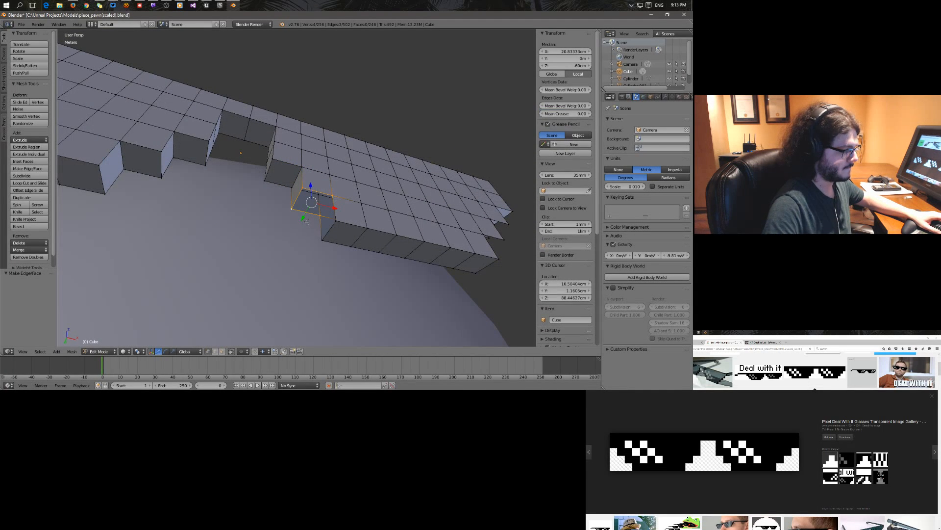
# Fill the side wall of the right lens's lowest pixel row facing the nose notch.
pyautogui.rightClick(332, 197)
pyautogui.keyDown('shift'); pyautogui.rightClick(335, 220); pyautogui.keyUp('shift')
pyautogui.keyDown('shift'); pyautogui.rightClick(323, 238); pyautogui.keyUp('shift')
pyautogui.keyDown('shift'); pyautogui.rightClick(321, 216); pyautogui.keyUp('shift')
pyautogui.press('f')
# Fill the outer side wall of the right lens's lowest pixel row.
pyautogui.moveTo(324, 236); pyautogui.dragTo(346, 202, button='middle')
pyautogui.rightClick(378, 103)
pyautogui.keyDown('shift'); pyautogui.rightClick(415, 111); pyautogui.keyUp('shift')
pyautogui.keyDown('shift'); pyautogui.rightClick(421, 144); pyautogui.keyUp('shift')
pyautogui.keyDown('shift'); pyautogui.rightClick(385, 137); pyautogui.keyUp('shift')
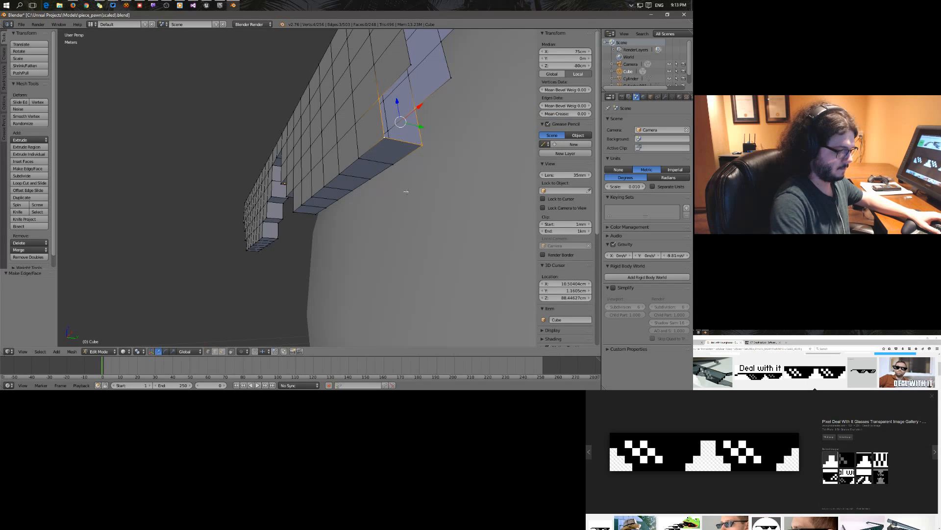
pyautogui.press('f')
# Fill the underside and the outer side wall of the second-lowest stair step at the right lens's outer corner.
pyautogui.rightClick(381, 98)
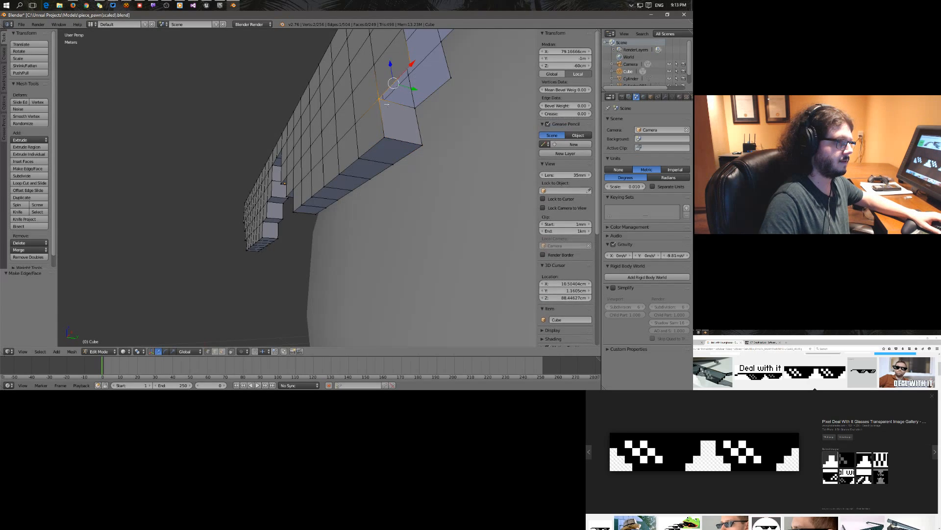
pyautogui.moveTo(380, 98); pyautogui.dragTo(409, 110, button='middle')
pyautogui.moveTo(491, 143); pyautogui.dragTo(346, 210, button='middle')
pyautogui.keyDown('shift'); pyautogui.rightClick(372, 168); pyautogui.keyUp('shift')
pyautogui.press('f')
pyautogui.rightClick(312, 124)
pyautogui.keyDown('shift'); pyautogui.rightClick(362, 156); pyautogui.keyUp('shift')
pyautogui.press('f')
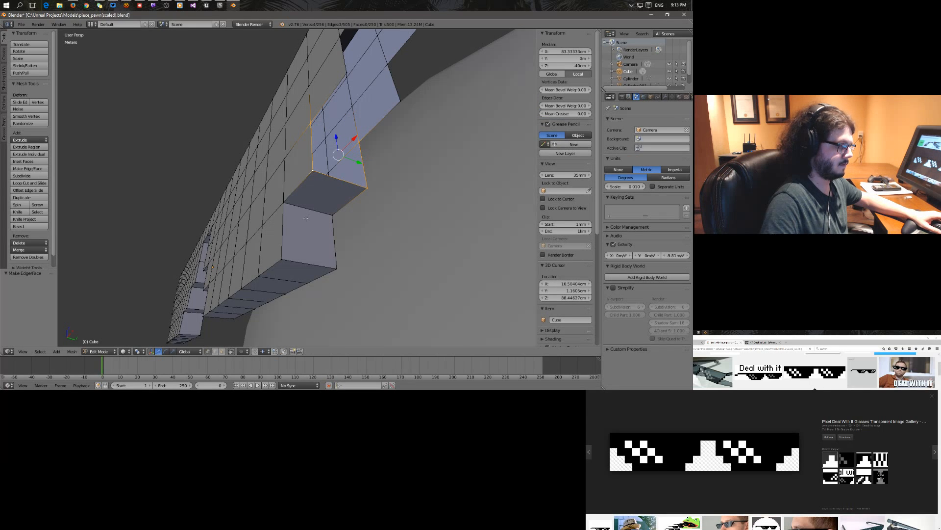
# Fill the underside of the third stair step up at the right lens's outer corner.
pyautogui.moveTo(367, 186); pyautogui.dragTo(325, 234, button='middle')
pyautogui.rightClick(323, 122)
pyautogui.keyDown('shift'); pyautogui.rightClick(381, 95); pyautogui.keyUp('shift')
pyautogui.keyDown('shift'); pyautogui.rightClick(407, 125); pyautogui.keyUp('shift')
pyautogui.keyDown('shift'); pyautogui.rightClick(354, 144); pyautogui.keyUp('shift')
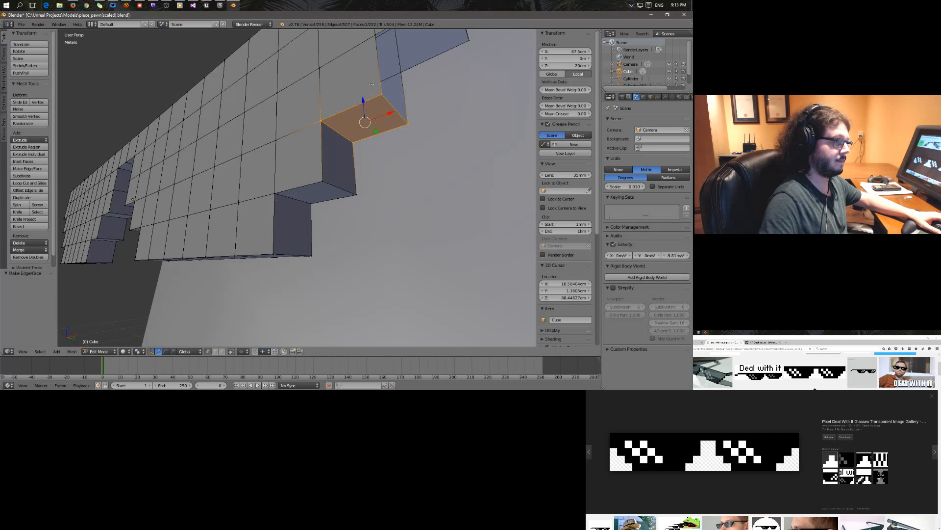
# Fill the outer side wall of the third stair step up at the right lens's outer corner.
pyautogui.rightClick(376, 35)
pyautogui.keyDown('shift'); pyautogui.rightClick(400, 73); pyautogui.keyUp('shift')
pyautogui.keyDown('shift'); pyautogui.rightClick(407, 123); pyautogui.keyUp('shift')
pyautogui.keyDown('shift'); pyautogui.rightClick(382, 95); pyautogui.keyUp('shift')
pyautogui.press('f')
# Fill the underside of the topmost stair step at the right lens's outer corner.
pyautogui.press('KP_Decimal')
pyautogui.scroll(-5, 343, 147)
pyautogui.moveTo(323, 147); pyautogui.dragTo(299, 136, button='middle')
pyautogui.rightClick(260, 132)
pyautogui.keyDown('shift'); pyautogui.rightClick(326, 72); pyautogui.keyUp('shift')
pyautogui.keyDown('shift'); pyautogui.rightClick(393, 126); pyautogui.keyUp('shift')
pyautogui.keyDown('shift'); pyautogui.rightClick(330, 162); pyautogui.keyUp('shift')
pyautogui.press('f')
pyautogui.scroll(-7, 381, 210)
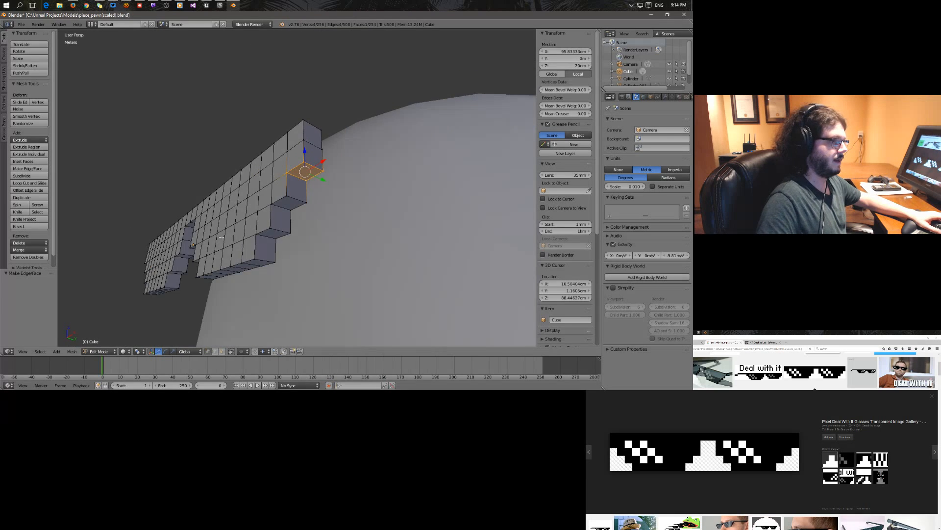
# Return the sunglasses to Object Mode and check their placement against the pawn's head from the front and side.
pyautogui.moveTo(382, 210); pyautogui.dragTo(249, 251, button='middle')
pyautogui.scroll(-4, 250, 250)
pyautogui.moveTo(237, 215); pyautogui.dragTo(219, 205, button='middle')
pyautogui.click(117, 350)
pyautogui.click(103, 343)
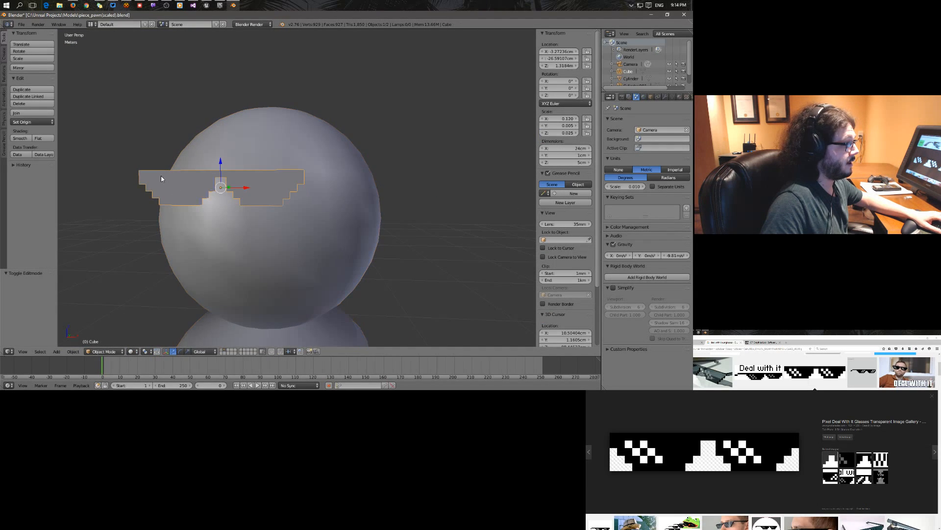
pyautogui.moveTo(338, 115); pyautogui.dragTo(270, 137, button='middle')
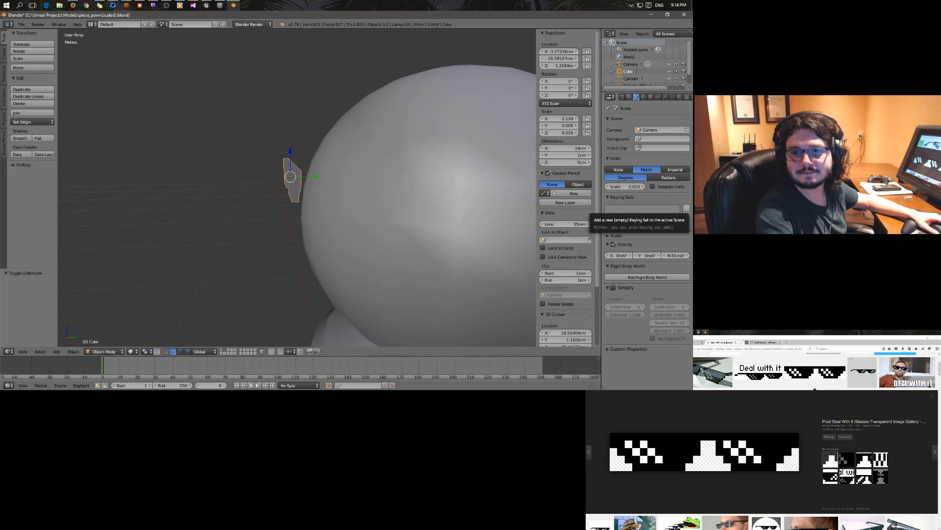
pyautogui.click(787, 342)
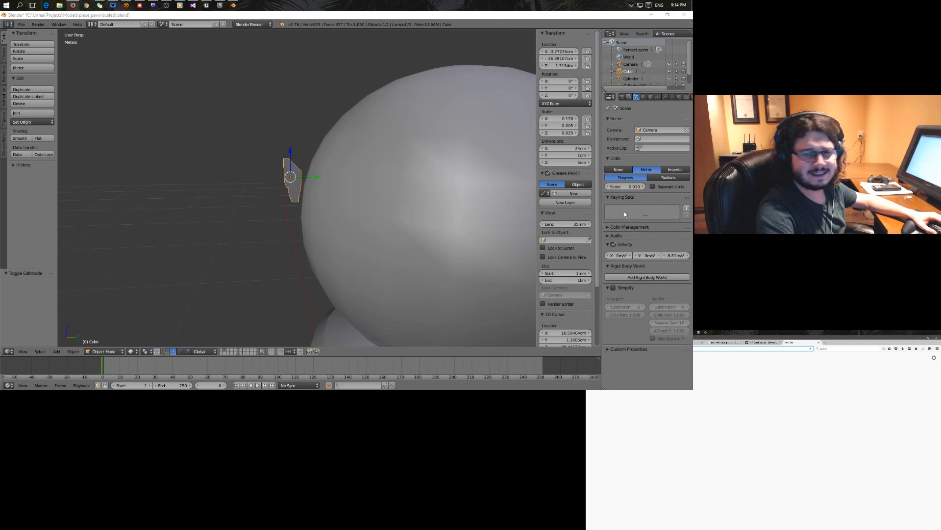
pyautogui.click(819, 343)
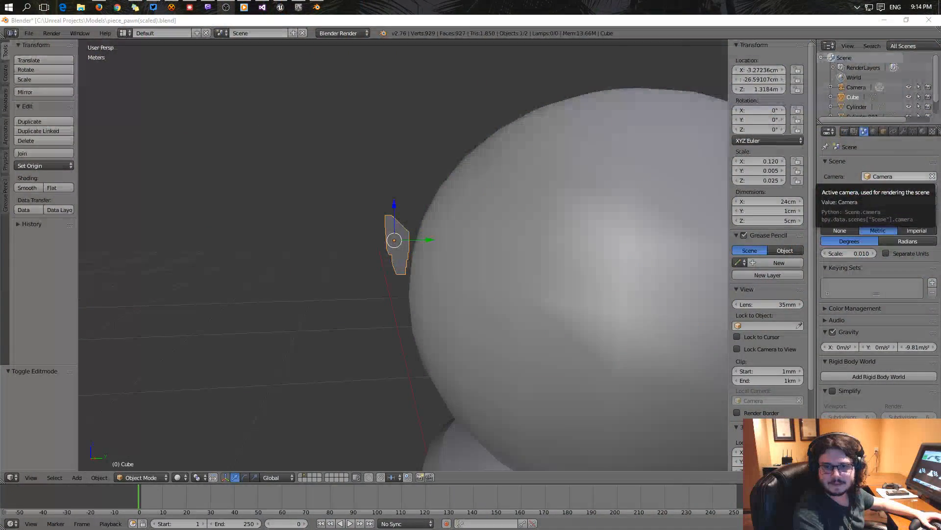
# Inspect the sunglasses' mesh in Edit Mode from the front and side, and return to Object Mode.
pyautogui.moveTo(284, 282); pyautogui.dragTo(393, 265, button='middle')
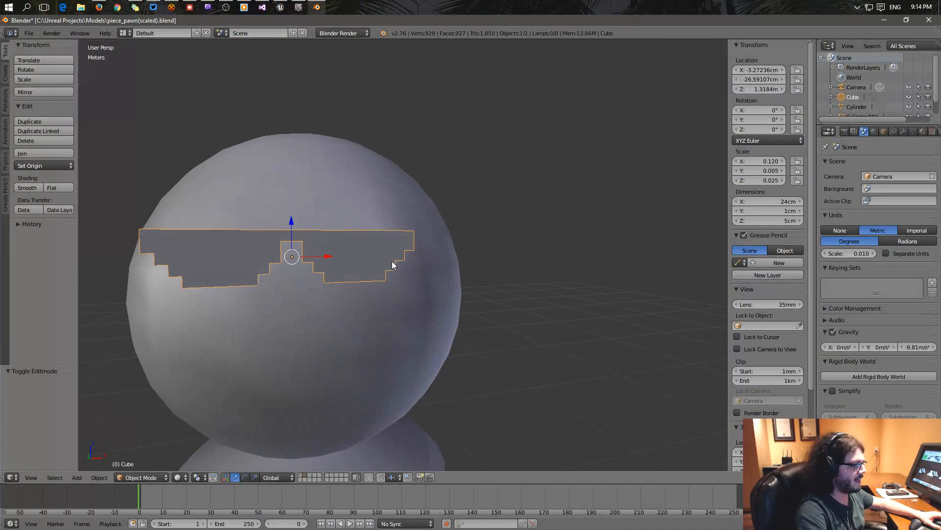
pyautogui.click(163, 478)
pyautogui.click(150, 454)
pyautogui.moveTo(447, 285); pyautogui.dragTo(337, 305, button='middle')
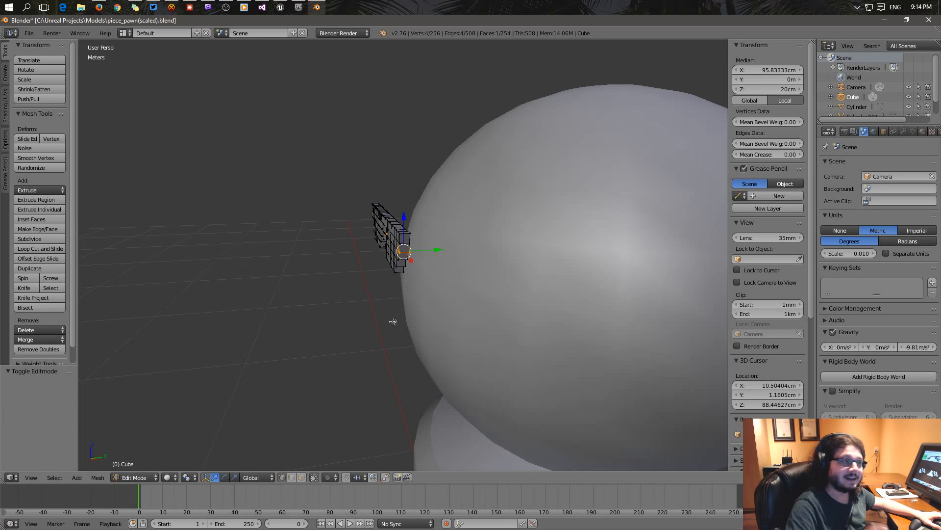
pyautogui.moveTo(414, 328); pyautogui.dragTo(292, 291, button='middle')
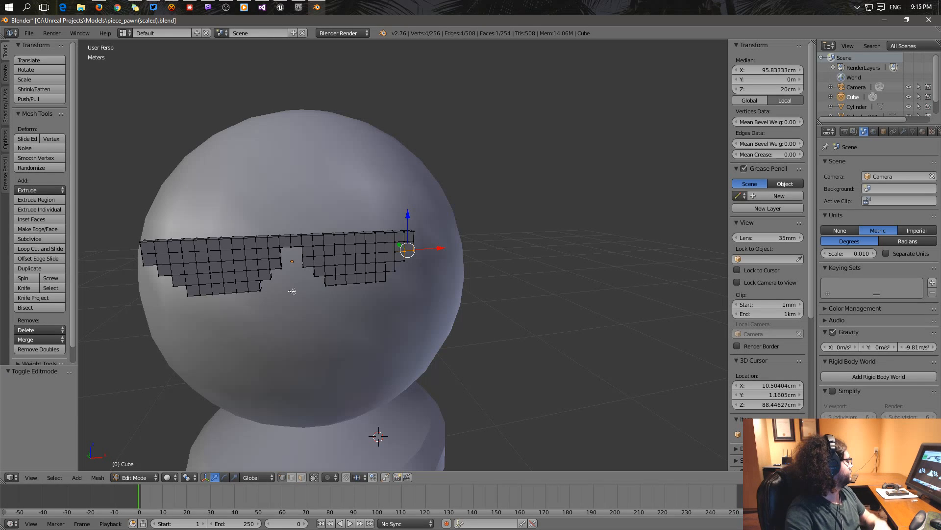
pyautogui.moveTo(271, 287); pyautogui.dragTo(134, 300, button='middle')
pyautogui.moveTo(248, 271); pyautogui.dragTo(381, 255, button='middle')
pyautogui.click(155, 475)
pyautogui.click(132, 465)
pyautogui.rightClick(240, 256)
pyautogui.rightClick(242, 271)
pyautogui.moveTo(243, 271); pyautogui.dragTo(327, 259, button='middle')
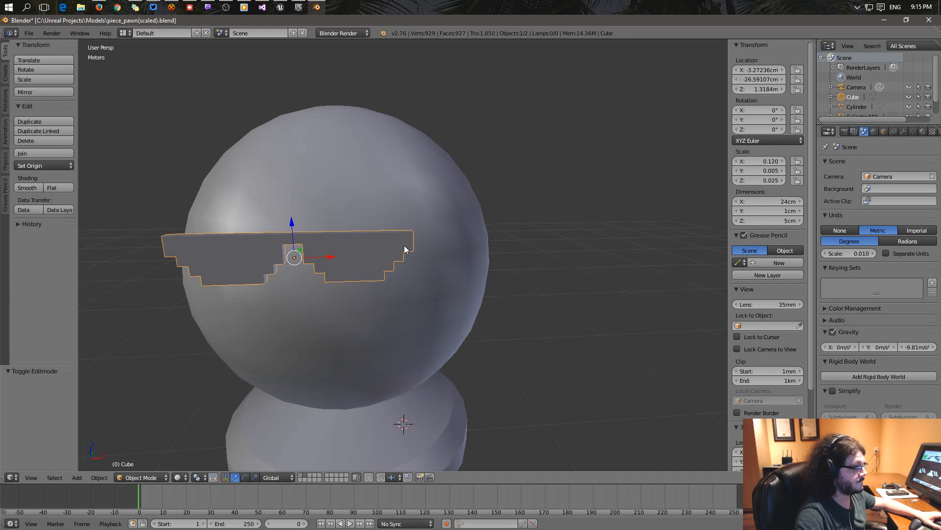
# Center the sunglasses on the pawn by setting their X location to 0.
pyautogui.click(769, 80)
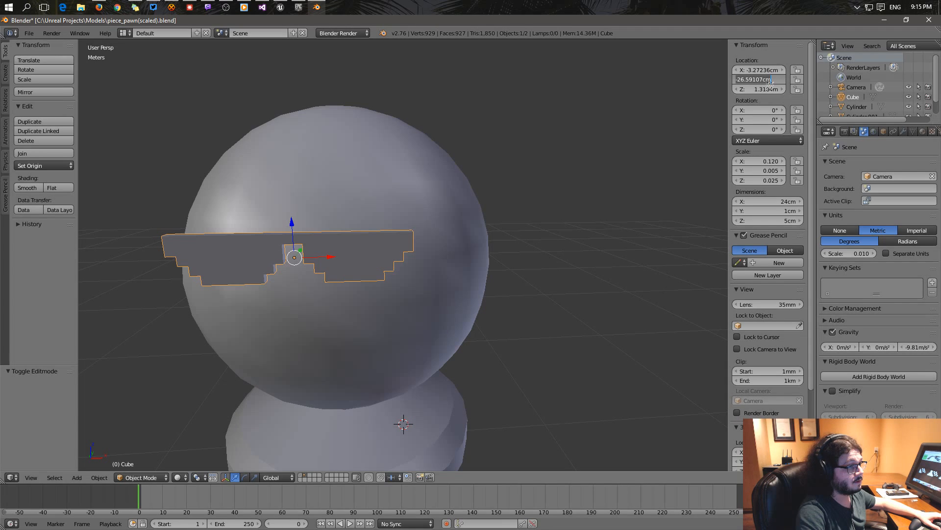
pyautogui.click(769, 71)
pyautogui.click(770, 72)
pyautogui.write('0')
pyautogui.press('Return')
# Move the sunglasses about 12.6 cm along negative Y, away from the front of the pawn's head.
pyautogui.moveTo(480, 236); pyautogui.dragTo(312, 243, button='middle')
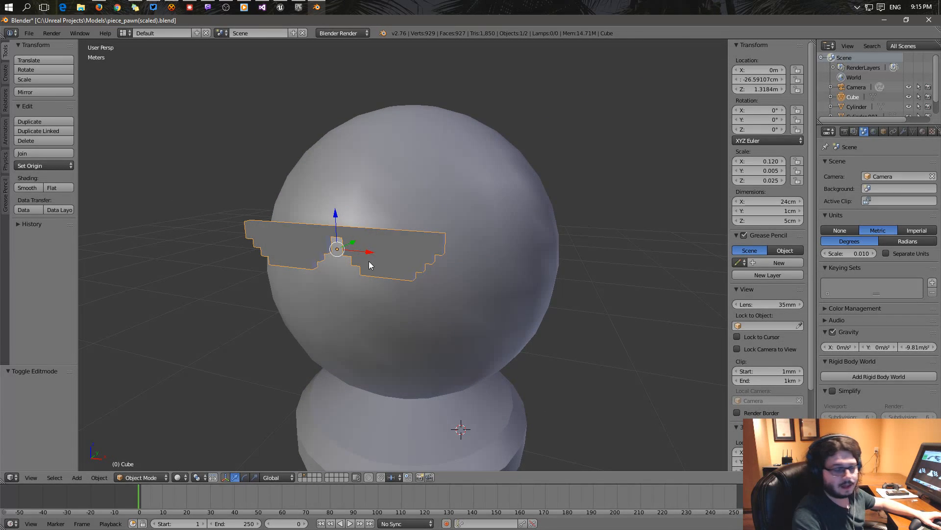
pyautogui.moveTo(369, 261); pyautogui.dragTo(271, 260, button='middle')
pyautogui.moveTo(543, 283); pyautogui.dragTo(456, 266, button='middle')
pyautogui.moveTo(455, 209); pyautogui.dragTo(434, 212, button='middle')
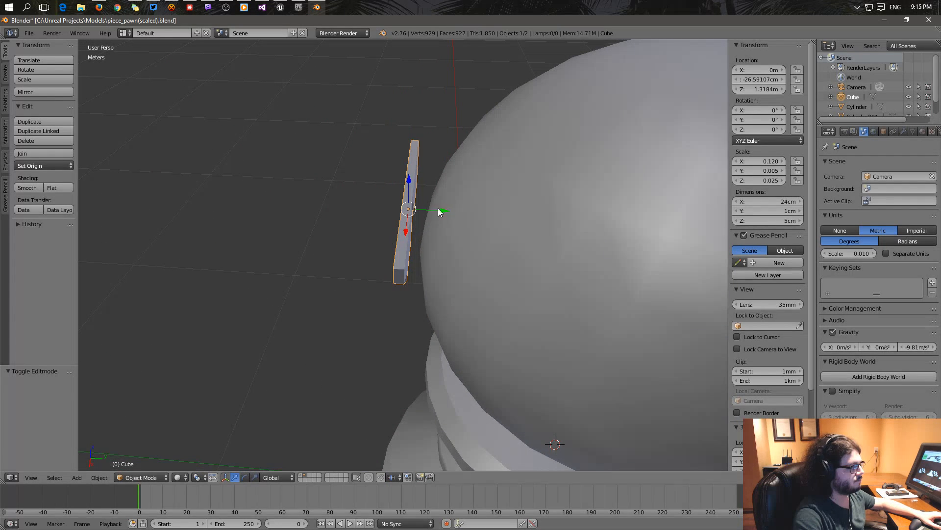
pyautogui.moveTo(451, 211); pyautogui.dragTo(361, 248)
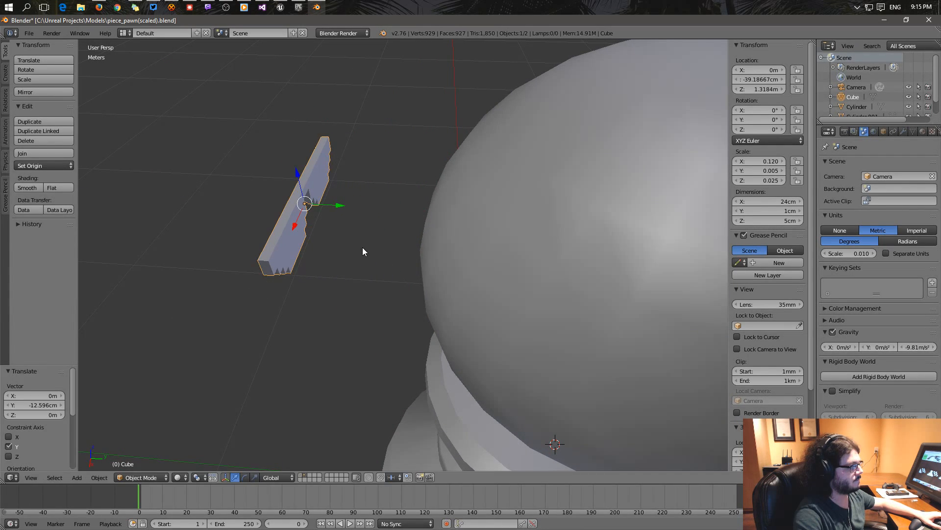
# Examine the sunglasses' width and position relative to the pawn's head from the front, side and top.
pyautogui.scroll(-2, 364, 251)
pyautogui.moveTo(364, 254); pyautogui.dragTo(487, 236, button='middle')
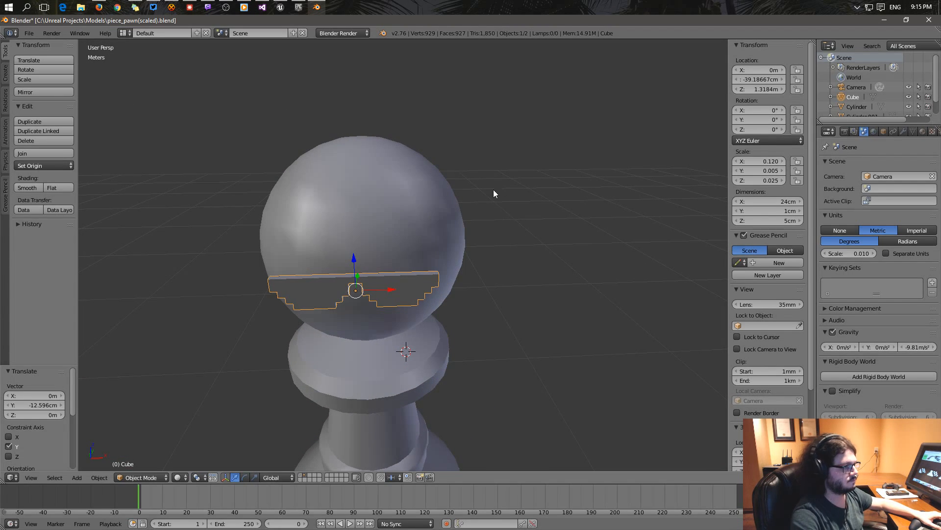
pyautogui.moveTo(493, 182); pyautogui.dragTo(369, 213, button='middle')
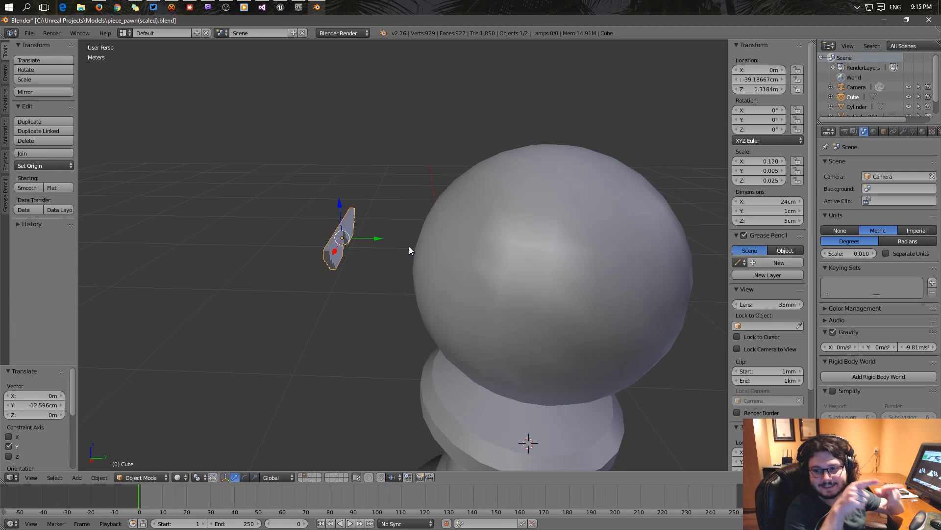
pyautogui.moveTo(408, 247); pyautogui.dragTo(446, 292, button='middle')
pyautogui.scroll(-4, 443, 293)
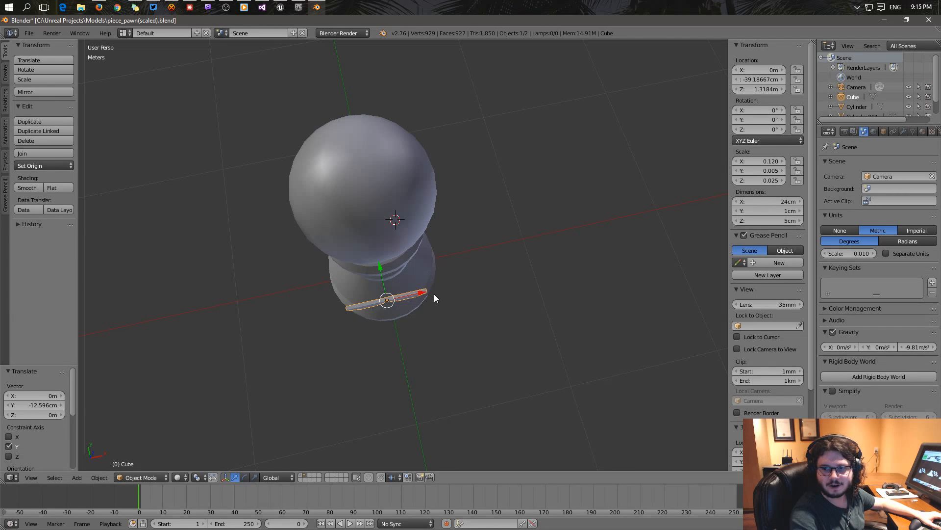
pyautogui.moveTo(432, 293); pyautogui.dragTo(531, 280, button='middle')
pyautogui.scroll(5, 313, 240)
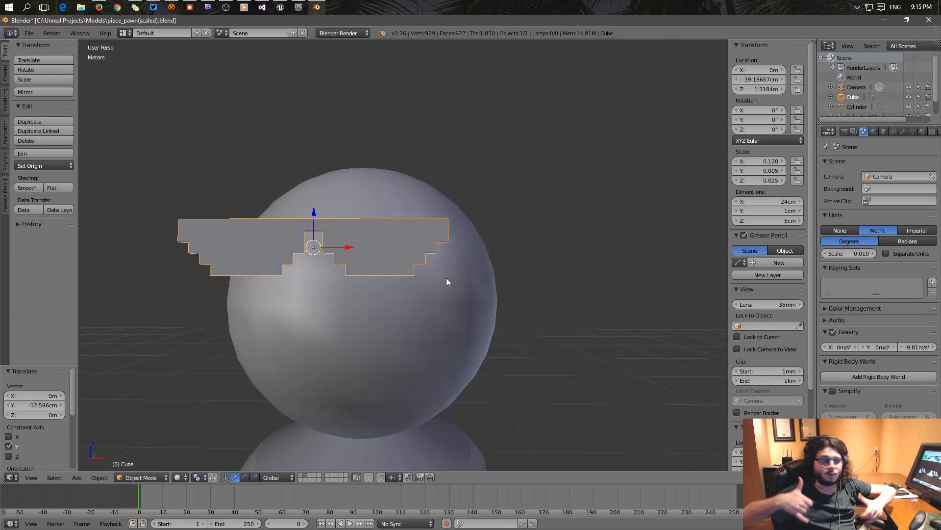
pyautogui.moveTo(446, 278); pyautogui.dragTo(448, 354, button='middle')
pyautogui.scroll(-4, 410, 348)
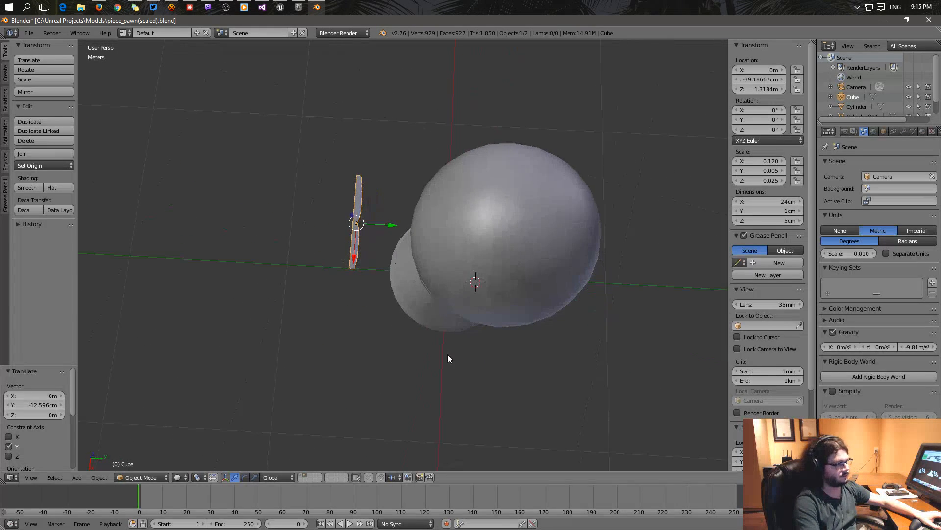
pyautogui.press('KP_7')
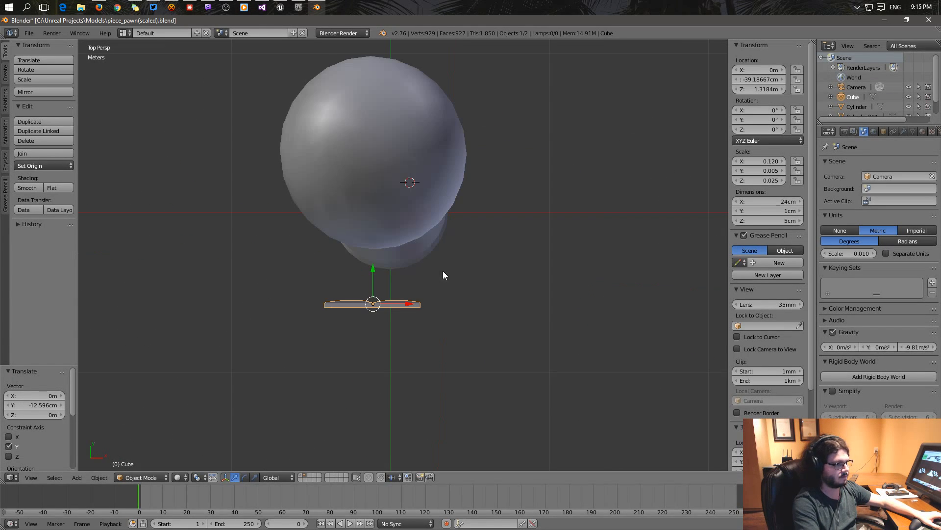
pyautogui.moveTo(367, 264); pyautogui.dragTo(333, 280, button='middle')
pyautogui.press('KP_9')
pyautogui.press('KP_1')
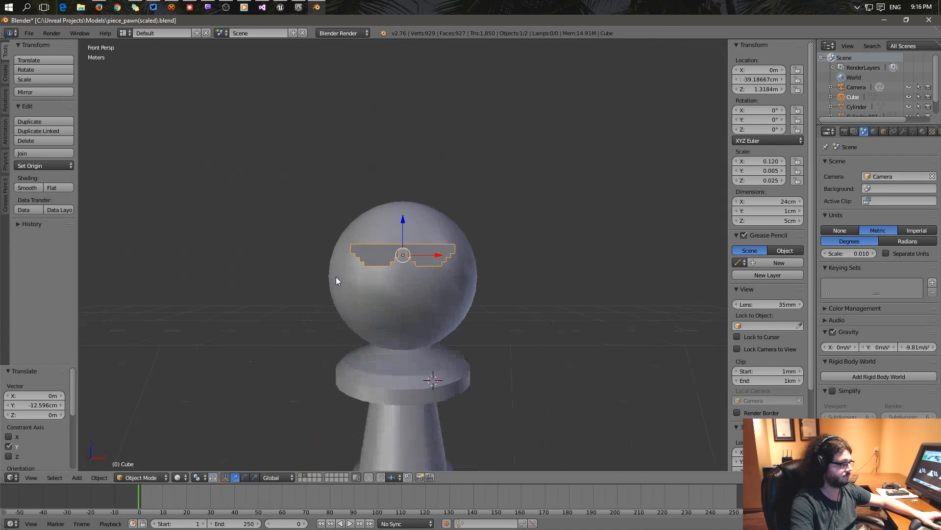
pyautogui.press('KP_3')
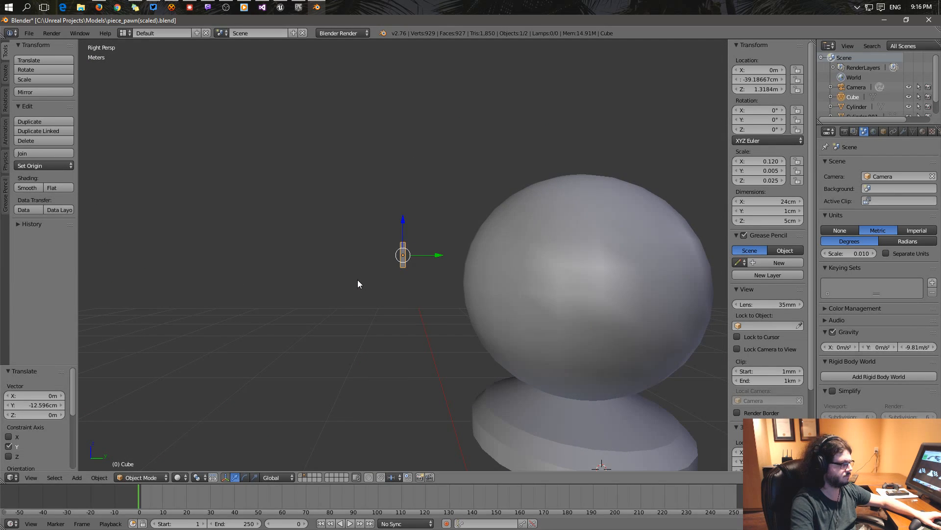
pyautogui.press('KP_7')
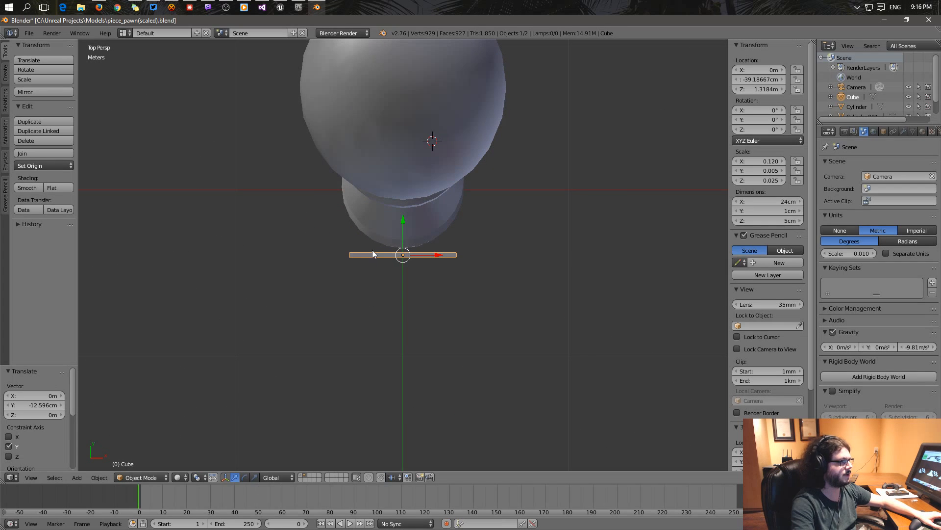
pyautogui.moveTo(354, 207); pyautogui.dragTo(347, 273, button='middle')
pyautogui.press('KP_7')
pyautogui.press('KP_5')
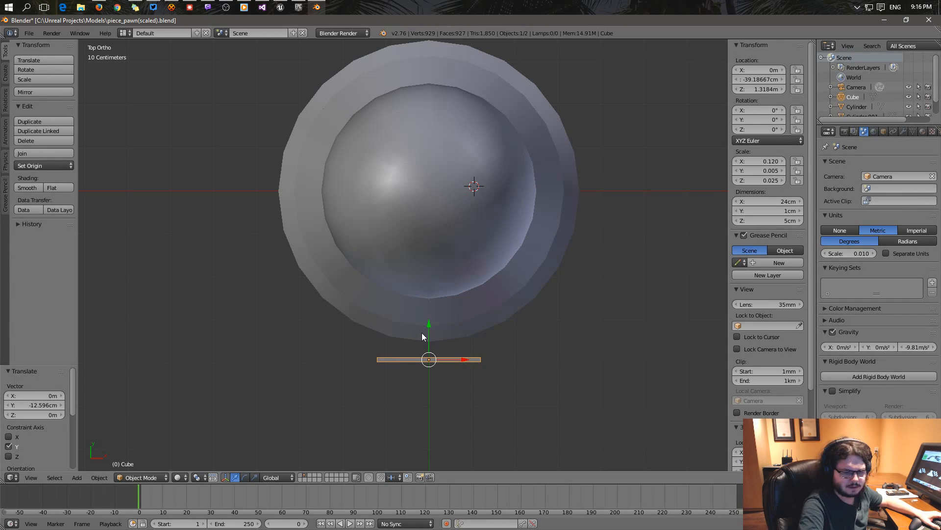
pyautogui.moveTo(423, 336); pyautogui.dragTo(287, 319, button='middle')
pyautogui.scroll(4, 409, 317)
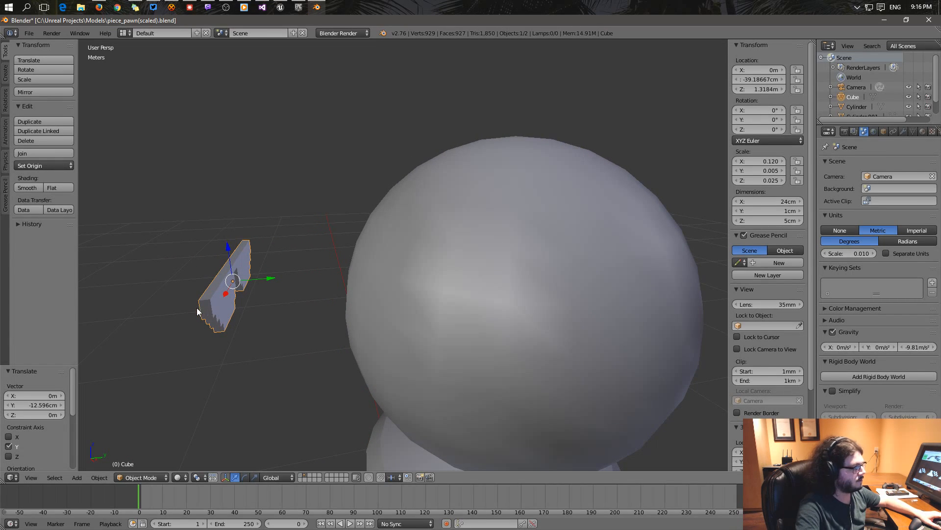
pyautogui.scroll(-1, 233, 307)
pyautogui.scroll(1, 233, 307)
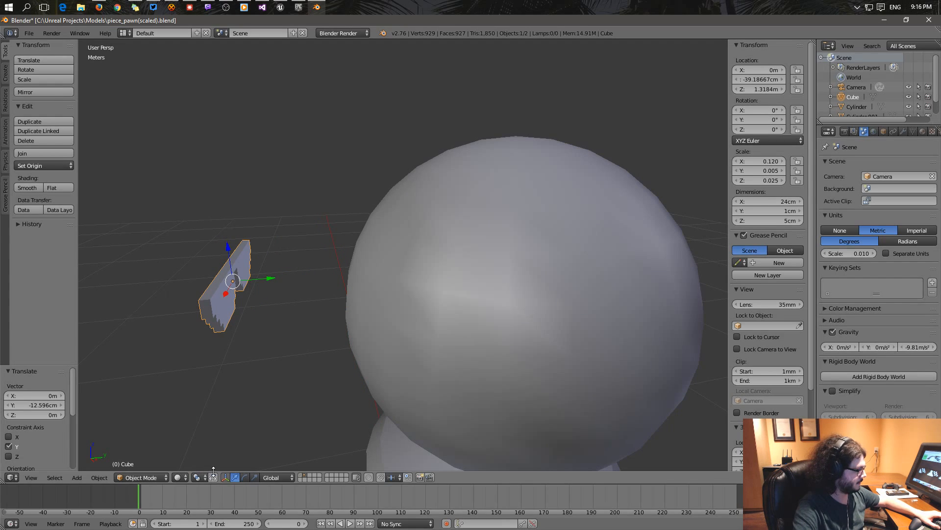
# Put the sunglasses into Edit Mode with face selection.
pyautogui.click(149, 477)
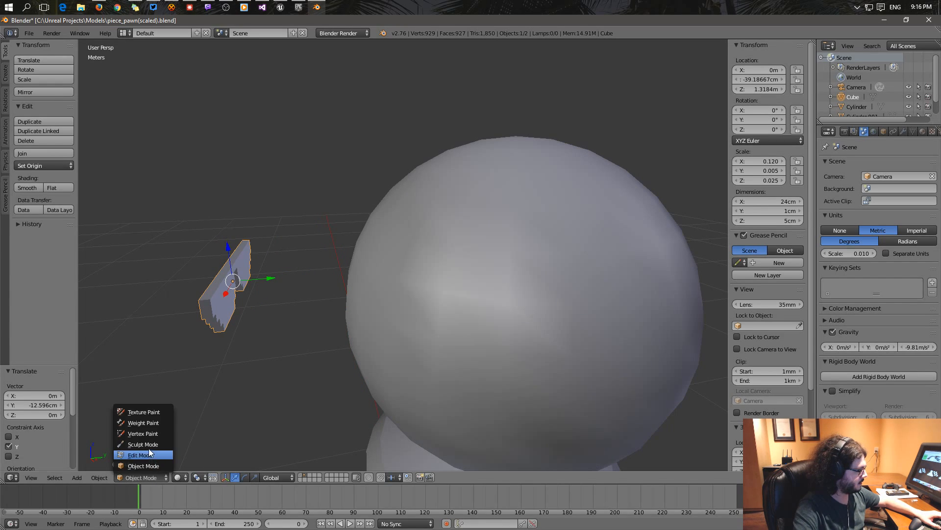
pyautogui.click(149, 454)
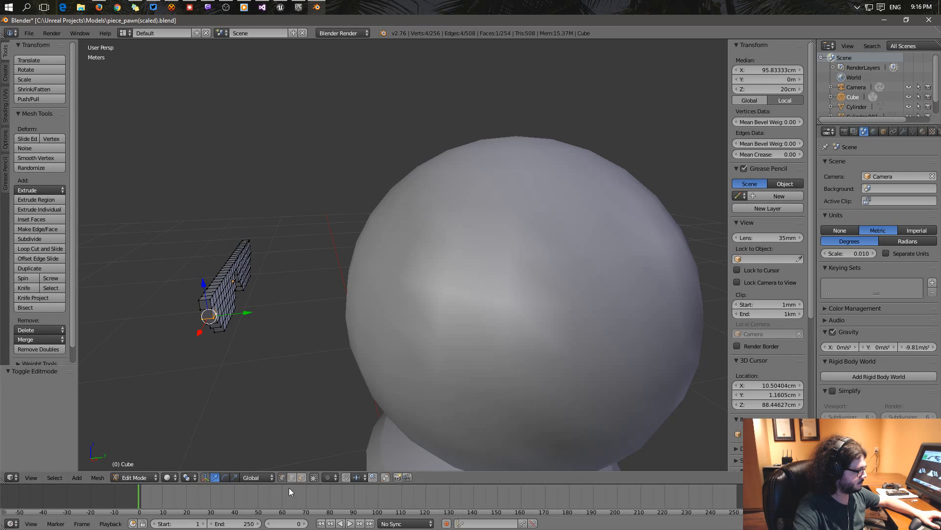
pyautogui.click(301, 477)
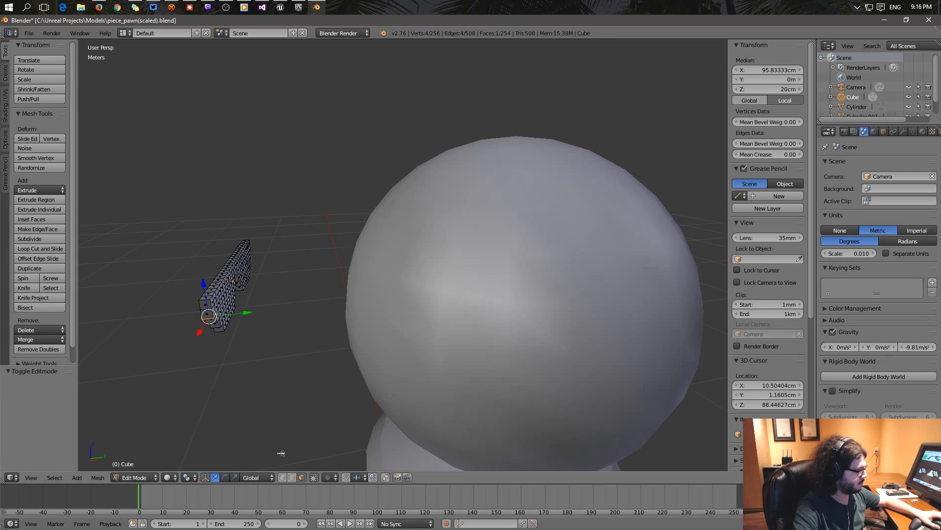
# Extrude the two outermost back faces at each end of the frame 1 cm along Y toward the head.
pyautogui.rightClick(214, 303)
pyautogui.press('KP_Decimal')
pyautogui.keyDown('shift'); pyautogui.rightClick(394, 330); pyautogui.keyUp('shift')
pyautogui.scroll(-5, 428, 325)
pyautogui.moveTo(481, 317); pyautogui.dragTo(349, 314, button='middle')
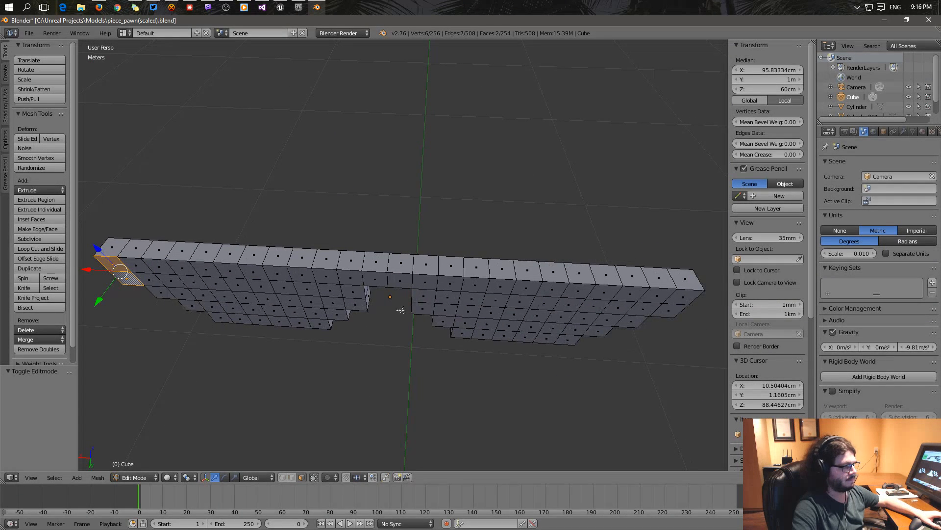
pyautogui.keyDown('shift'); pyautogui.rightClick(678, 302); pyautogui.keyUp('shift')
pyautogui.keyDown('shift'); pyautogui.rightClick(673, 313); pyautogui.keyUp('shift')
pyautogui.moveTo(462, 345); pyautogui.dragTo(488, 304, button='middle')
pyautogui.press('e')
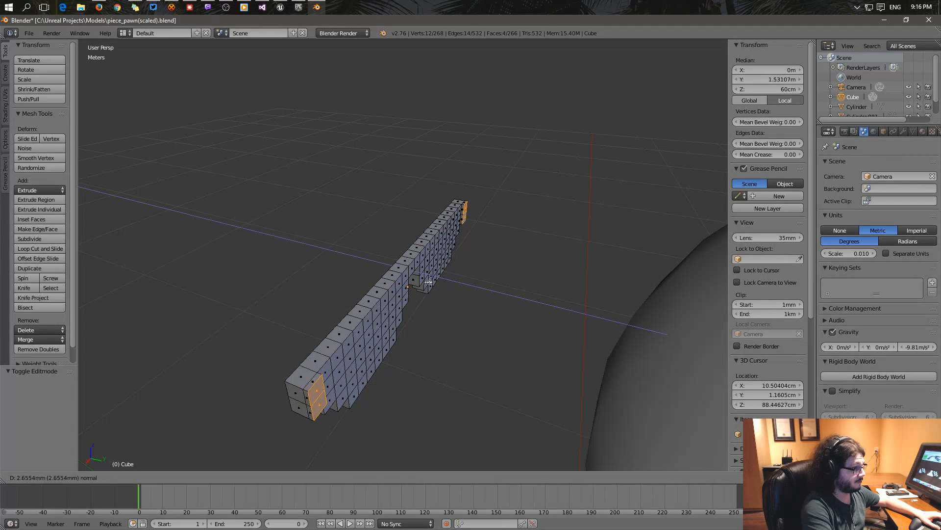
pyautogui.press('Return')
pyautogui.click(49, 429)
pyautogui.write('1cm')
pyautogui.press('Return')
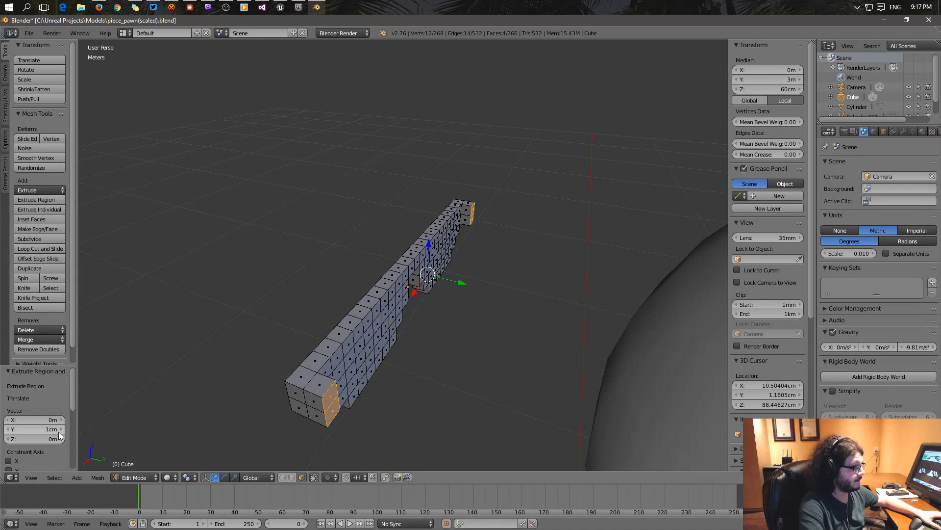
# Extrude the end faces of both temple stubs by another 1 cm along Y.
pyautogui.moveTo(204, 381); pyautogui.dragTo(220, 382, button='middle')
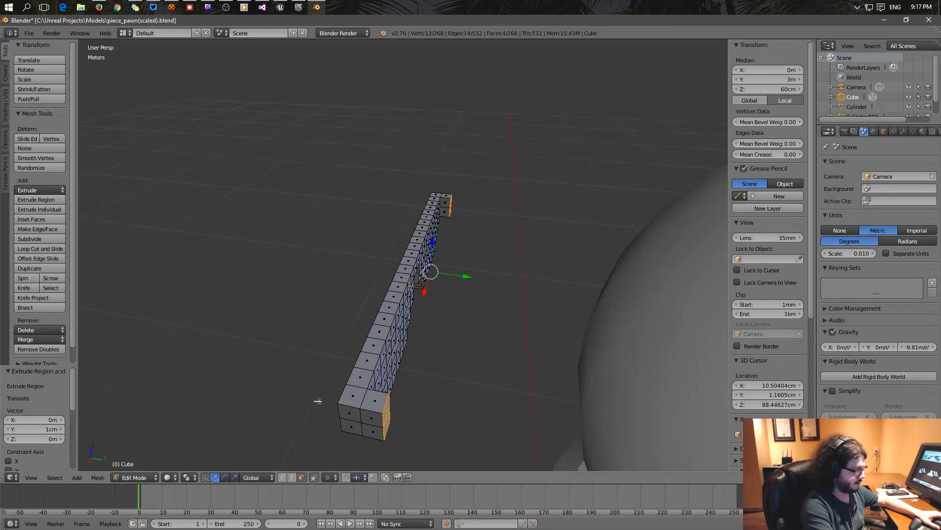
pyautogui.press('e')
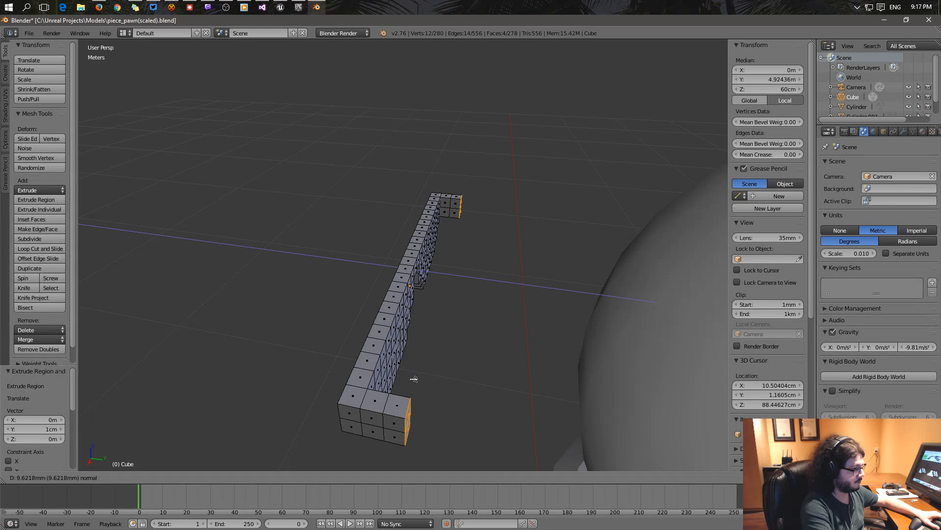
pyautogui.click(413, 378)
pyautogui.click(41, 429)
pyautogui.write('1cm')
pyautogui.press('Return')
pyautogui.moveTo(334, 376); pyautogui.dragTo(346, 347, button='middle')
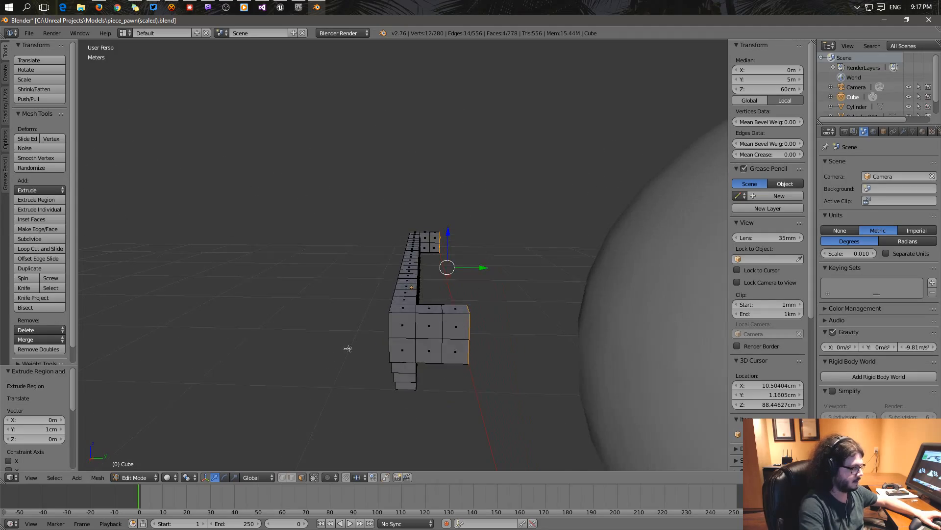
pyautogui.rightClick(434, 327)
pyautogui.press('KP_Decimal')
pyautogui.moveTo(427, 380); pyautogui.dragTo(405, 405, button='middle')
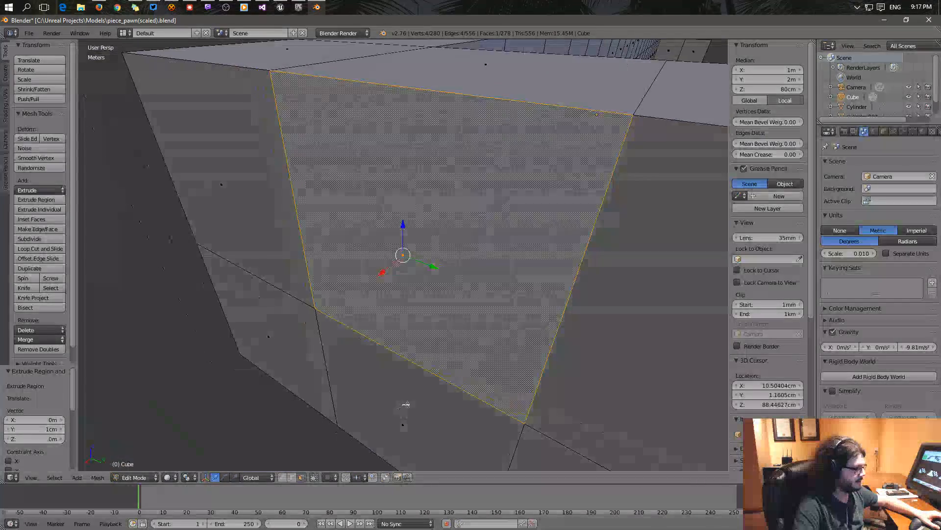
pyautogui.scroll(-12, 412, 401)
pyautogui.scroll(-2, 502, 360)
pyautogui.moveTo(500, 326); pyautogui.dragTo(379, 365, button='middle')
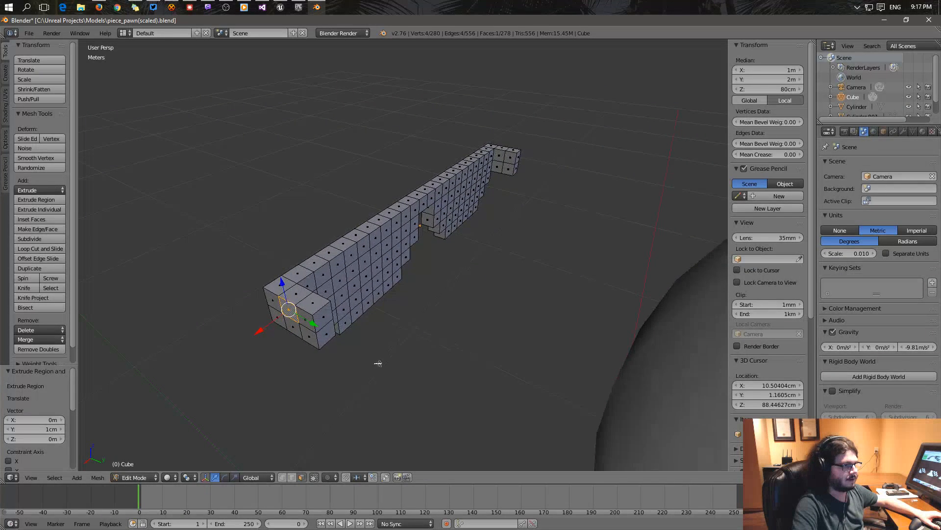
# Select the two end faces of each temple stub again and extrude all four 1 cm along Y.
pyautogui.rightClick(324, 315)
pyautogui.keyDown('shift'); pyautogui.rightClick(328, 332); pyautogui.keyUp('shift')
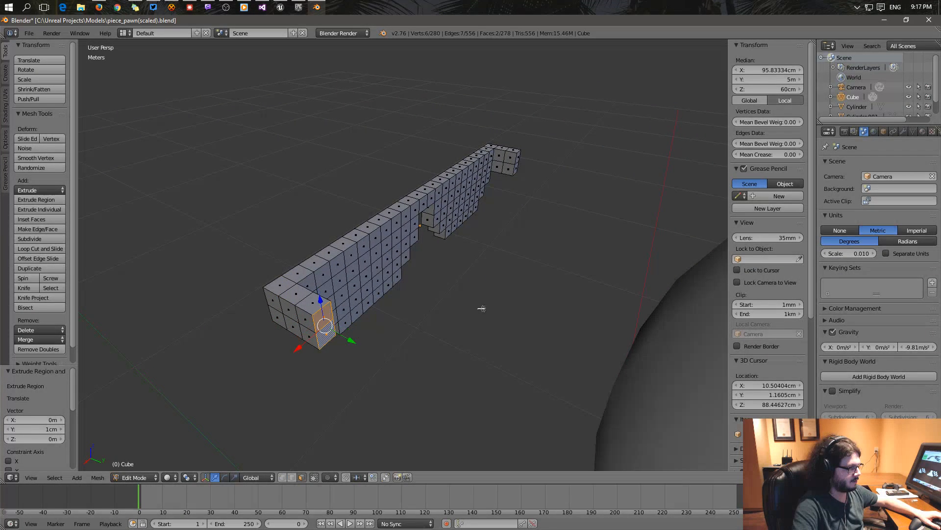
pyautogui.scroll(-2, 512, 270)
pyautogui.moveTo(513, 269); pyautogui.dragTo(471, 299, button='middle')
pyautogui.keyDown('shift'); pyautogui.rightClick(588, 202); pyautogui.keyUp('shift')
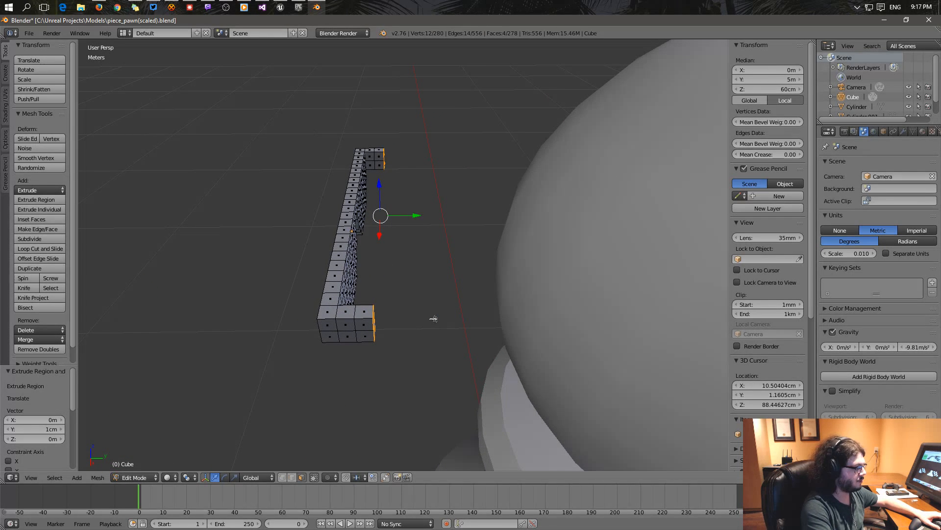
pyautogui.press('e')
pyautogui.click(435, 309)
pyautogui.click(49, 428)
pyautogui.write('1.493cm')
pyautogui.press('Return')
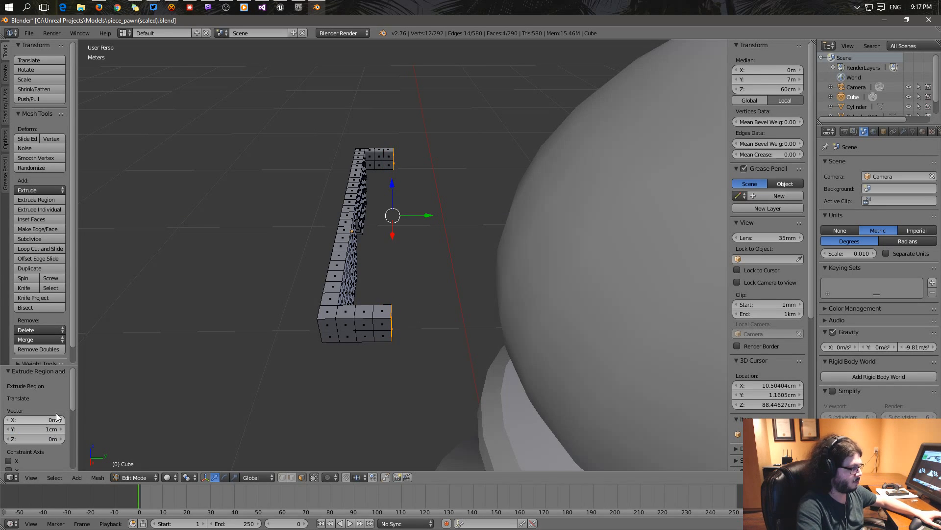
# Extrude the four temple end faces by another 1 cm along Y toward the head.
pyautogui.press('e')
pyautogui.click(277, 340)
pyautogui.click(44, 429)
pyautogui.write('1cm')
pyautogui.press('Return')
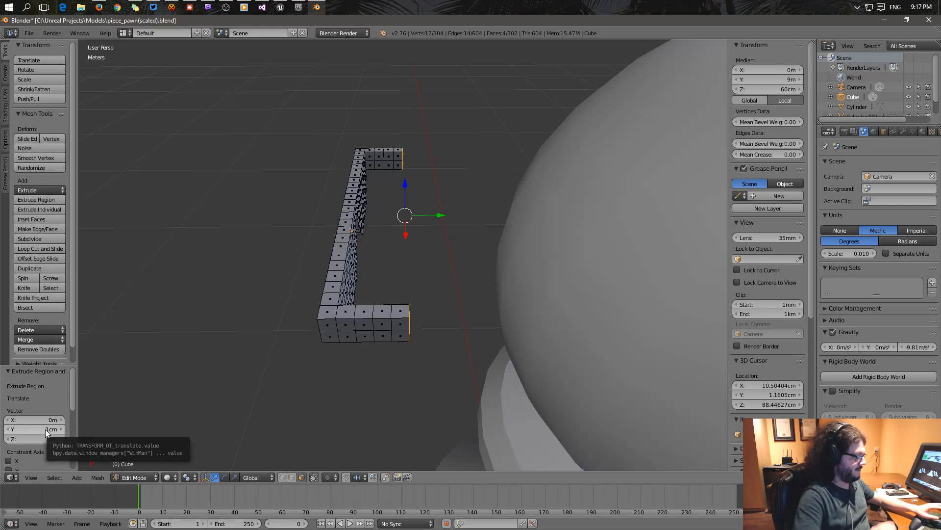
# Select only the upper end face of each temple and extrude both faces 1 cm along Y.
pyautogui.moveTo(353, 356); pyautogui.dragTo(360, 301, button='middle')
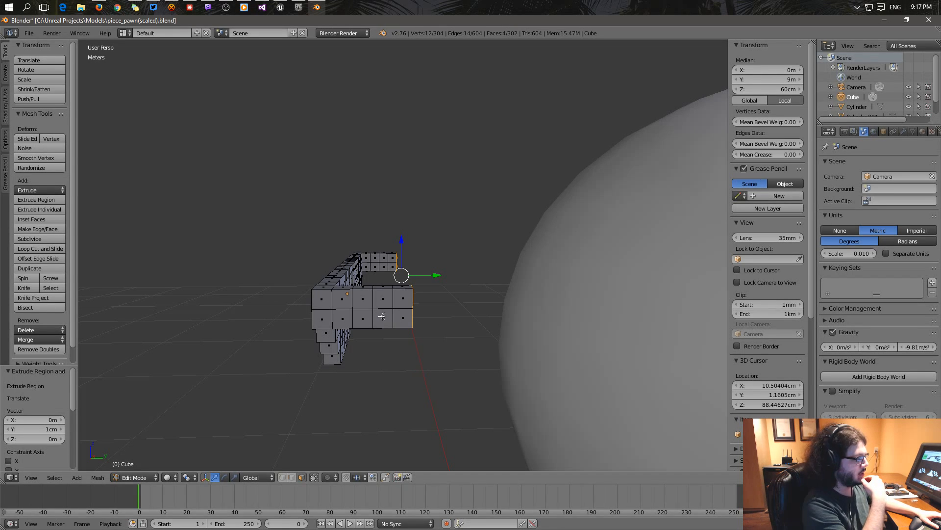
pyautogui.moveTo(414, 323); pyautogui.dragTo(370, 297, button='middle')
pyautogui.rightClick(367, 294)
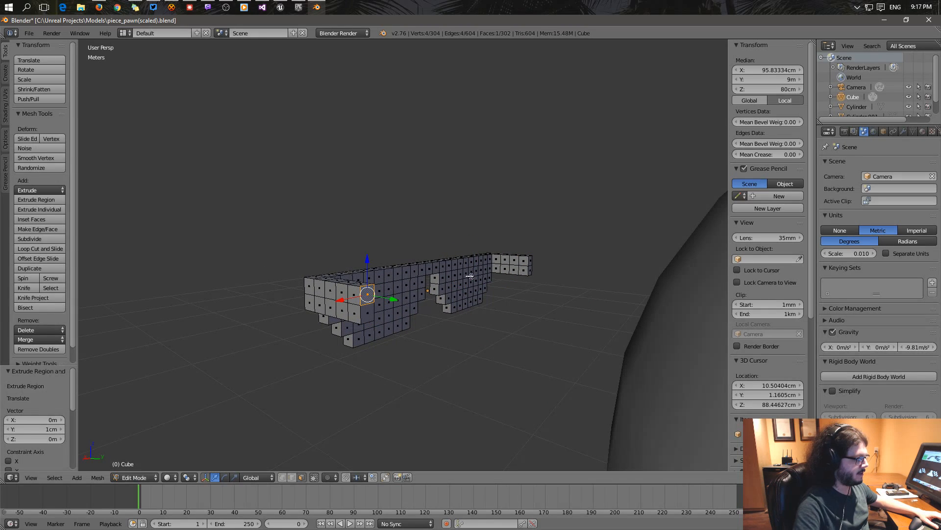
pyautogui.keyDown('shift'); pyautogui.rightClick(531, 265); pyautogui.keyUp('shift')
pyautogui.moveTo(392, 331); pyautogui.dragTo(454, 332, button='middle')
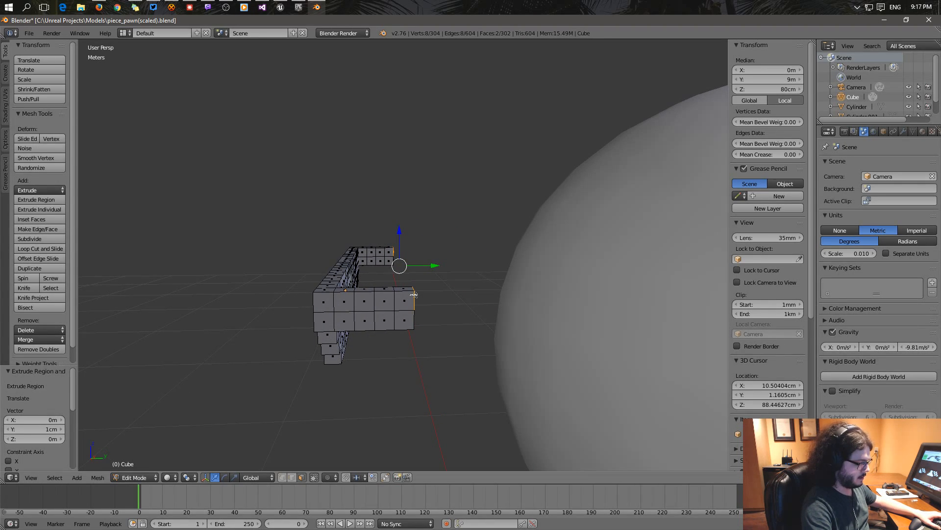
pyautogui.press('e')
pyautogui.click(436, 293)
pyautogui.click(34, 428)
pyautogui.write('1')
pyautogui.press('Return')
# Lengthen both single-height temple arms with two further 1 cm extrusions along Y.
pyautogui.moveTo(196, 331); pyautogui.dragTo(386, 302, button='middle')
pyautogui.press('e')
pyautogui.click(417, 275)
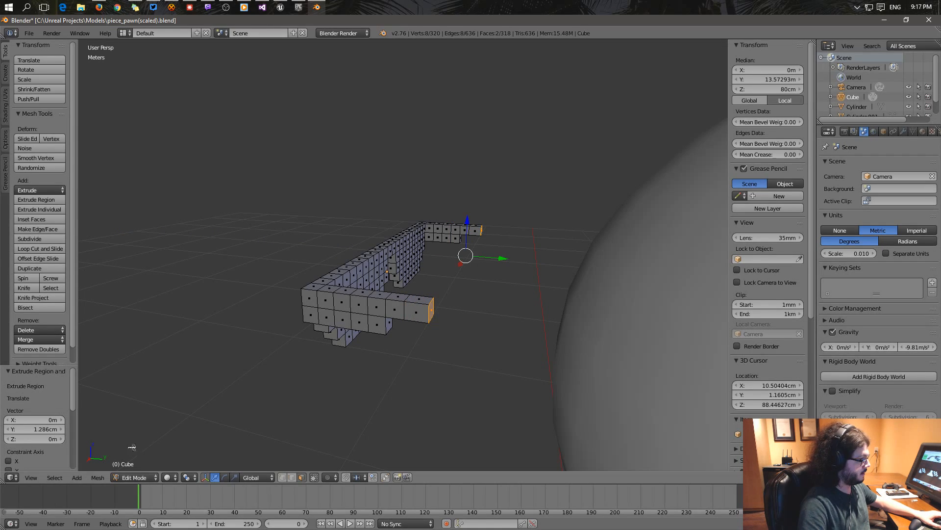
pyautogui.click(42, 431)
pyautogui.write('1c')
pyautogui.press('Return')
pyautogui.press('e')
pyautogui.click(423, 297)
pyautogui.click(26, 428)
pyautogui.write('1c')
pyautogui.press('Return')
# Extrude the end faces of both temple arms two more times along Y, 1 cm each time.
pyautogui.moveTo(321, 351); pyautogui.dragTo(346, 336, button='middle')
pyautogui.press('e')
pyautogui.click(507, 259)
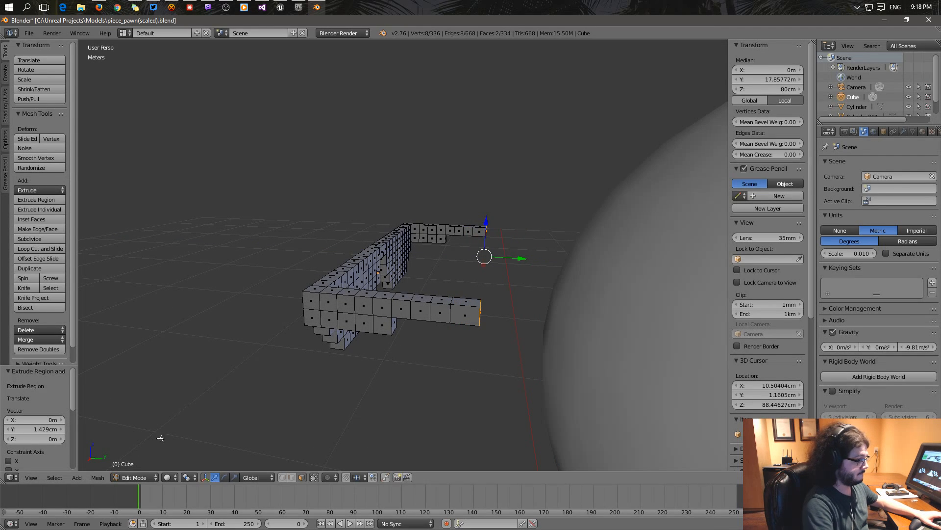
pyautogui.click(41, 429)
pyautogui.write('1c')
pyautogui.press('Return')
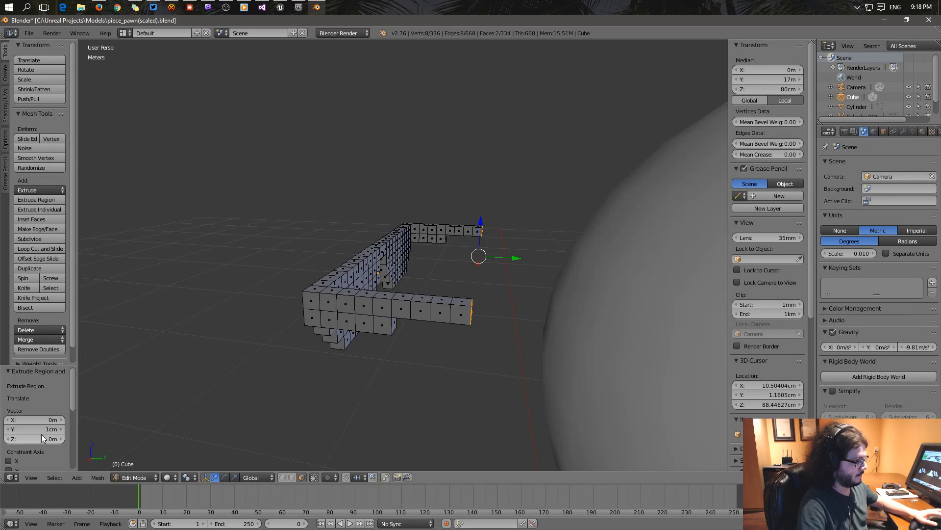
pyautogui.moveTo(402, 330); pyautogui.dragTo(407, 334, button='middle')
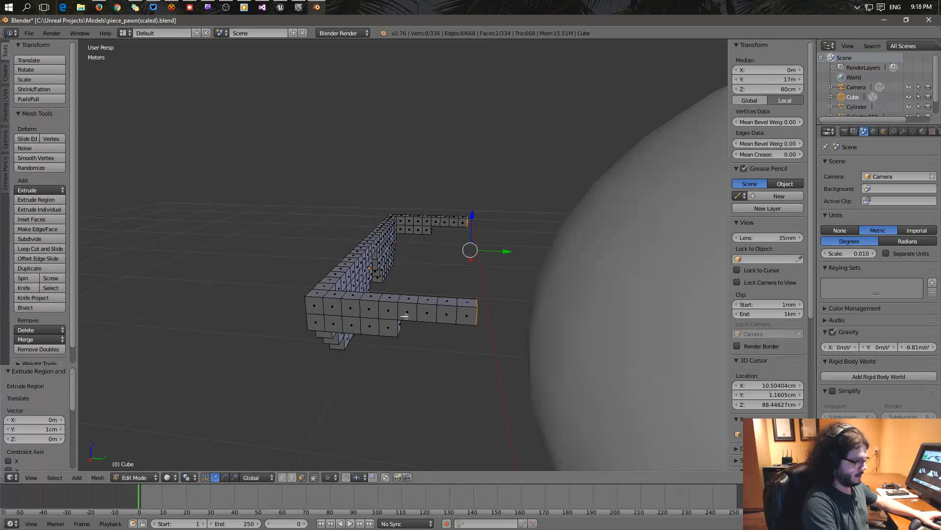
pyautogui.press('e')
pyautogui.click(426, 317)
pyautogui.click(35, 429)
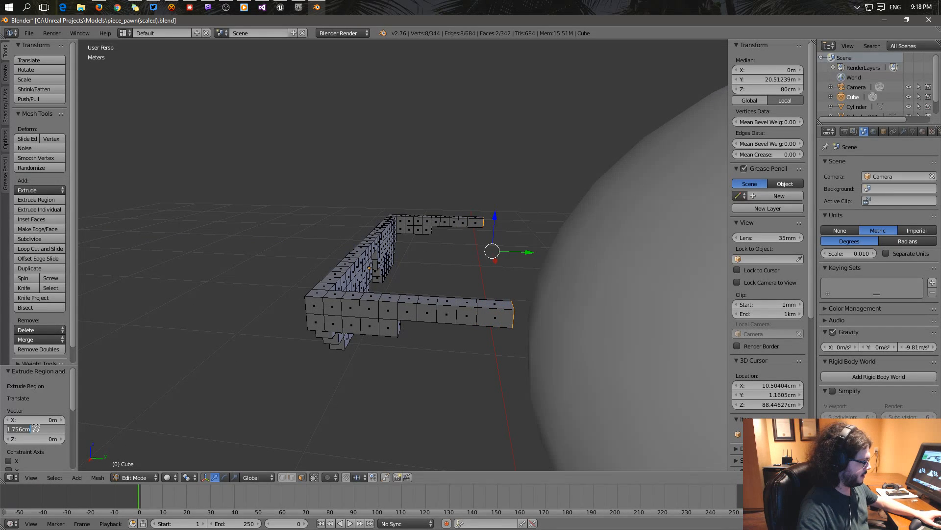
pyautogui.write('1cm')
pyautogui.press('Return')
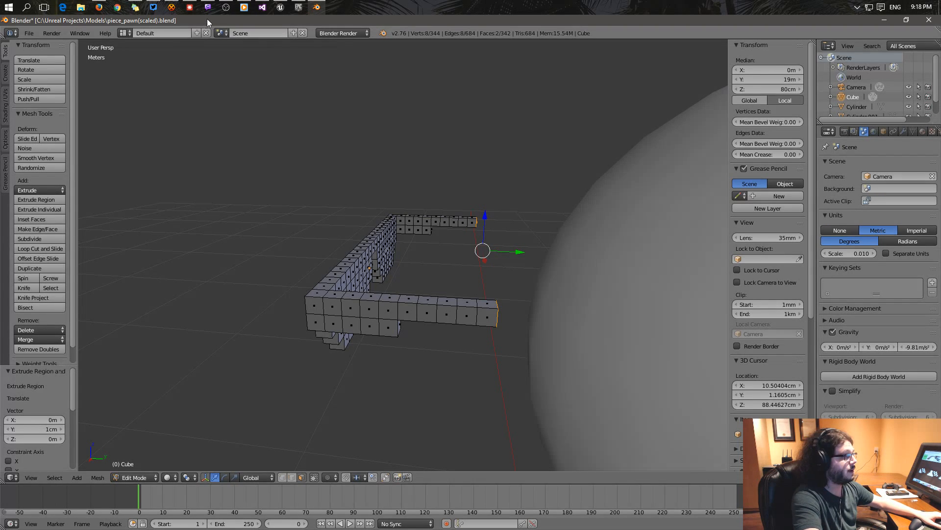
# Switch to Unreal Editor to examine the gold pawn's head against the sky, and return to Blender.
pyautogui.click(280, 7)
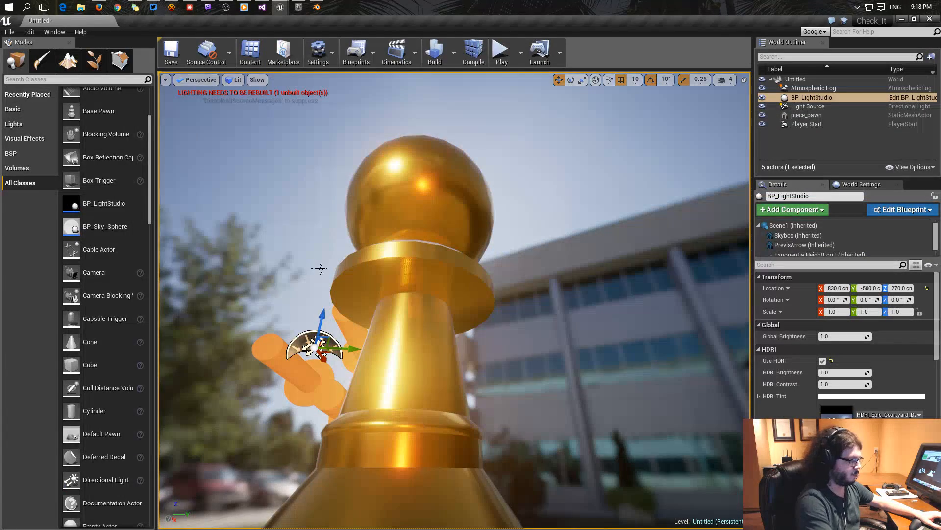
pyautogui.moveTo(311, 276)
pyautogui.mouseDown(button='right')
pyautogui.moveTo(315, 251)
pyautogui.moveTo(309, 270)
pyautogui.moveTo(272, 297)
pyautogui.moveTo(243, 296)
pyautogui.moveTo(317, 293)
pyautogui.mouseUp(button='right')
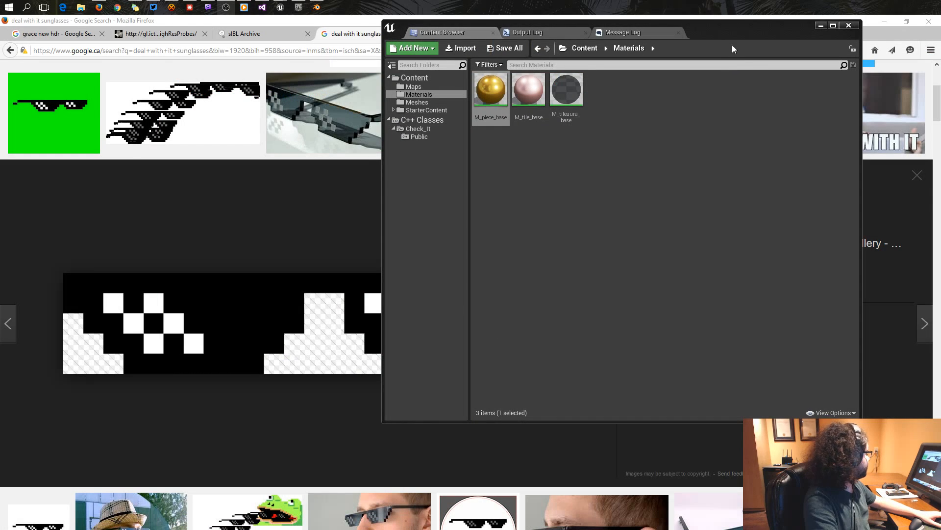
pyautogui.click(878, 37)
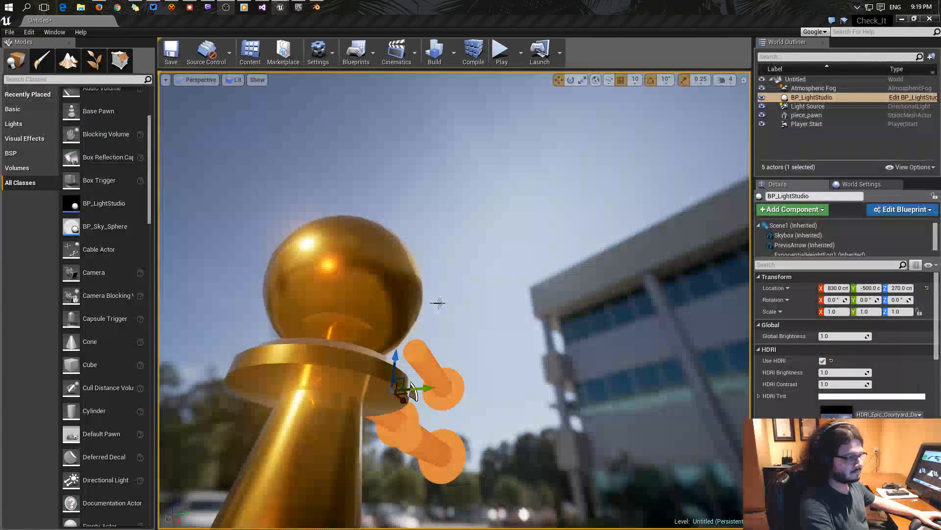
pyautogui.moveTo(287, 10)
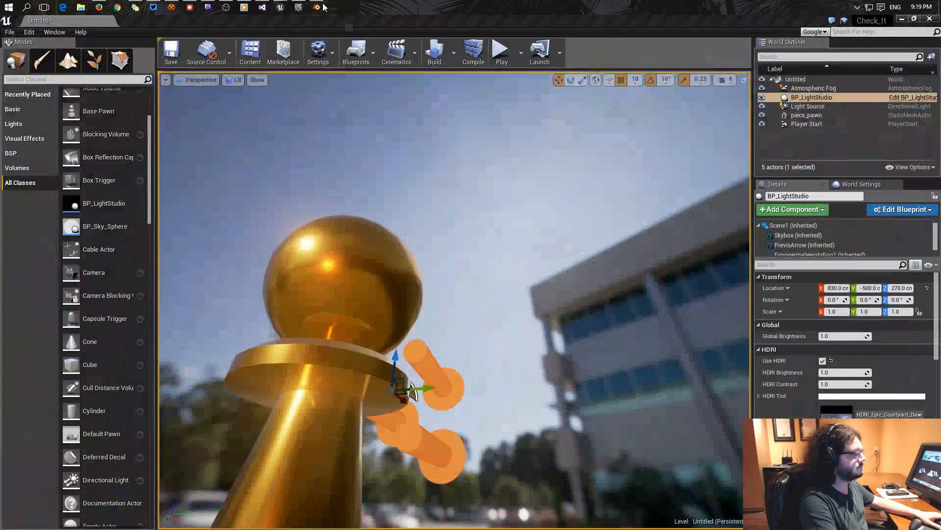
pyautogui.click(317, 7)
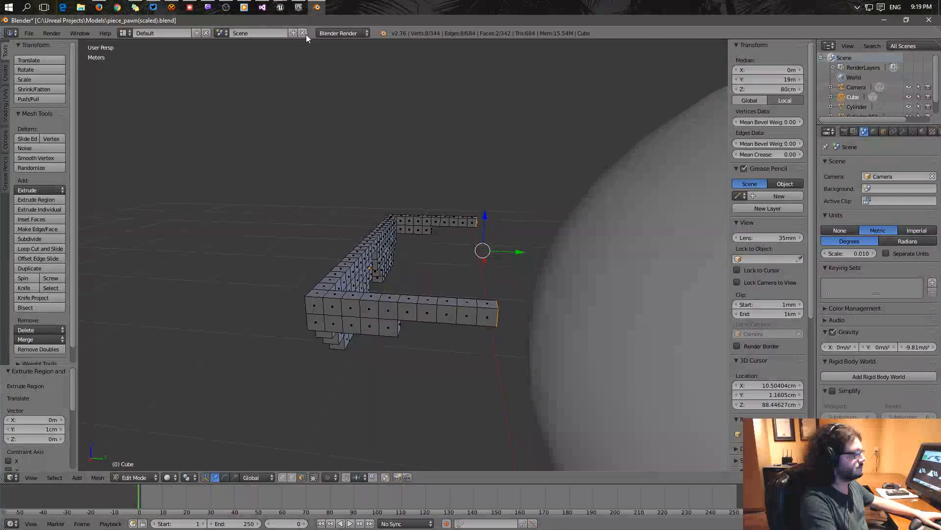
# Check the sunglasses from several angles and extrude both temple end faces 1 cm along Y.
pyautogui.scroll(3, 335, 269)
pyautogui.moveTo(337, 270); pyautogui.dragTo(258, 289, button='middle')
pyautogui.moveTo(332, 302); pyautogui.dragTo(400, 314, button='middle')
pyautogui.moveTo(318, 324); pyautogui.dragTo(365, 334, button='middle')
pyautogui.moveTo(525, 300); pyautogui.dragTo(497, 305, button='middle')
pyautogui.press('e')
pyautogui.click(486, 279)
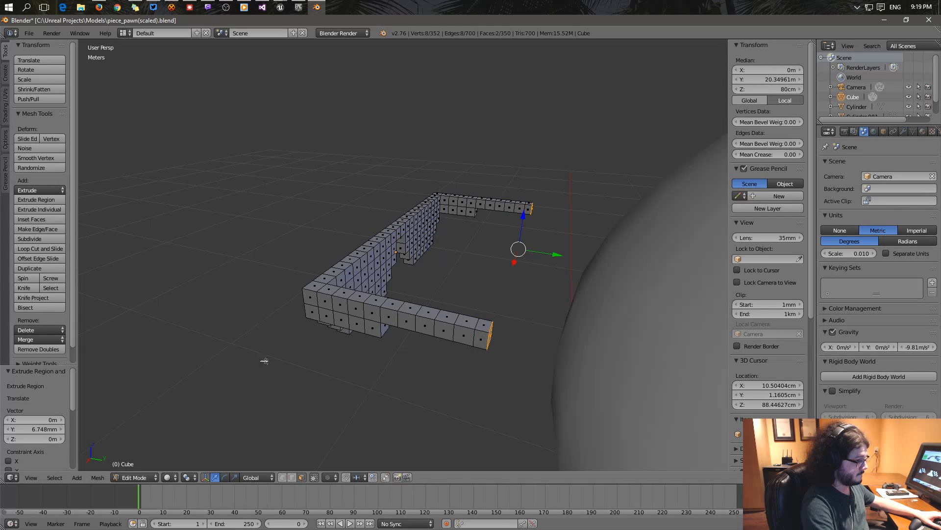
pyautogui.click(34, 429)
pyautogui.write('1cm')
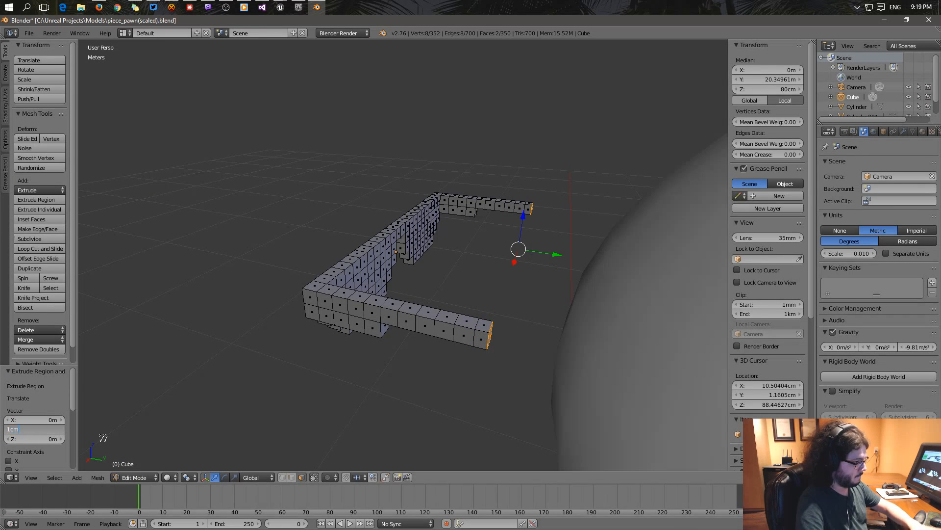
pyautogui.press('Return')
# Add one more 1 cm segment along Y to the end of each temple arm.
pyautogui.press('e')
pyautogui.click(466, 278)
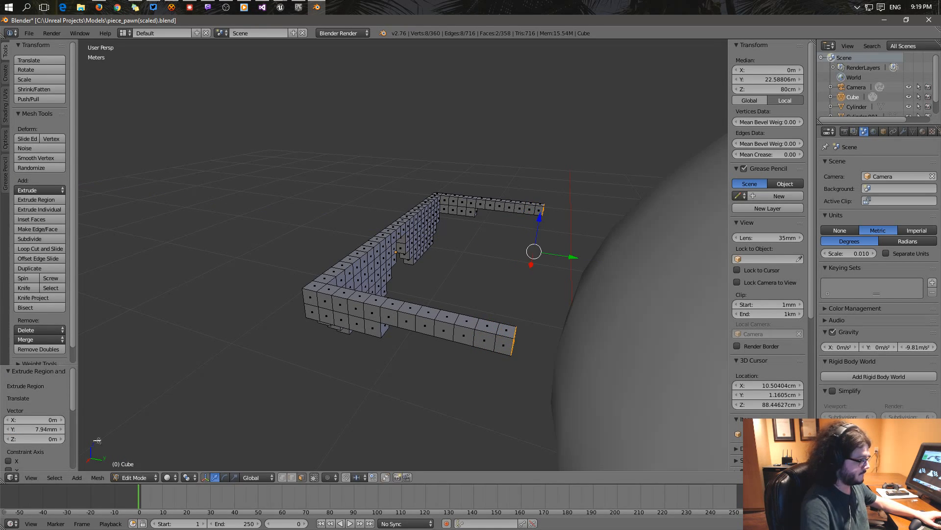
pyautogui.click(51, 428)
pyautogui.write('1c')
pyautogui.press('Return')
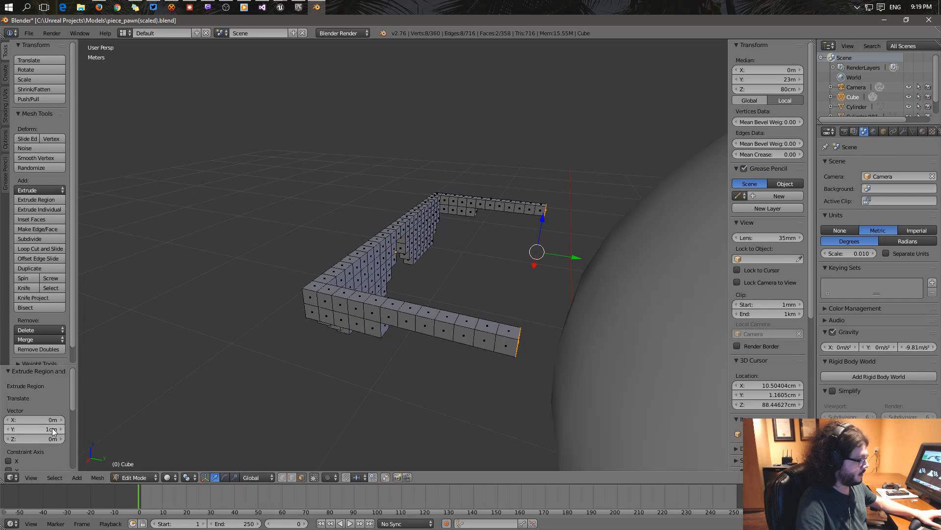
# Compare the temples' reach with the pawn's head and extrude their end faces another 1 cm along Y.
pyautogui.moveTo(352, 317); pyautogui.dragTo(406, 329, button='middle')
pyautogui.moveTo(471, 333); pyautogui.dragTo(370, 307, button='middle')
pyautogui.moveTo(532, 326); pyautogui.dragTo(537, 343, button='middle')
pyautogui.press('w')
pyautogui.moveTo(489, 314); pyautogui.dragTo(527, 320, button='middle')
pyautogui.press('e')
pyautogui.click(514, 296)
pyautogui.click(44, 428)
pyautogui.write('1')
pyautogui.press('Return')
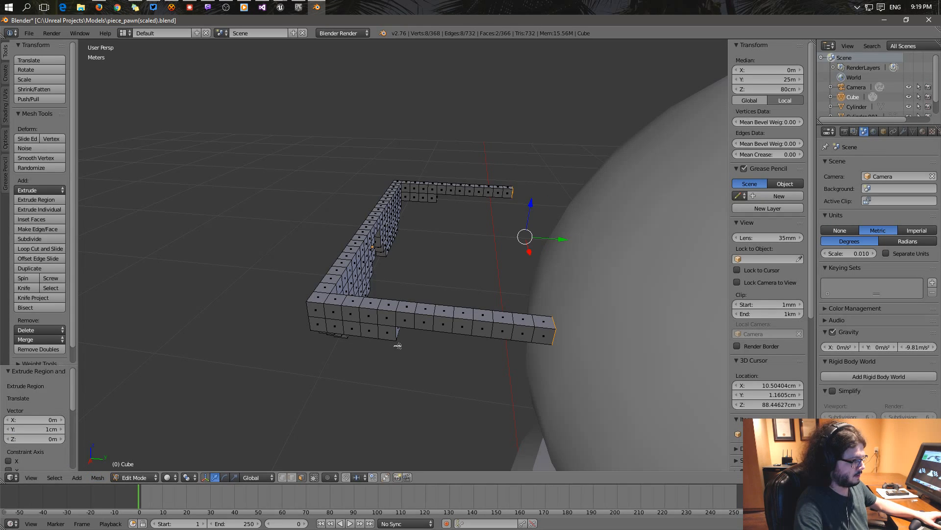
# Extrude both temple end faces 1 cm along Y up to the front of the pawn's head.
pyautogui.moveTo(454, 349); pyautogui.dragTo(393, 368, button='middle')
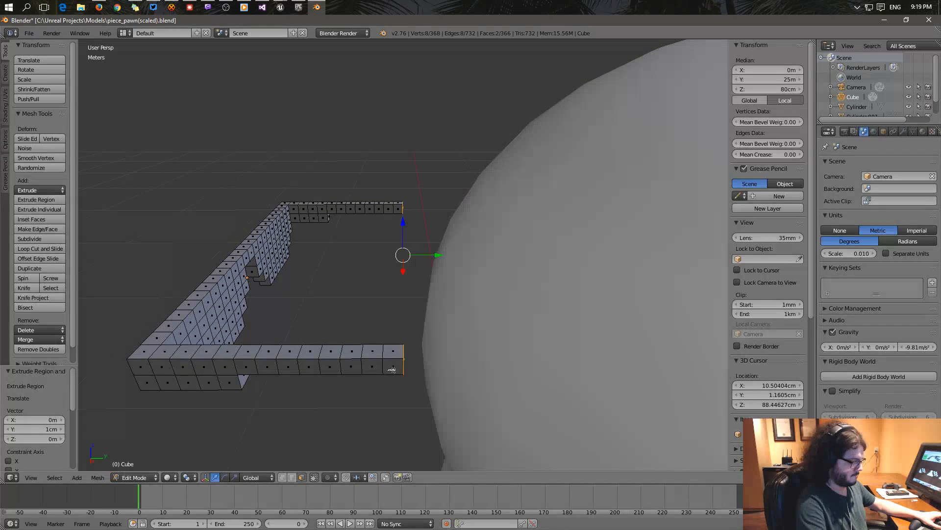
pyautogui.press('e')
pyautogui.click(369, 320)
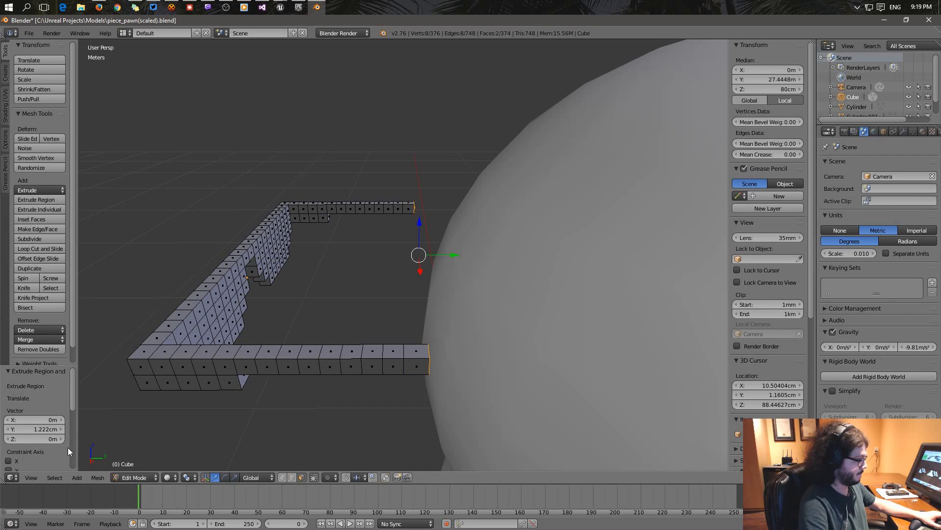
pyautogui.click(44, 429)
pyautogui.write('1')
pyautogui.press('Return')
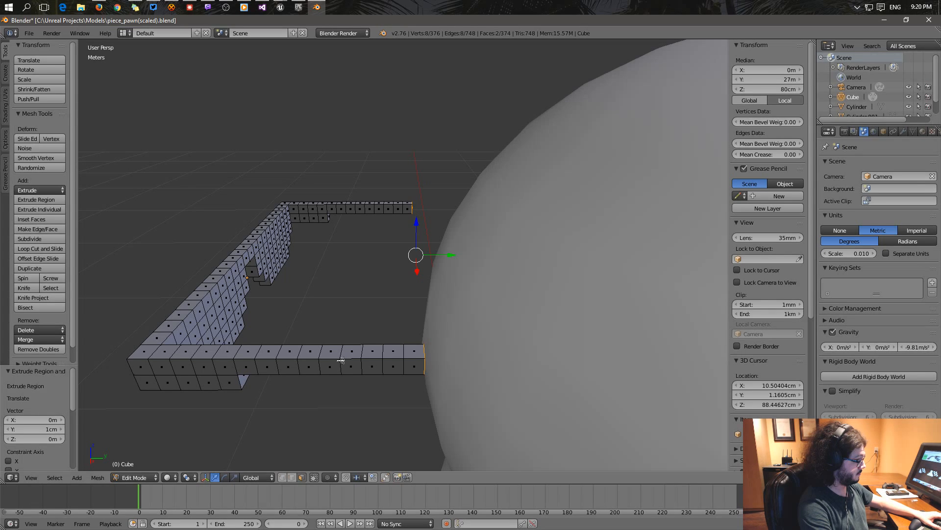
# Extend both temples alongside the pawn's head with two 1 cm extrusions along Y.
pyautogui.press('e')
pyautogui.click(399, 310)
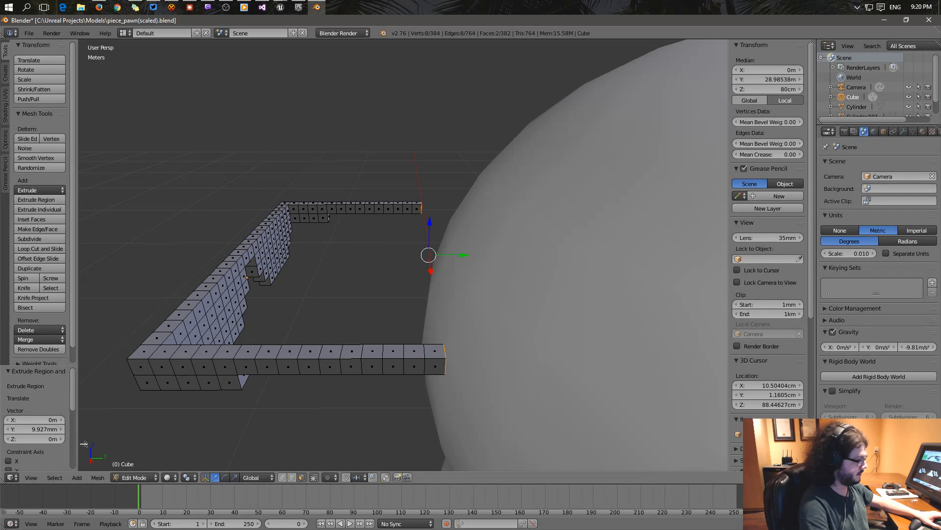
pyautogui.write('1cm')
pyautogui.press('Return')
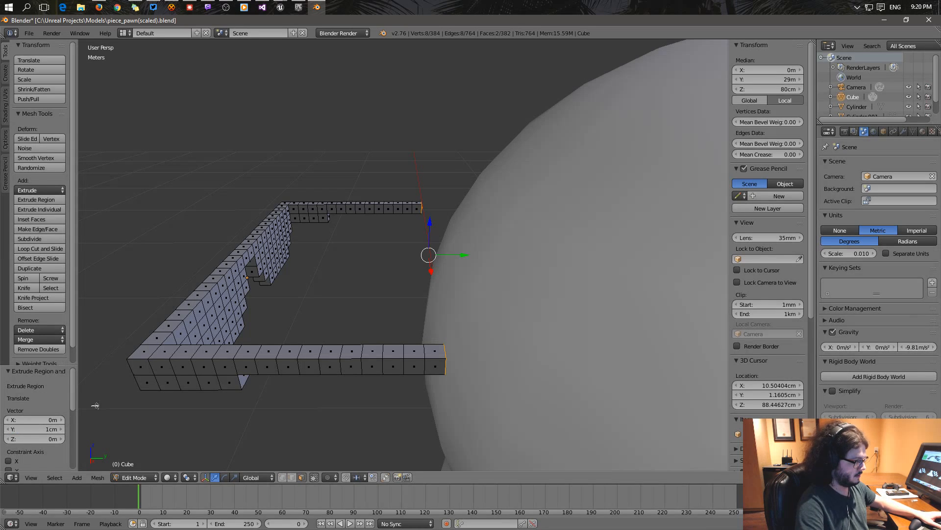
pyautogui.press('e')
pyautogui.click(219, 308)
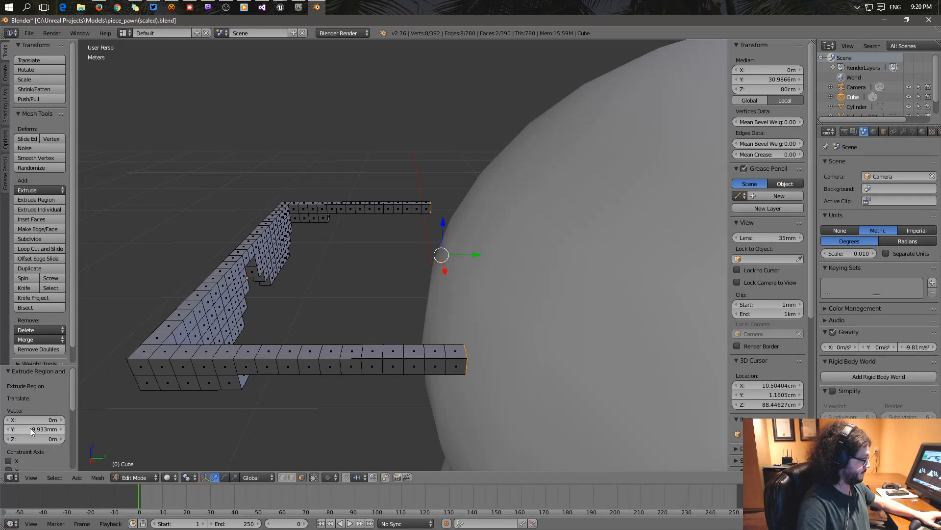
pyautogui.write('1cm')
pyautogui.press('Return')
# Extrude the end faces of both temples twice more along Y, 1 cm each time, further past the front of the head.
pyautogui.press('e')
pyautogui.click(349, 320)
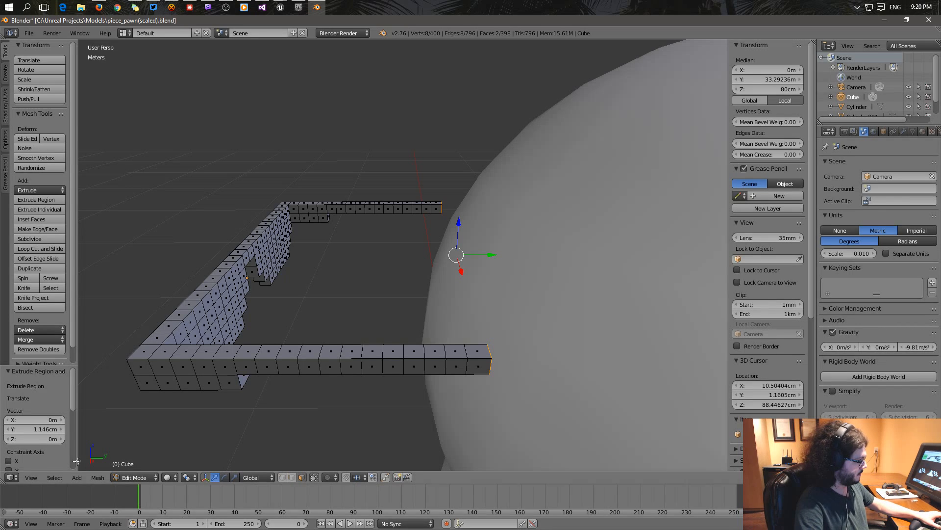
pyautogui.write('1c')
pyautogui.press('Return')
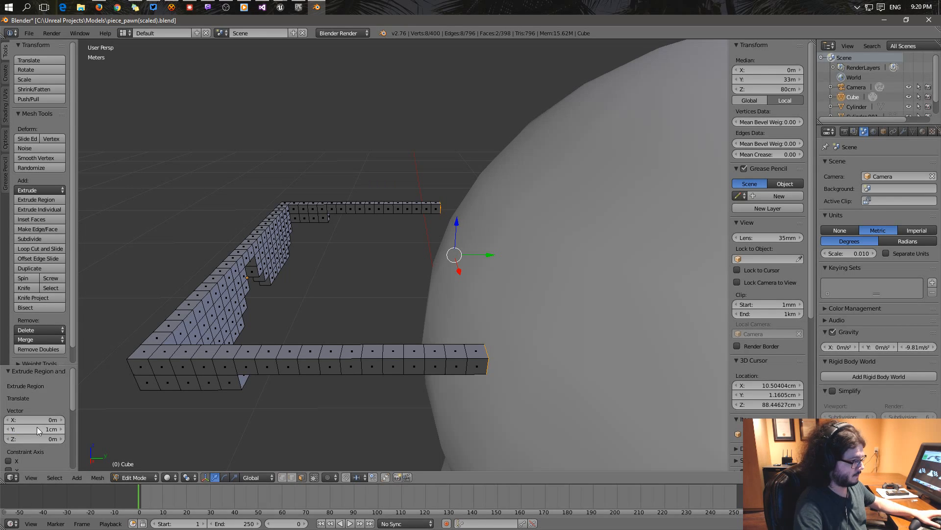
pyautogui.moveTo(347, 334); pyautogui.dragTo(47, 440)
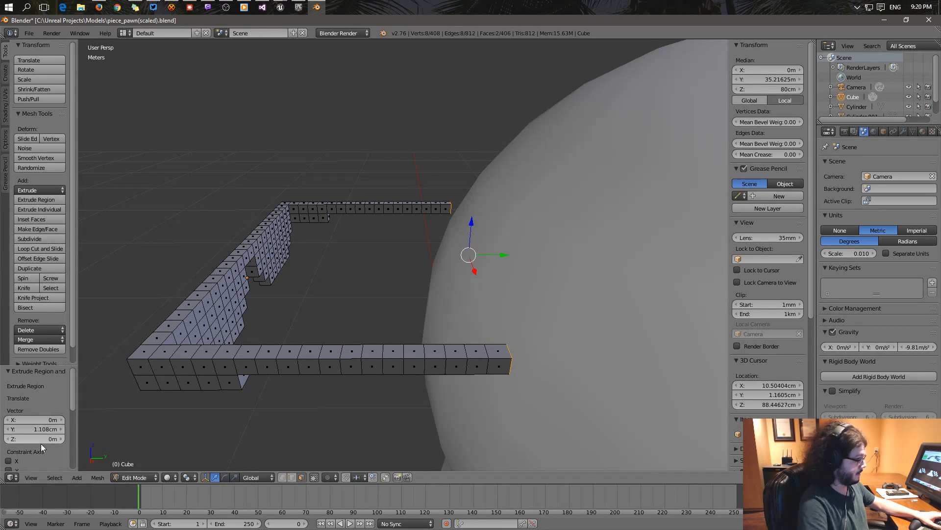
pyautogui.write('1c')
pyautogui.press('Return')
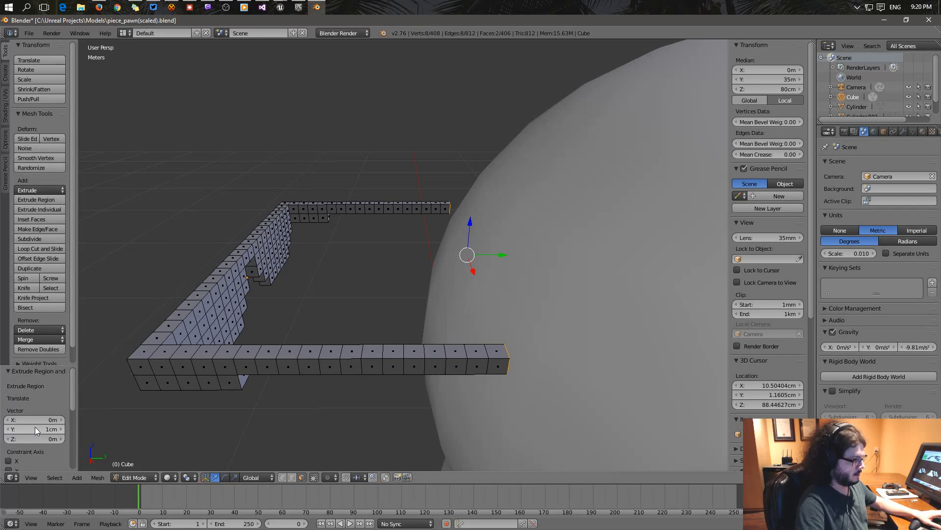
# Select the underside faces of both temples' last segments and extrude them -1 cm along Z to start the ear hooks.
pyautogui.moveTo(274, 343); pyautogui.dragTo(375, 290, button='middle')
pyautogui.moveTo(439, 307); pyautogui.dragTo(384, 257, button='middle')
pyautogui.rightClick(452, 156)
pyautogui.rightClick(454, 166)
pyautogui.moveTo(337, 233)
pyautogui.mouseDown(button='middle')
pyautogui.moveTo(419, 219)
pyautogui.moveTo(340, 224)
pyautogui.mouseUp(button='middle')
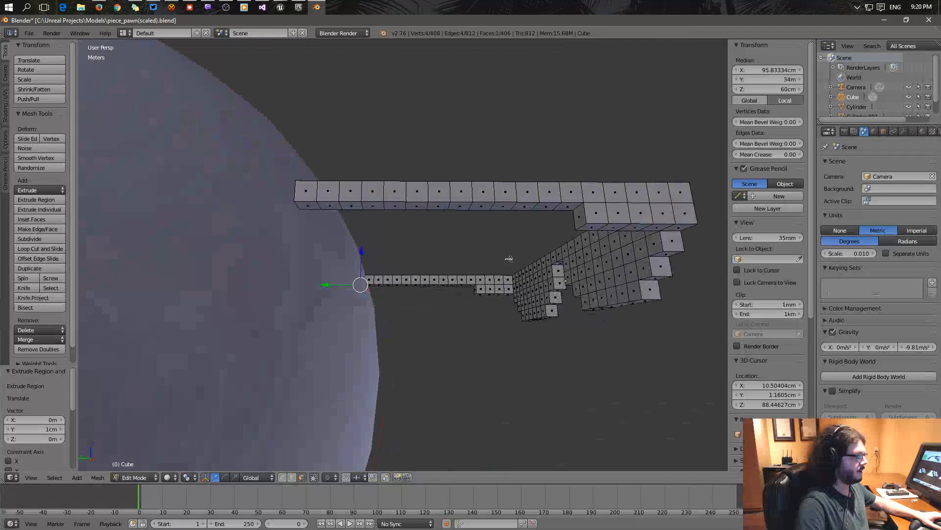
pyautogui.keyDown('shift'); pyautogui.rightClick(303, 209); pyautogui.keyUp('shift')
pyautogui.moveTo(525, 248); pyautogui.dragTo(347, 289, button='middle')
pyautogui.press('e')
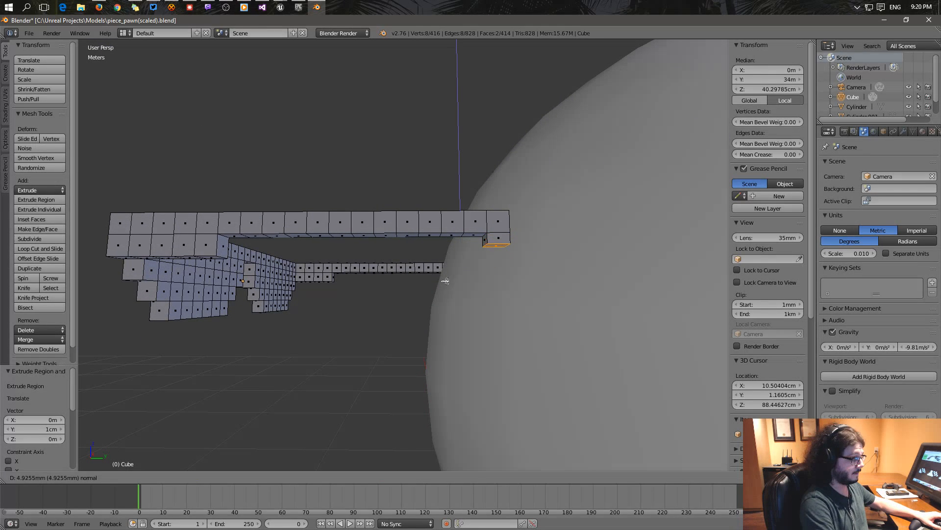
pyautogui.click(446, 287)
pyautogui.click(34, 439)
pyautogui.write('-1c')
pyautogui.press('Return')
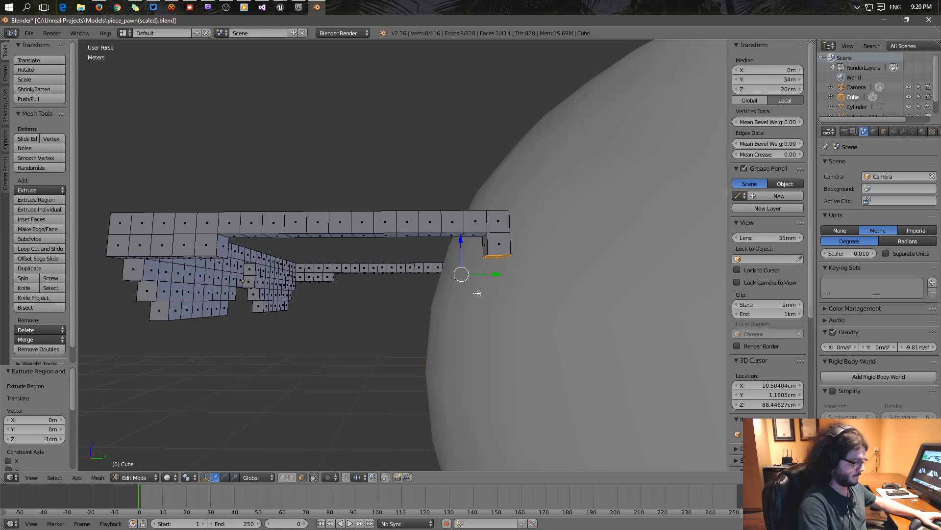
# Lengthen both ear hooks downward with two further extrusions of -1 cm along Z.
pyautogui.press('e')
pyautogui.click(470, 276)
pyautogui.click(34, 439)
pyautogui.write('-1')
pyautogui.press('Return')
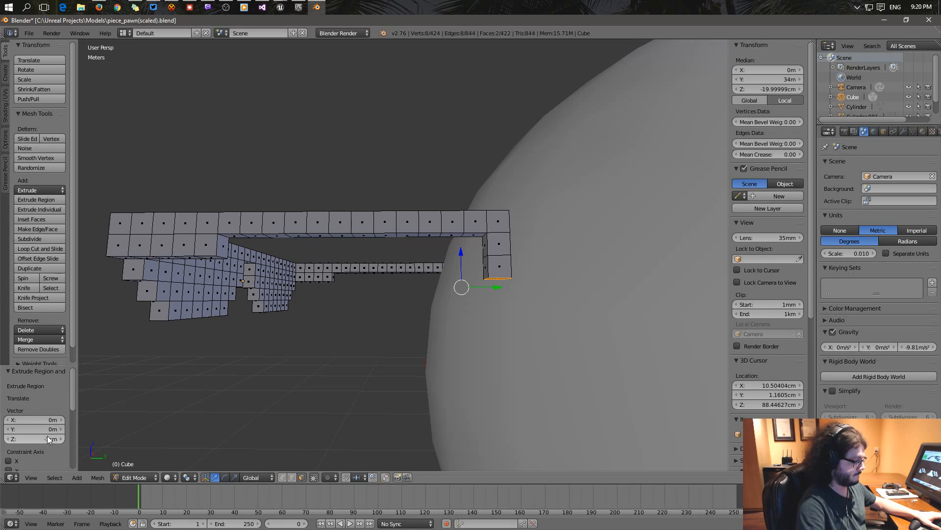
pyautogui.press('e')
pyautogui.click(391, 293)
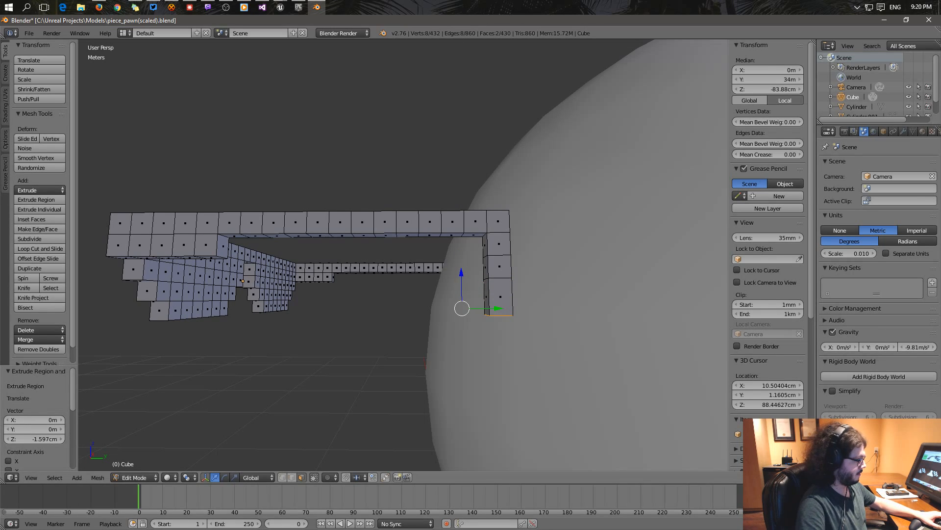
pyautogui.click(36, 439)
pyautogui.press('Return')
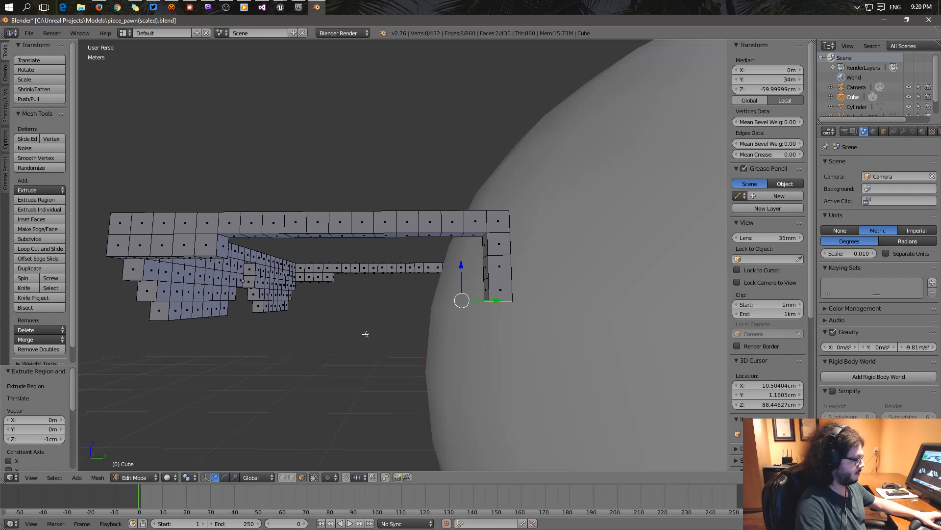
# Add one last segment to the bottom of both ear hooks by extruding -1 cm along Z.
pyautogui.press('e')
pyautogui.click(379, 300)
pyautogui.click(45, 439)
pyautogui.write('-1cm')
pyautogui.press('Return')
# Select the front-facing inner face of the uppermost segment of one ear hook, directly below the temple.
pyautogui.moveTo(409, 282); pyautogui.dragTo(459, 255, button='middle')
pyautogui.rightClick(501, 224)
pyautogui.scroll(1, 529, 249)
pyautogui.moveTo(531, 249); pyautogui.dragTo(513, 253, button='middle')
pyautogui.scroll(4, 530, 250)
pyautogui.scroll(-2, 542, 249)
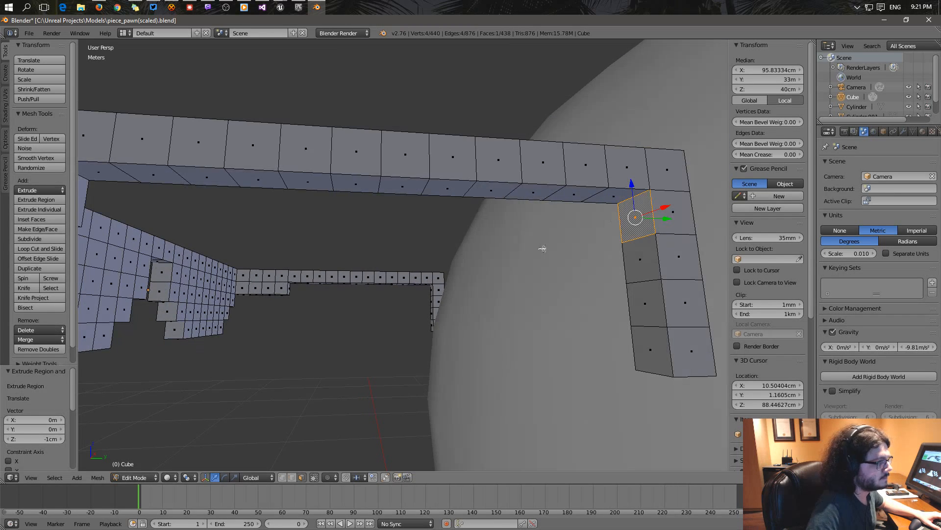
pyautogui.press('e')
pyautogui.click(609, 223)
pyautogui.hotkey('ctrl', 'z')
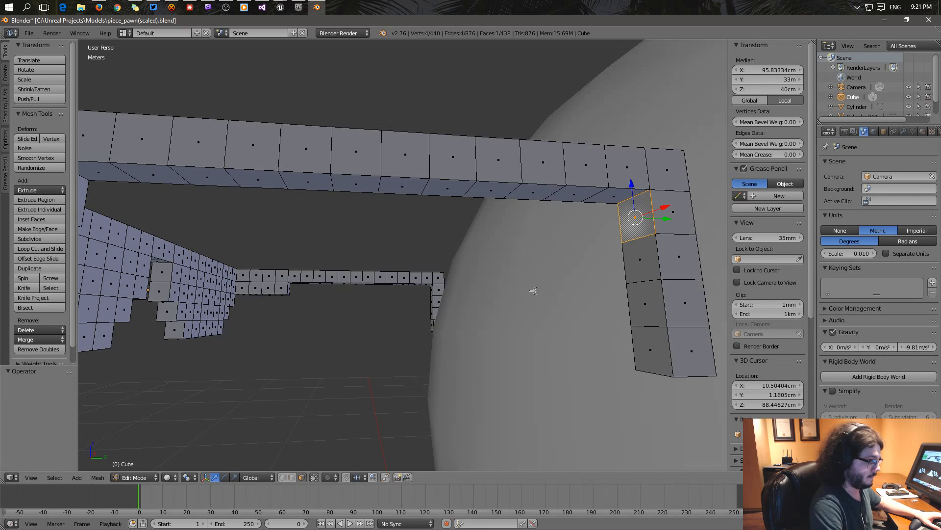
# Add the matching face on the other ear hook to the selection and extrude both faces -1 cm along Y.
pyautogui.keyDown('shift'); pyautogui.rightClick(432, 289); pyautogui.keyUp('shift')
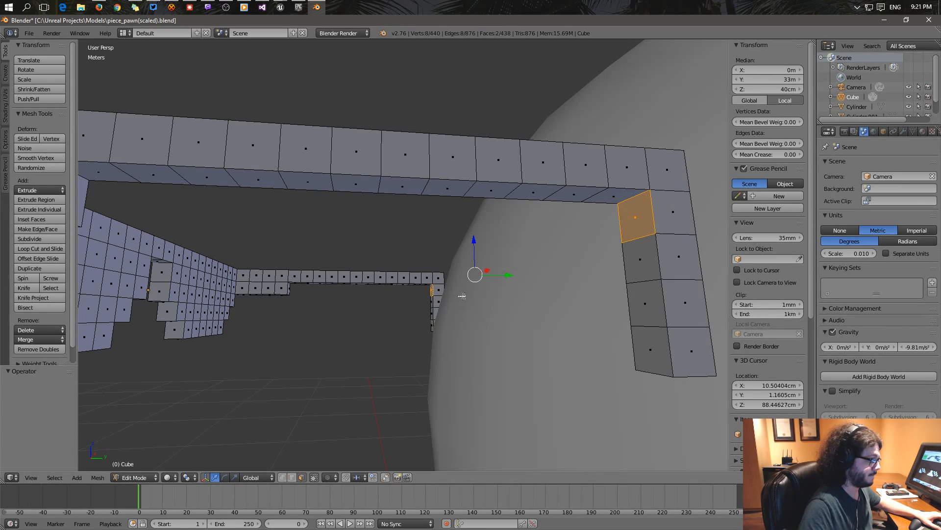
pyautogui.press('e')
pyautogui.click(490, 284)
pyautogui.click(62, 429)
pyautogui.write('-1')
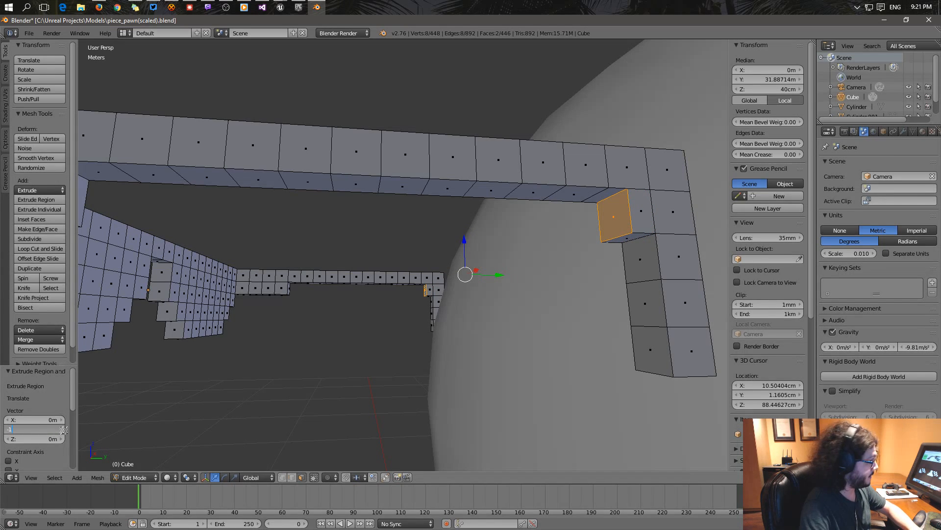
pyautogui.write('cm')
pyautogui.press('Return')
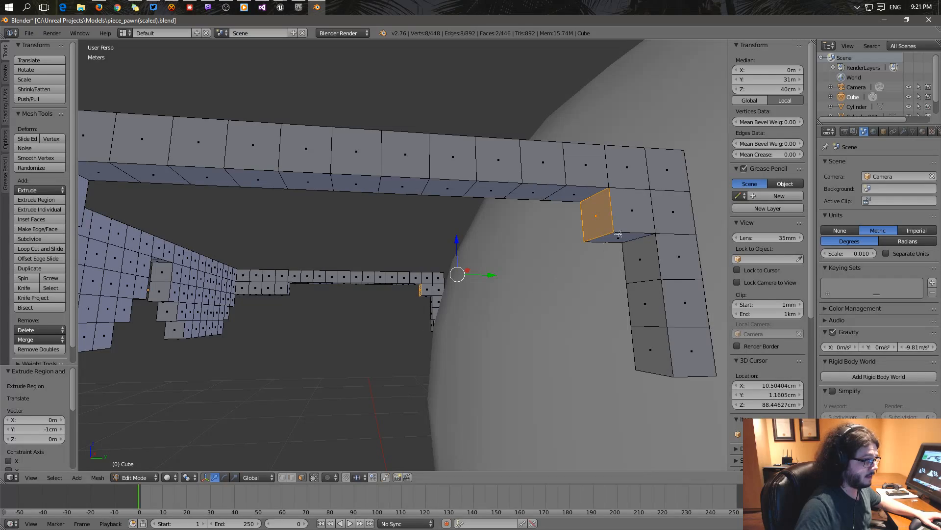
# Delete the two overlapping internal faces between the first temple and its new inner corner block.
pyautogui.moveTo(619, 239); pyautogui.dragTo(581, 280, button='middle')
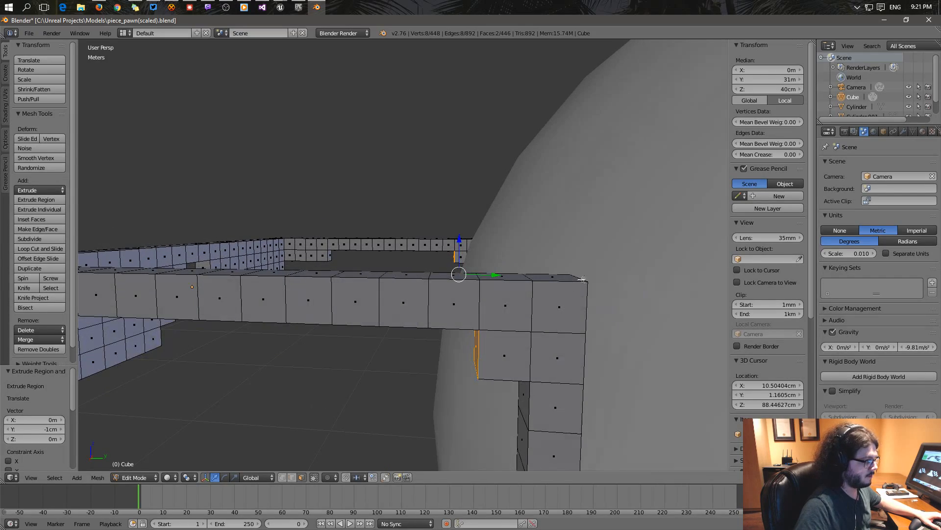
pyautogui.rightClick(511, 353)
pyautogui.press('KP_Decimal')
pyautogui.moveTo(511, 353); pyautogui.dragTo(386, 407, button='middle')
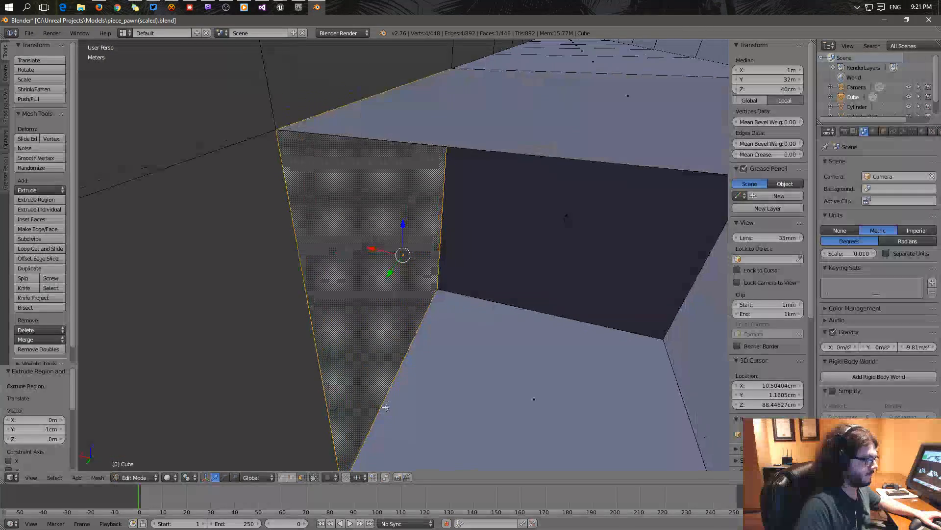
pyautogui.rightClick(625, 104)
pyautogui.press('x')
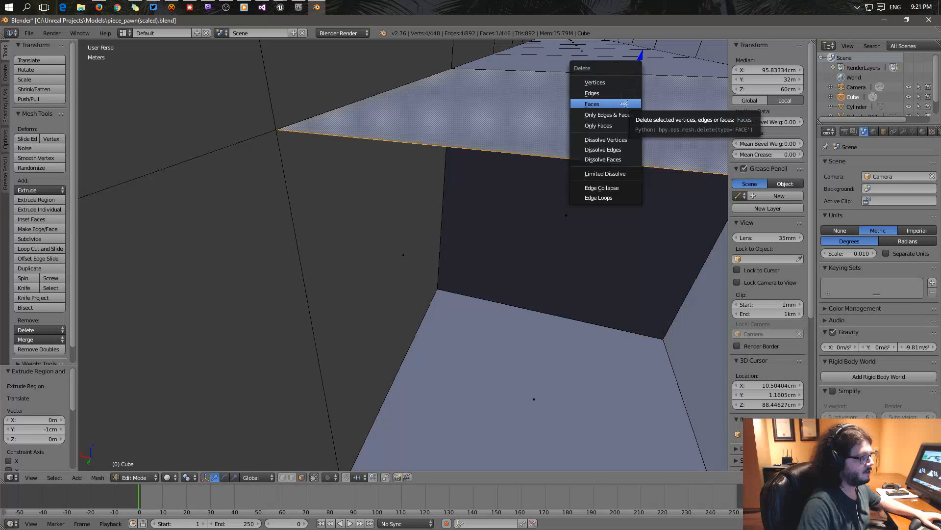
pyautogui.click(618, 105)
pyautogui.rightClick(618, 105)
pyautogui.press('x')
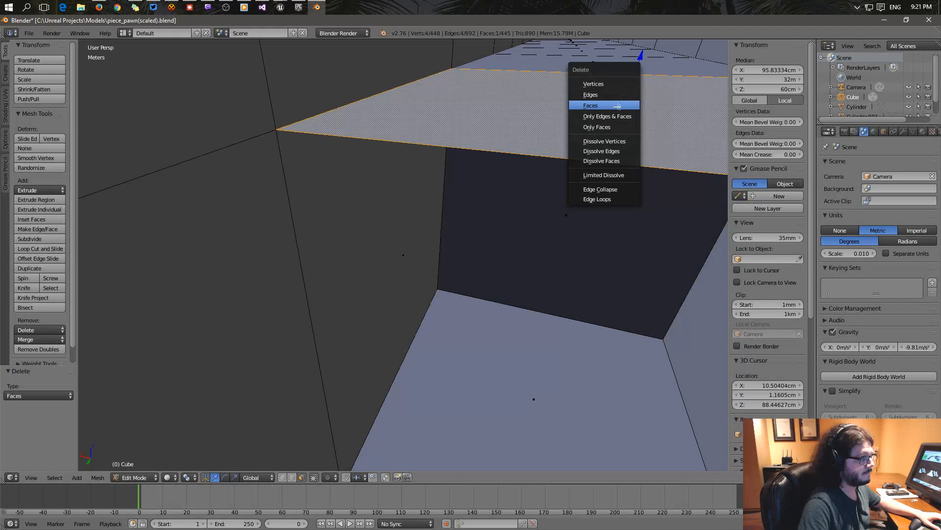
pyautogui.click(620, 105)
# Delete the two overlapping internal faces between the opposite temple and its inner corner block.
pyautogui.moveTo(464, 201); pyautogui.dragTo(386, 227, button='middle')
pyautogui.scroll(-3, 386, 227)
pyautogui.moveTo(309, 221); pyautogui.dragTo(342, 234, button='middle')
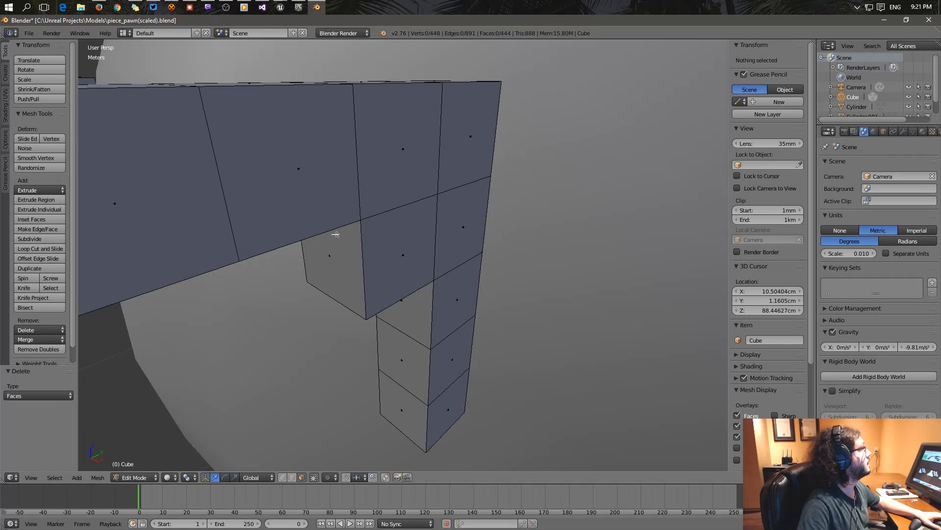
pyautogui.scroll(-5, 336, 232)
pyautogui.scroll(-2, 267, 214)
pyautogui.rightClick(209, 175)
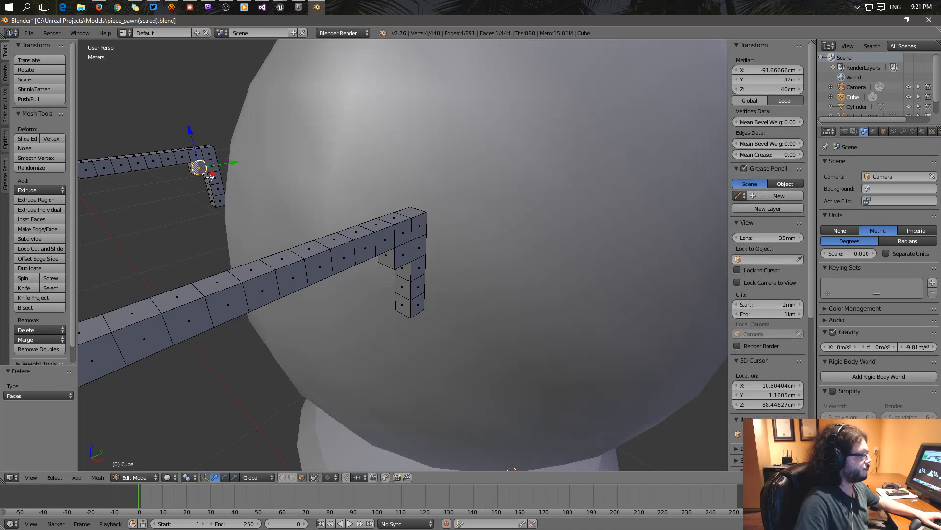
pyautogui.press('KP_Decimal')
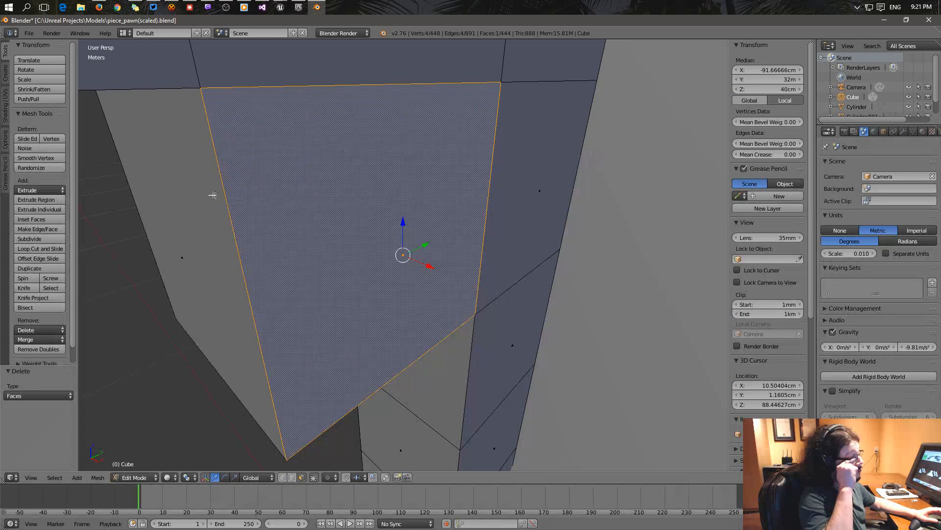
pyautogui.moveTo(191, 154); pyautogui.dragTo(298, 175, button='middle')
pyautogui.rightClick(210, 209)
pyautogui.press('KP_Decimal')
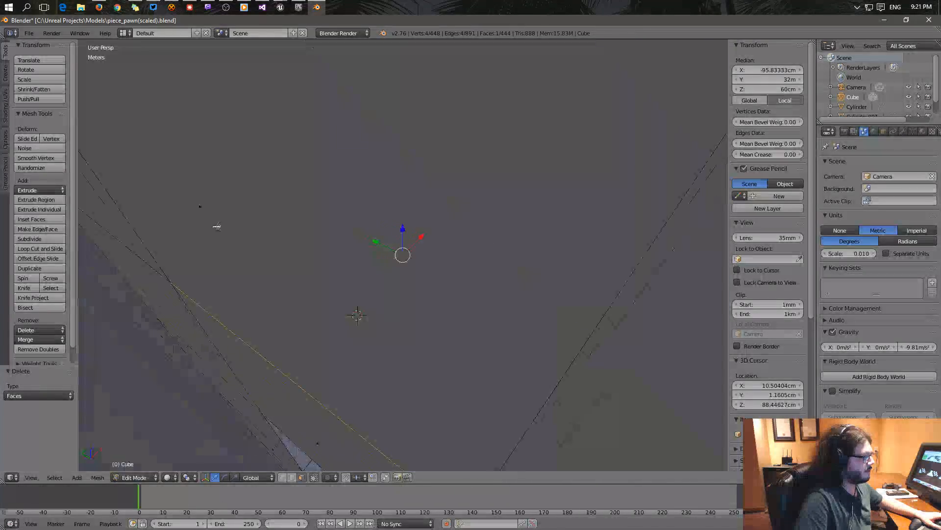
pyautogui.moveTo(319, 253); pyautogui.dragTo(357, 315, button='middle')
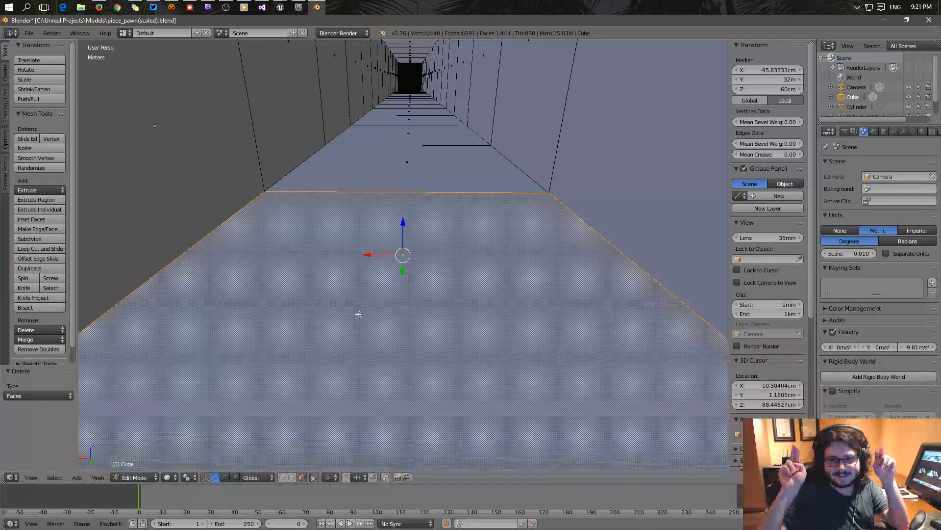
pyautogui.press('x')
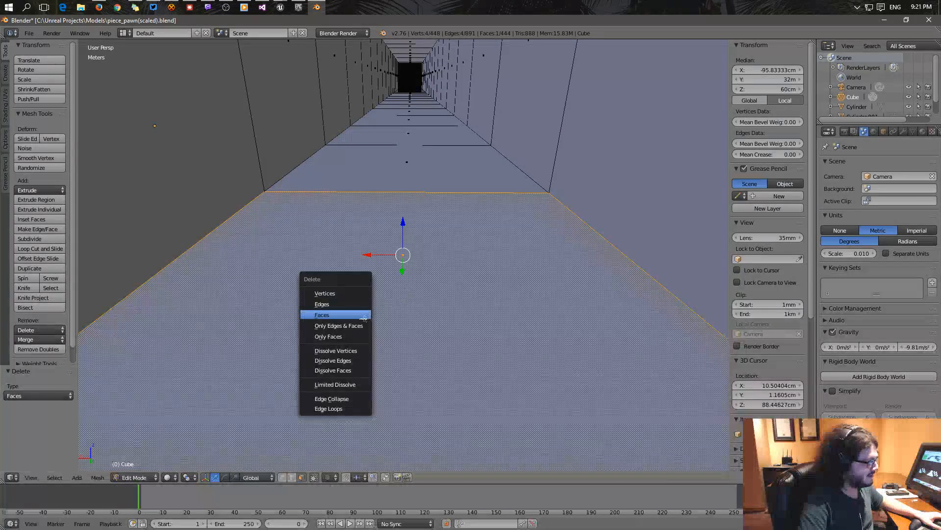
pyautogui.click(367, 316)
pyautogui.click(405, 273)
pyautogui.rightClick(403, 258)
pyautogui.press('x')
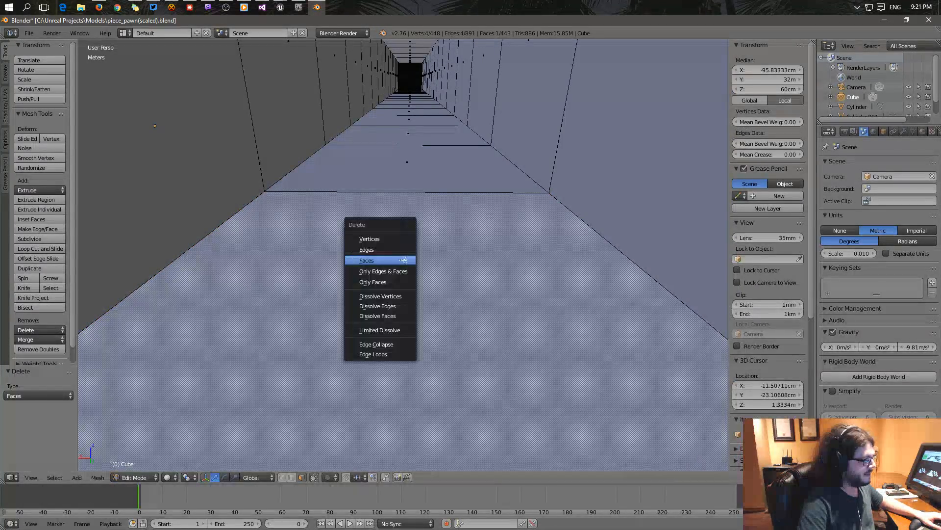
pyautogui.click(401, 261)
pyautogui.moveTo(325, 301); pyautogui.dragTo(359, 308, button='middle')
pyautogui.scroll(-3, 414, 313)
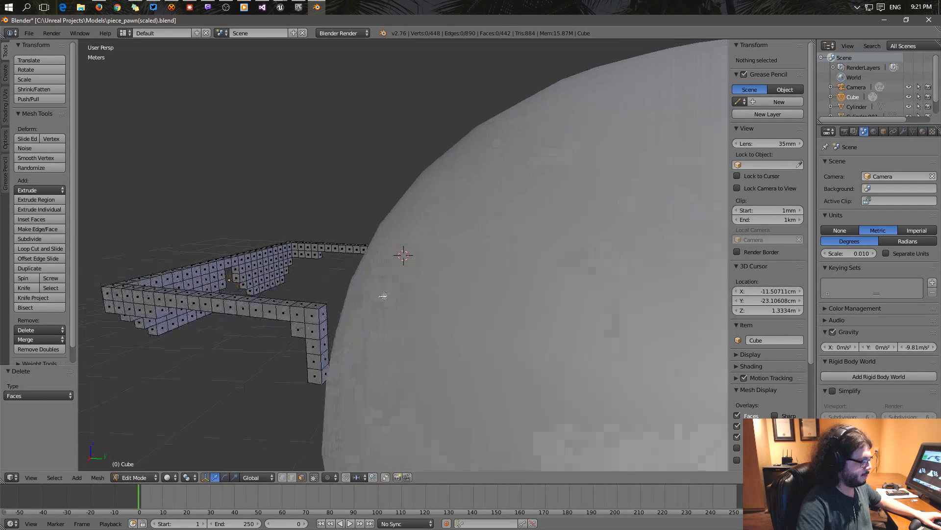
pyautogui.rightClick(318, 314)
pyautogui.press('x')
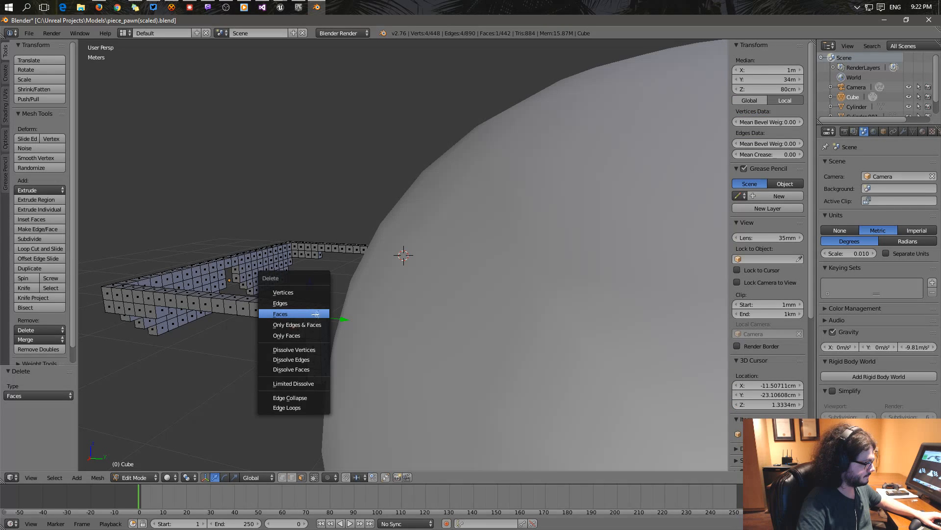
pyautogui.press('Escape')
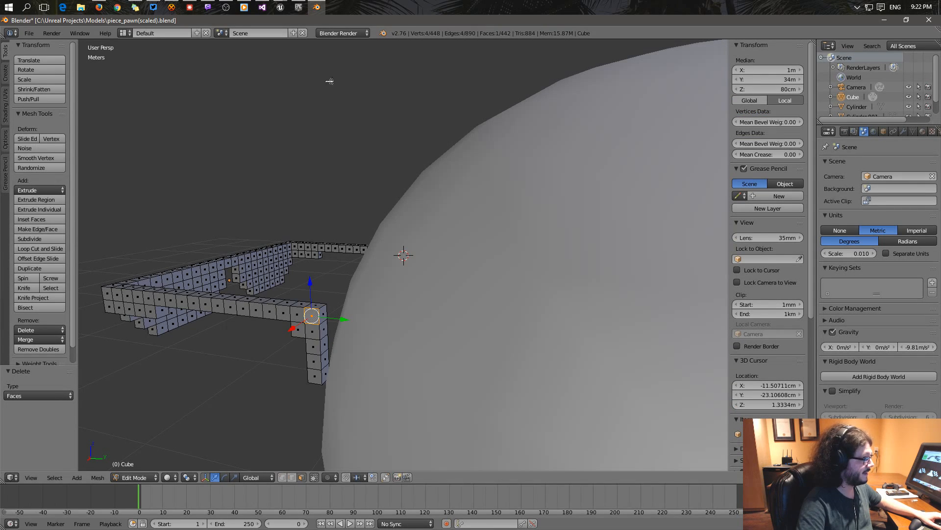
# Select the four exposed faces of the rear top corner block on each temple and delete these faces.
pyautogui.rightClick(318, 307)
pyautogui.keyDown('shift'); pyautogui.rightClick(323, 313); pyautogui.keyUp('shift')
pyautogui.keyDown('shift'); pyautogui.rightClick(313, 318); pyautogui.keyUp('shift')
pyautogui.press('KP_Decimal')
pyautogui.moveTo(329, 332); pyautogui.dragTo(363, 304, button='middle')
pyautogui.scroll(-10, 313, 319)
pyautogui.keyDown('shift'); pyautogui.rightClick(411, 273); pyautogui.keyUp('shift')
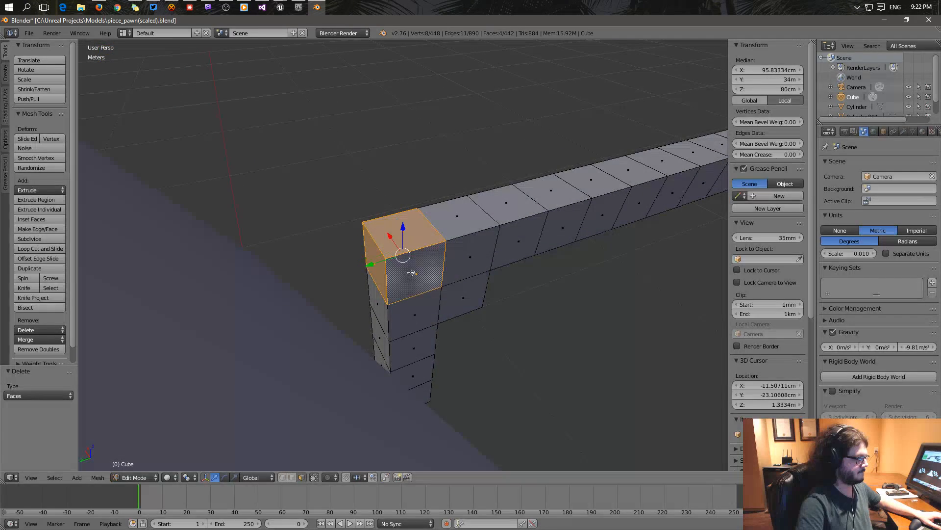
pyautogui.scroll(-4, 429, 304)
pyautogui.moveTo(435, 305); pyautogui.dragTo(436, 259, button='middle')
pyautogui.keyDown('shift'); pyautogui.rightClick(379, 197); pyautogui.keyUp('shift')
pyautogui.moveTo(356, 224); pyautogui.dragTo(371, 231, button='middle')
pyautogui.keyDown('shift'); pyautogui.rightClick(485, 255); pyautogui.keyUp('shift')
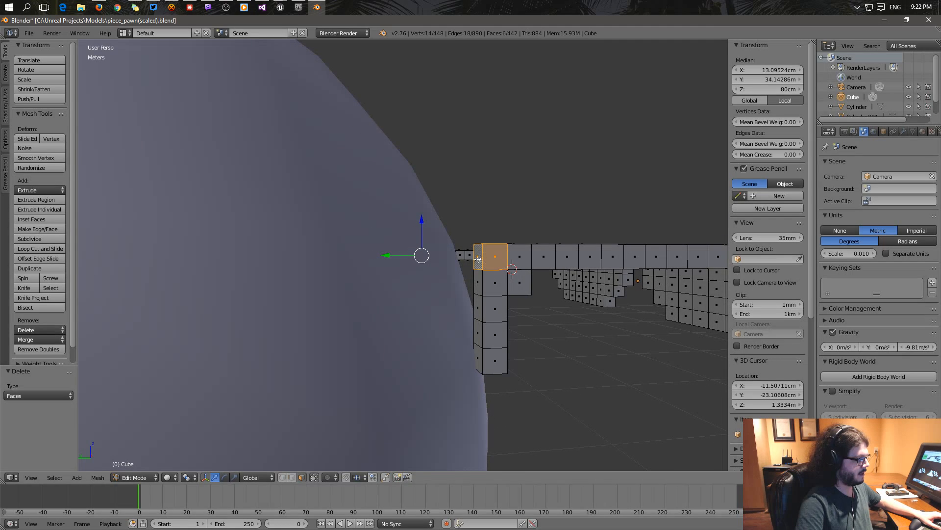
pyautogui.moveTo(485, 255); pyautogui.dragTo(442, 327, button='middle')
pyautogui.keyDown('shift'); pyautogui.rightClick(419, 385); pyautogui.keyUp('shift')
pyautogui.moveTo(419, 386); pyautogui.dragTo(640, 392, button='middle')
pyautogui.keyDown('shift'); pyautogui.rightClick(347, 169); pyautogui.keyUp('shift')
pyautogui.press('x')
pyautogui.click(362, 226)
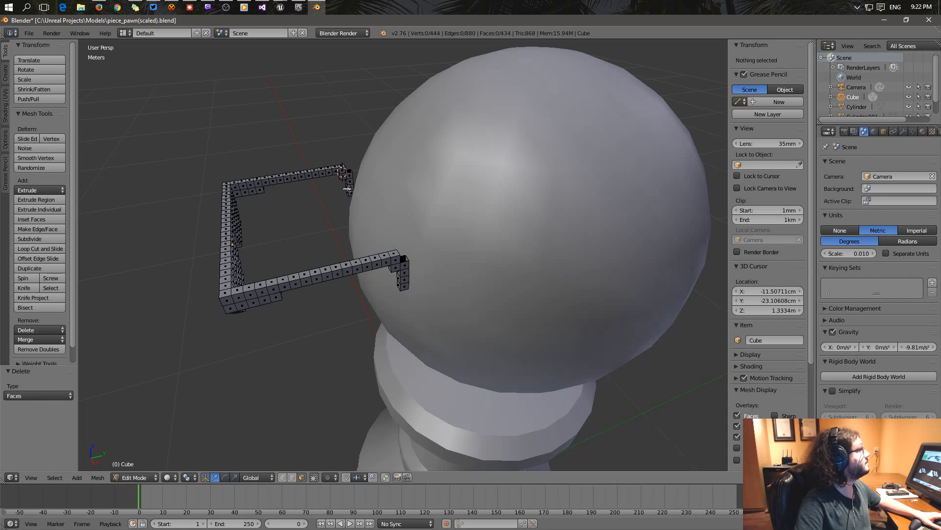
# Select the four corner vertices of the open rear end of the first temple and fill them with a face.
pyautogui.scroll(8, 349, 190)
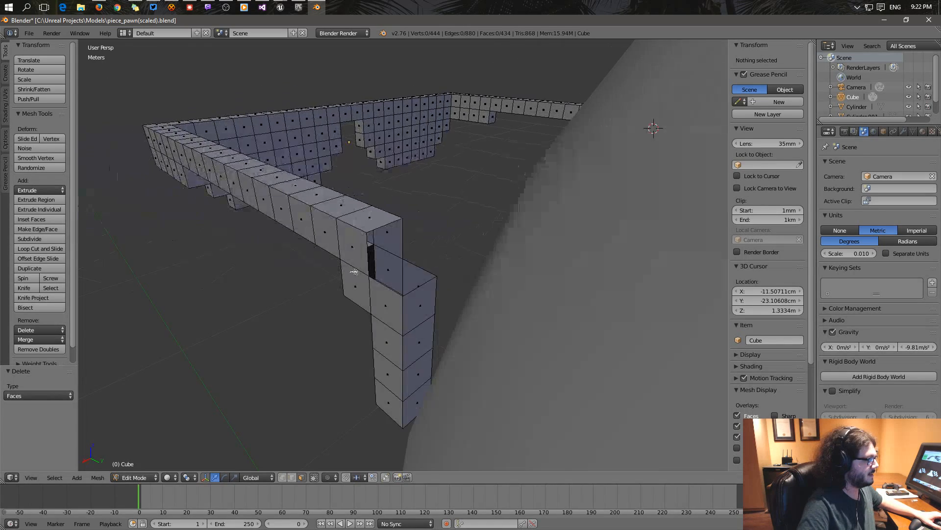
pyautogui.scroll(3, 355, 271)
pyautogui.moveTo(363, 278); pyautogui.dragTo(290, 307, button='middle')
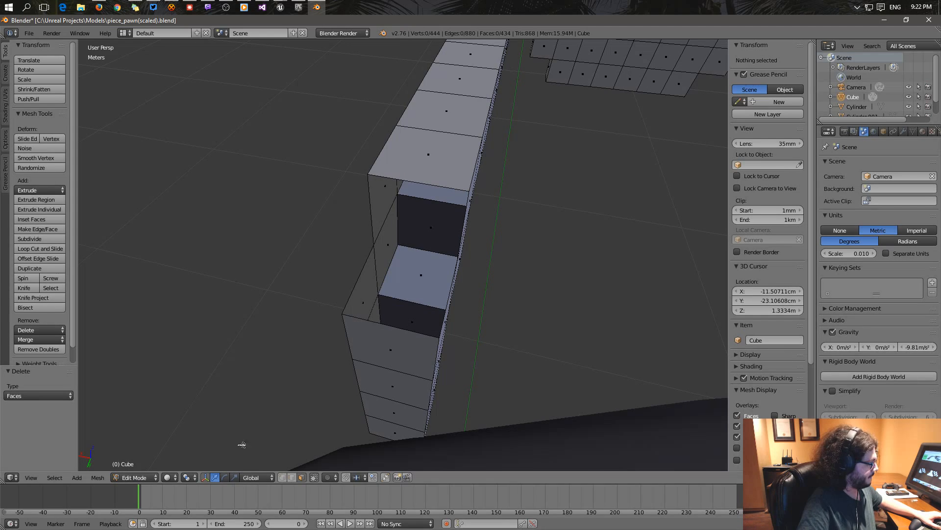
pyautogui.rightClick(374, 241)
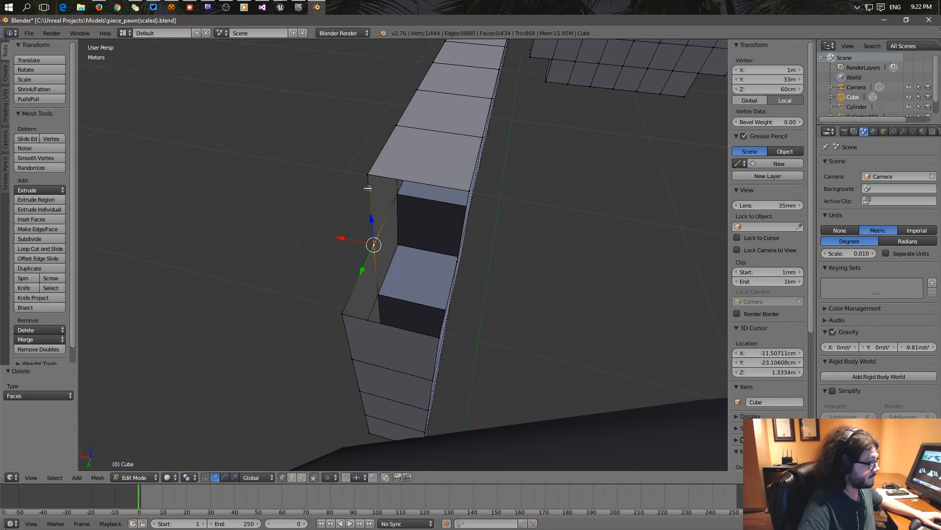
pyautogui.keyDown('shift'); pyautogui.rightClick(467, 190); pyautogui.keyUp('shift')
pyautogui.moveTo(465, 276); pyautogui.dragTo(423, 297, button='middle')
pyautogui.keyDown('shift'); pyautogui.rightClick(437, 359); pyautogui.keyUp('shift')
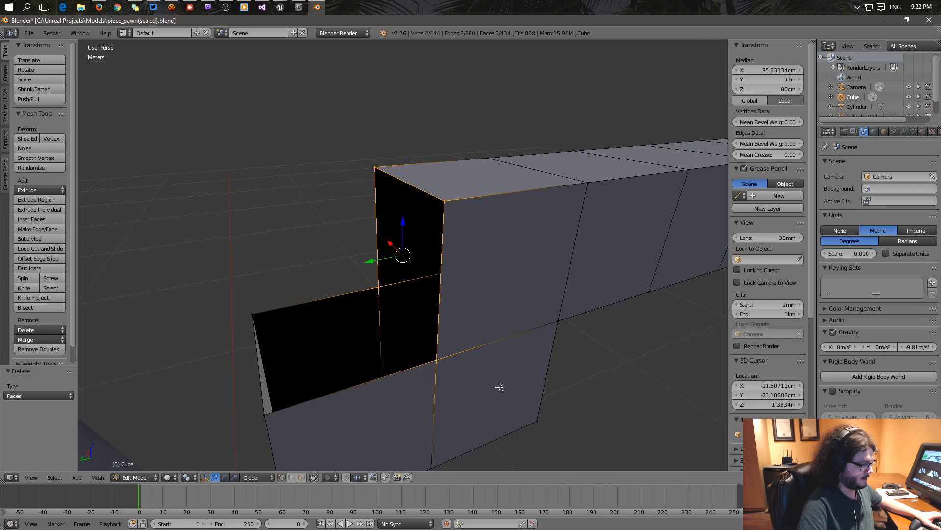
pyautogui.press('f')
# Fill the open top of the first temple's ear hook with a face from its four corner vertices.
pyautogui.rightClick(253, 316)
pyautogui.keyDown('shift'); pyautogui.rightClick(378, 288); pyautogui.keyUp('shift')
pyautogui.keyDown('shift'); pyautogui.rightClick(436, 360); pyautogui.keyUp('shift')
pyautogui.keyDown('shift'); pyautogui.rightClick(260, 416); pyautogui.keyUp('shift')
pyautogui.press('f')
pyautogui.moveTo(242, 375); pyautogui.dragTo(465, 344, button='middle')
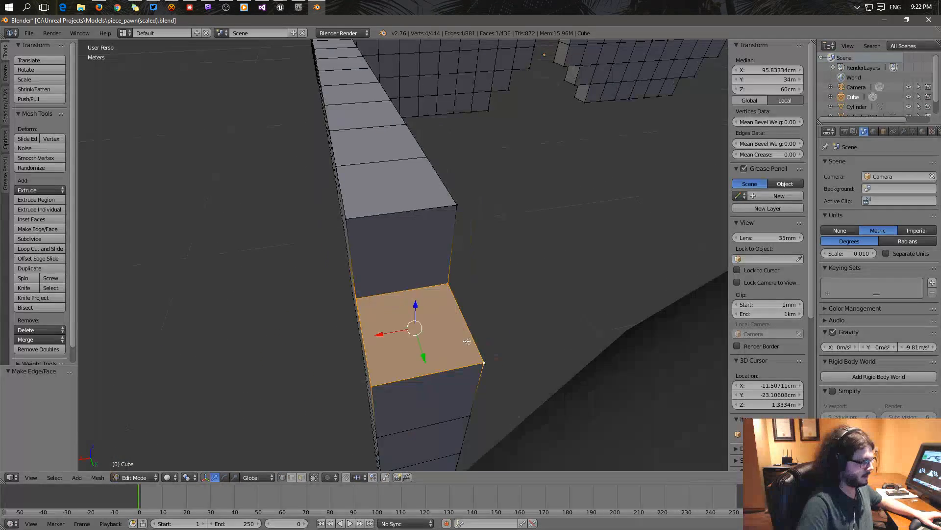
# On the opposite temple, select the four vertices of the open rear end and fill them with a face.
pyautogui.scroll(-6, 464, 344)
pyautogui.moveTo(465, 312); pyautogui.dragTo(397, 150, button='middle')
pyautogui.rightClick(366, 104)
pyautogui.press('KP_Decimal')
pyautogui.moveTo(412, 194); pyautogui.dragTo(334, 237, button='middle')
pyautogui.scroll(-5, 334, 237)
pyautogui.moveTo(425, 317); pyautogui.dragTo(342, 253, button='middle')
pyautogui.keyDown('shift'); pyautogui.rightClick(481, 279); pyautogui.keyUp('shift')
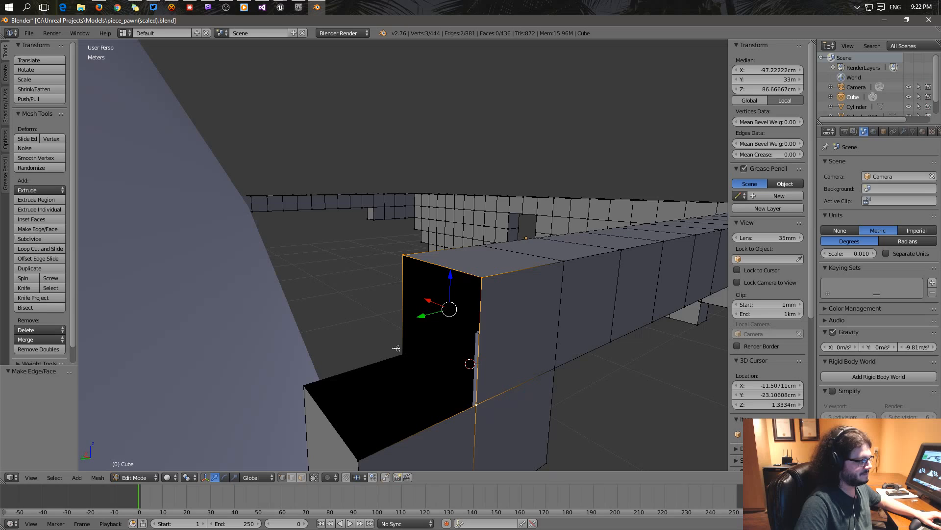
pyautogui.press('f')
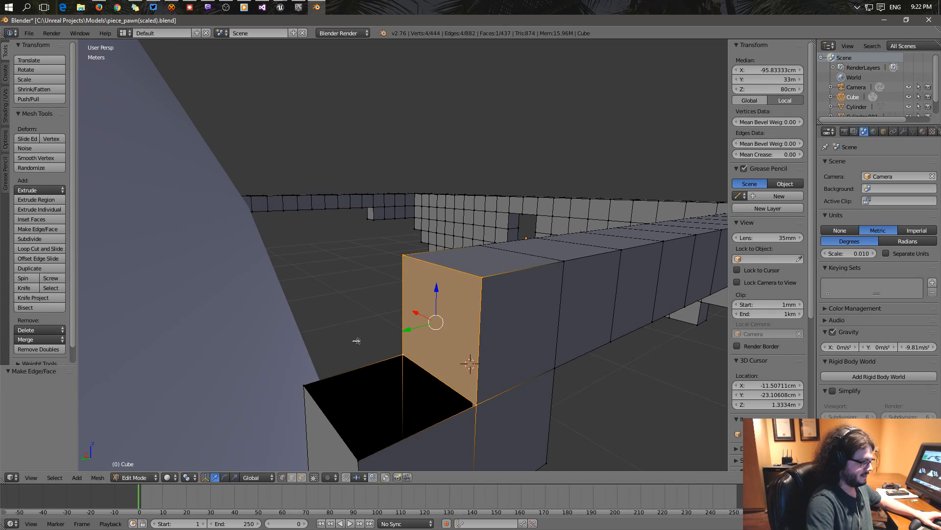
# Close the open top of the opposite temple's ear hook with a face from its four corner vertices.
pyautogui.rightClick(324, 378)
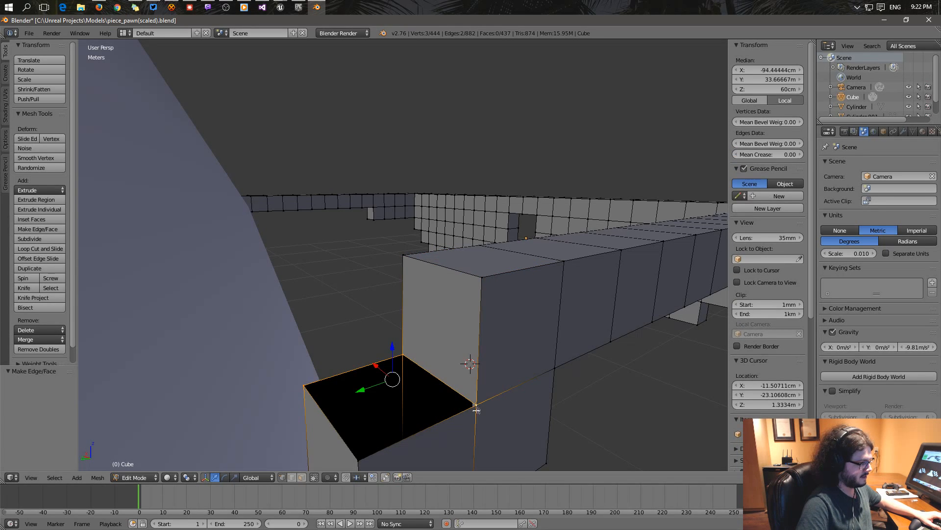
pyautogui.press('f')
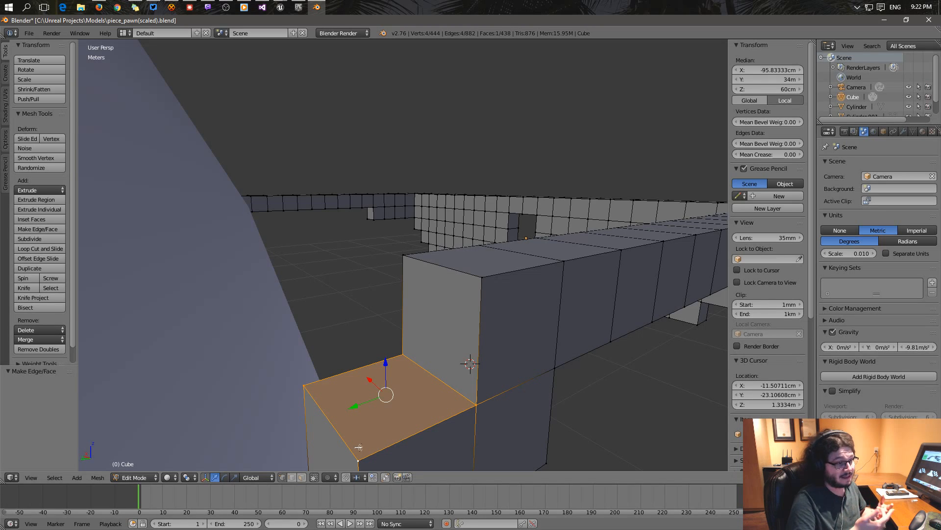
pyautogui.moveTo(342, 384); pyautogui.dragTo(319, 376, button='middle')
pyautogui.scroll(-6, 341, 389)
pyautogui.scroll(-2, 342, 374)
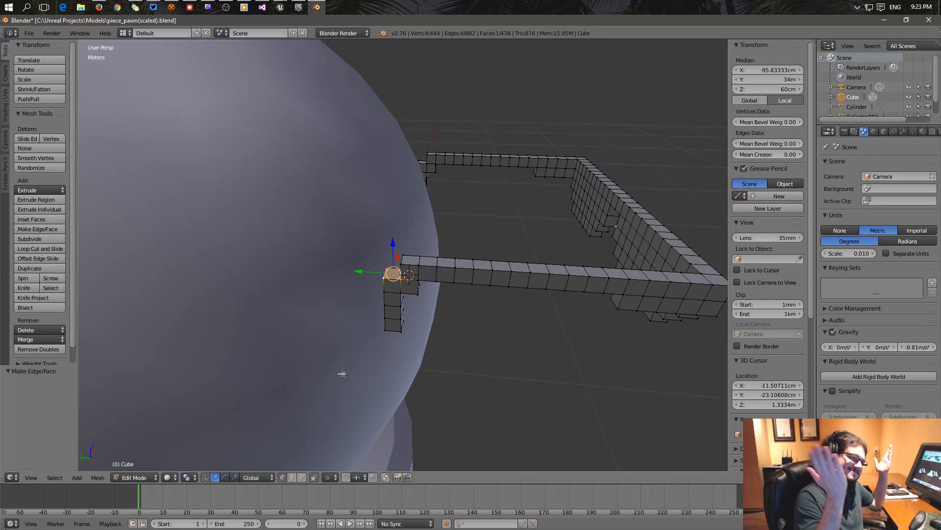
# Shorten this ear hook by selecting the five outer faces of its lowest block and deleting these faces.
pyautogui.moveTo(403, 347); pyautogui.dragTo(441, 300, button='middle')
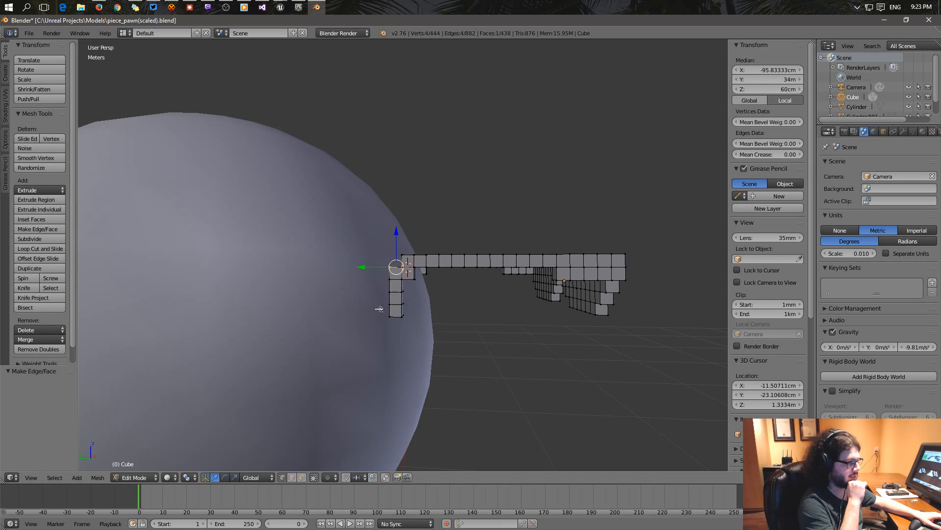
pyautogui.moveTo(339, 330)
pyautogui.mouseDown(button='middle')
pyautogui.moveTo(329, 334)
pyautogui.moveTo(348, 326)
pyautogui.mouseUp(button='middle')
pyautogui.moveTo(404, 304); pyautogui.dragTo(386, 350, button='middle')
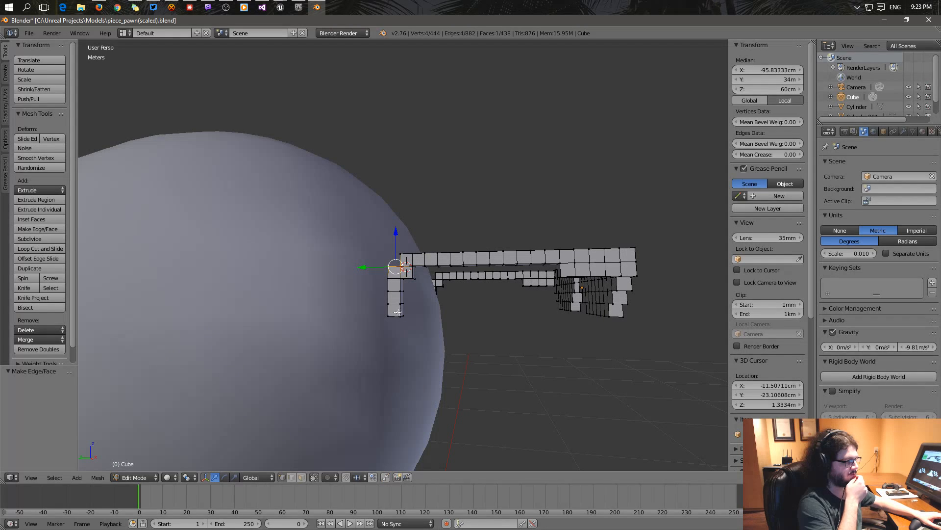
pyautogui.scroll(3, 397, 311)
pyautogui.moveTo(397, 310)
pyautogui.mouseDown(button='middle')
pyautogui.moveTo(391, 297)
pyautogui.moveTo(400, 306)
pyautogui.mouseUp(button='middle')
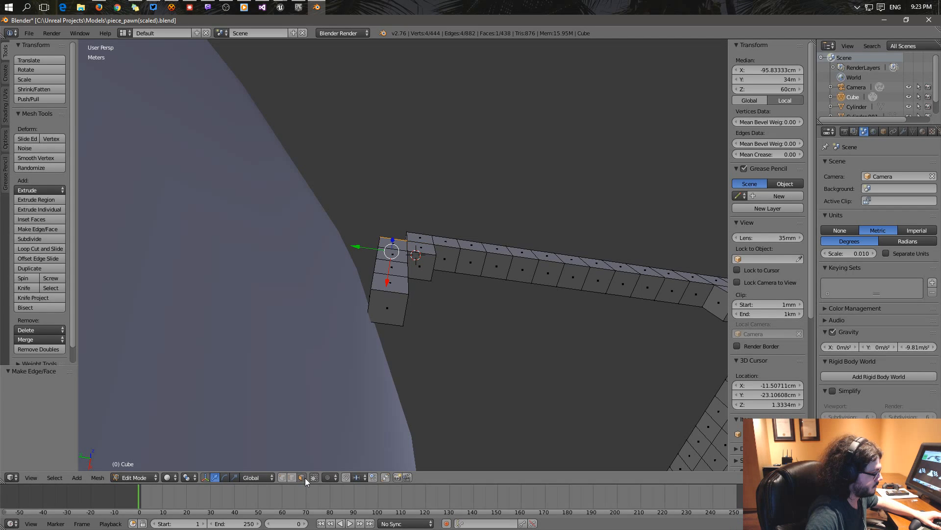
pyautogui.rightClick(387, 304)
pyautogui.press('KP_Decimal')
pyautogui.keyDown('shift'); pyautogui.rightClick(445, 196); pyautogui.keyUp('shift')
pyautogui.keyDown('shift'); pyautogui.rightClick(427, 191); pyautogui.keyUp('shift')
pyautogui.moveTo(445, 197); pyautogui.dragTo(184, 235, button='middle')
pyautogui.keyDown('shift'); pyautogui.rightClick(416, 206); pyautogui.keyUp('shift')
pyautogui.keyDown('shift'); pyautogui.rightClick(328, 196); pyautogui.keyUp('shift')
pyautogui.press('x')
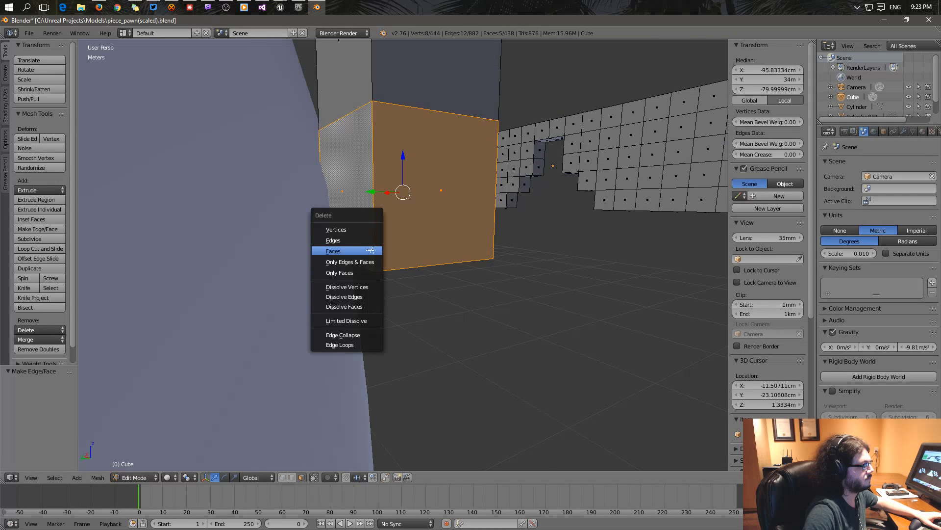
pyautogui.click(333, 252)
# Fill the open lower end of the shortened ear hook with a face from its four corner vertices.
pyautogui.moveTo(339, 254); pyautogui.dragTo(340, 201, button='middle')
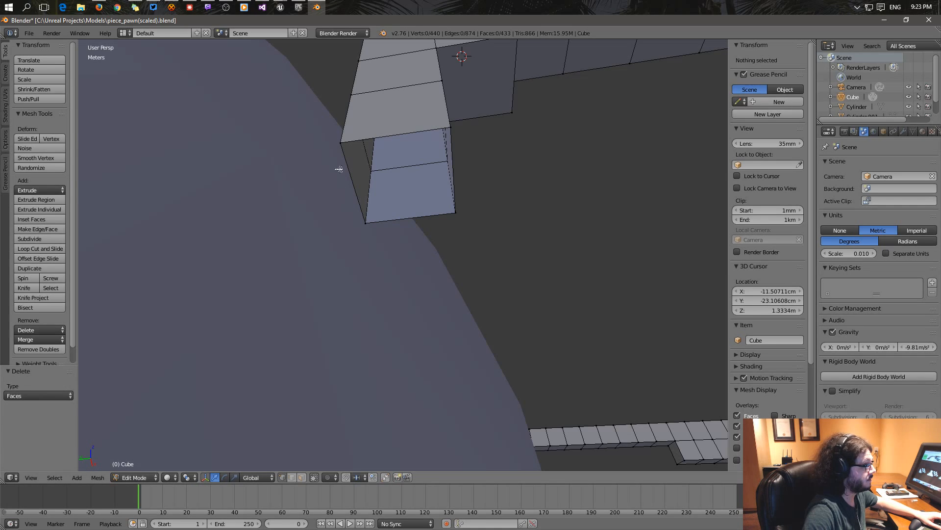
pyautogui.rightClick(341, 142)
pyautogui.keyDown('shift'); pyautogui.rightClick(450, 128); pyautogui.keyUp('shift')
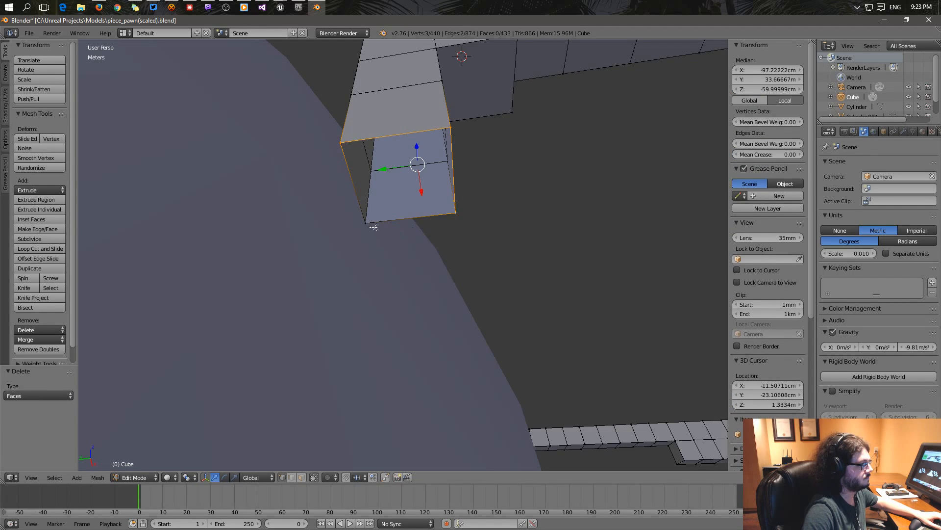
pyautogui.press('f')
# Select the outer faces of the lowest block on the other ear hook and delete these faces to match its length.
pyautogui.moveTo(408, 267); pyautogui.dragTo(617, 327, button='middle')
pyautogui.rightClick(602, 325)
pyautogui.press('KP_Decimal')
pyautogui.moveTo(603, 387); pyautogui.dragTo(464, 288, button='middle')
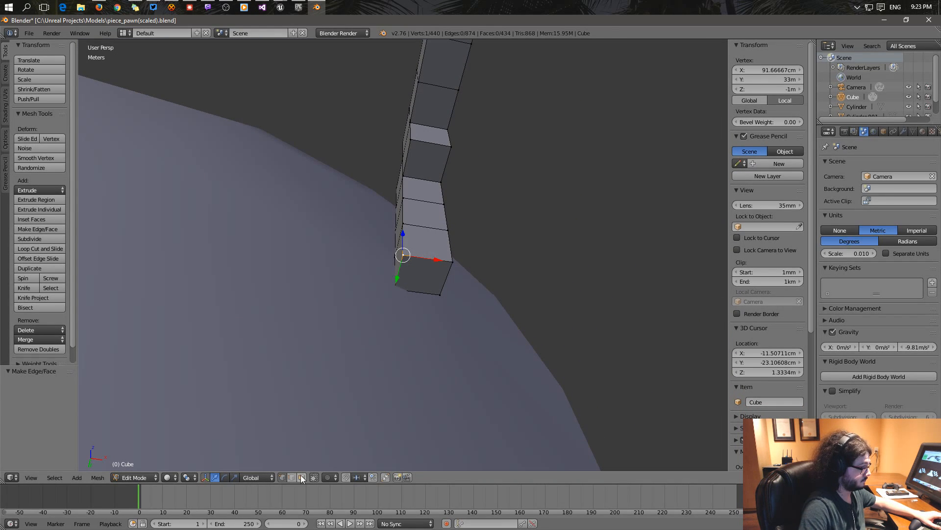
pyautogui.press('a')
pyautogui.rightClick(435, 229)
pyautogui.keyDown('shift'); pyautogui.rightClick(410, 271); pyautogui.keyUp('shift')
pyautogui.moveTo(410, 271); pyautogui.dragTo(460, 213, button='middle')
pyautogui.keyDown('shift'); pyautogui.rightClick(450, 225); pyautogui.keyUp('shift')
pyautogui.moveTo(359, 257); pyautogui.dragTo(560, 333, button='middle')
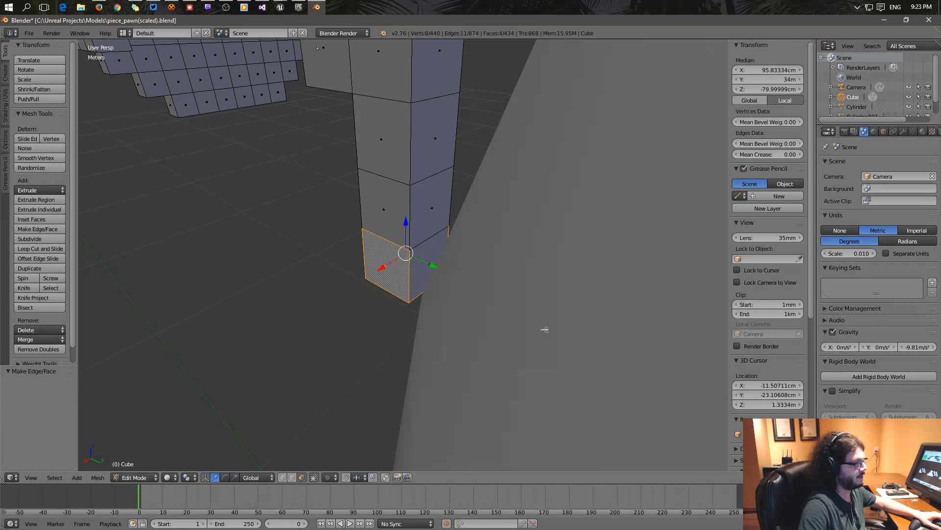
pyautogui.press('f')
pyautogui.press('x')
pyautogui.click(430, 270)
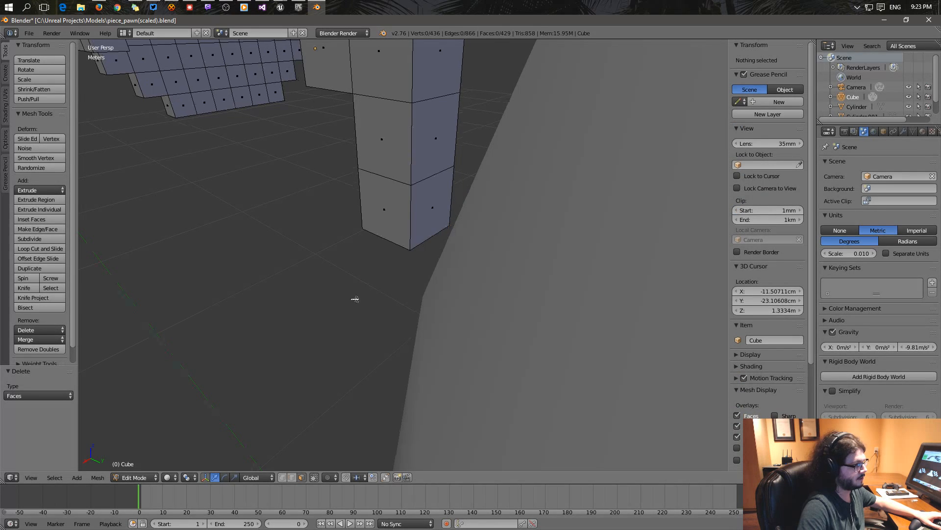
# Cap the open lower end of the second shortened ear hook with a face from its four corner vertices.
pyautogui.scroll(-5, 351, 298)
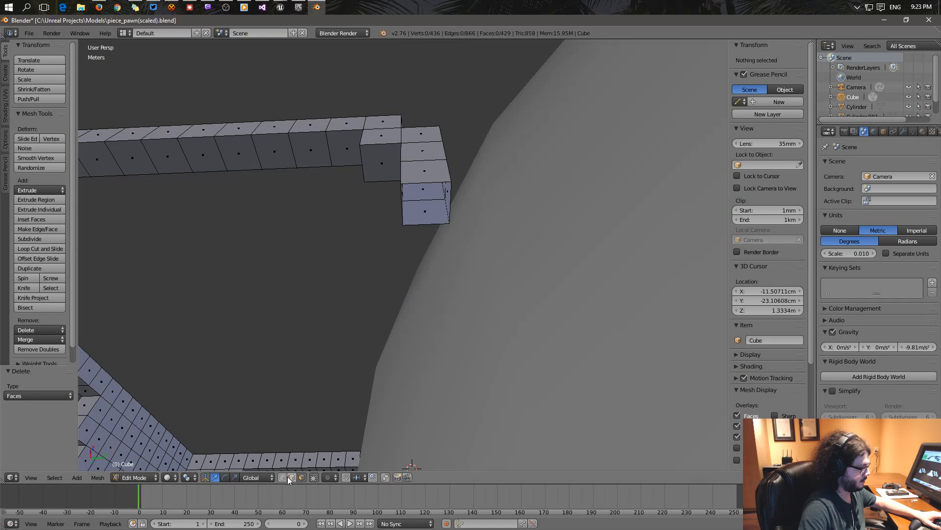
pyautogui.rightClick(401, 182)
pyautogui.press('KP_Decimal')
pyautogui.moveTo(400, 188); pyautogui.dragTo(586, 306, button='middle')
pyautogui.keyDown('shift'); pyautogui.rightClick(619, 314); pyautogui.keyUp('shift')
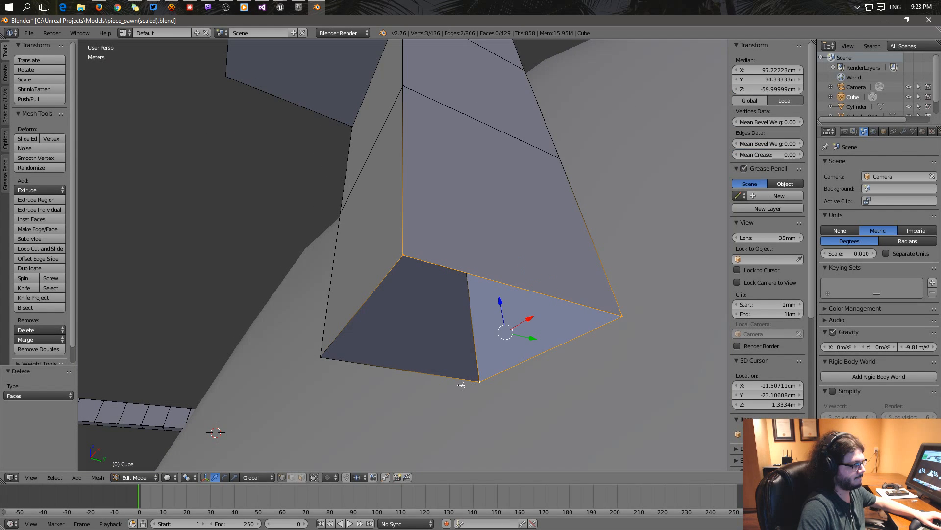
pyautogui.press('f')
pyautogui.scroll(-6, 333, 366)
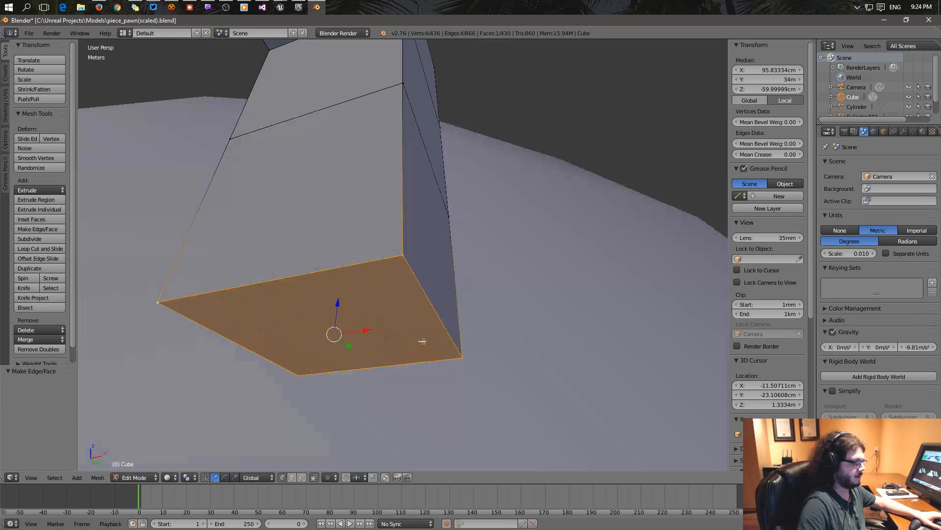
# Display the face normals of the sunglasses mesh and set their display size to 5 mm.
pyautogui.scroll(-3, 415, 325)
pyautogui.moveTo(408, 312); pyautogui.dragTo(440, 354, button='middle')
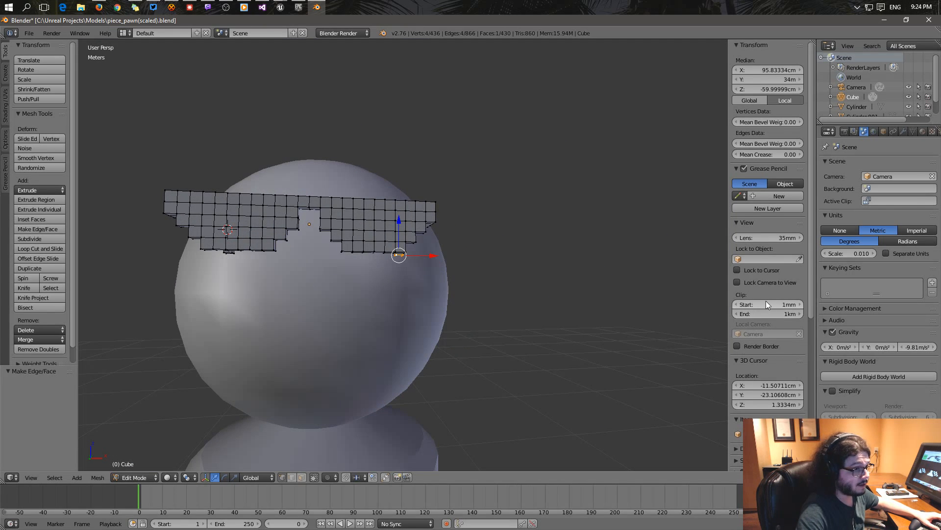
pyautogui.scroll(-8, 767, 301)
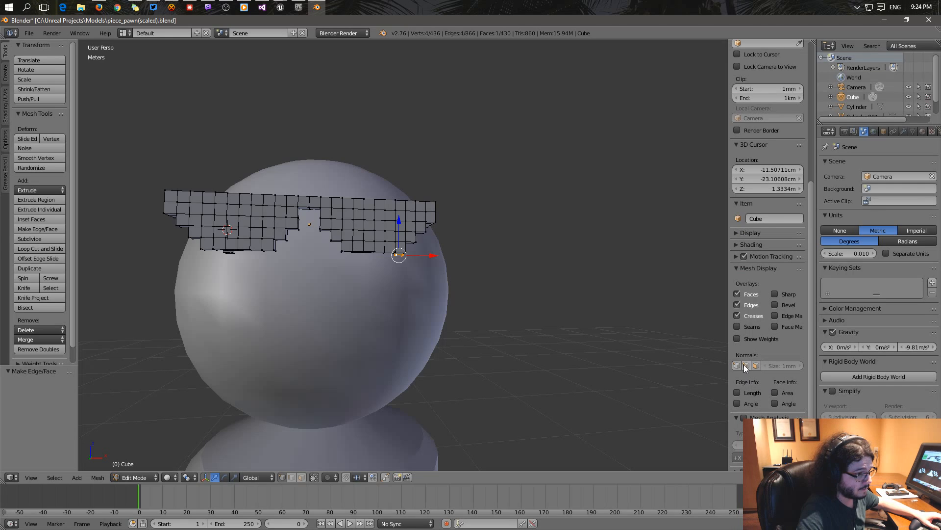
pyautogui.click(754, 366)
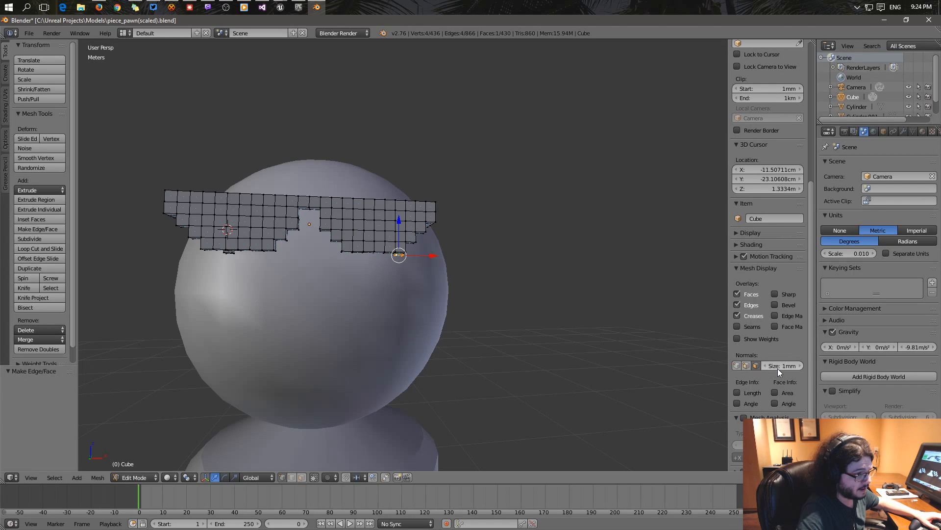
pyautogui.click(781, 367)
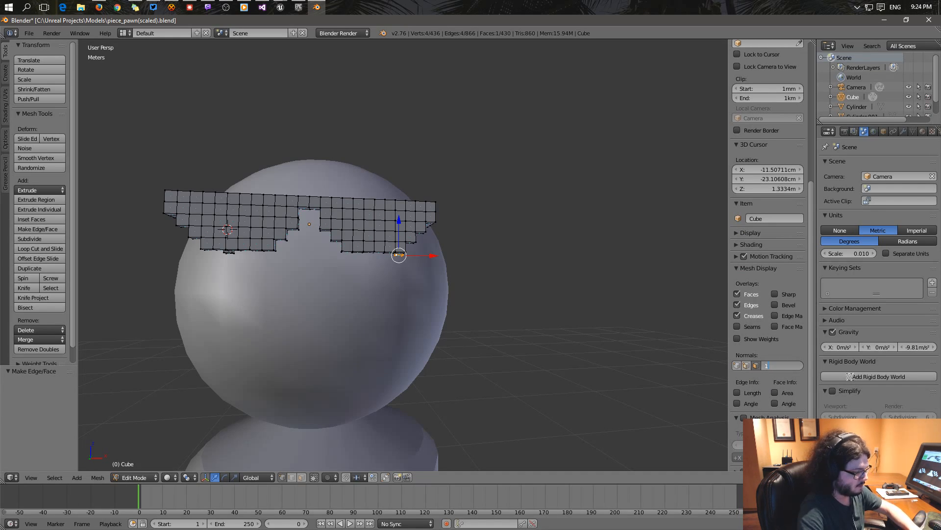
pyautogui.press('Return')
pyautogui.moveTo(285, 338); pyautogui.dragTo(309, 289, button='middle')
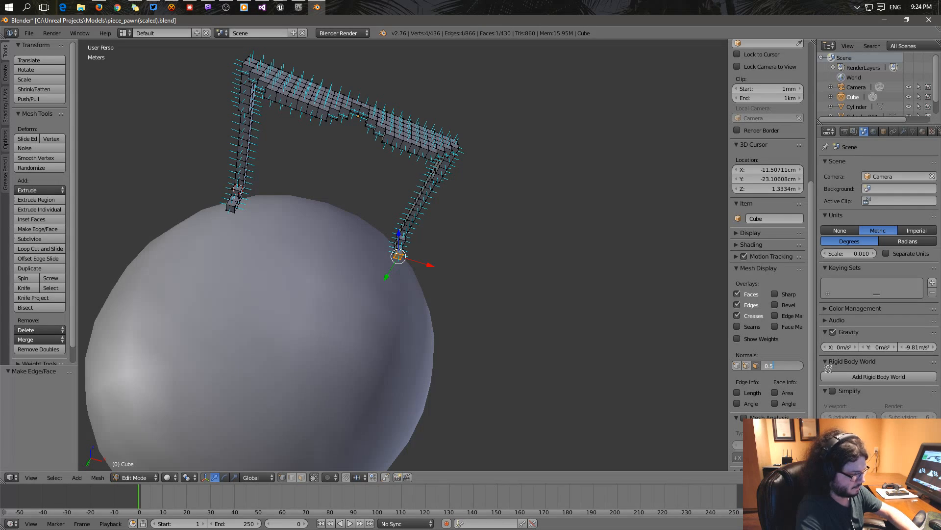
pyautogui.press('Return')
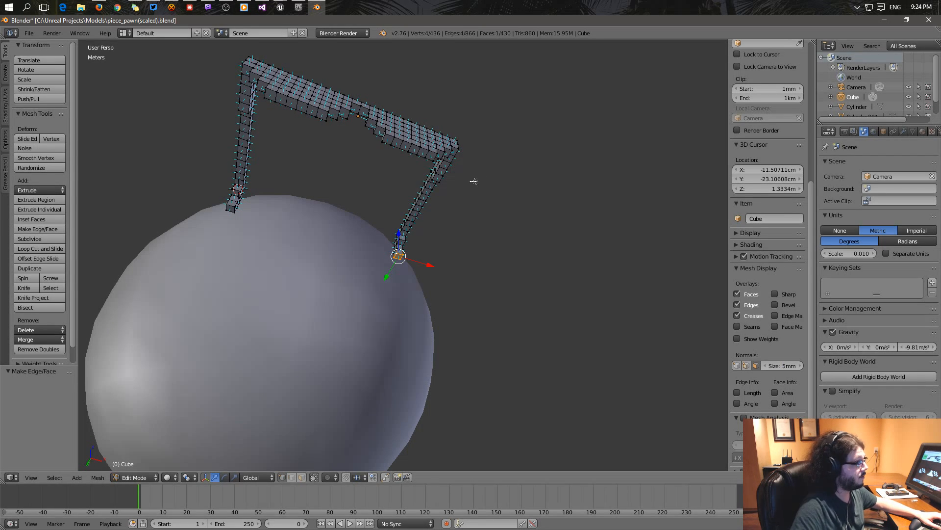
# View the sunglasses in Object Mode and return to Edit Mode.
pyautogui.click(148, 476)
pyautogui.click(146, 471)
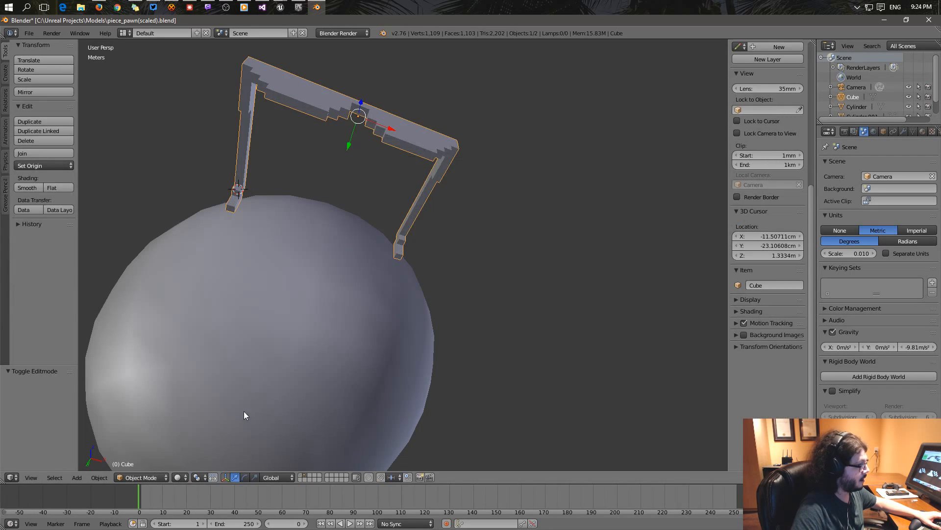
pyautogui.click(150, 476)
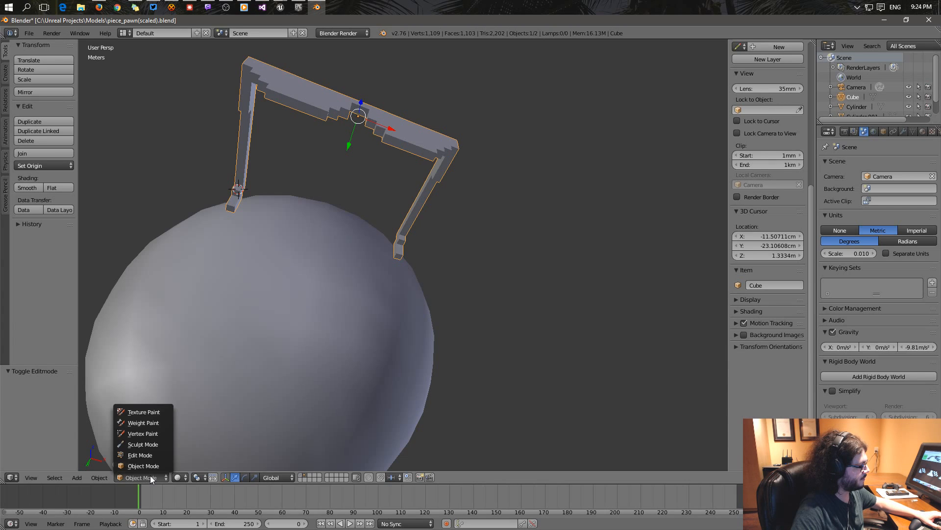
pyautogui.click(136, 455)
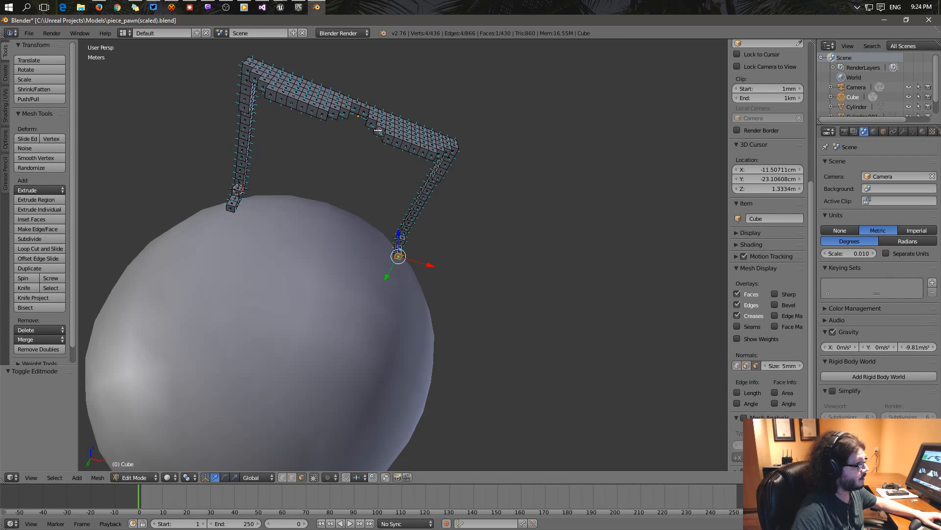
# Examine the direction of the face normals around the nose bridge, the inside of the lenses, the temples and the ear hooks.
pyautogui.press('KP_Decimal')
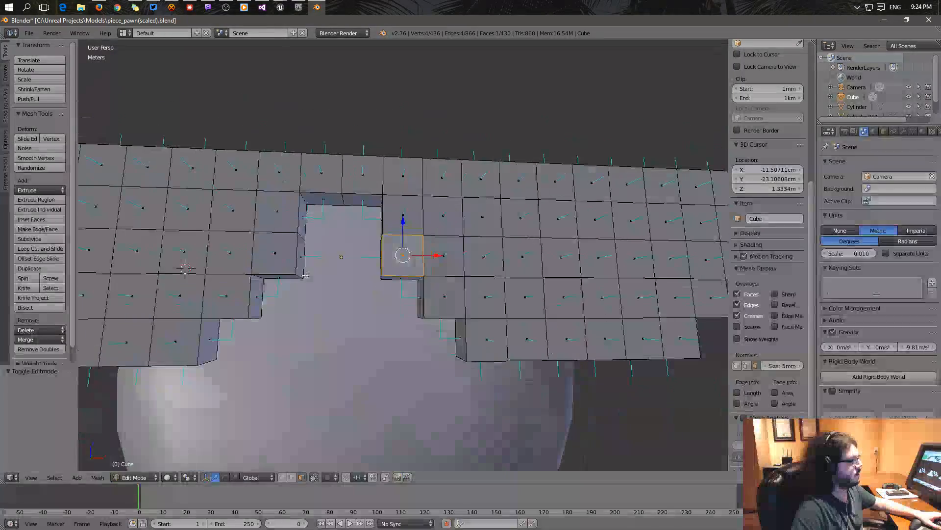
pyautogui.moveTo(305, 276); pyautogui.dragTo(270, 297, button='middle')
pyautogui.moveTo(470, 327); pyautogui.dragTo(244, 283, button='middle')
pyautogui.moveTo(406, 289); pyautogui.dragTo(299, 294, button='middle')
pyautogui.moveTo(430, 291); pyautogui.dragTo(455, 270, button='middle')
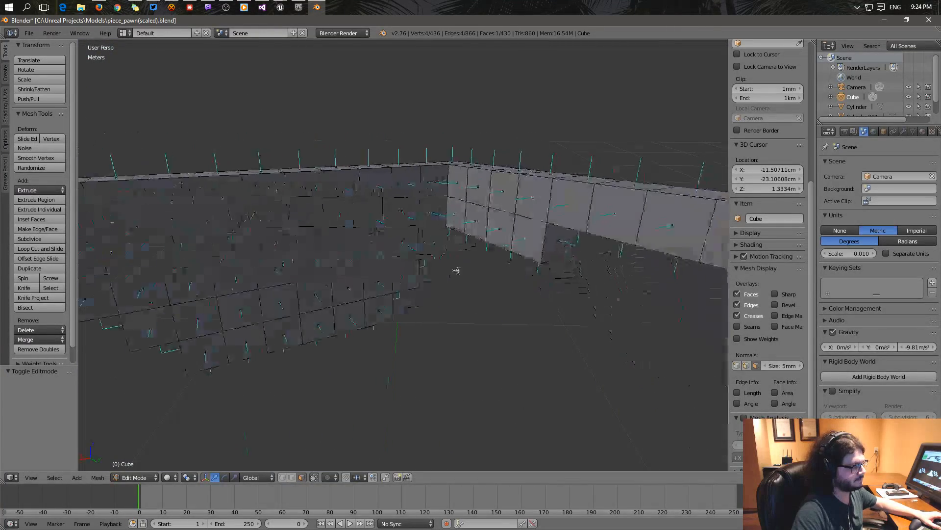
pyautogui.moveTo(343, 257); pyautogui.dragTo(540, 264, button='middle')
pyautogui.moveTo(87, 192); pyautogui.dragTo(480, 207, button='middle')
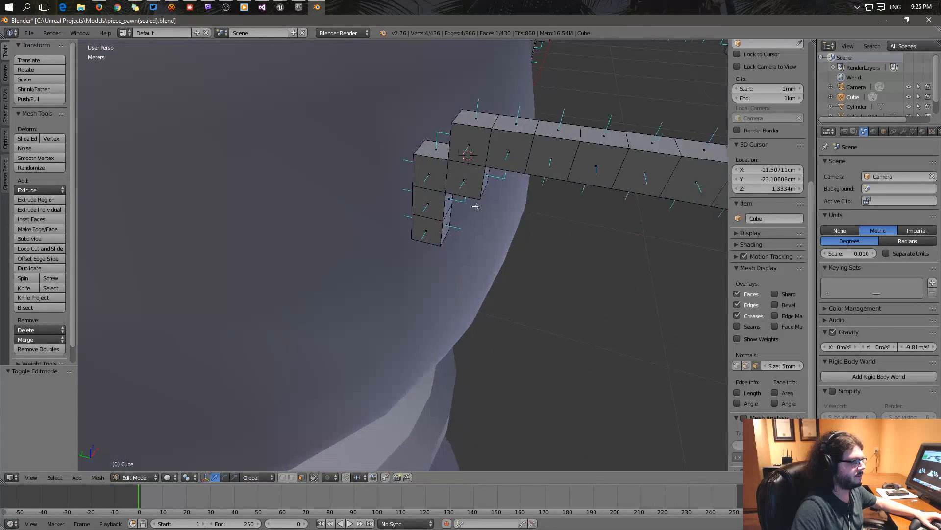
pyautogui.scroll(-8, 480, 207)
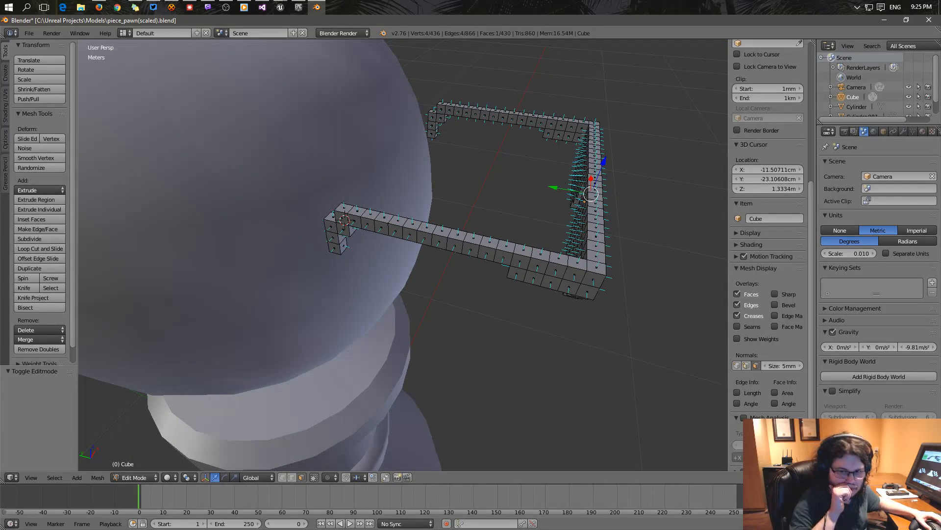
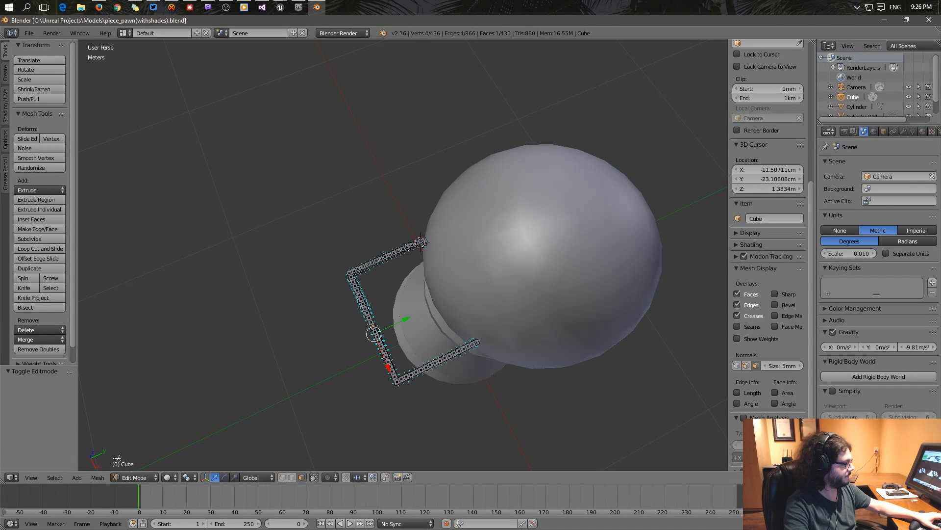
# Switch from Edit Mode to Object Mode and select the chess pawn.
pyautogui.click(143, 478)
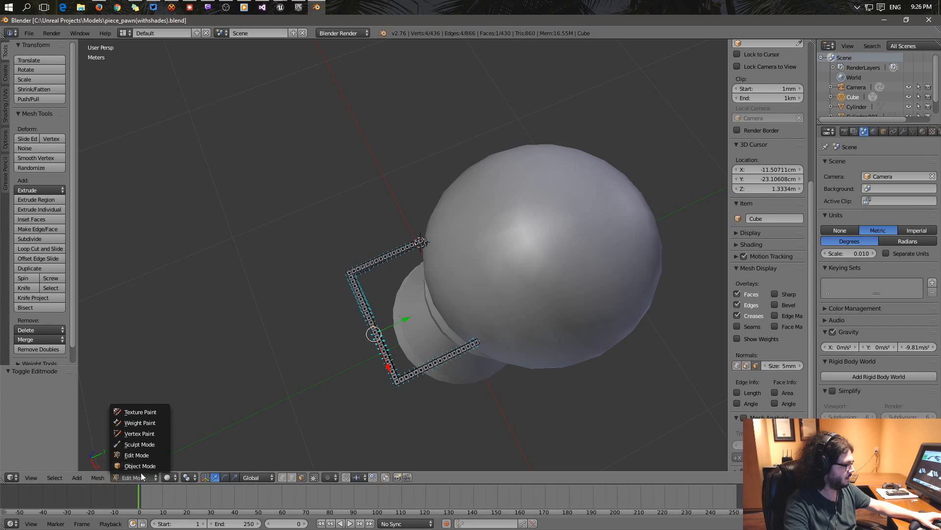
pyautogui.click(132, 466)
pyautogui.rightClick(421, 254)
pyautogui.moveTo(421, 254); pyautogui.dragTo(402, 280, button='middle')
pyautogui.scroll(8, 760, 145)
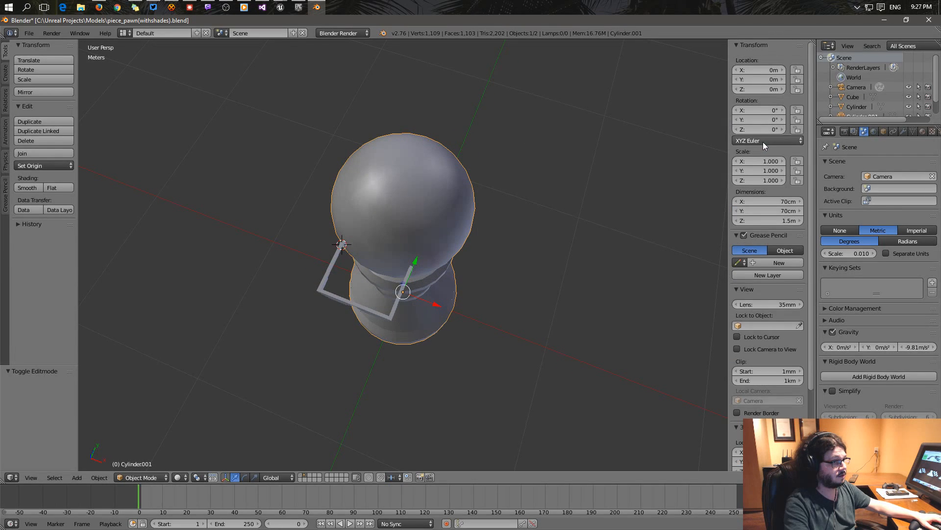
pyautogui.moveTo(474, 201); pyautogui.dragTo(246, 224, button='middle')
pyautogui.moveTo(349, 226); pyautogui.dragTo(580, 251, button='middle')
pyautogui.moveTo(451, 236); pyautogui.dragTo(365, 174, button='middle')
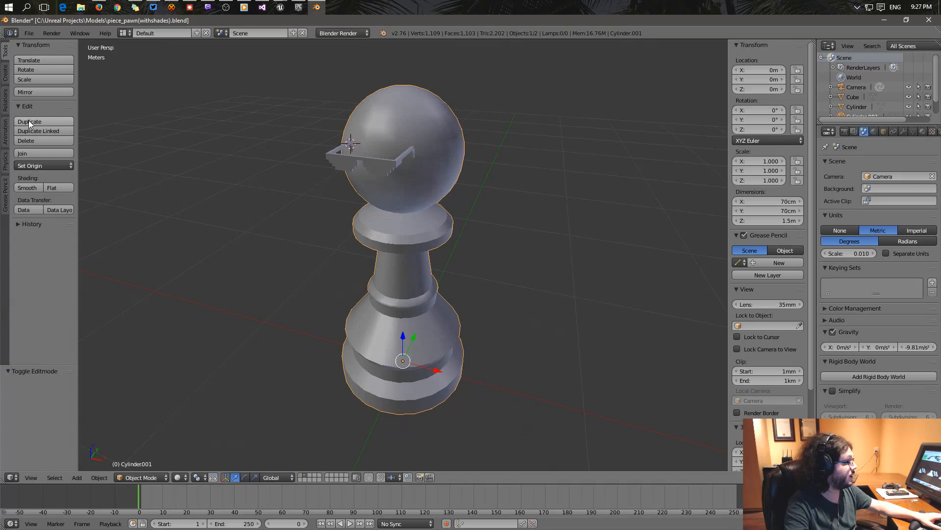
# Enter Edit Mode on the pawn and select a vertex on the head's widest ring to read its X coordinate.
pyautogui.click(151, 472)
pyautogui.click(142, 455)
pyautogui.moveTo(387, 245); pyautogui.dragTo(472, 303, button='middle')
pyautogui.click(286, 478)
pyautogui.rightClick(477, 258)
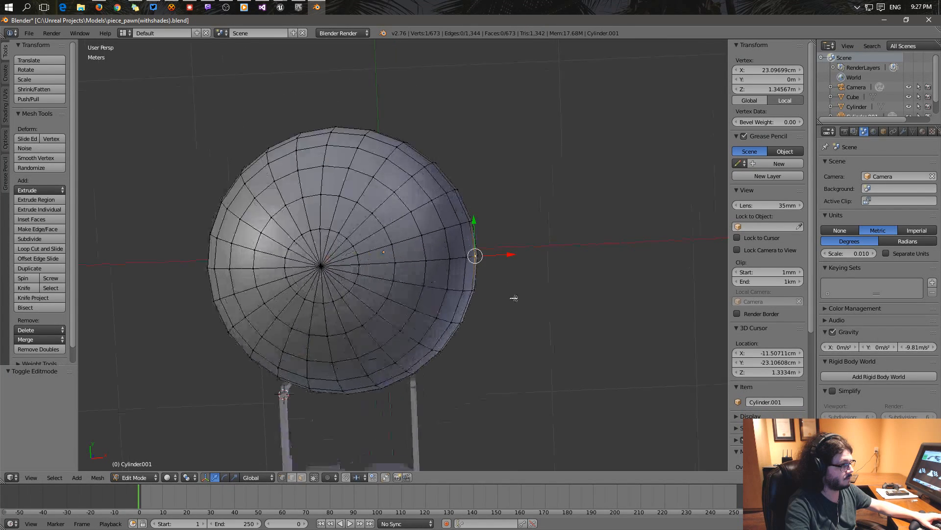
pyautogui.press('KP_Decimal')
pyautogui.scroll(-12, 475, 230)
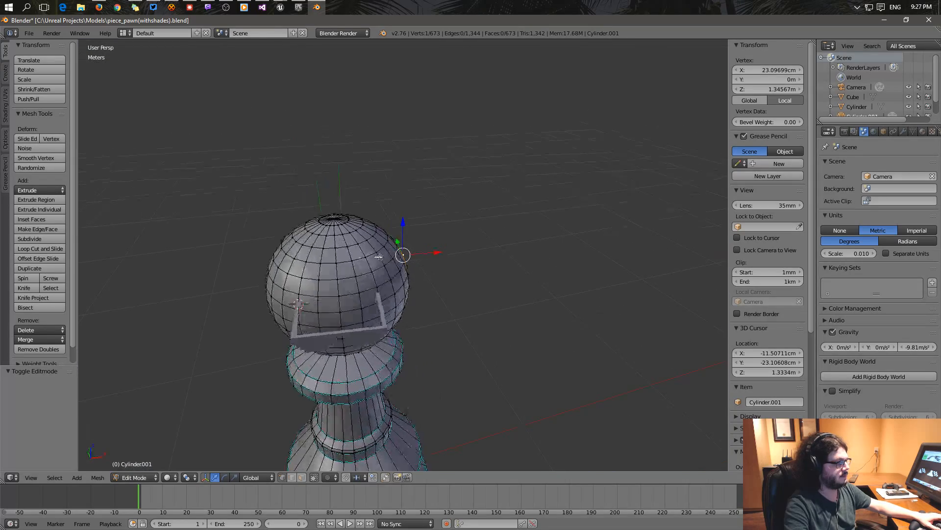
pyautogui.moveTo(378, 256); pyautogui.dragTo(427, 299, button='middle')
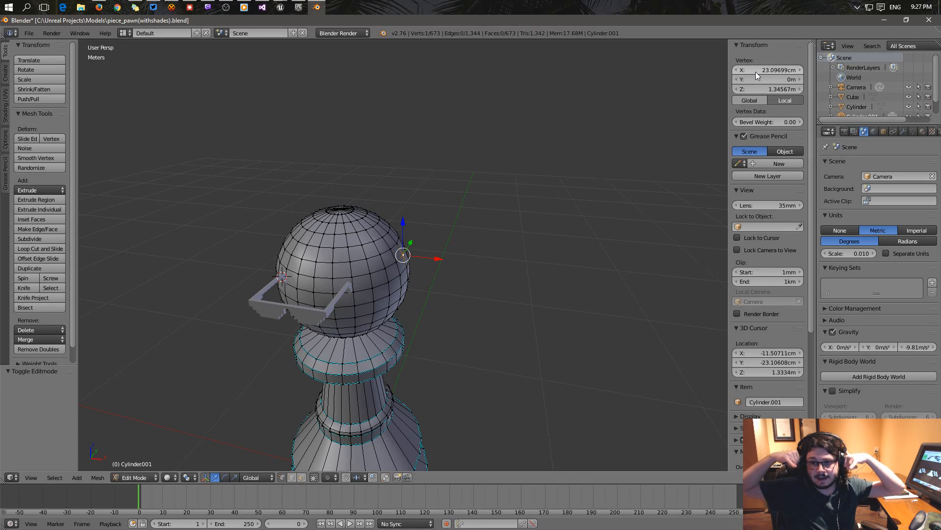
pyautogui.moveTo(419, 280); pyautogui.dragTo(490, 315, button='middle')
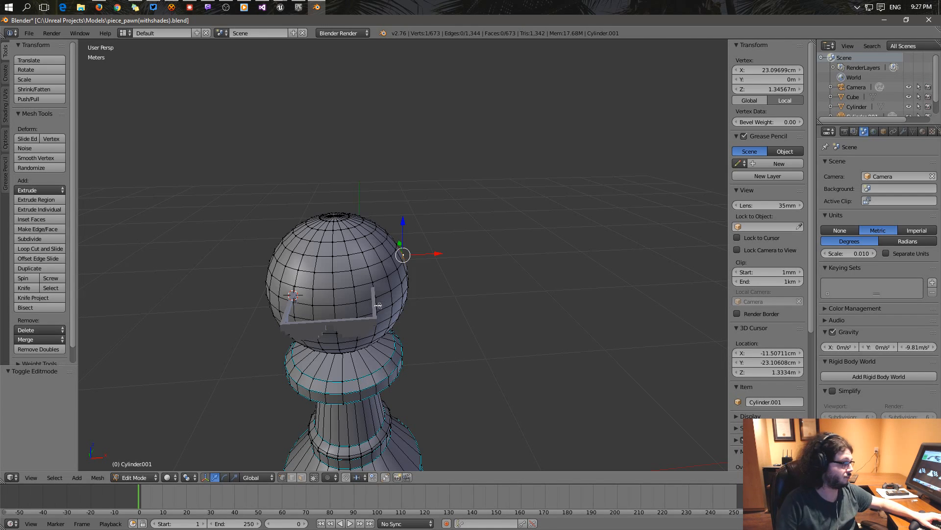
# Return to Object Mode and select the sunglasses.
pyautogui.rightClick(361, 324)
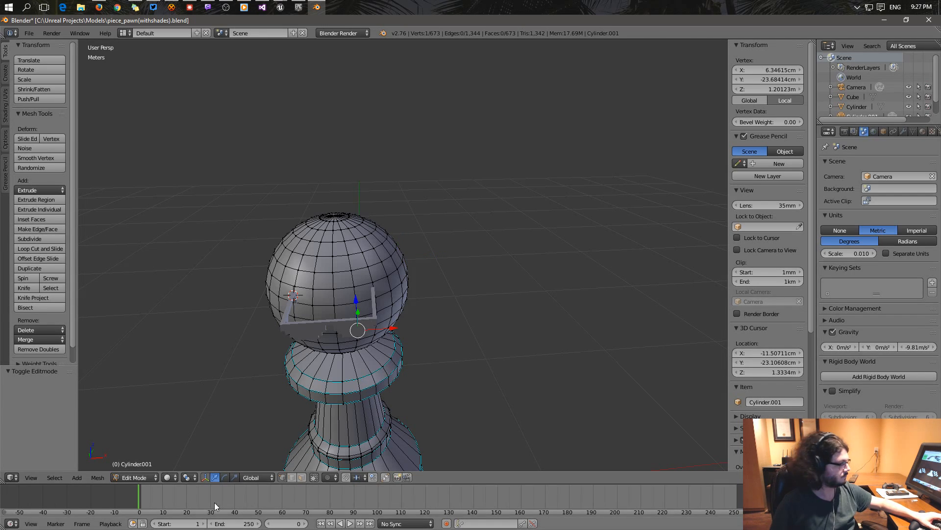
pyautogui.click(156, 477)
pyautogui.click(141, 461)
pyautogui.rightClick(318, 324)
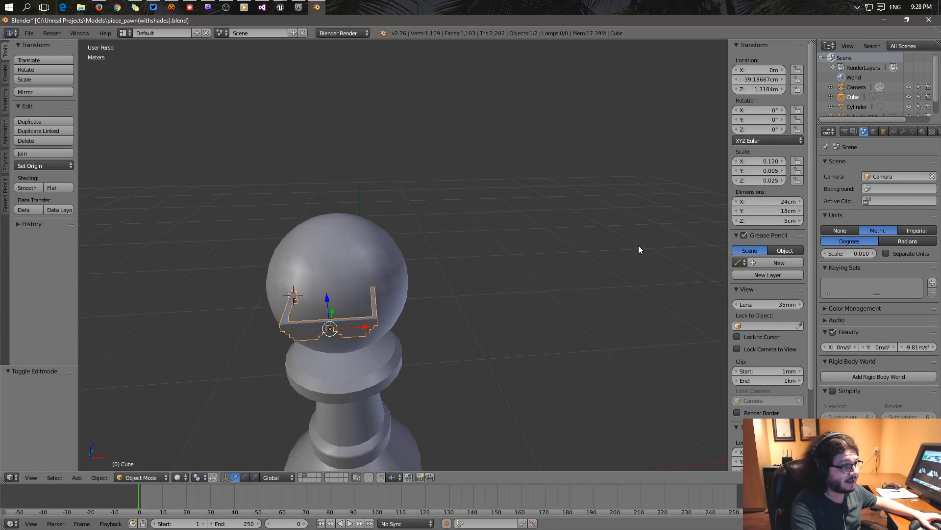
pyautogui.moveTo(639, 248); pyautogui.dragTo(595, 264, button='middle')
pyautogui.moveTo(481, 293); pyautogui.dragTo(440, 305, button='middle')
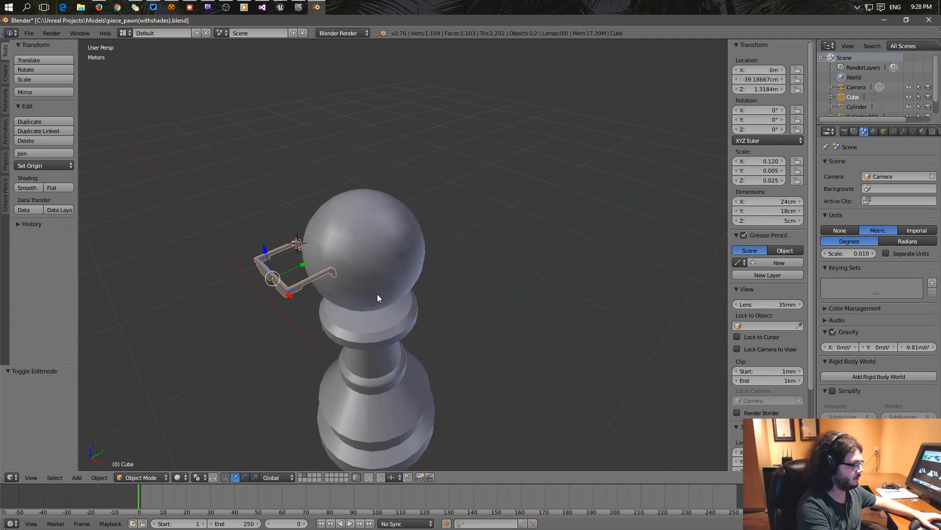
# Try scaling the sunglasses by 1.925 and moving them 14.889 cm along Y onto the pawn's head, and undo both changes.
pyautogui.write('s1.925')
pyautogui.press('Return')
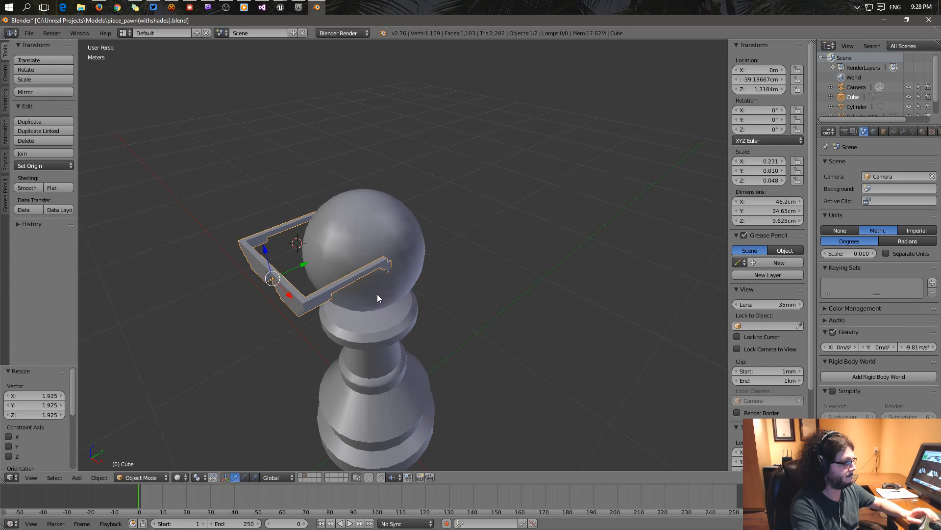
pyautogui.moveTo(377, 294); pyautogui.dragTo(475, 292, button='middle')
pyautogui.moveTo(489, 319); pyautogui.dragTo(442, 305)
pyautogui.moveTo(442, 305); pyautogui.dragTo(364, 303, button='middle')
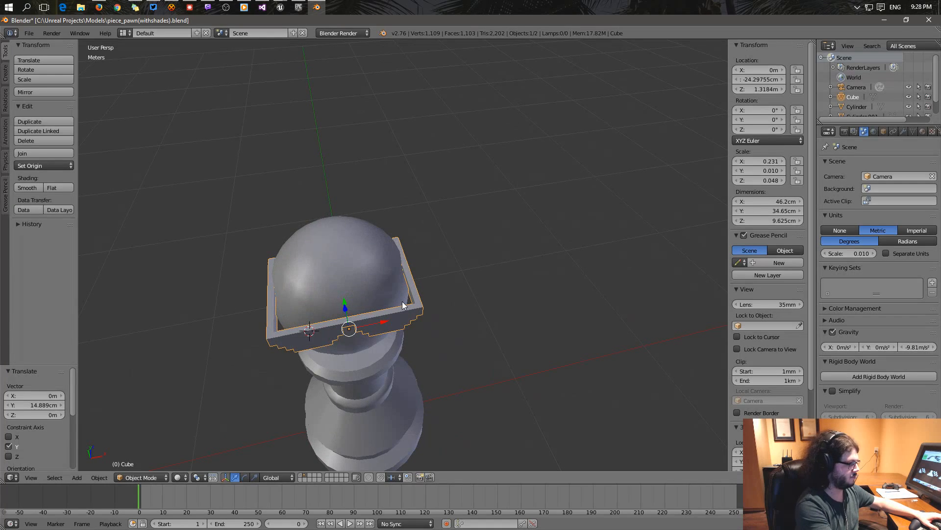
pyautogui.hotkey('shift', 'r')
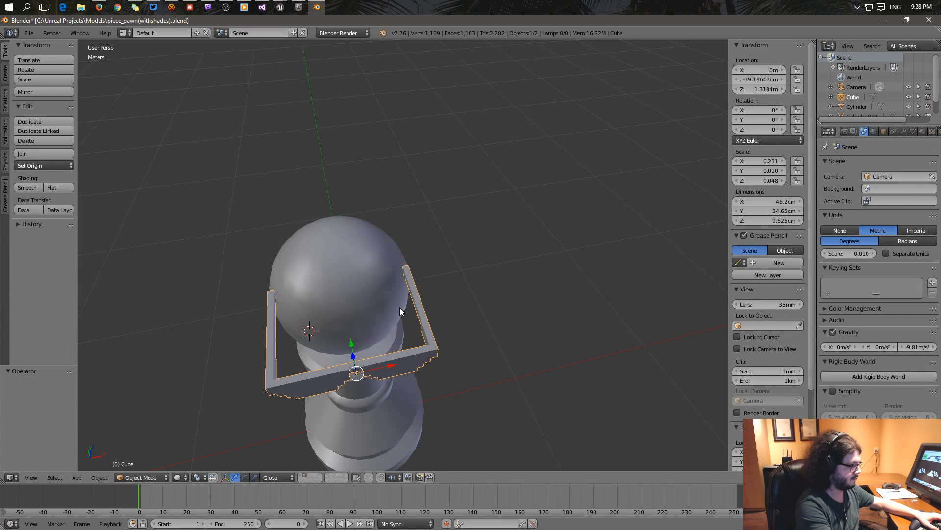
pyautogui.hotkey('ctrl', 'z')
# Scale the sunglasses uniformly by a factor of 2.
pyautogui.press('s')
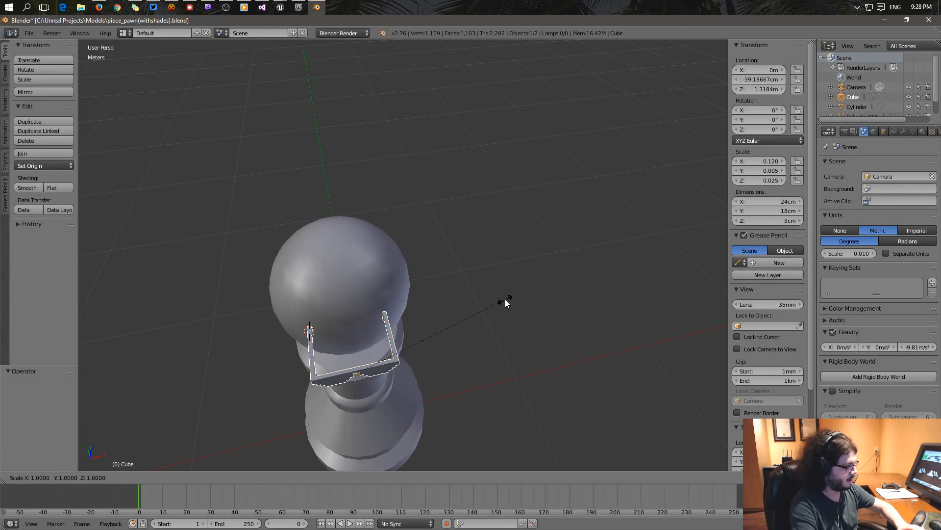
pyautogui.press('2')
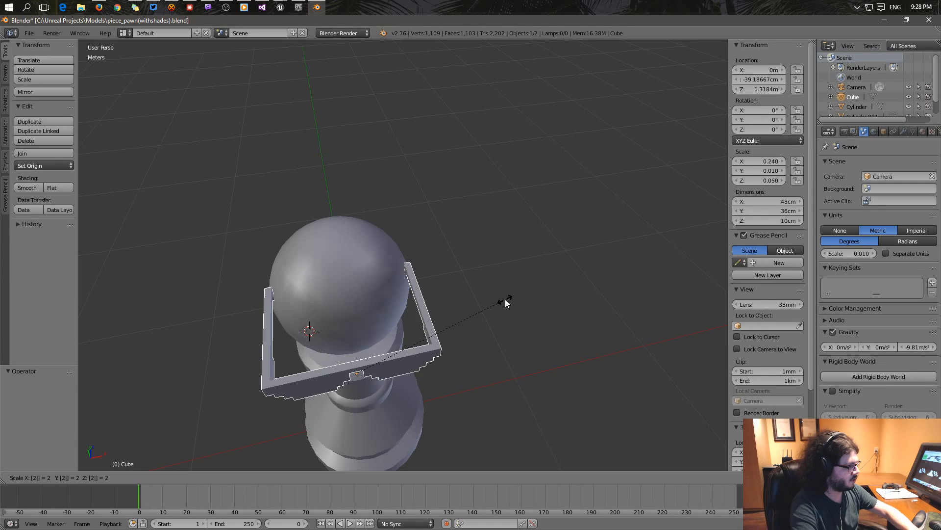
pyautogui.press('Return')
pyautogui.moveTo(394, 283); pyautogui.dragTo(434, 298, button='middle')
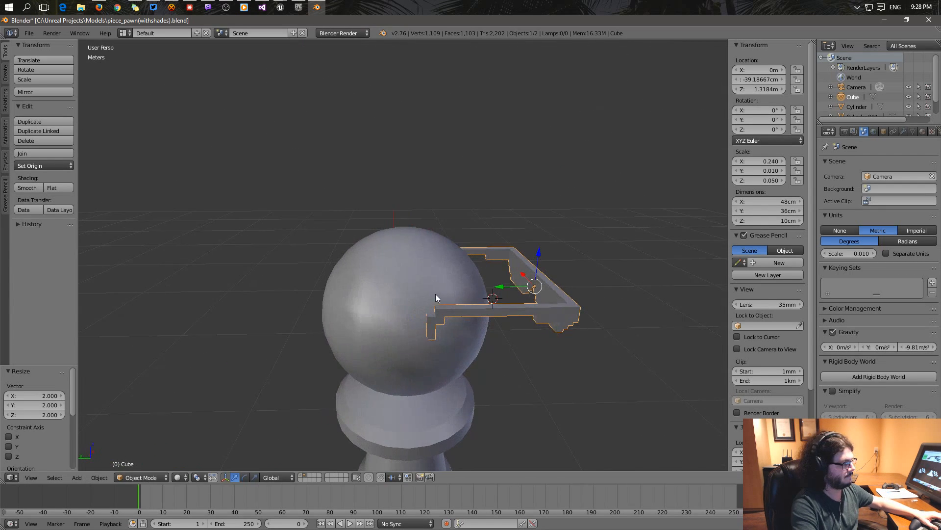
# Move the sunglasses along Y onto the pawn's head, to a Y location of about -25.13 cm.
pyautogui.moveTo(494, 290); pyautogui.dragTo(448, 283)
pyautogui.moveTo(448, 283)
pyautogui.mouseDown(button='middle')
pyautogui.moveTo(354, 231)
pyautogui.moveTo(446, 293)
pyautogui.mouseUp(button='middle')
pyautogui.moveTo(424, 296); pyautogui.dragTo(428, 292)
pyautogui.moveTo(428, 292); pyautogui.dragTo(346, 260, button='middle')
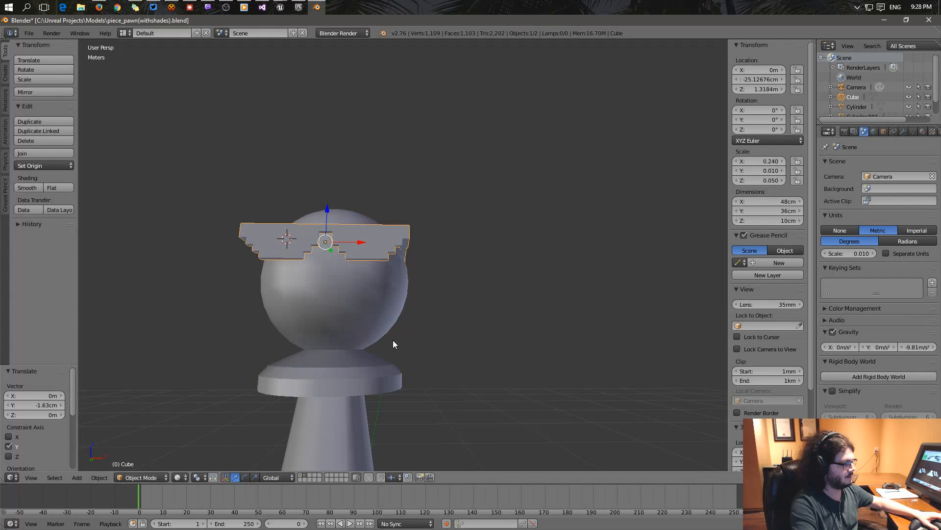
# Add a new material to the sunglasses and set its diffuse color to black.
pyautogui.click(884, 131)
pyautogui.scroll(-3, 867, 136)
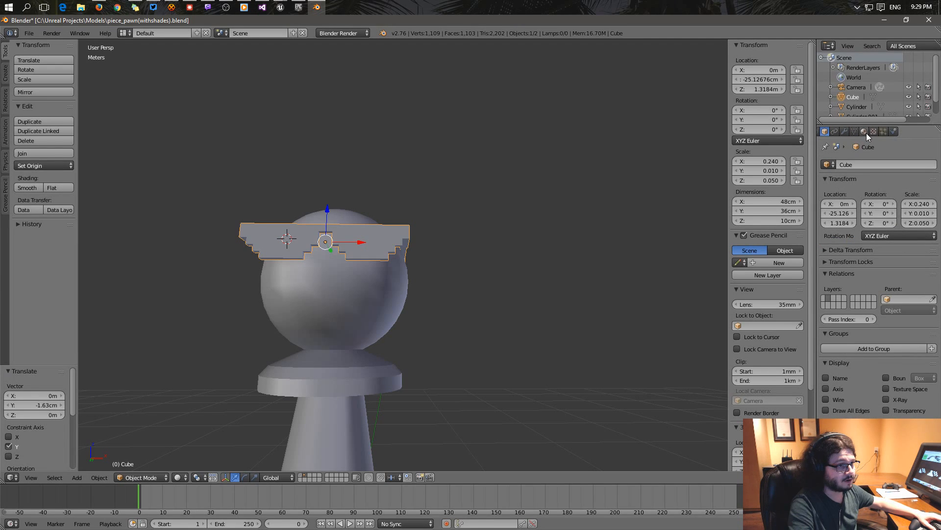
pyautogui.click(866, 133)
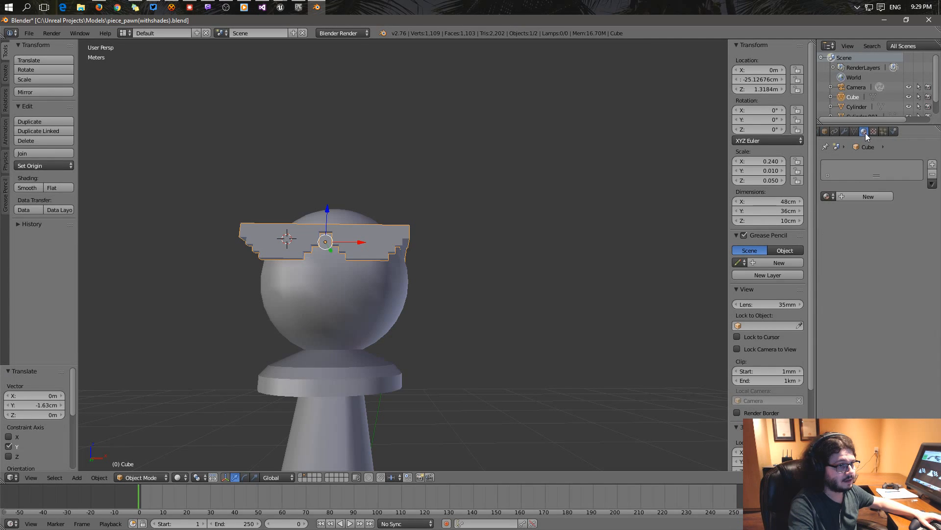
pyautogui.click(932, 165)
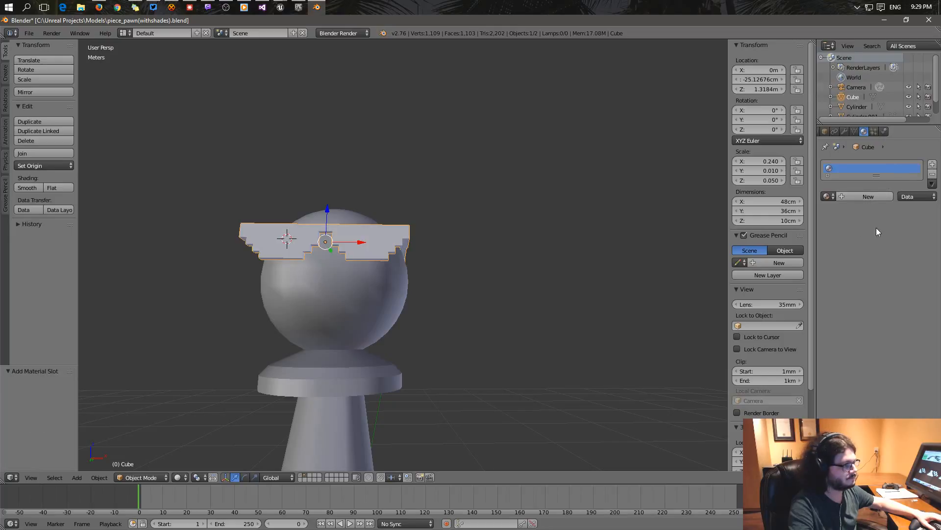
pyautogui.click(861, 196)
pyautogui.click(857, 317)
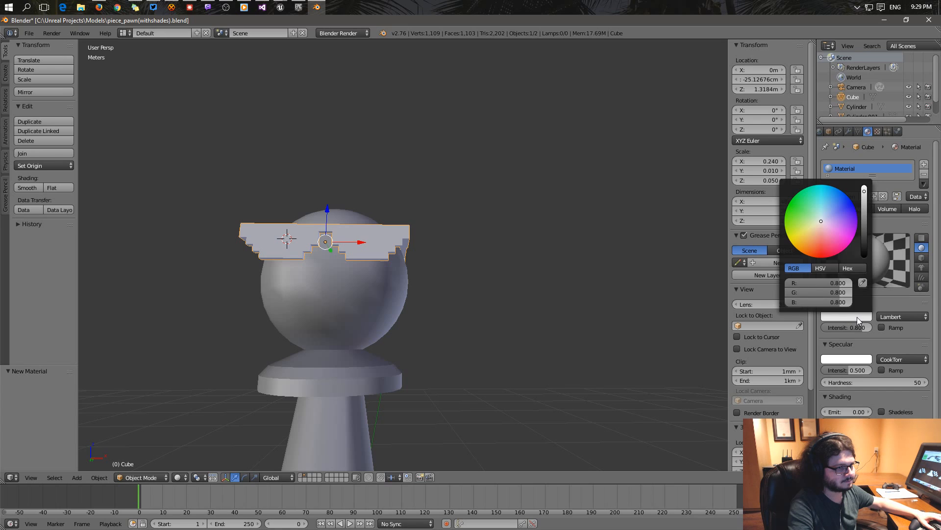
pyautogui.moveTo(861, 244); pyautogui.dragTo(863, 257)
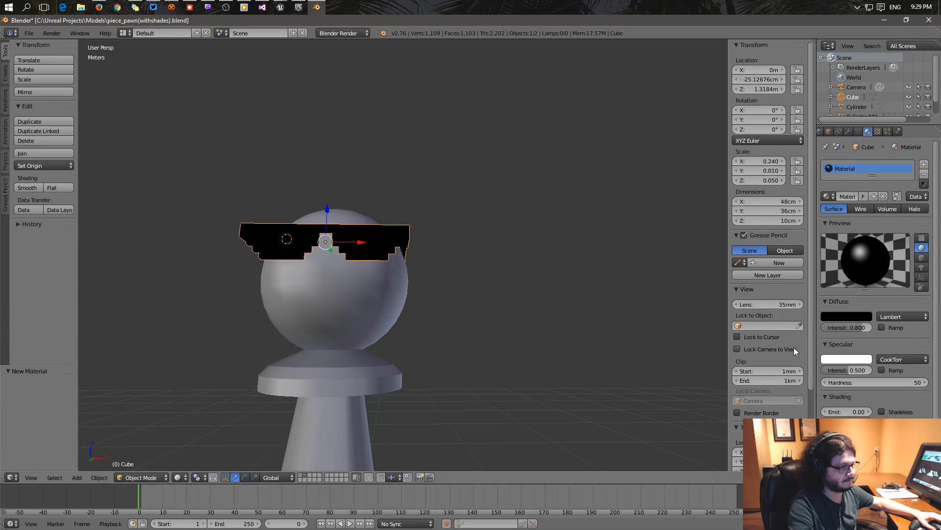
# Select the pawn and add a new material to it, keeping the Lambert diffuse shader.
pyautogui.moveTo(489, 301); pyautogui.dragTo(472, 290, button='middle')
pyautogui.rightClick(338, 321)
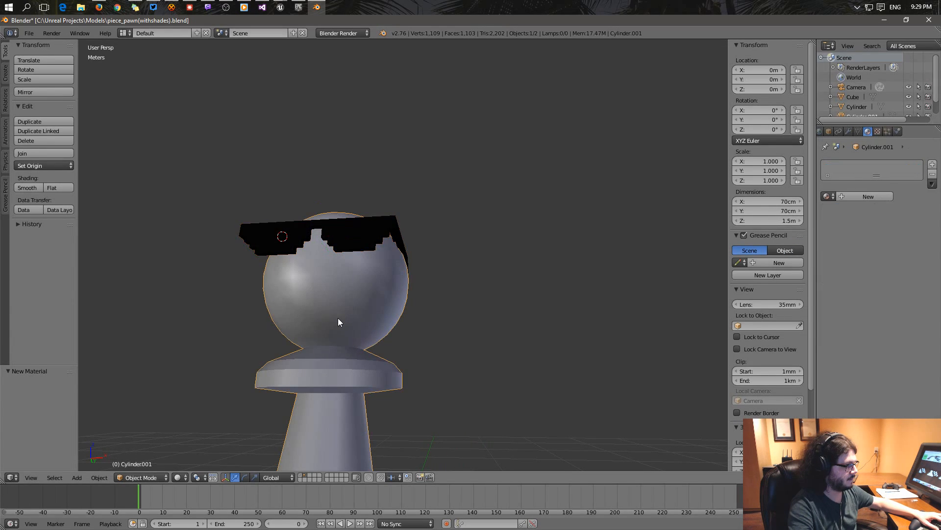
pyautogui.click(931, 165)
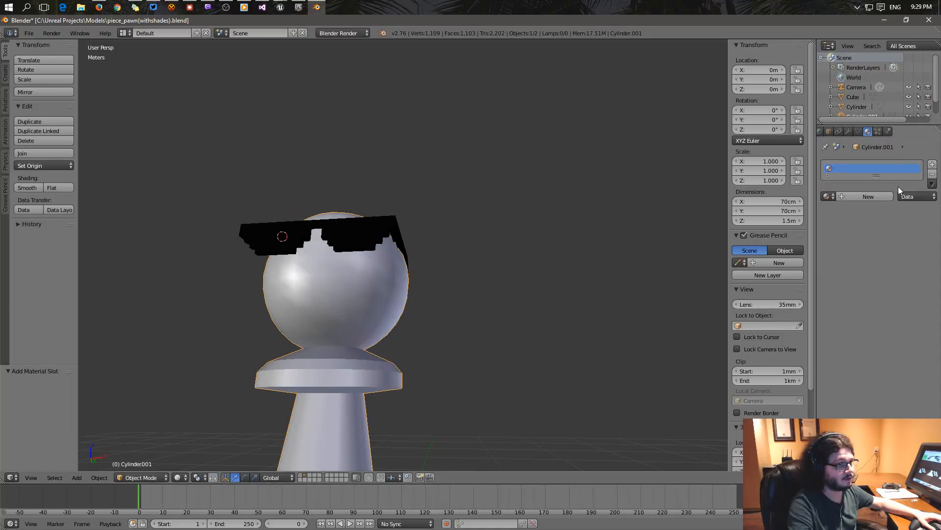
pyautogui.click(865, 197)
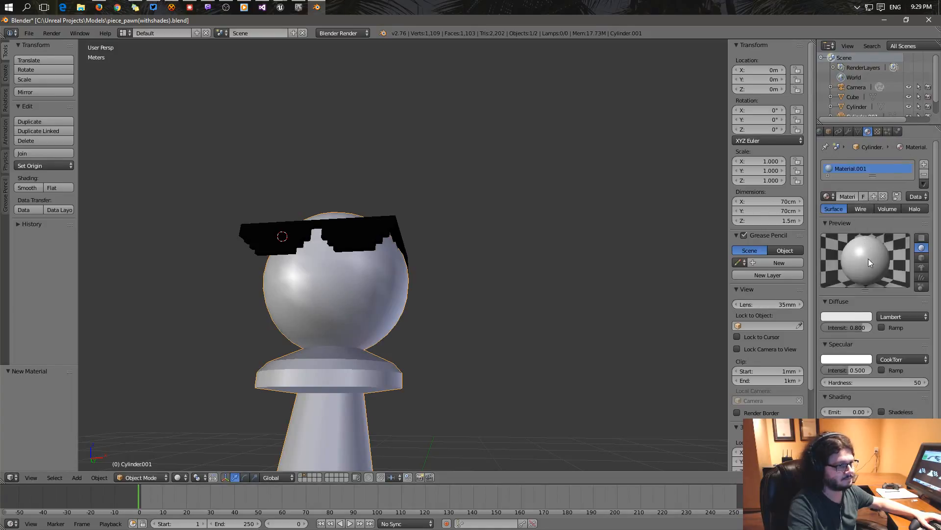
pyautogui.click(893, 317)
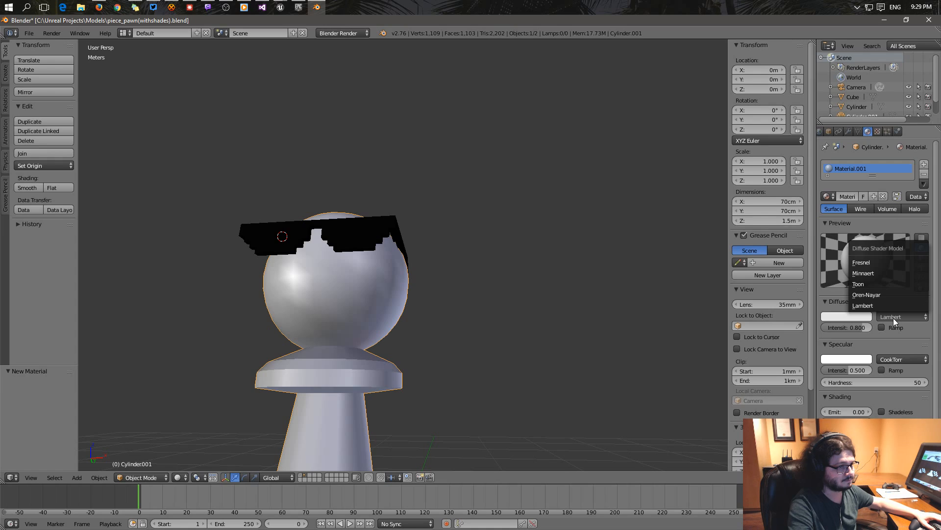
pyautogui.click(893, 318)
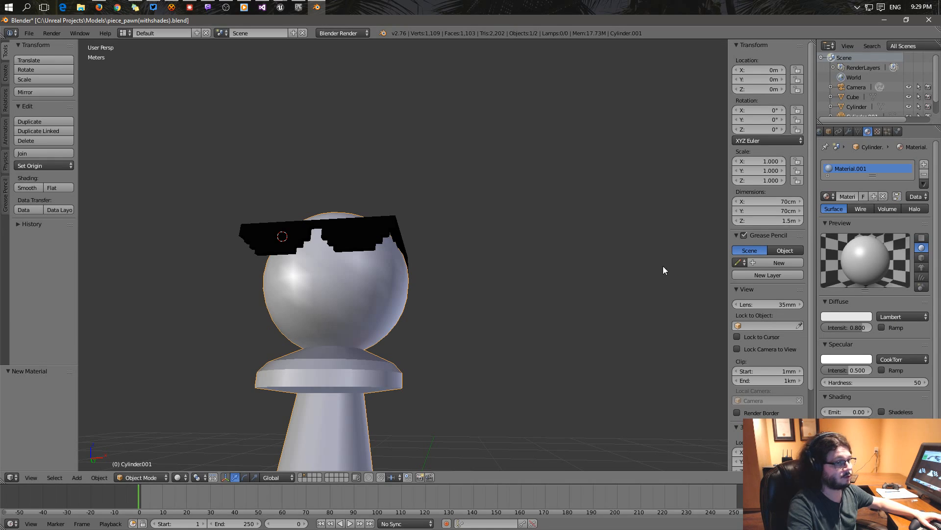
# Change the render engine to Cycles Render and select the sunglasses to view their material settings.
pyautogui.click(351, 33)
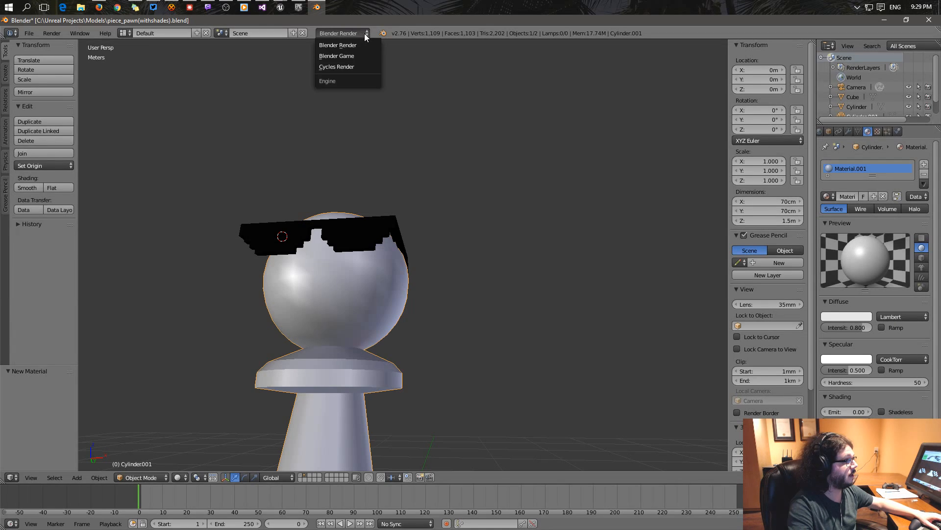
pyautogui.click(352, 66)
pyautogui.moveTo(399, 206); pyautogui.dragTo(357, 250, button='middle')
pyautogui.rightClick(357, 253)
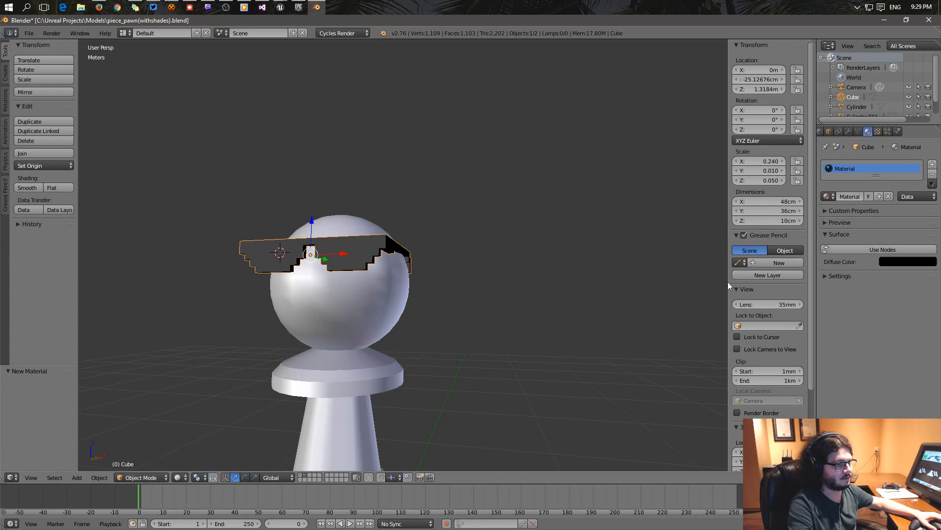
# Enable nodes on the pawn's material and set its surface shader to Glossy BSDF.
pyautogui.rightClick(403, 288)
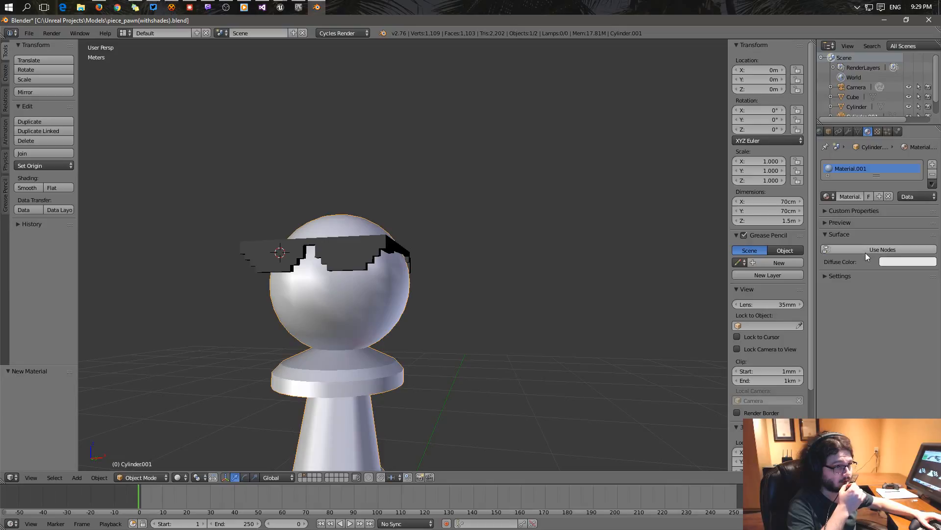
pyautogui.click(889, 262)
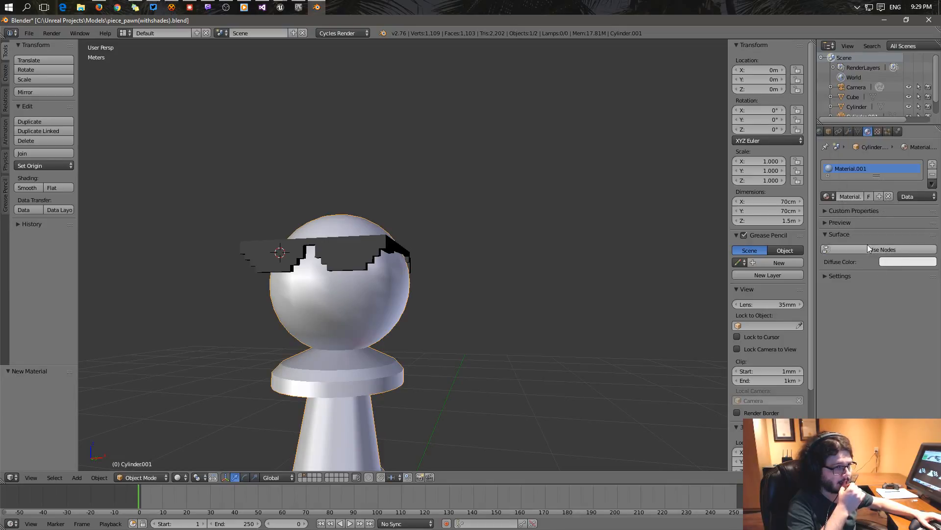
pyautogui.click(861, 251)
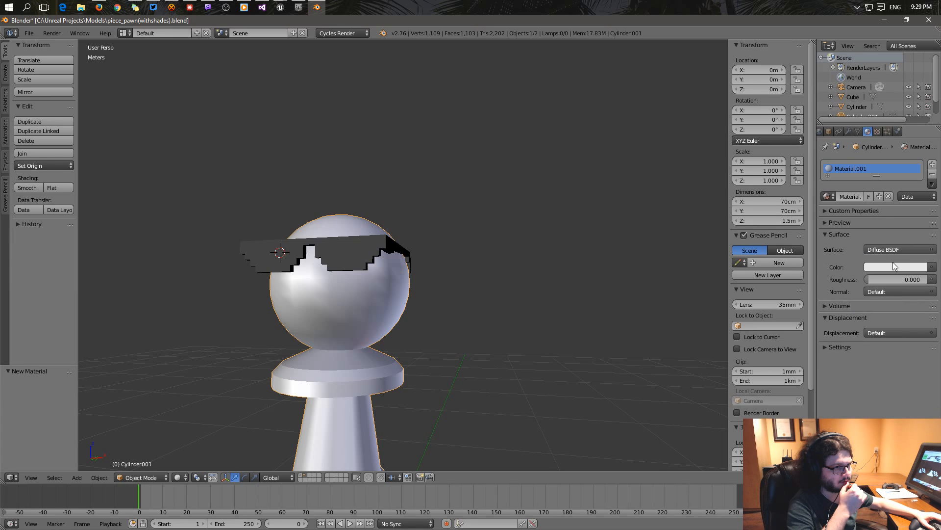
pyautogui.click(890, 249)
pyautogui.click(892, 248)
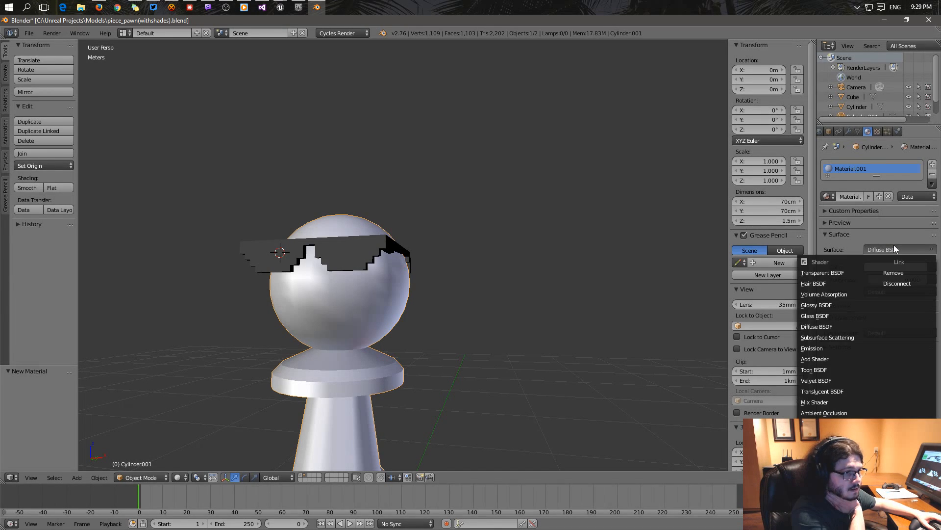
pyautogui.click(836, 306)
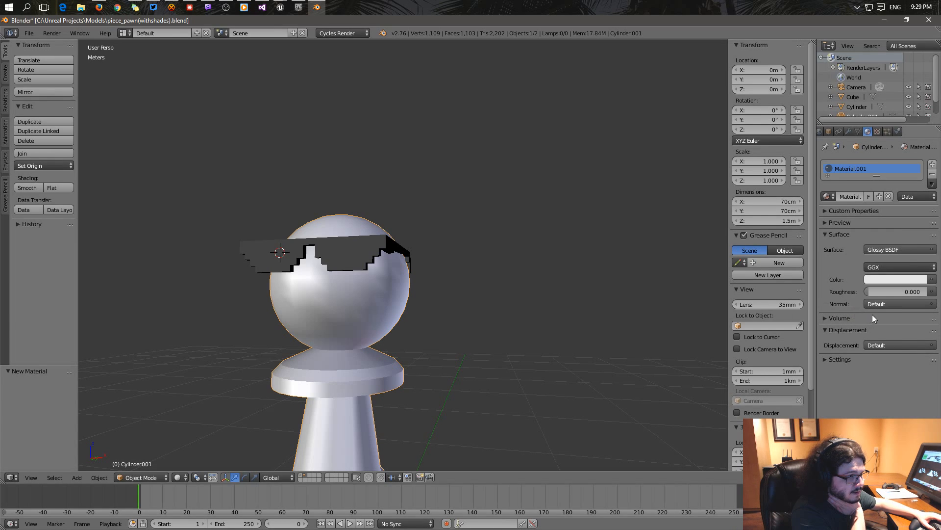
# Set the pawn's Glossy BSDF color to orange (R 0.800, G 0.290, B 0.000) and its roughness to 0.250.
pyautogui.click(896, 278)
pyautogui.click(849, 195)
pyautogui.moveTo(849, 195); pyautogui.dragTo(853, 202)
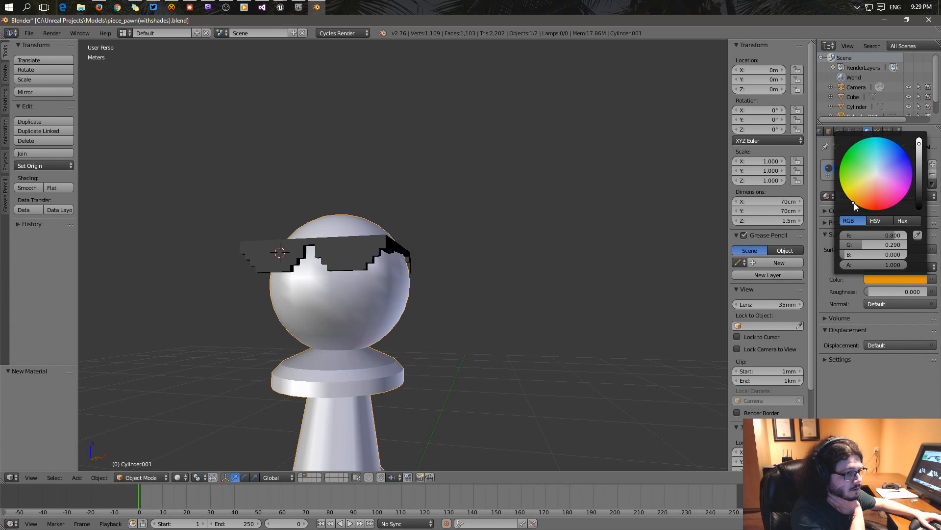
pyautogui.moveTo(875, 292); pyautogui.dragTo(878, 291)
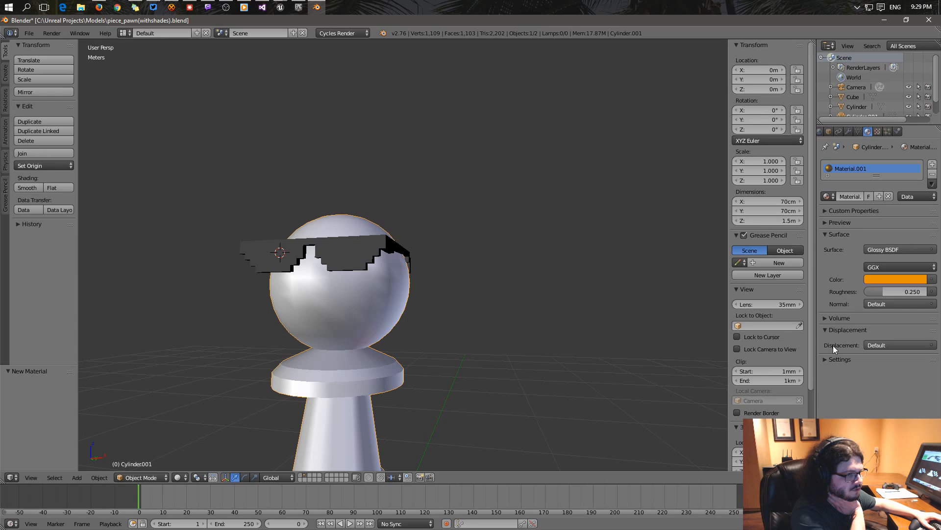
# Set the viewport shading to Rendered and inspect the pawn with its sunglasses from several angles.
pyautogui.moveTo(456, 235); pyautogui.dragTo(427, 280, button='middle')
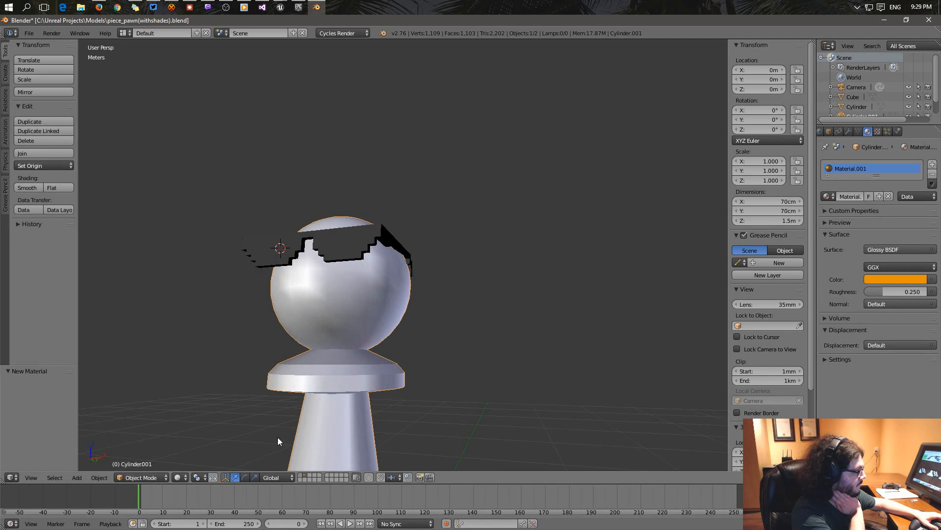
pyautogui.click(177, 477)
pyautogui.click(208, 412)
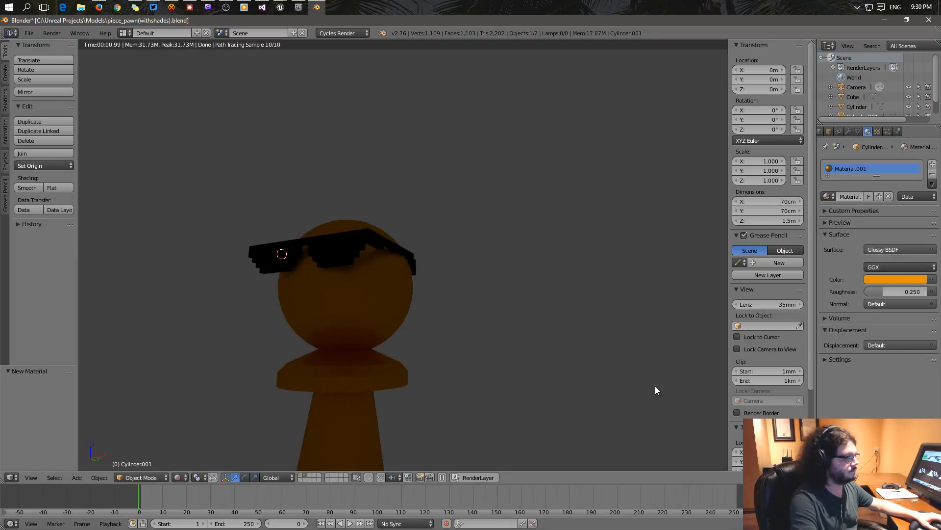
pyautogui.moveTo(495, 314)
pyautogui.mouseDown(button='middle')
pyautogui.moveTo(441, 305)
pyautogui.moveTo(468, 324)
pyautogui.mouseUp(button='middle')
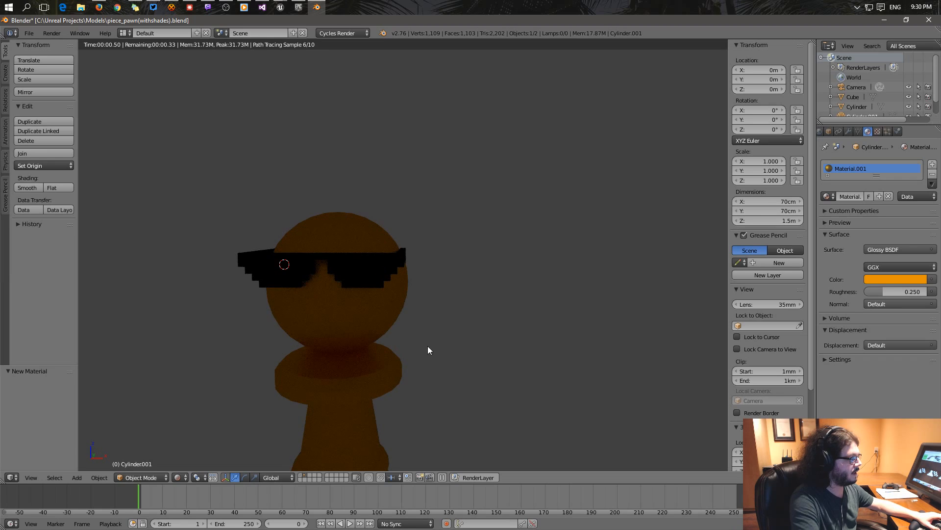
pyautogui.moveTo(335, 316)
pyautogui.mouseDown(button='middle')
pyautogui.moveTo(362, 392)
pyautogui.moveTo(315, 316)
pyautogui.moveTo(336, 328)
pyautogui.mouseUp(button='middle')
pyautogui.scroll(2, 366, 395)
pyautogui.moveTo(366, 395); pyautogui.dragTo(332, 369, button='middle')
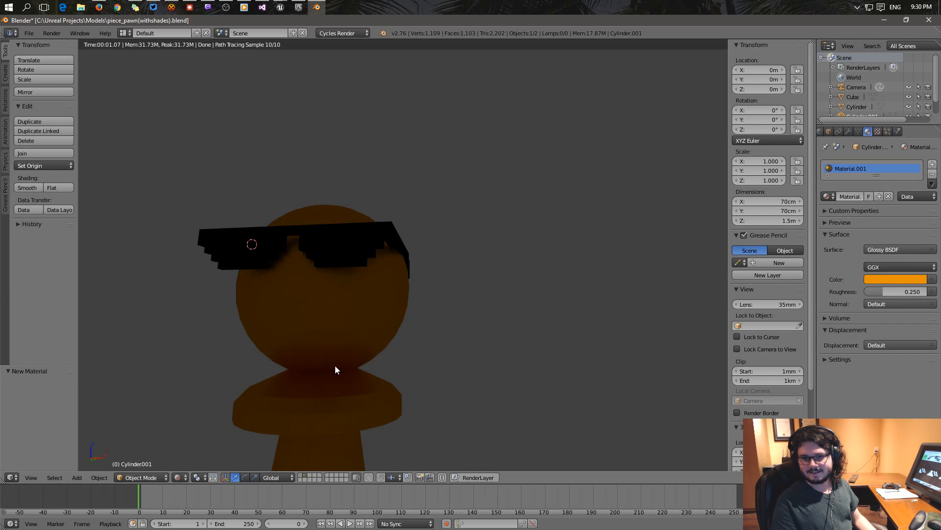
pyautogui.moveTo(416, 373); pyautogui.dragTo(396, 341, button='middle')
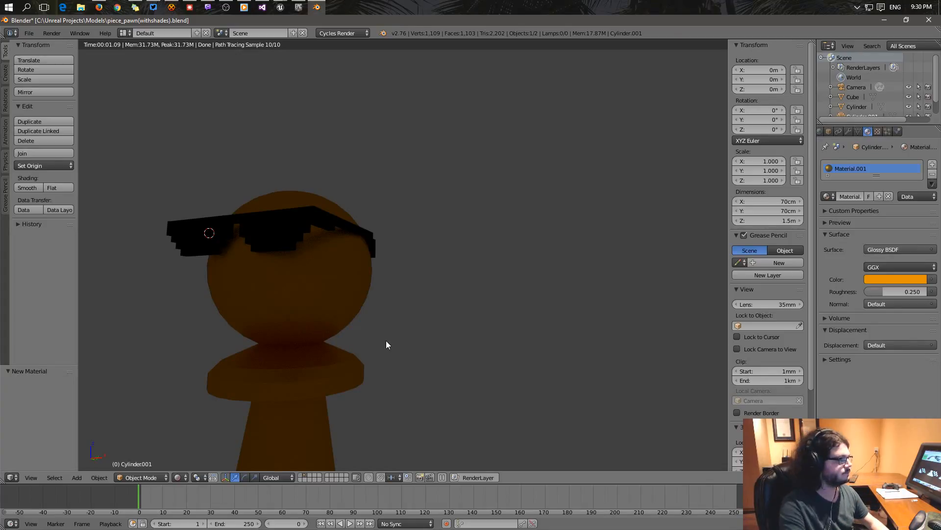
pyautogui.moveTo(336, 295); pyautogui.dragTo(358, 296, button='middle')
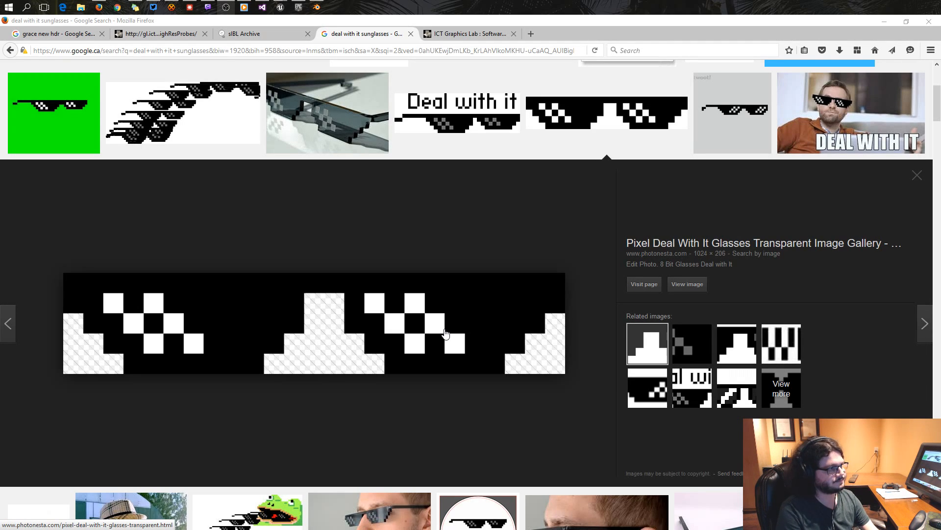
# Switch to Firefox and look through the image results for "deal with it" sunglasses.
pyautogui.scroll(2, 360, 223)
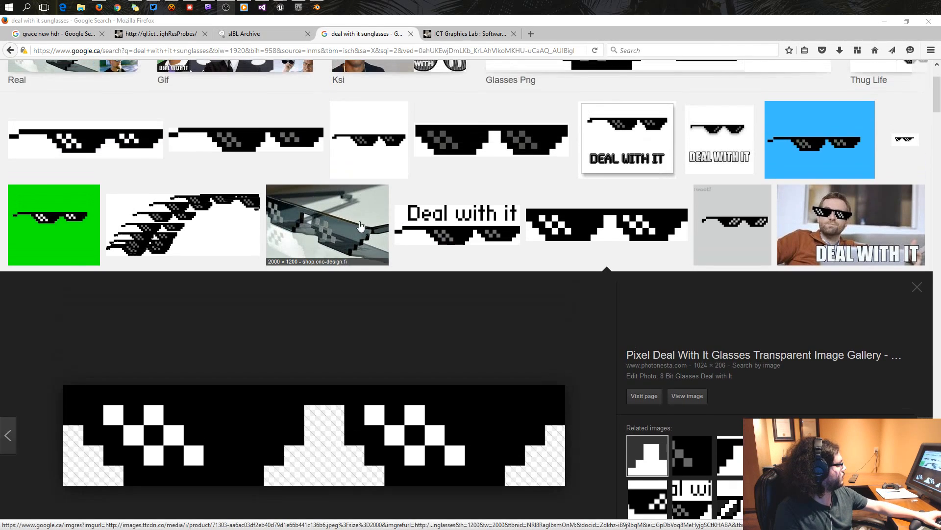
pyautogui.scroll(2, 415, 328)
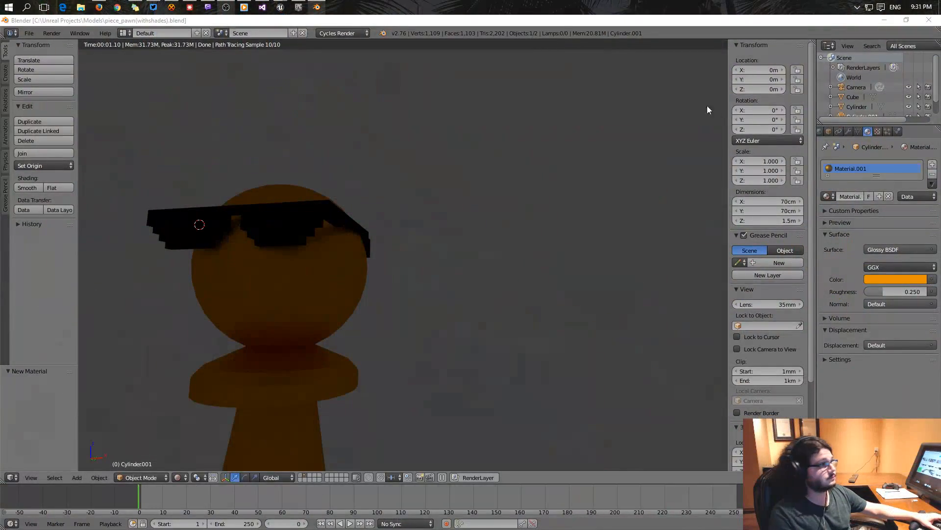
# Switch to the Unreal Editor window of the Check_It project and examine the gold pawn in the untitled level.
pyautogui.moveTo(281, 7)
pyautogui.click(245, 54)
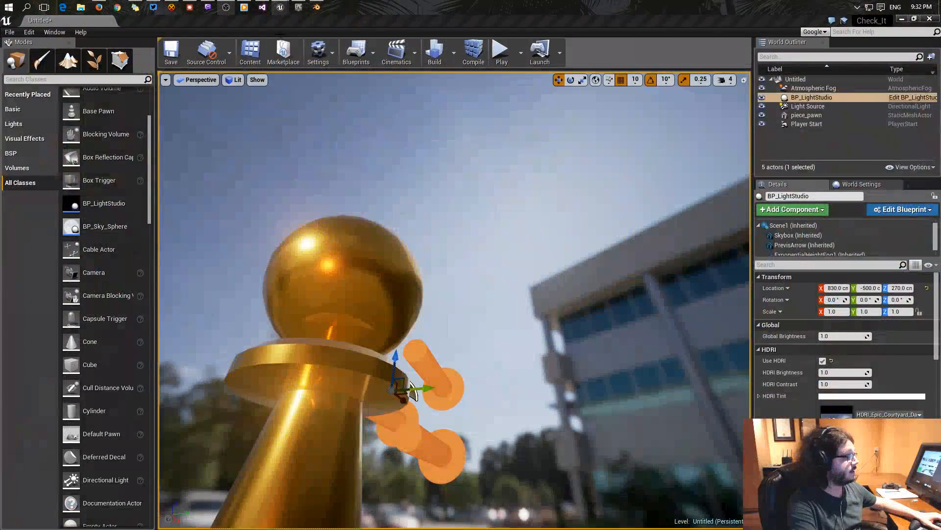
pyautogui.moveTo(280, 7)
pyautogui.click(250, 52)
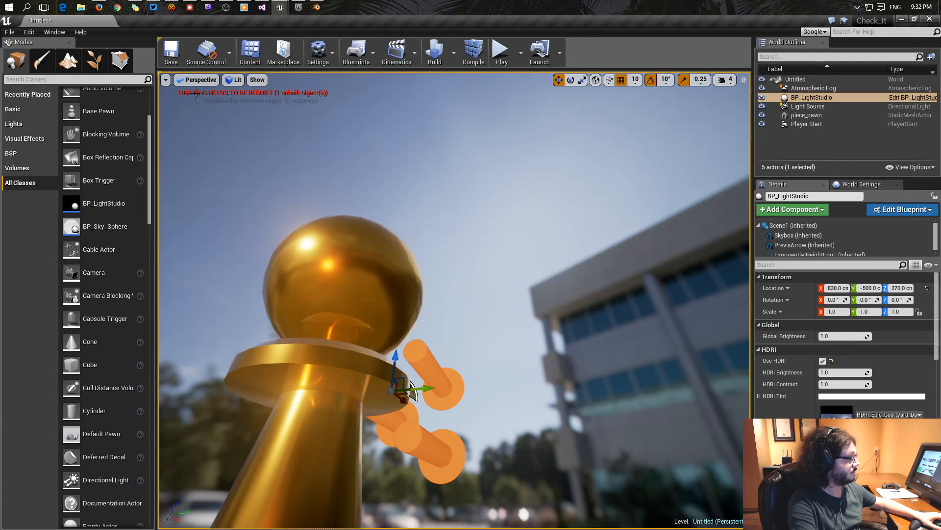
pyautogui.moveTo(443, 219); pyautogui.dragTo(430, 294, button='right')
pyautogui.press('q')
pyautogui.press('s')
pyautogui.press('e')
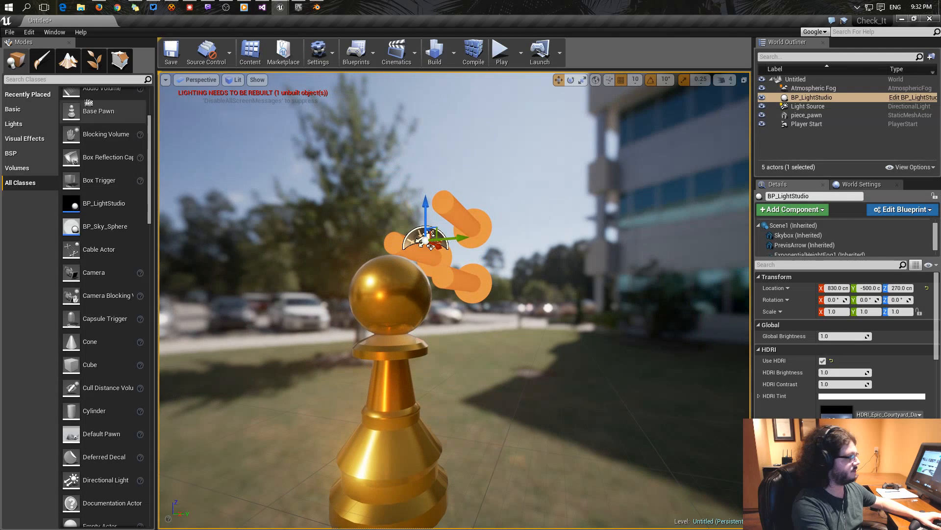
# Open the recent level Test_Level_01.
pyautogui.click(9, 32)
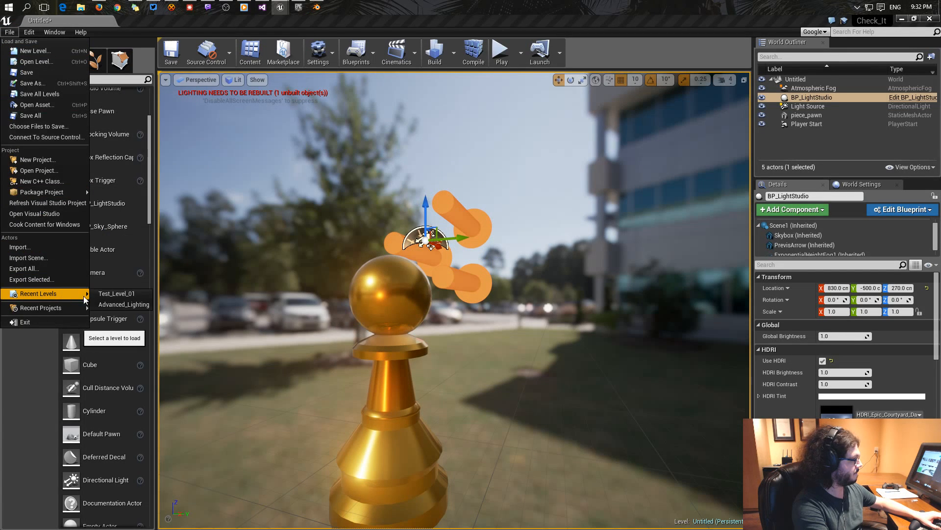
pyautogui.click(103, 297)
pyautogui.click(563, 385)
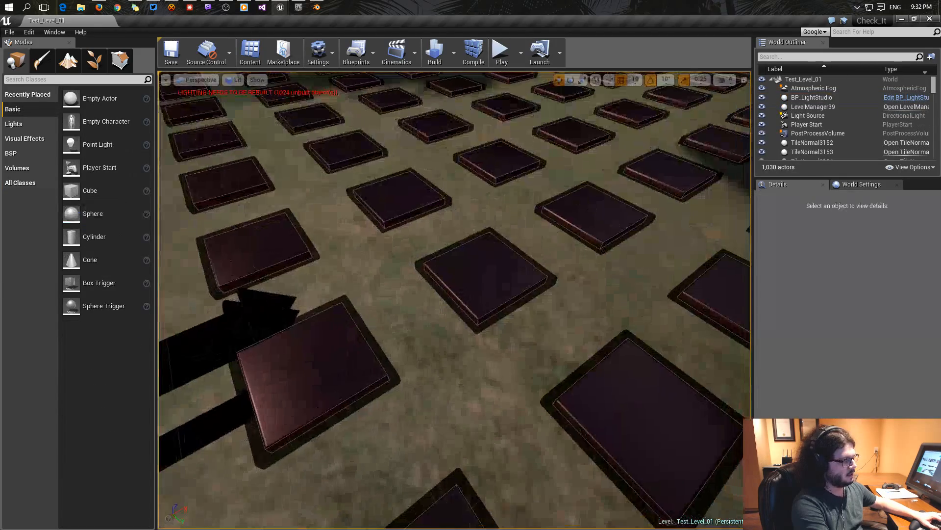
# View the tile grid from farther back and start playing the level in the active editor viewport.
pyautogui.press('s')
pyautogui.moveTo(454, 299); pyautogui.dragTo(455, 247, button='right')
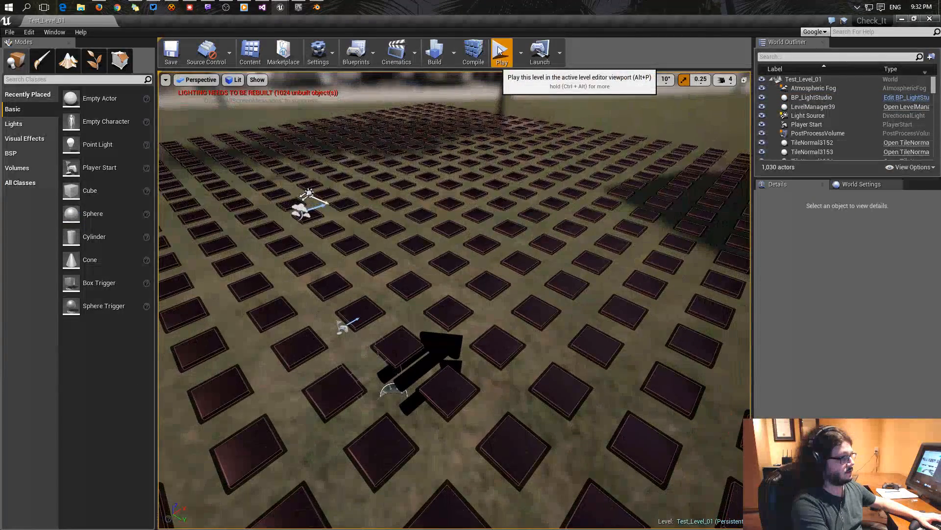
pyautogui.click(500, 50)
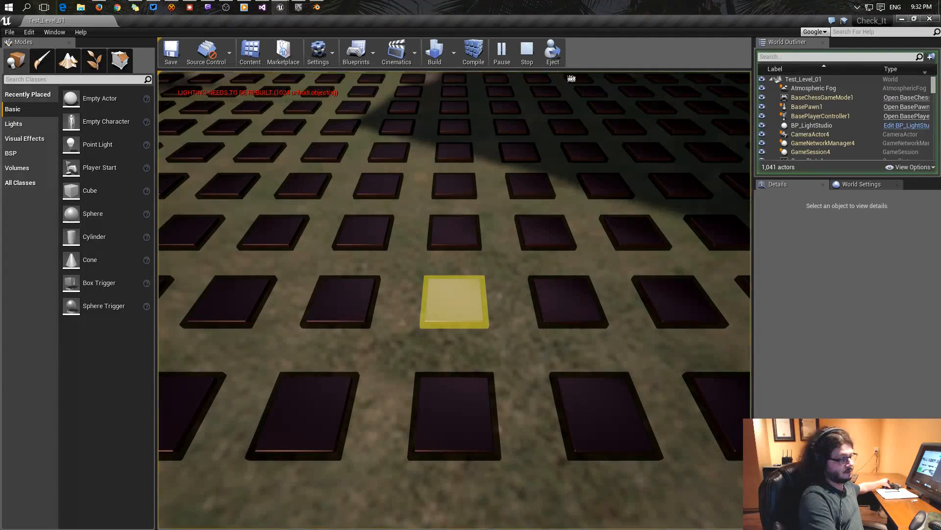